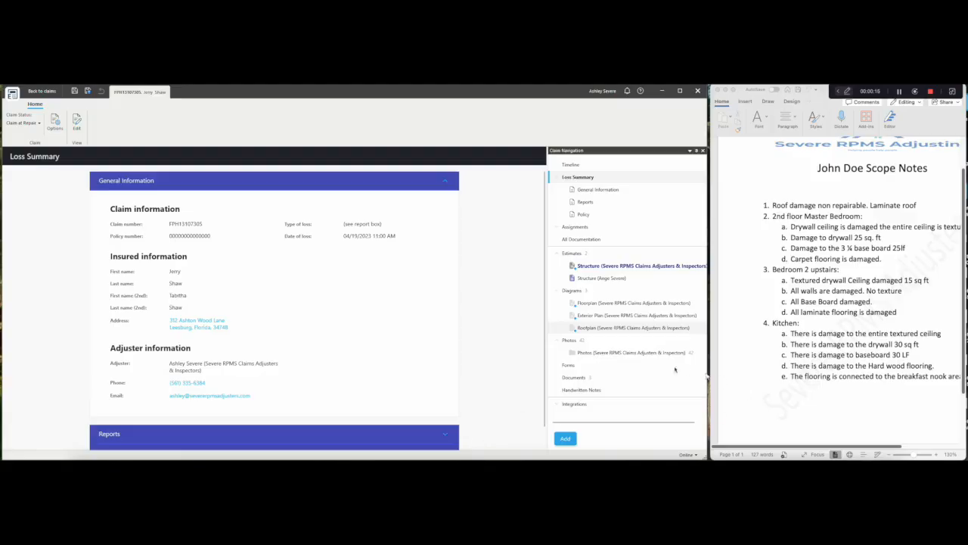
- Open the claim's photo folder and caption the first photo, the front of the house, with the QuickList entry "Front elevation"
click(627, 352)
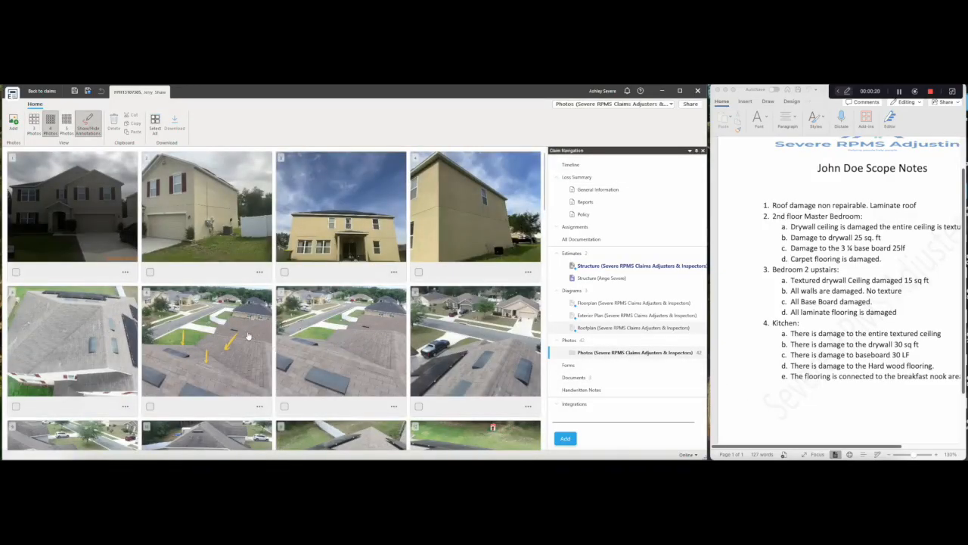
double_click(80, 234)
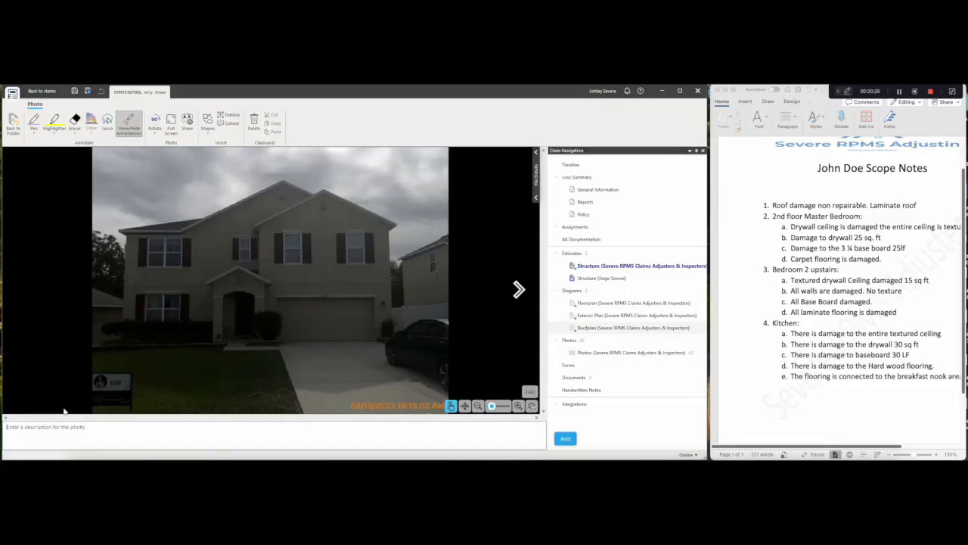
click(538, 429)
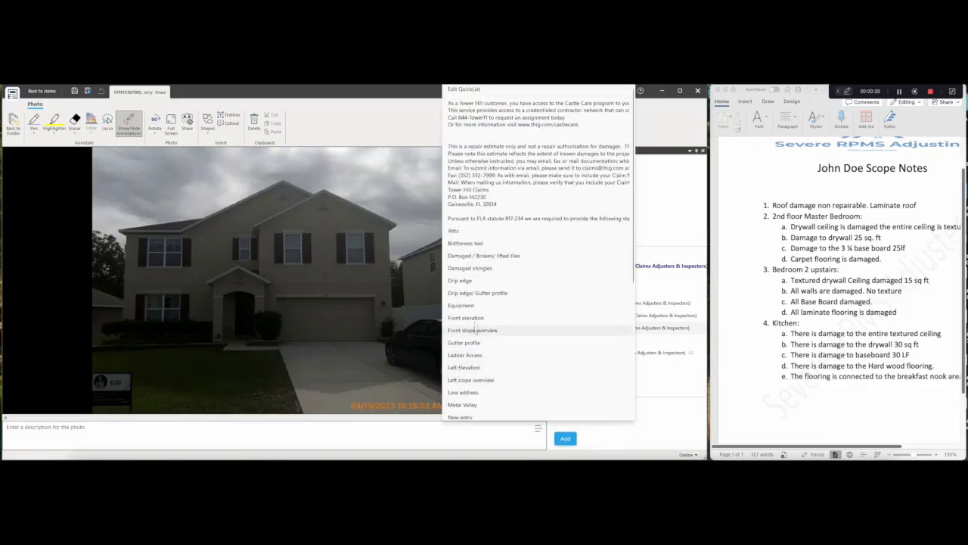
click(473, 318)
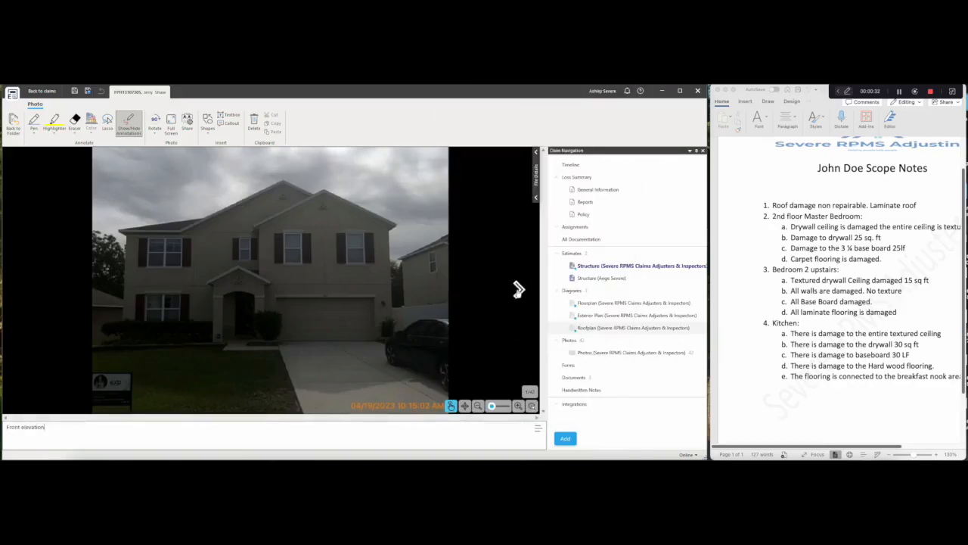
- Describe the second photo, the house side with the garage and white fence, as "Right Elevation" from the QuickList
click(519, 290)
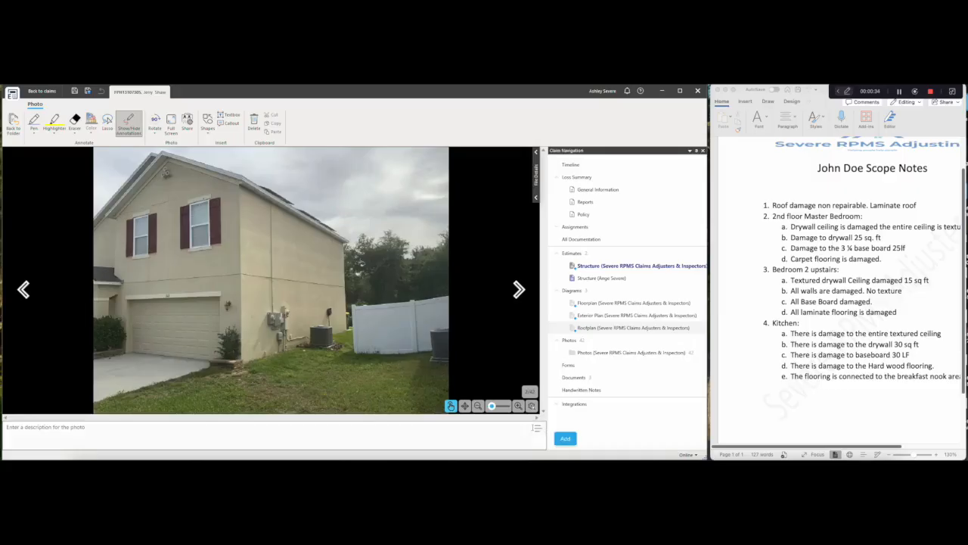
click(537, 428)
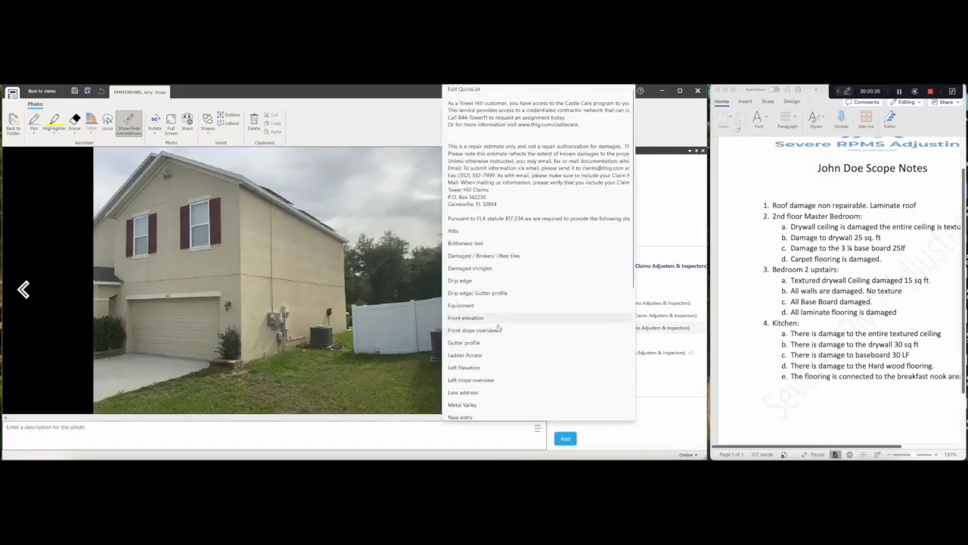
scroll(495, 331, down, 5)
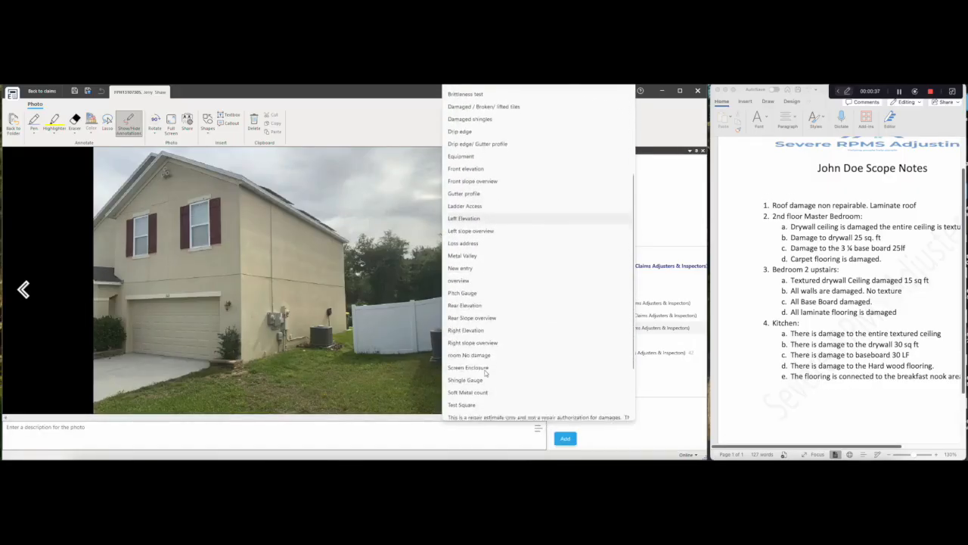
click(465, 328)
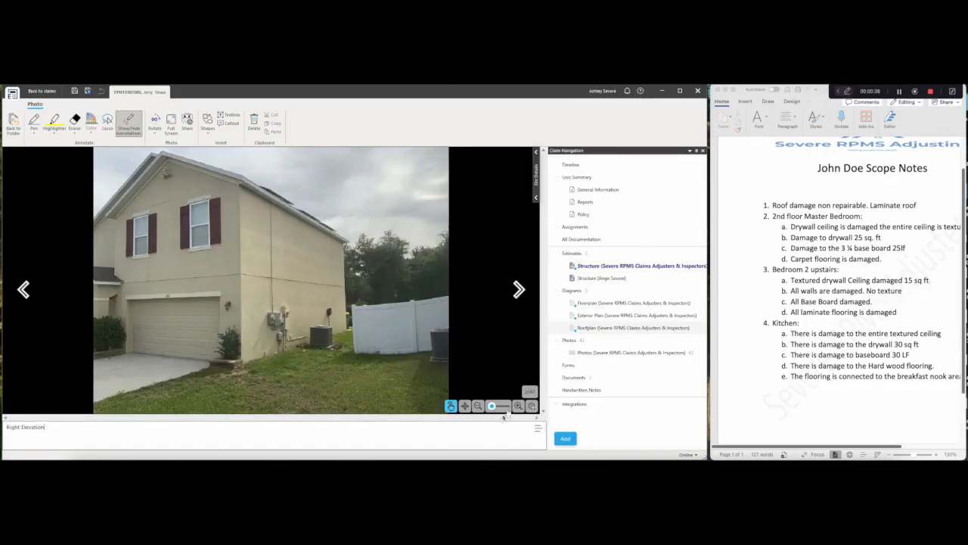
- Describe the third photo, the back of the house with the patio, as "Rear Elevation" from the QuickList
click(519, 290)
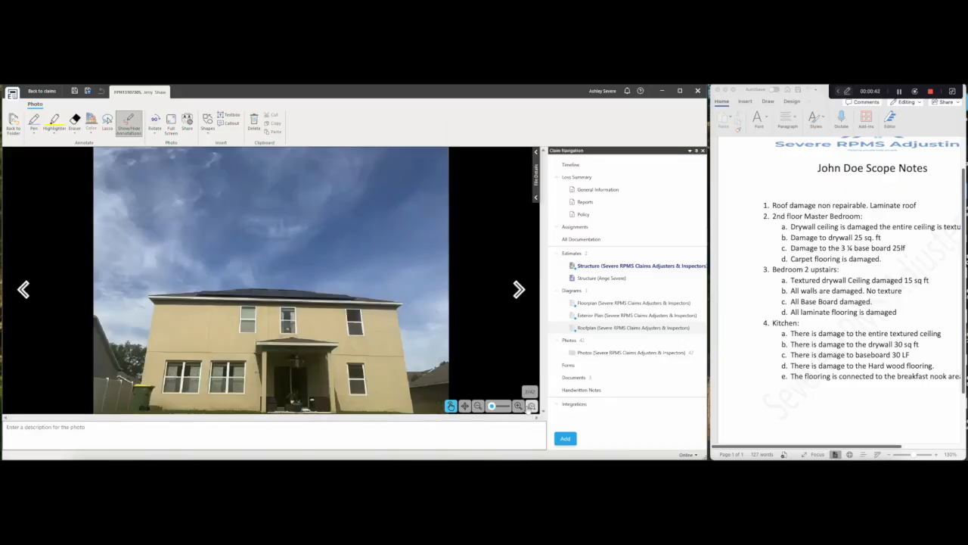
click(538, 429)
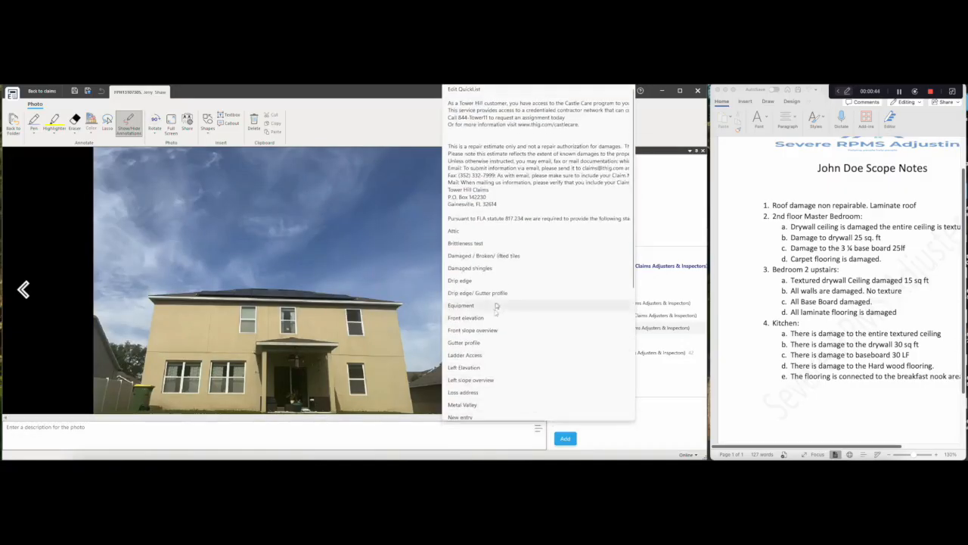
scroll(484, 325, down, 4)
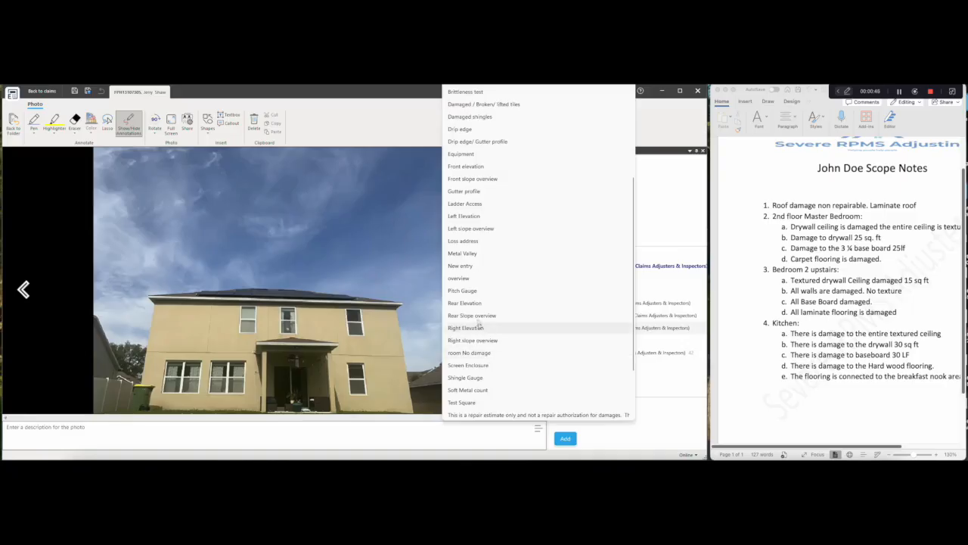
click(474, 304)
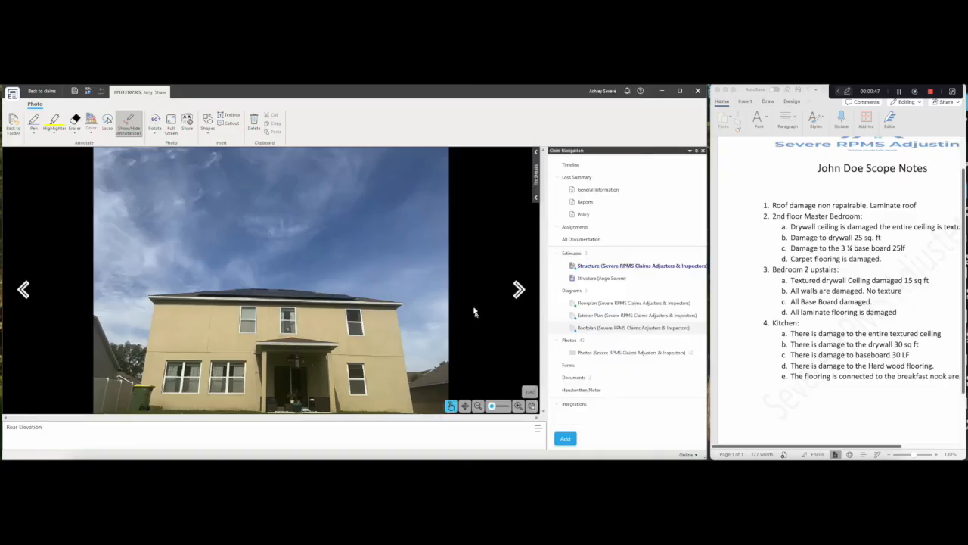
- Describe the fourth photo, the remaining side of the house, as "Left Elevation" from the QuickList
click(519, 290)
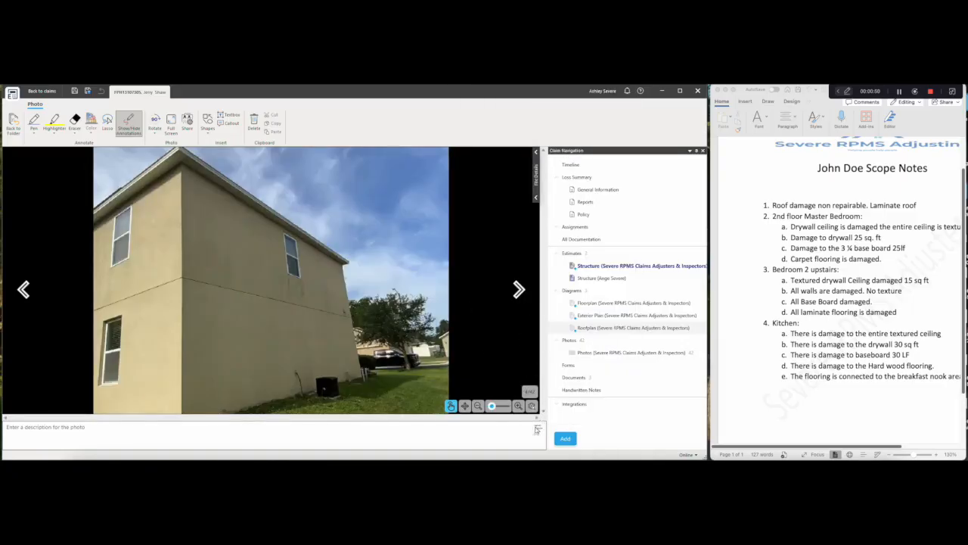
click(538, 429)
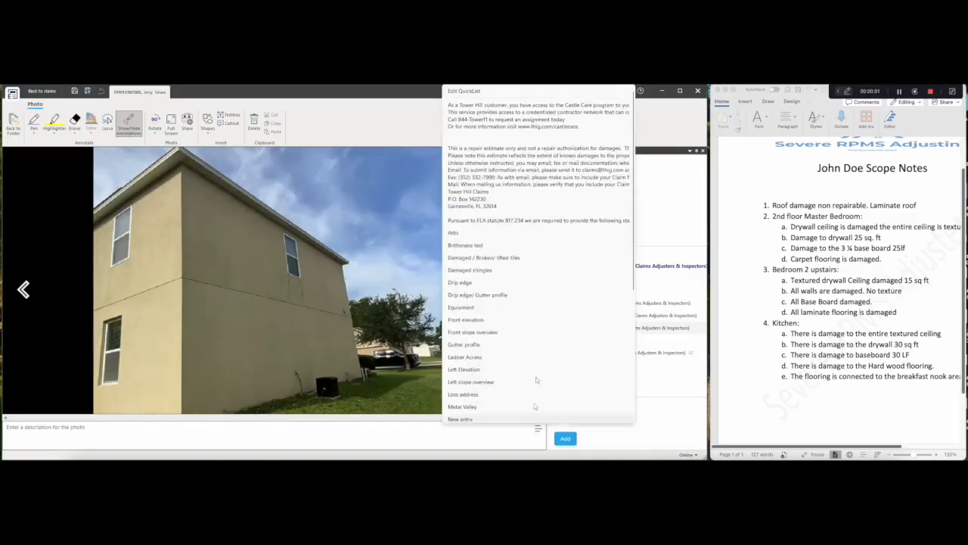
click(485, 368)
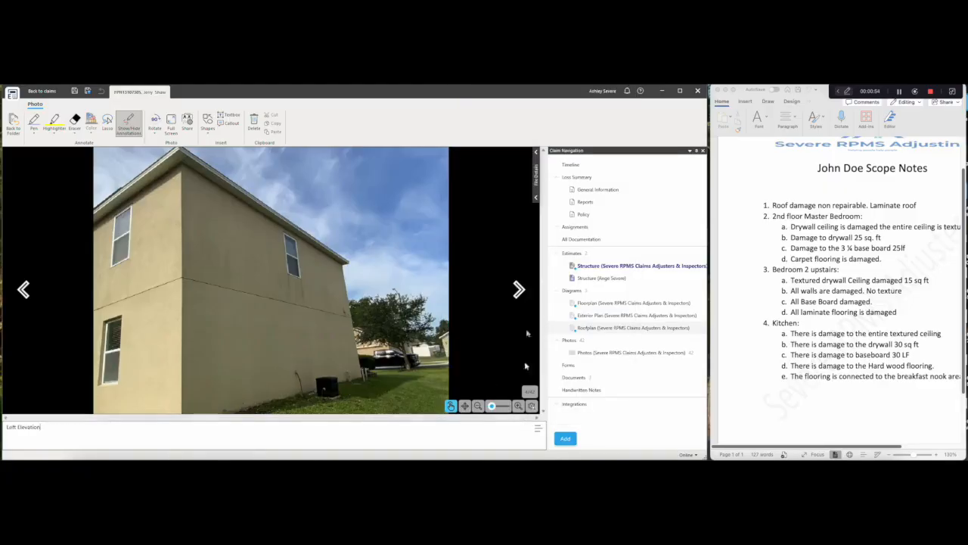
- Return to the photo folder and look through the roof and attic photos to see which ones lack captions
click(517, 290)
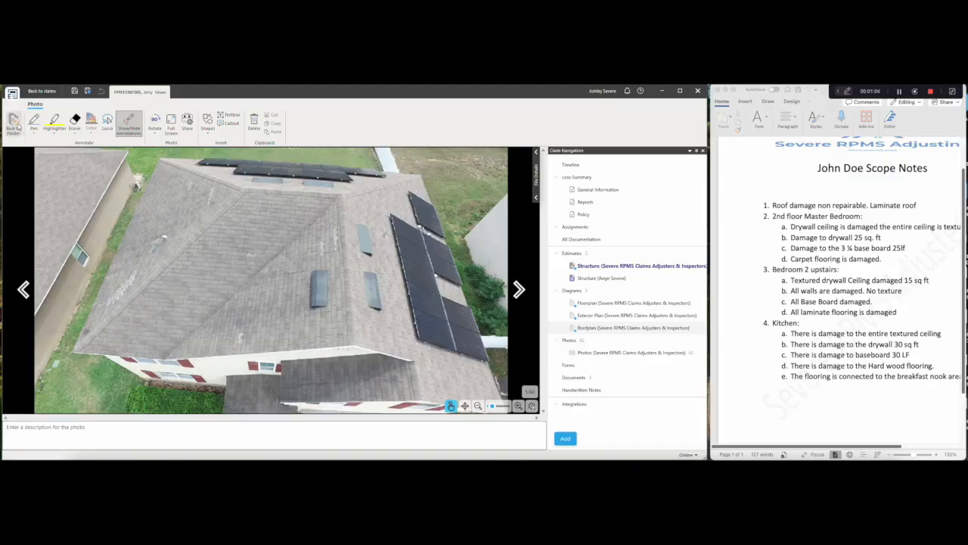
click(13, 124)
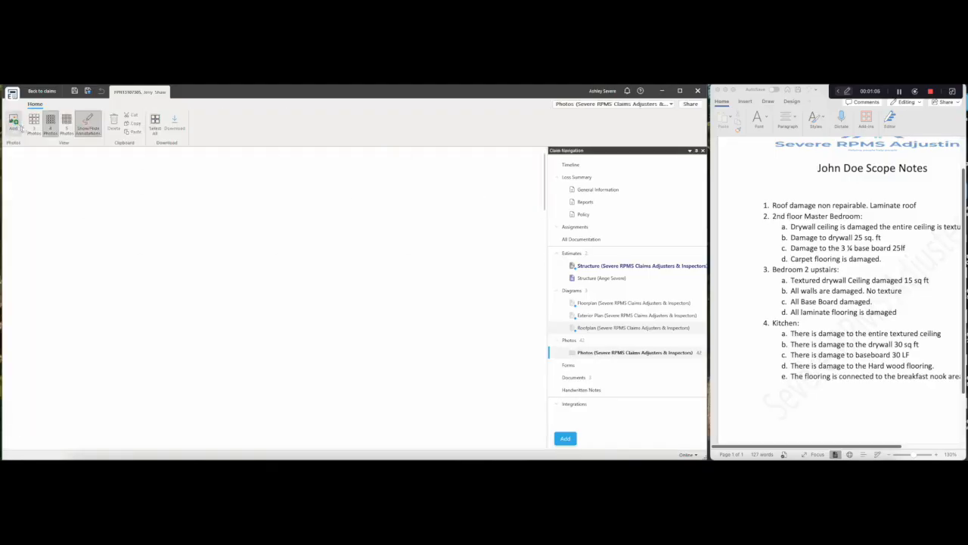
scroll(232, 318, down, 6)
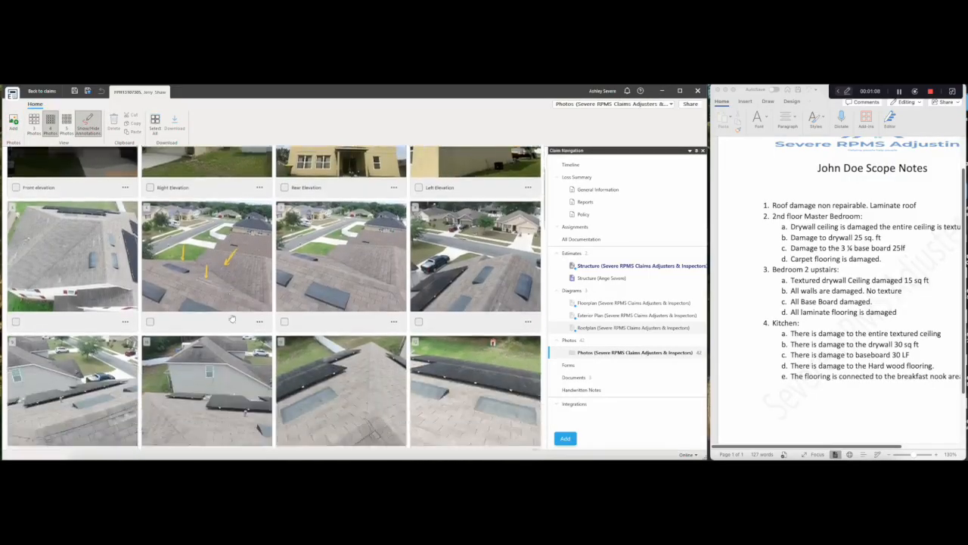
scroll(232, 319, down, 7)
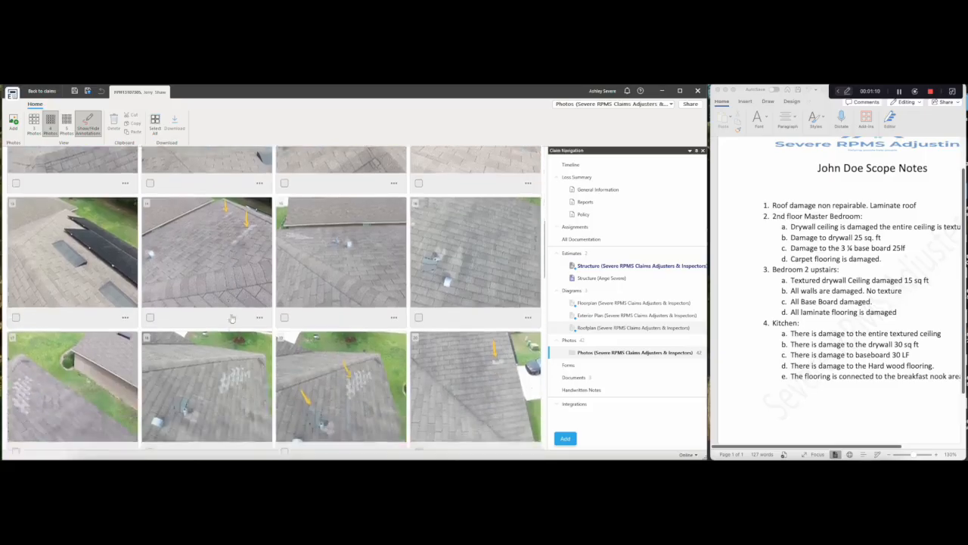
scroll(233, 318, down, 2)
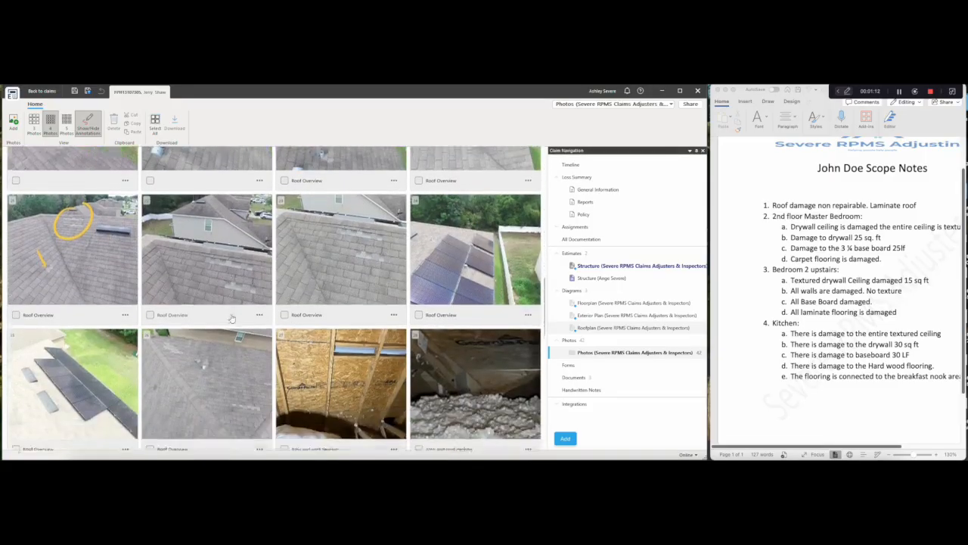
scroll(233, 318, up, 3)
scroll(233, 318, up, 8)
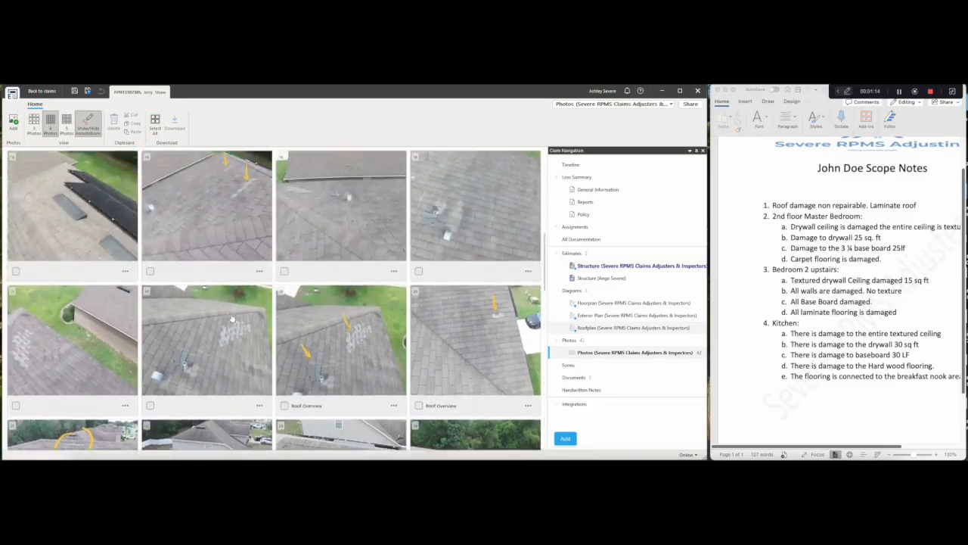
scroll(233, 319, up, 3)
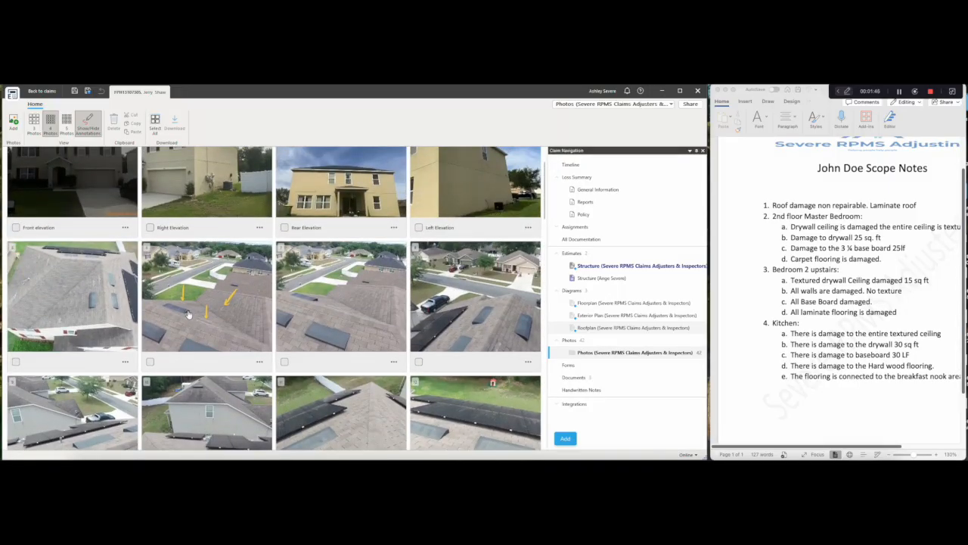
- Select the four roof photos directly below the elevation photos and give them the shared caption "Front Slope"
click(151, 362)
click(284, 363)
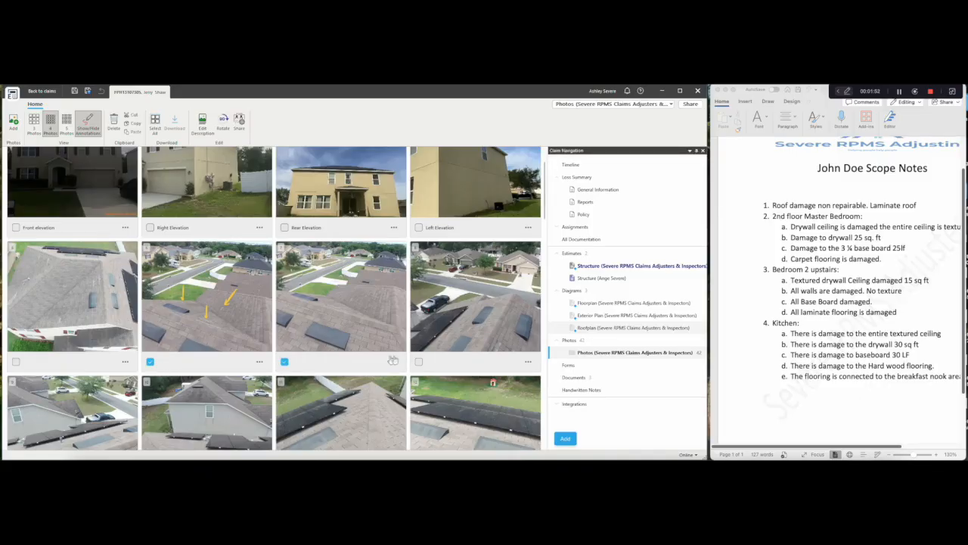
click(418, 363)
click(16, 362)
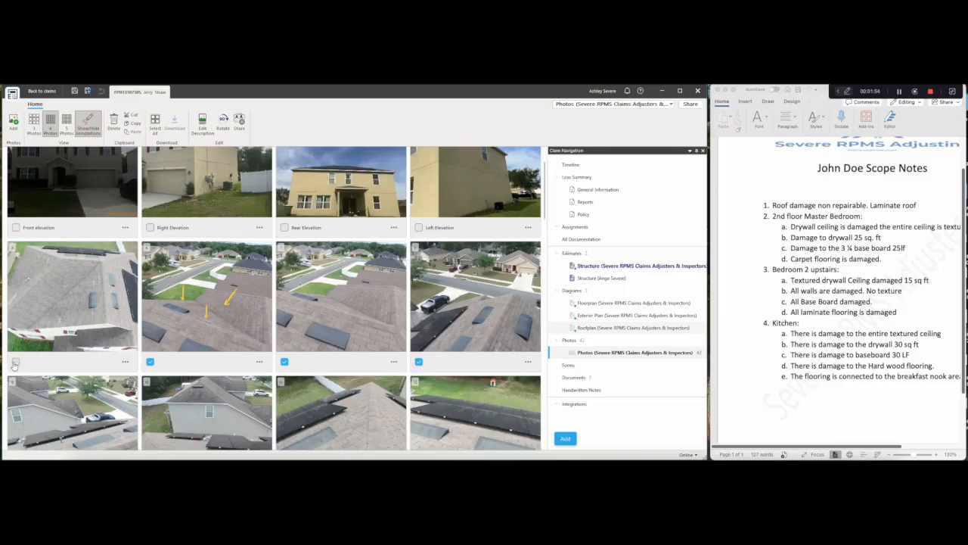
click(201, 127)
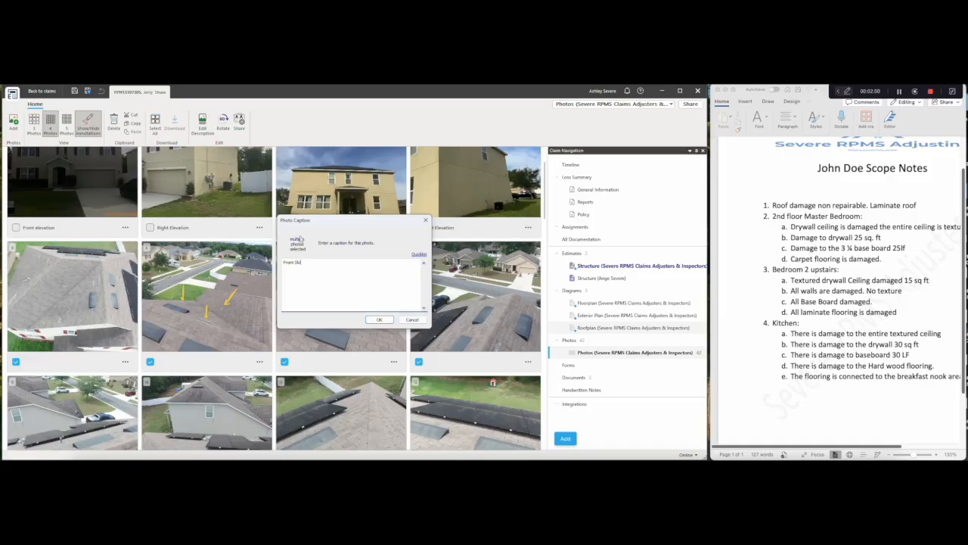
click(379, 319)
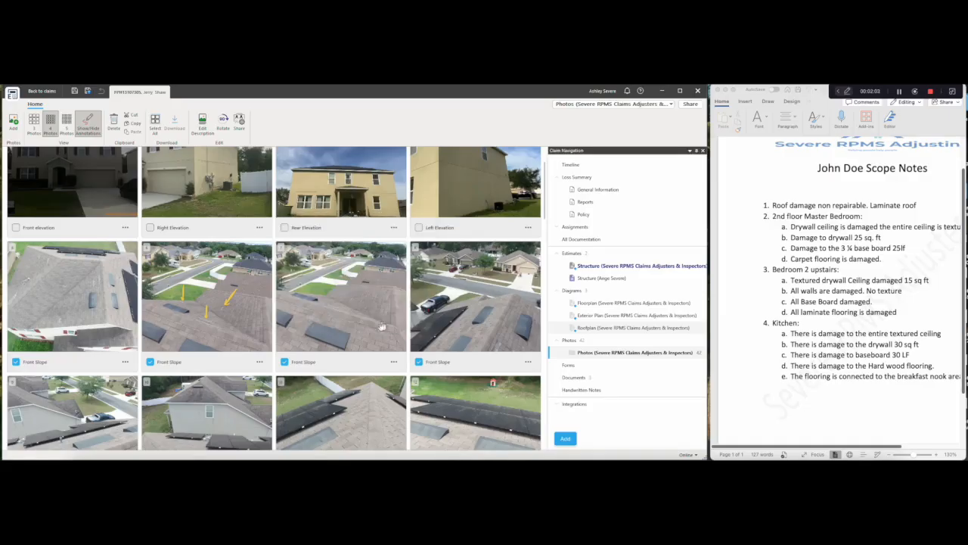
- Add "Damaged shingles" to the caption of the front slope photo with three yellow arrows, and check the roof photos that follow
double_click(220, 348)
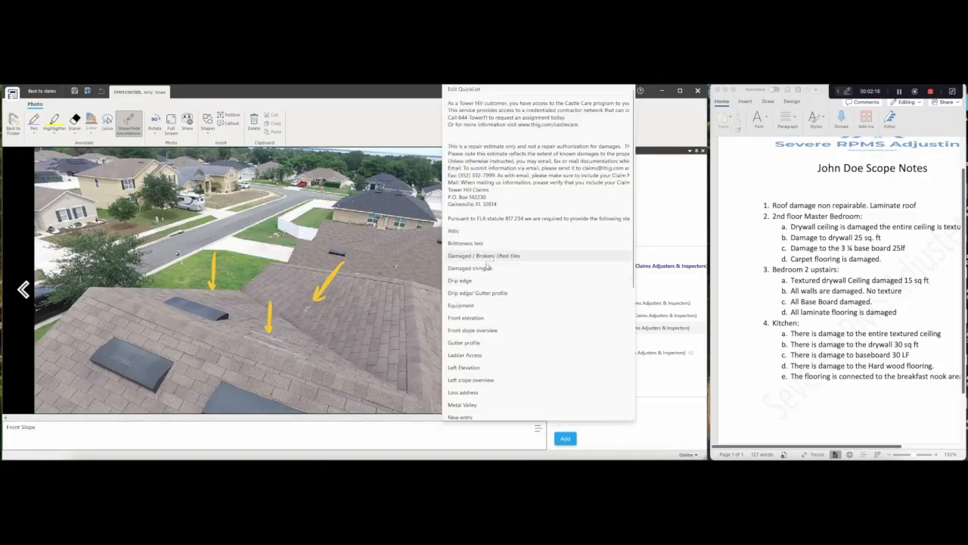
click(484, 270)
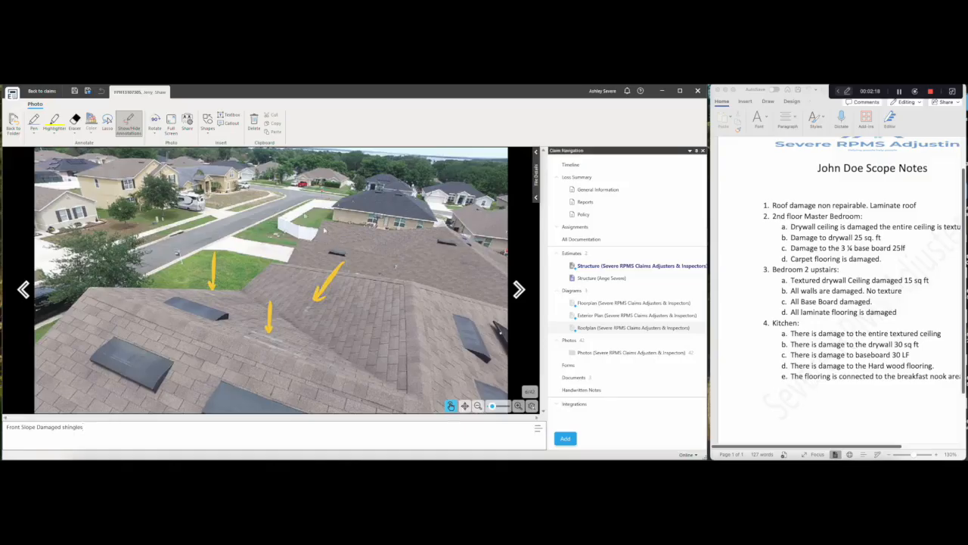
click(519, 291)
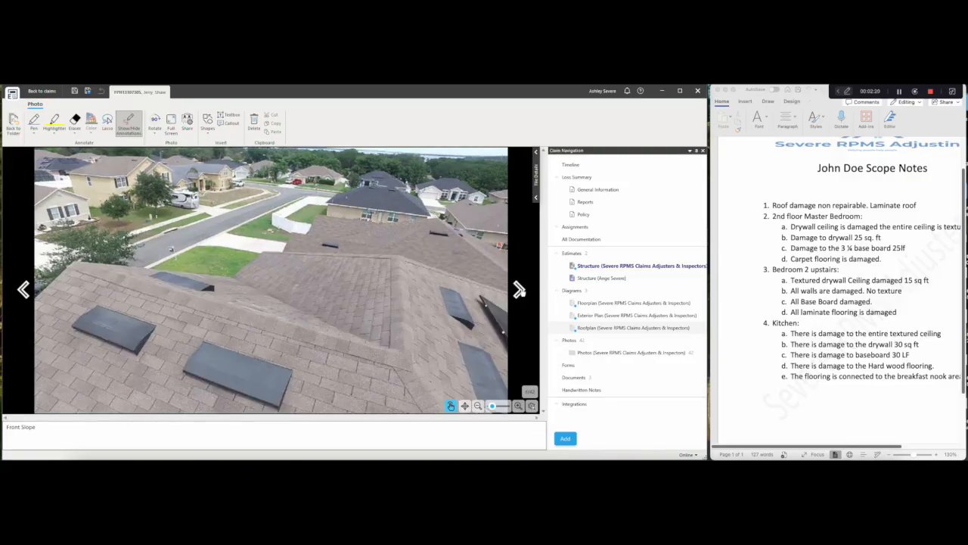
click(519, 291)
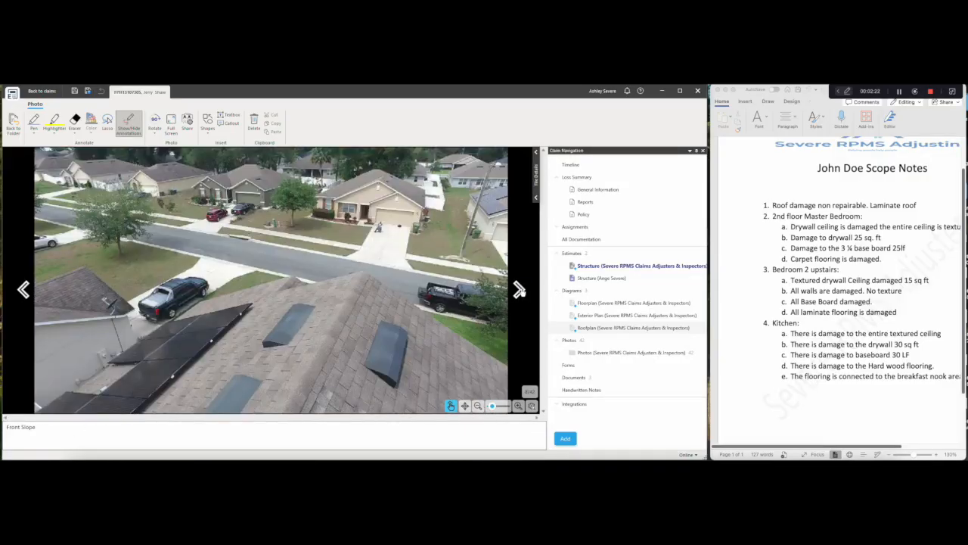
click(520, 292)
click(520, 291)
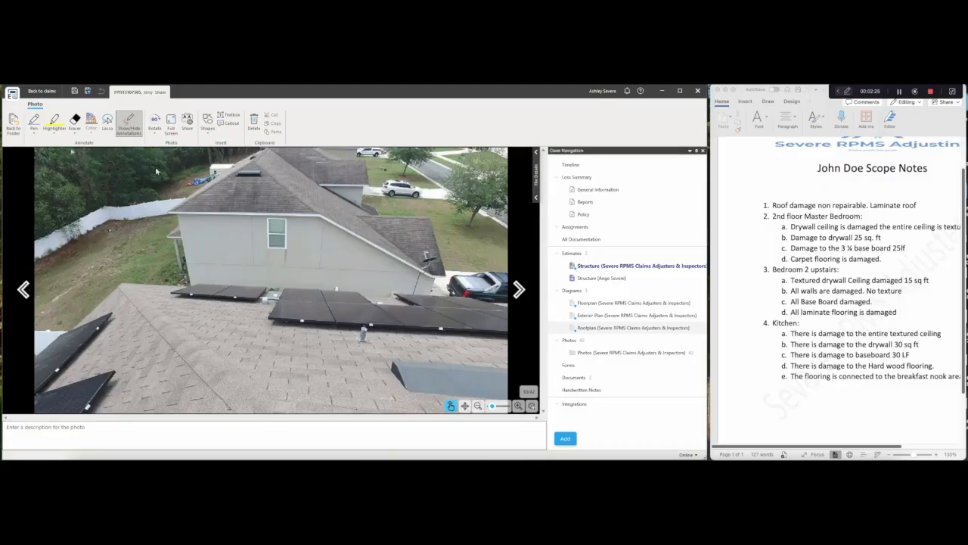
click(14, 121)
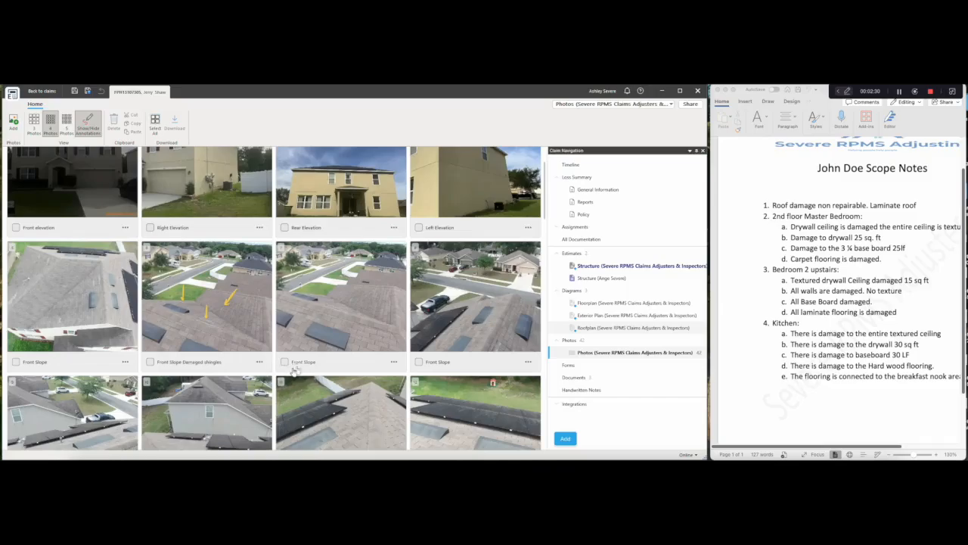
- Caption the first two uncaptioned roof photos after the front slope photos "Rear Slope overview" from the QuickList, and deselect them
scroll(360, 340, down, 3)
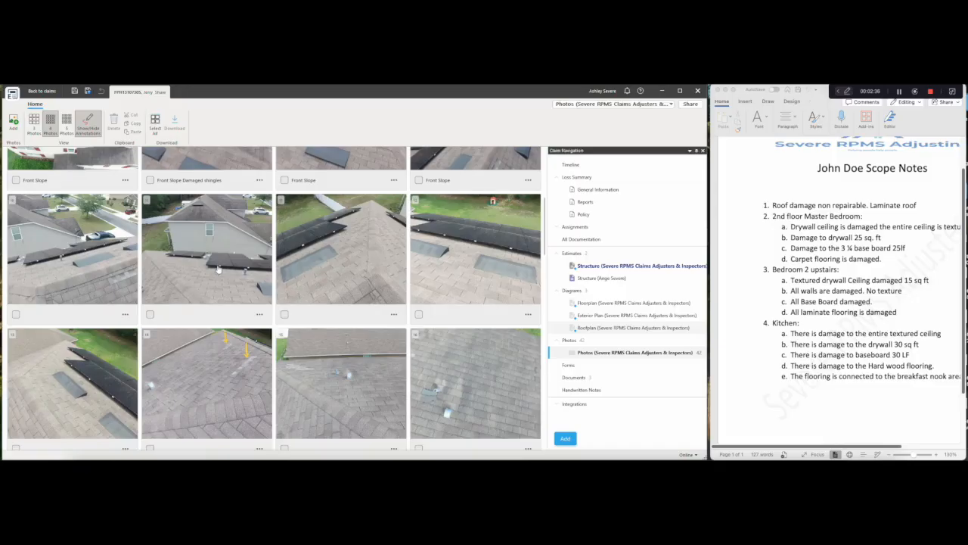
click(16, 314)
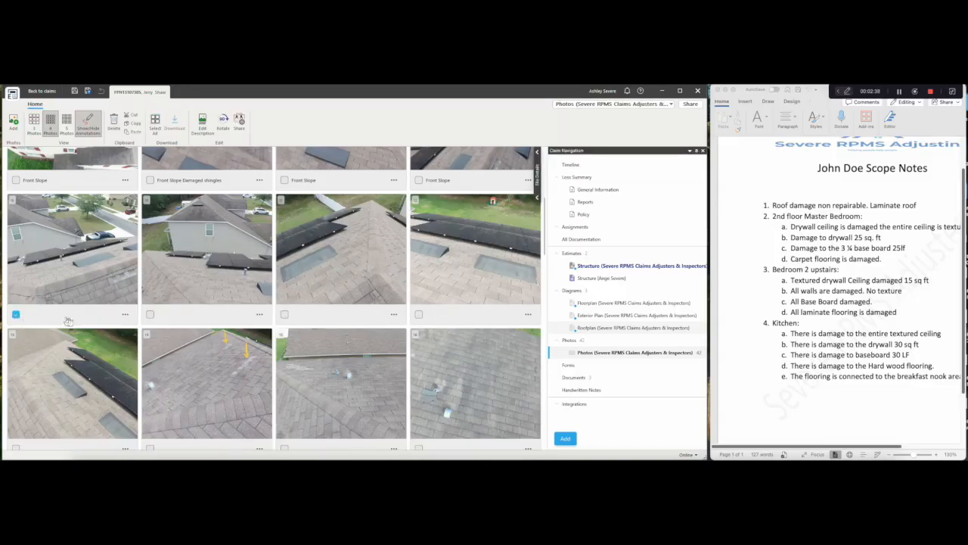
click(150, 314)
click(205, 128)
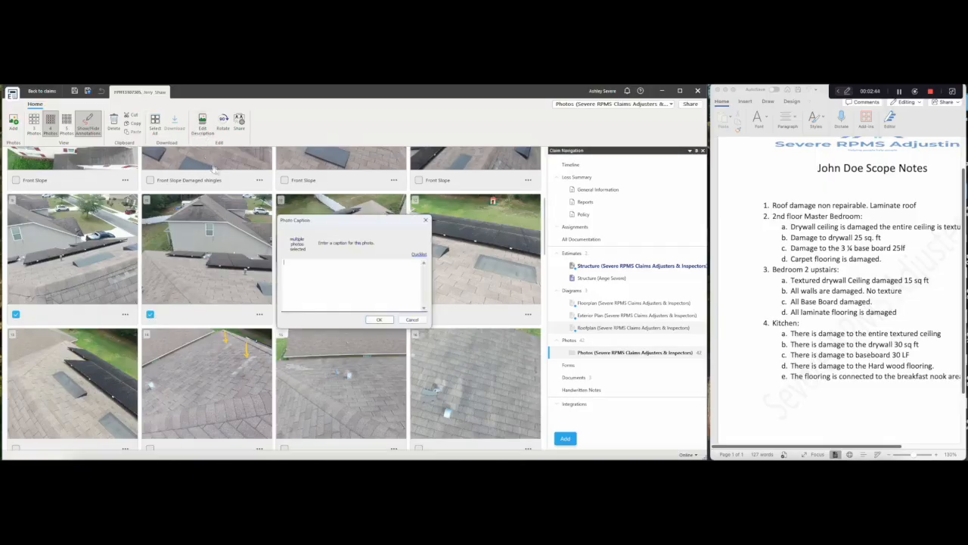
click(418, 254)
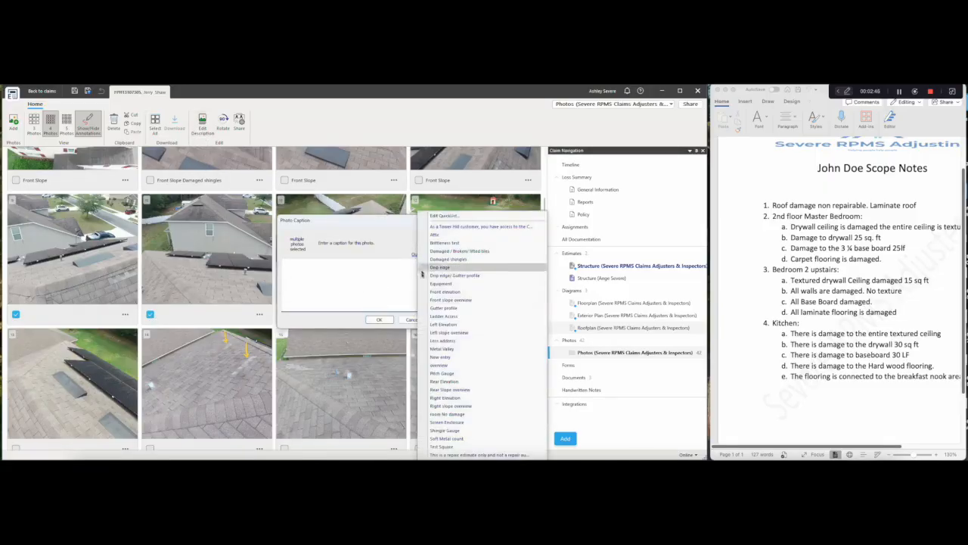
click(446, 390)
click(379, 319)
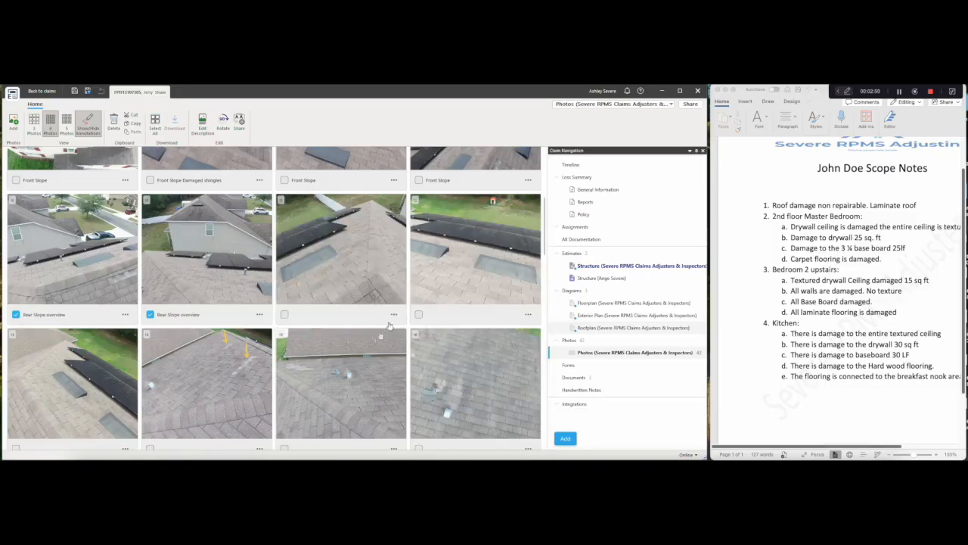
click(150, 314)
click(15, 315)
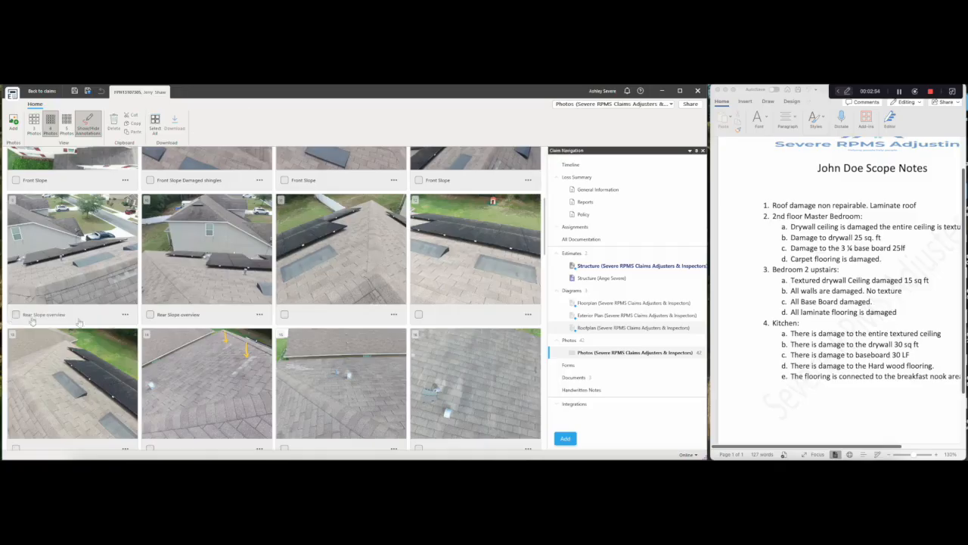
- Select the next three uncaptioned roof photos showing solar panels and give them the shared QuickList caption "Rear Slope overview"
click(284, 315)
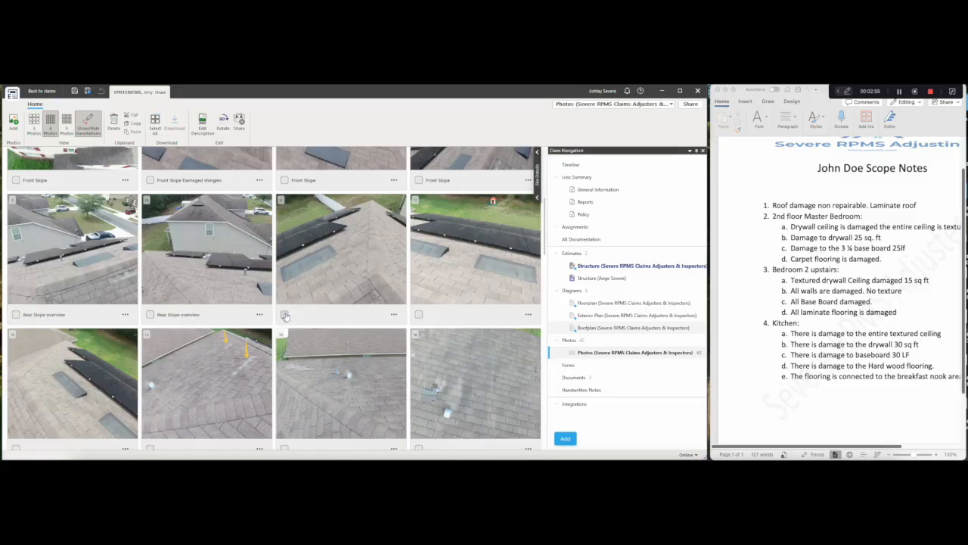
click(420, 315)
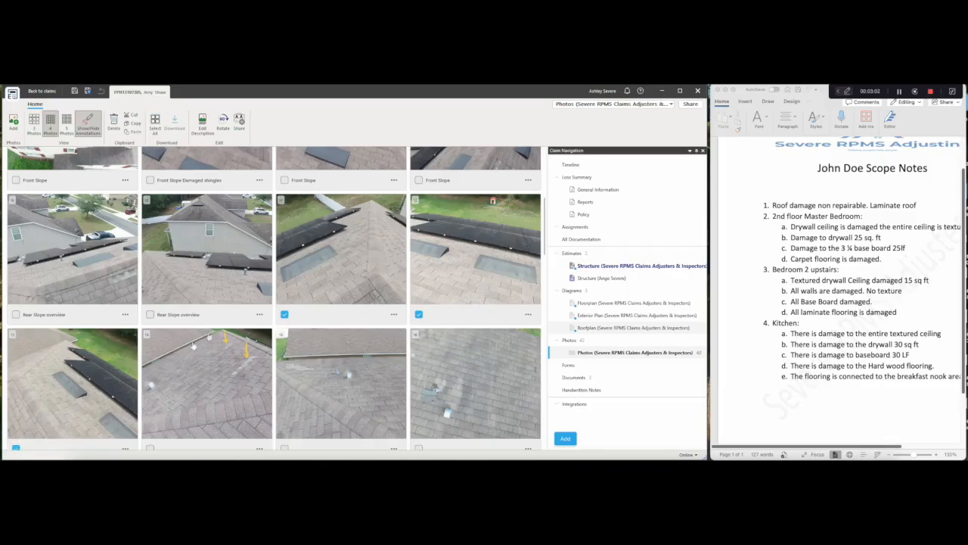
click(202, 125)
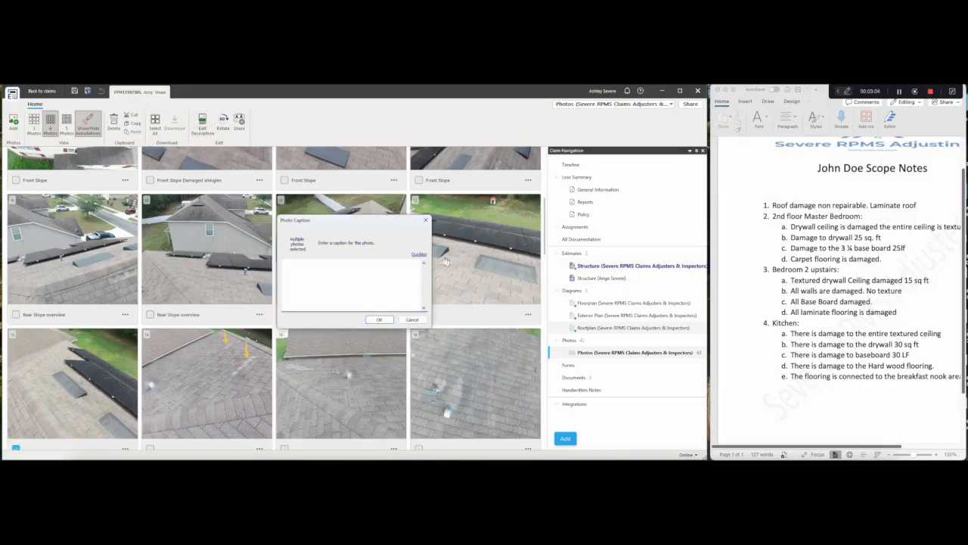
click(418, 254)
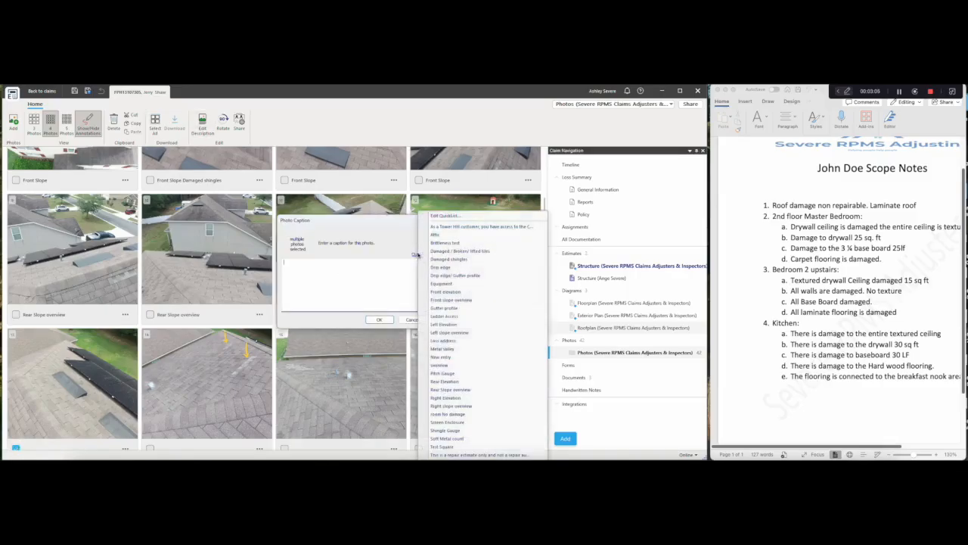
click(450, 389)
click(379, 319)
- Extend the selection through the roof photo with solar panels beside the white fence and caption all selected photos "Left slope overview"
scroll(341, 354, down, 3)
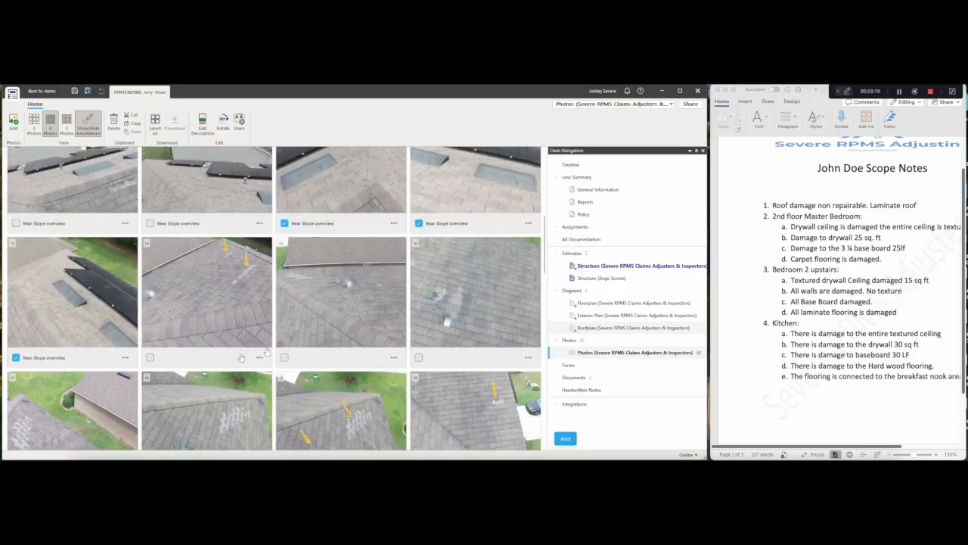
click(151, 357)
scroll(323, 386, down, 3)
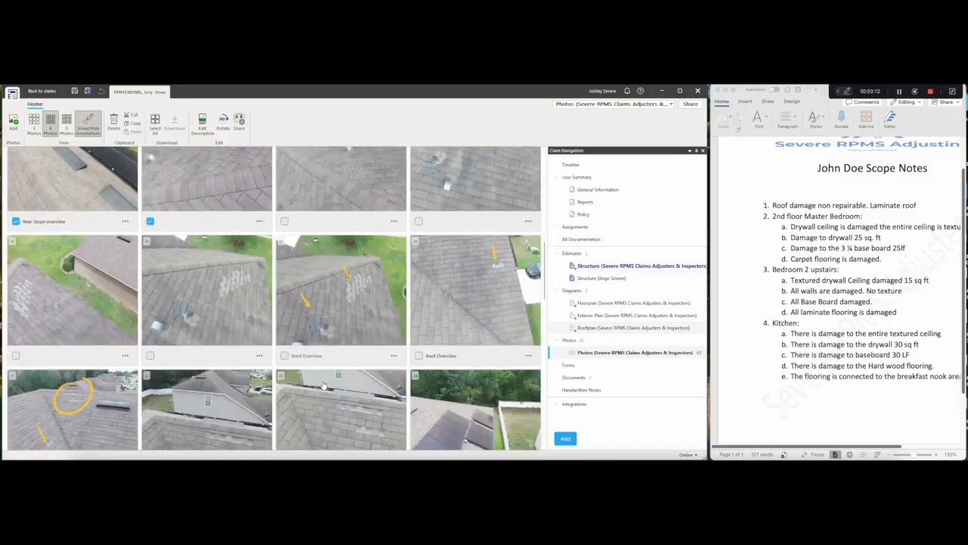
scroll(323, 385, down, 3)
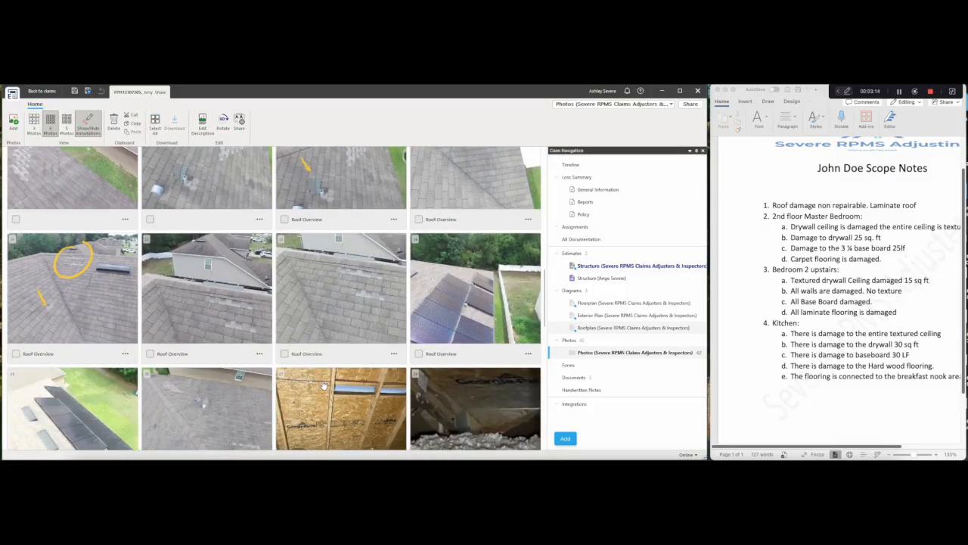
scroll(323, 386, down, 1)
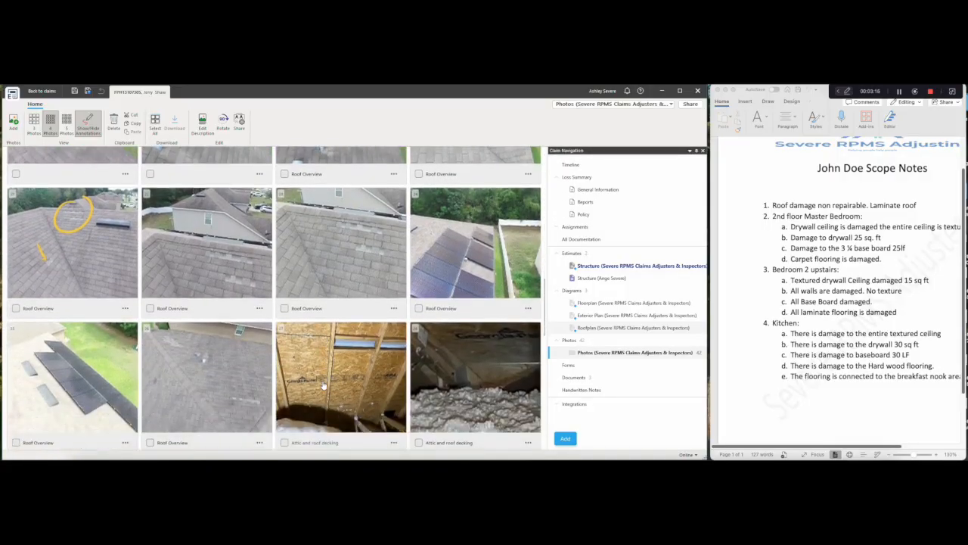
shift+click(420, 308)
click(202, 121)
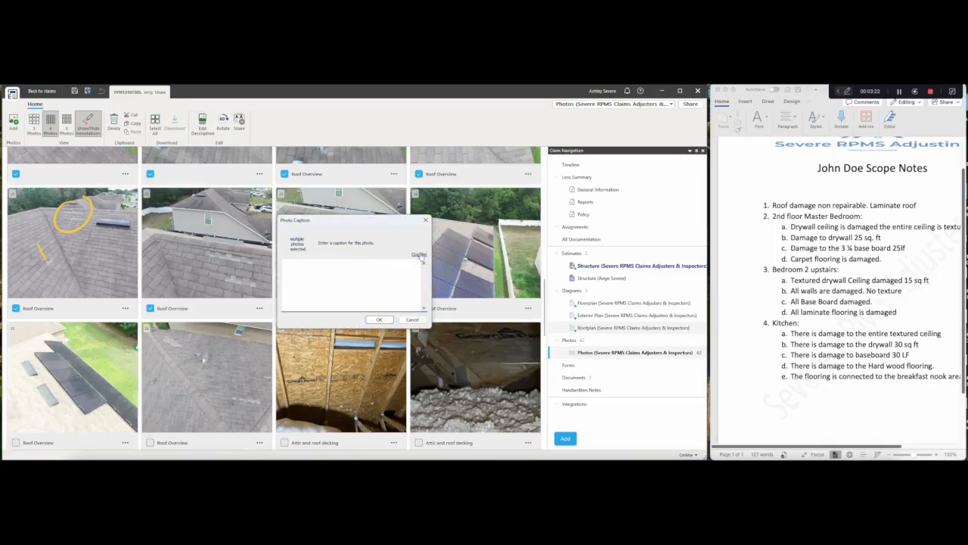
click(420, 255)
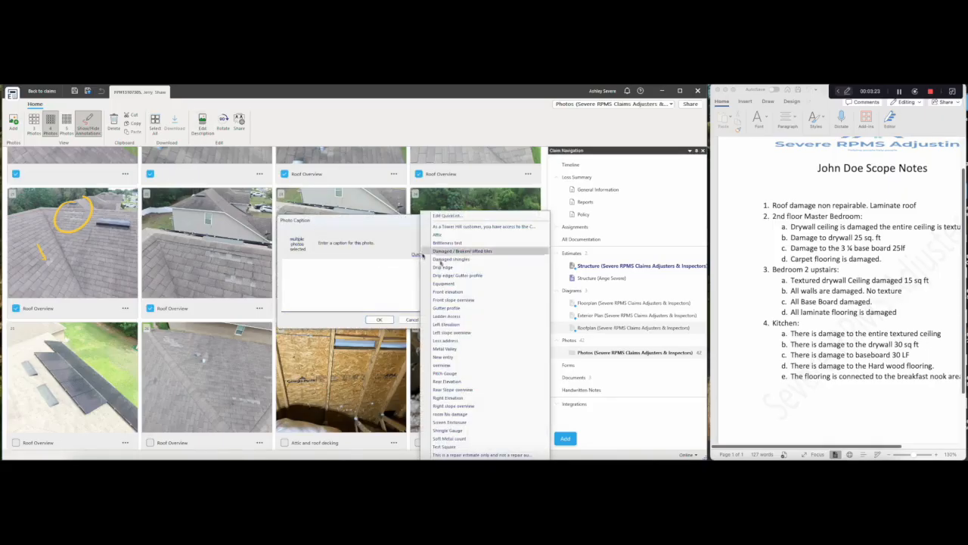
click(446, 332)
click(380, 319)
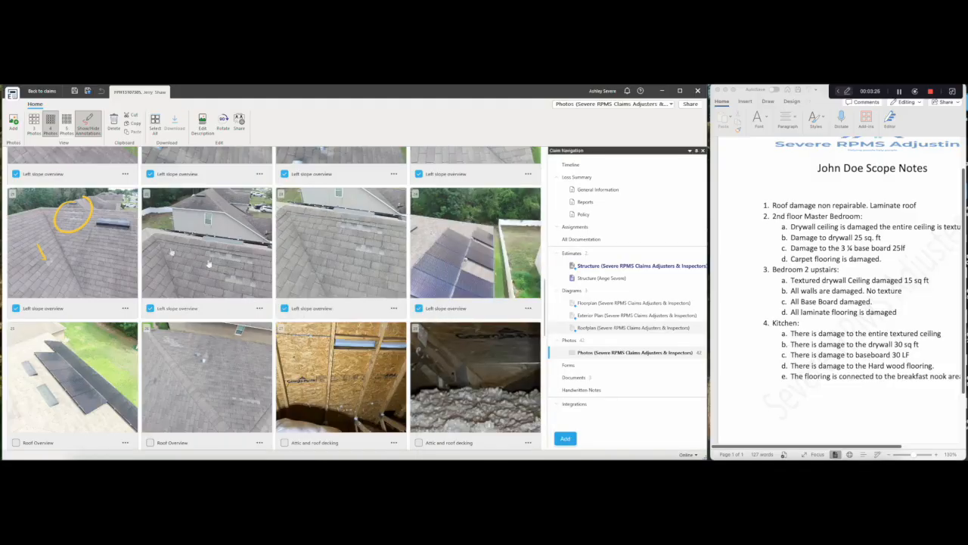
- Check the left slope photos, open the first one with two yellow arrows and add "Previous repair and damaged shingles" to its caption
scroll(127, 262, up, 1)
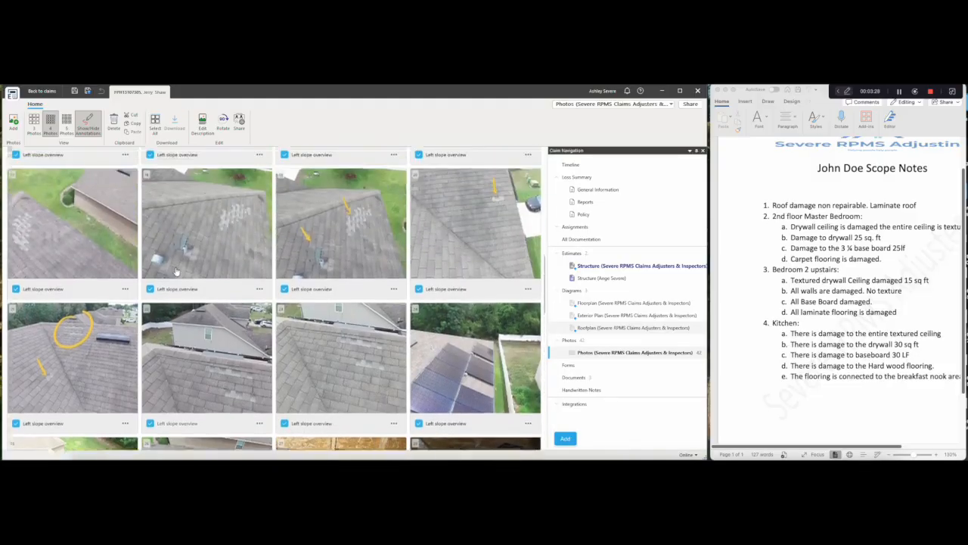
scroll(175, 271, up, 1)
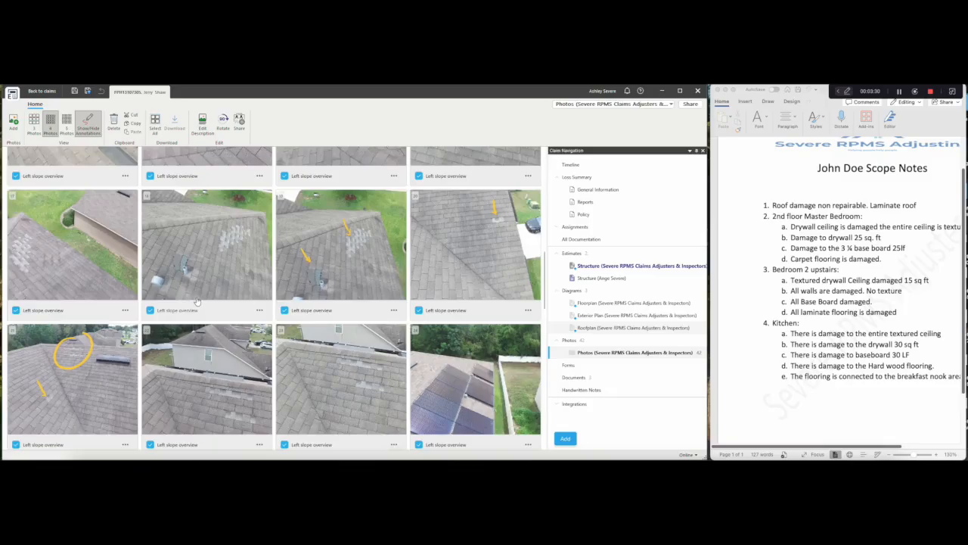
scroll(234, 284, up, 1)
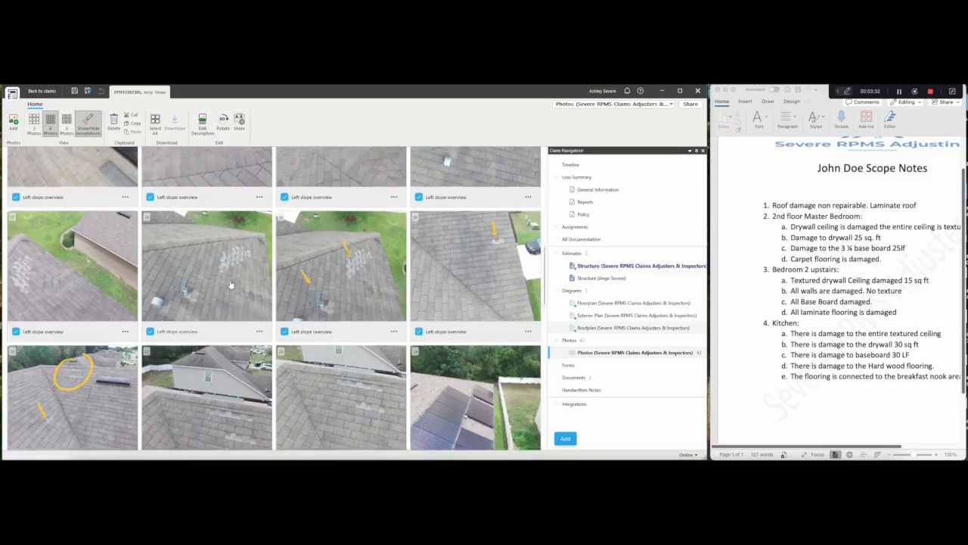
scroll(231, 283, up, 1)
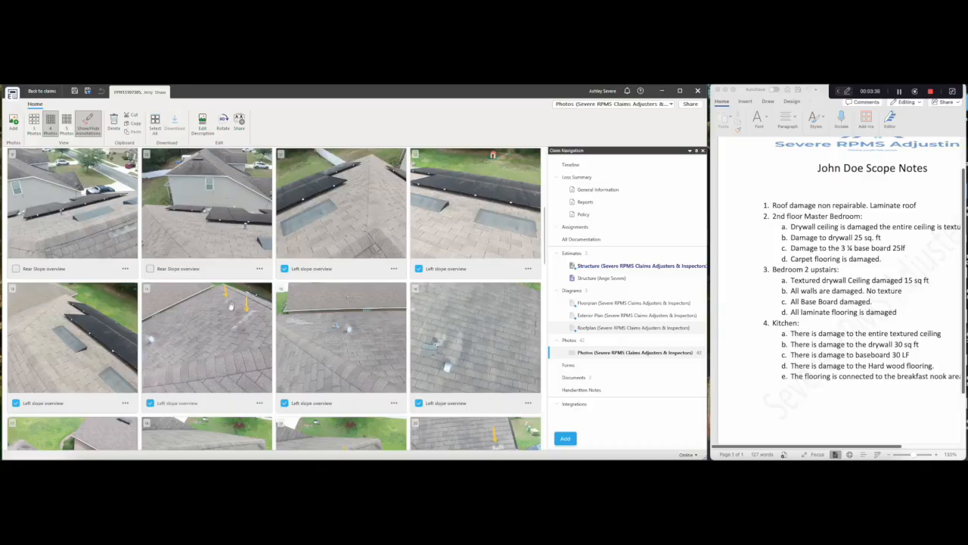
scroll(225, 318, down, 1)
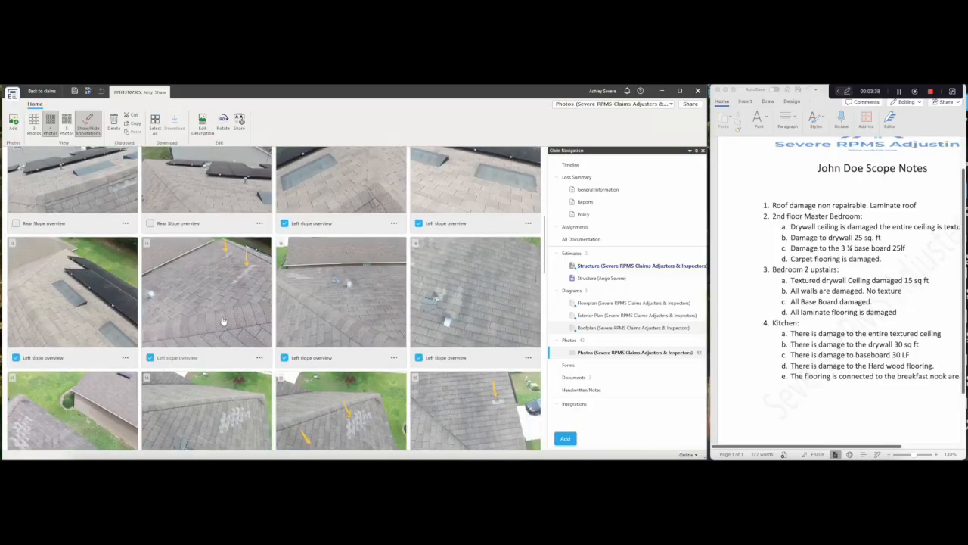
scroll(223, 321, down, 1)
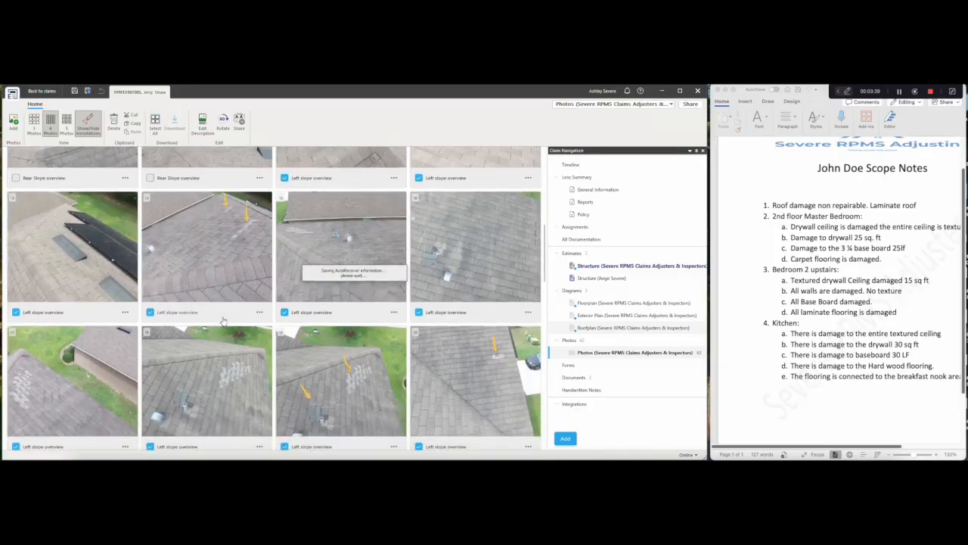
double_click(233, 273)
click(80, 432)
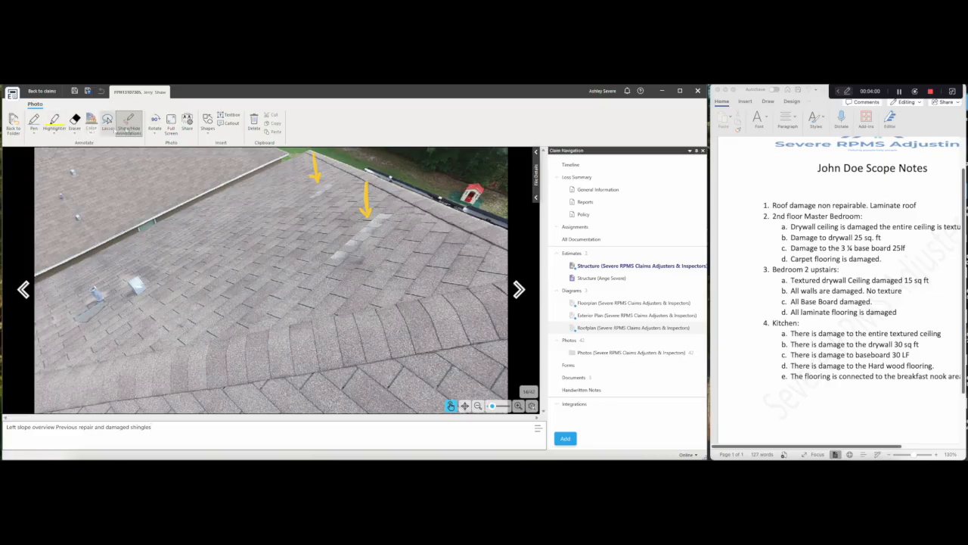
- Draw a red arrow pointing at the damaged shingles beside the vent pipe near the photo's lower left
click(208, 123)
click(219, 163)
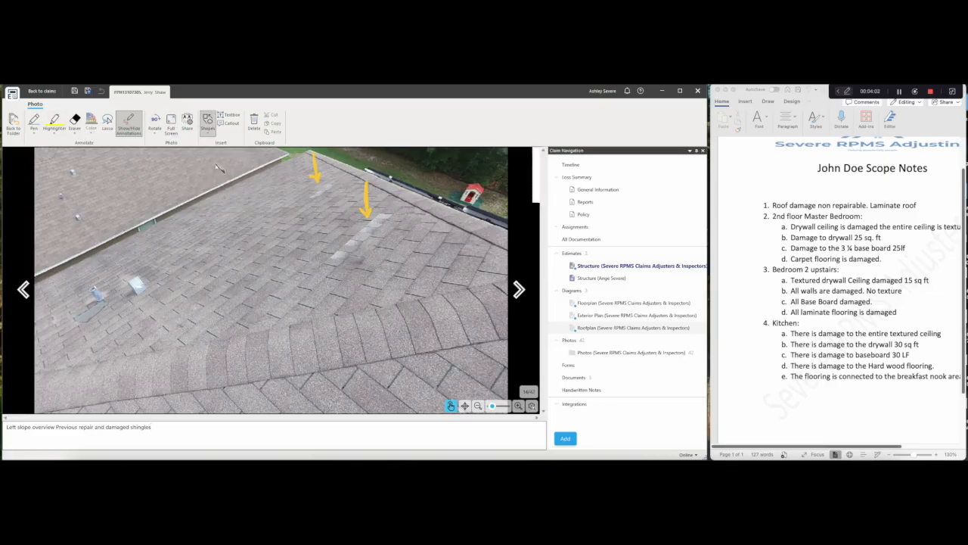
drag(125, 240, 105, 301)
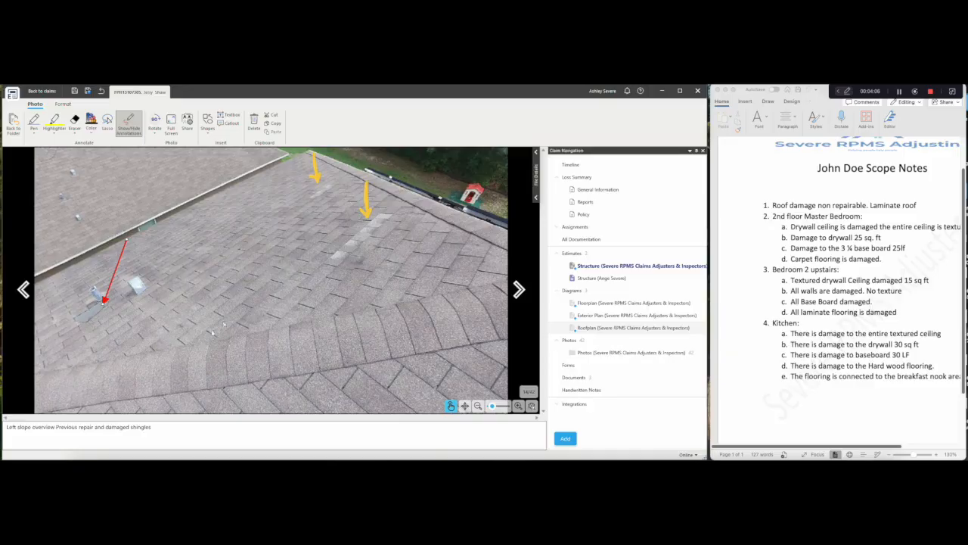
- Go to the following left slope photo and draw a red arrow pointing at the damaged shingles beside the vent pipe
click(520, 290)
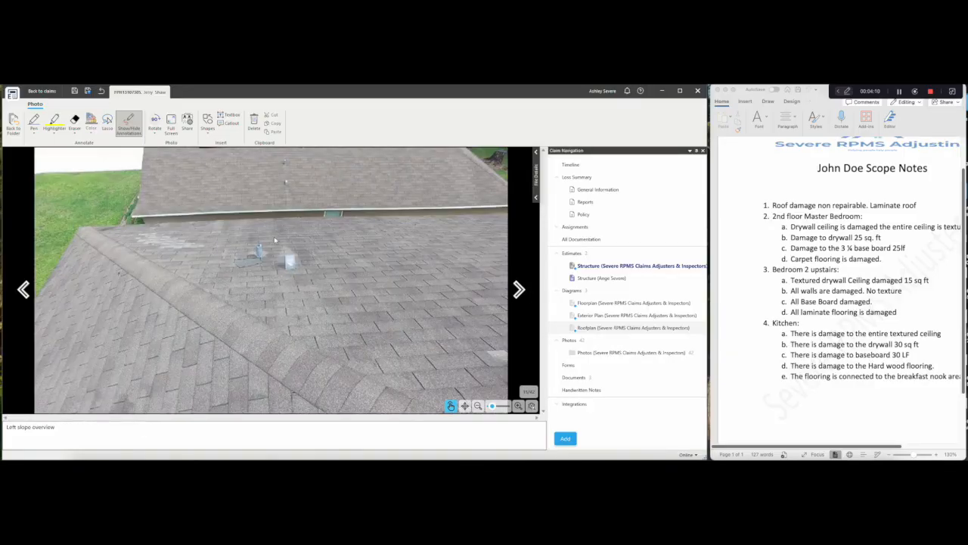
click(207, 124)
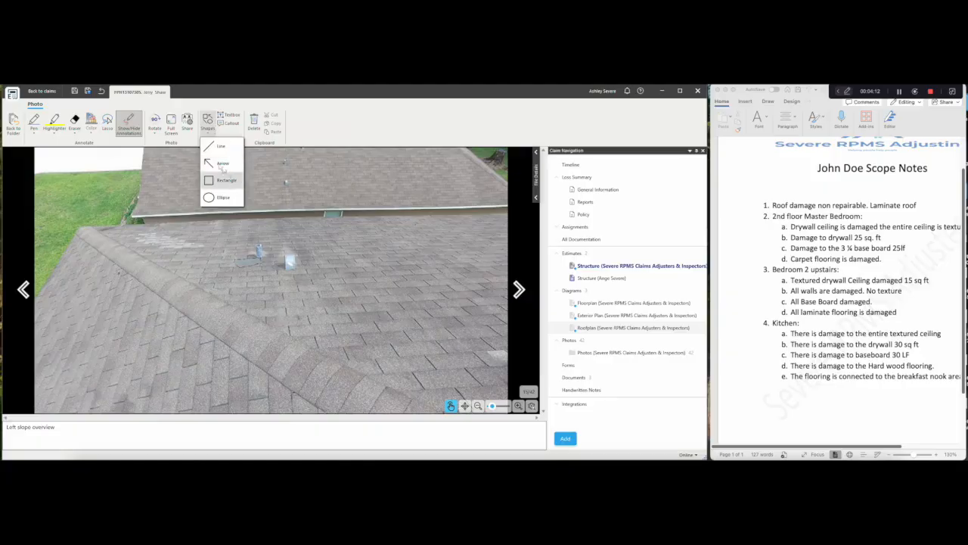
click(222, 165)
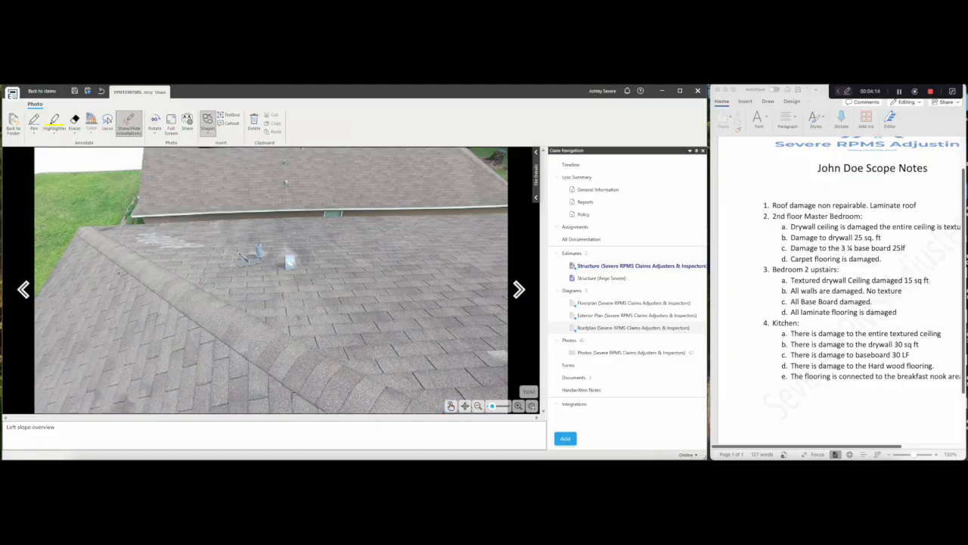
drag(195, 194, 236, 252)
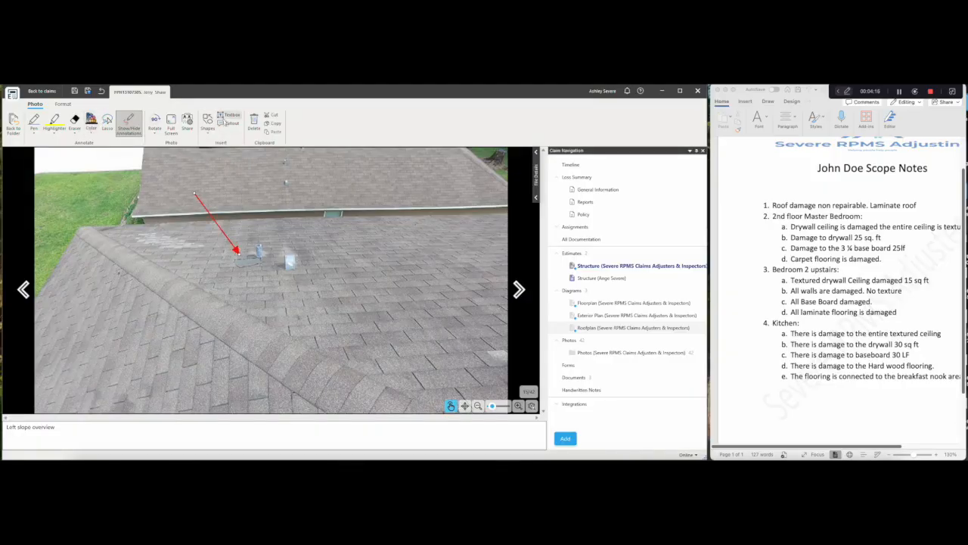
- Add a callout reading "Damaged shingle" above the roof edge, with its pointer on the damaged area beside the vent pipe
click(231, 122)
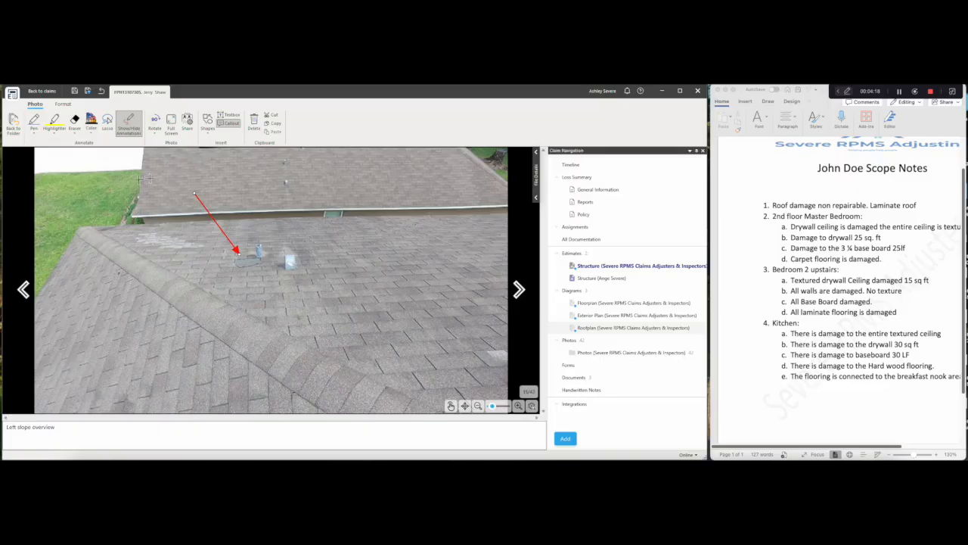
drag(140, 179, 277, 191)
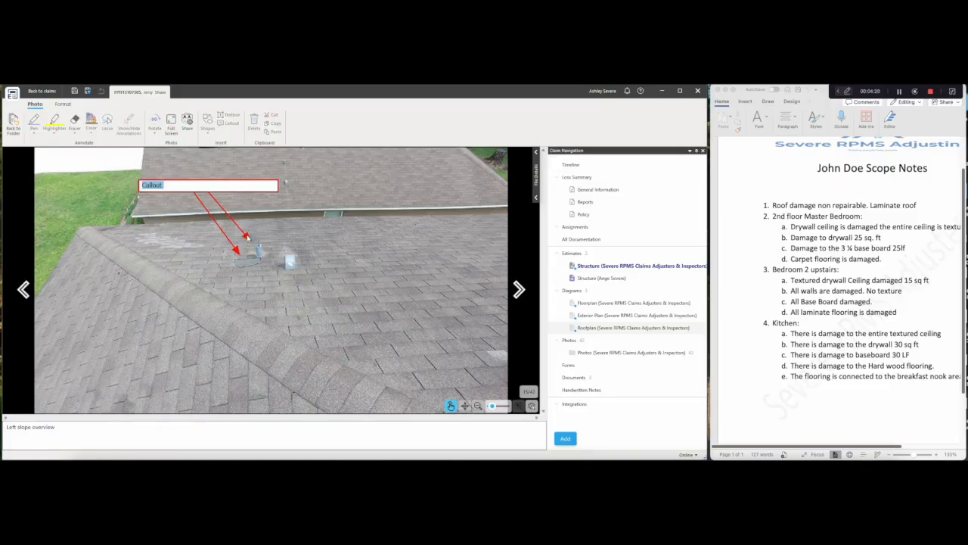
drag(248, 238, 250, 262)
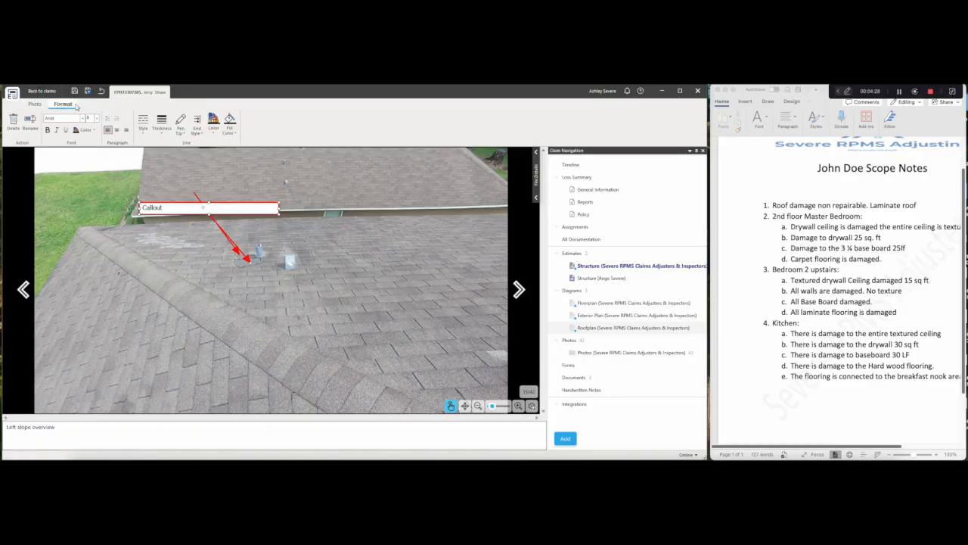
double_click(178, 209)
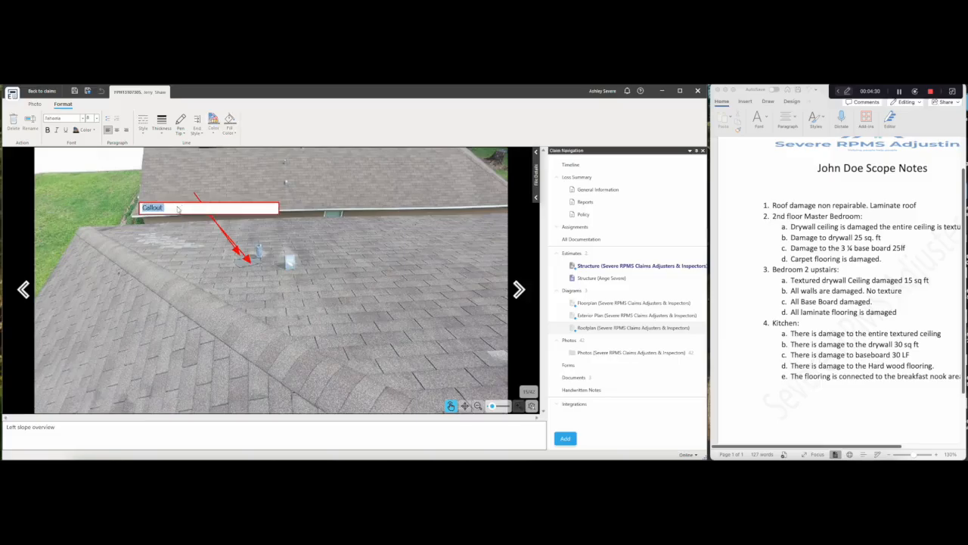
text(Damaged shingle)
click(204, 248)
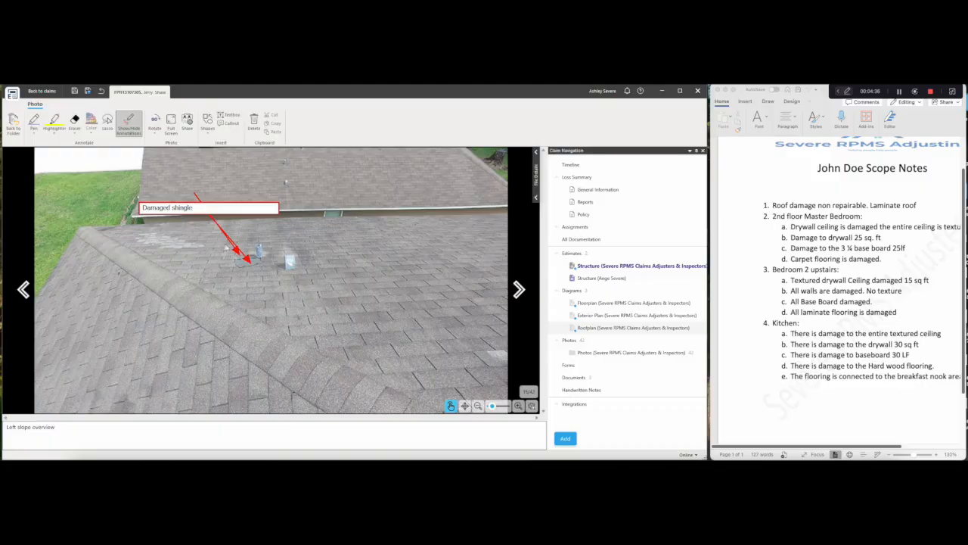
- Delete the extra red arrow overlapping the callout's pointer and append the preset phrase "Damaged shingles" to the photo's caption
click(234, 250)
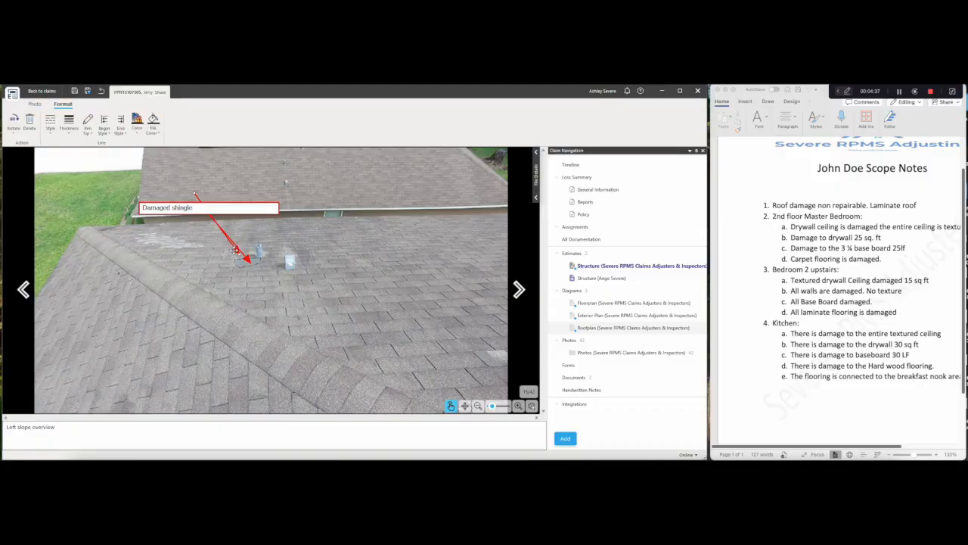
click(154, 163)
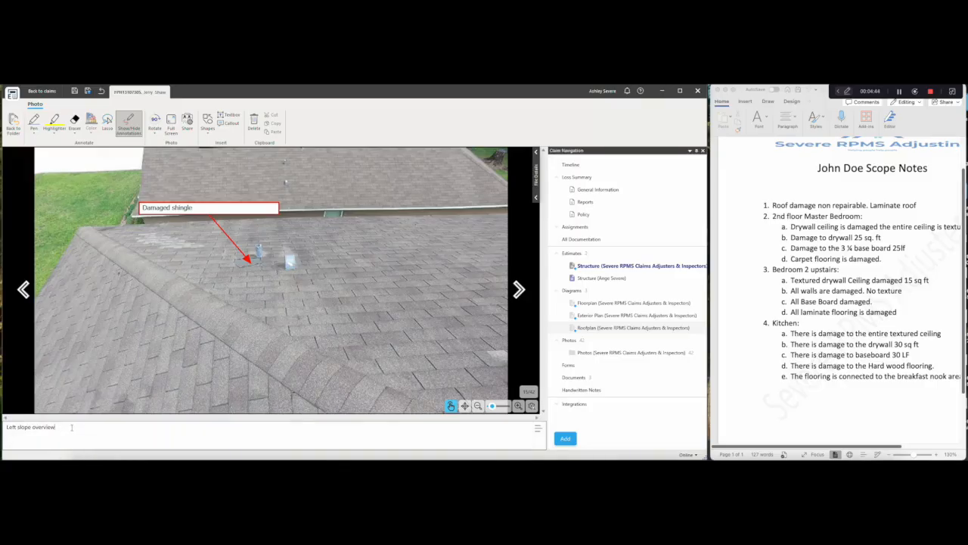
click(537, 429)
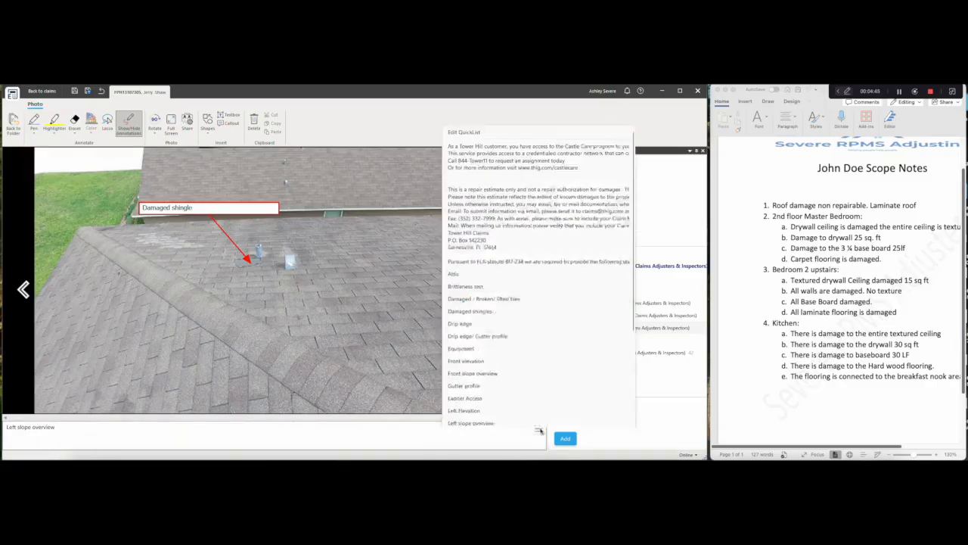
scroll(515, 340, down, 1)
click(476, 269)
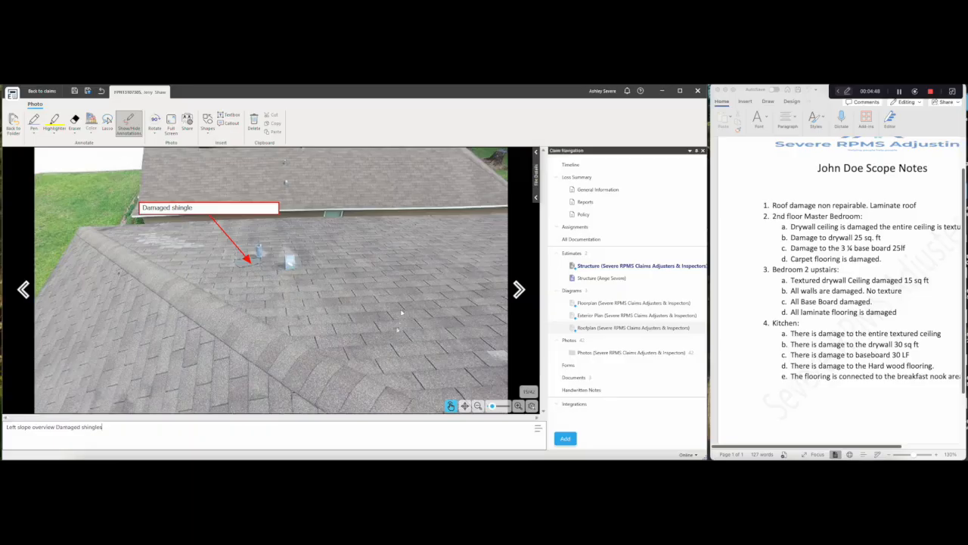
- On the following left slope photo, add a callout reading "Damaged Shingle" with its pointer on the patch beside the vent pipe
click(517, 291)
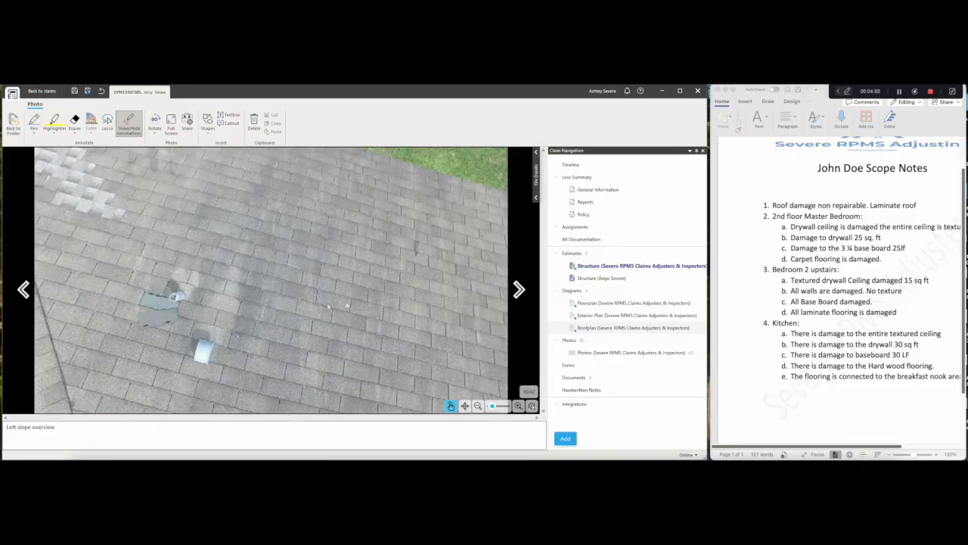
click(24, 290)
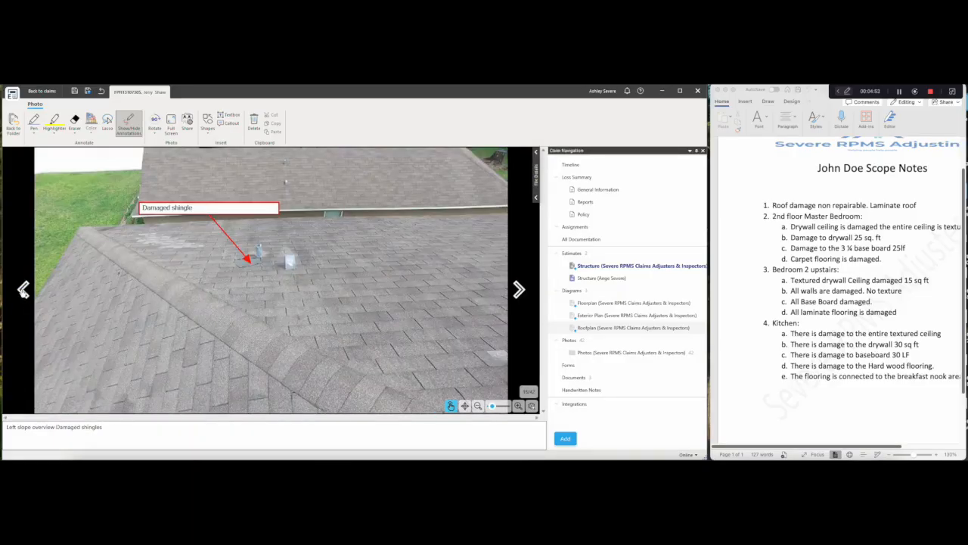
click(518, 291)
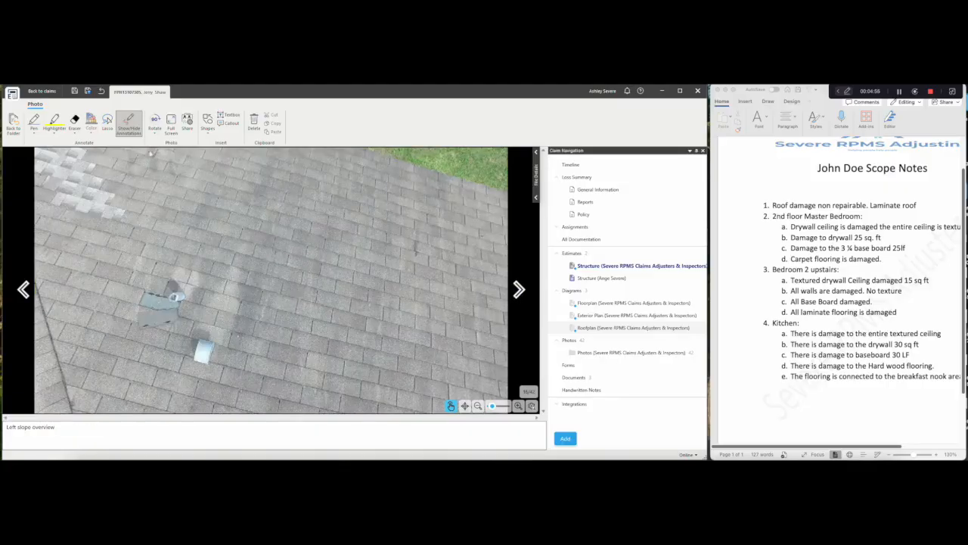
click(202, 128)
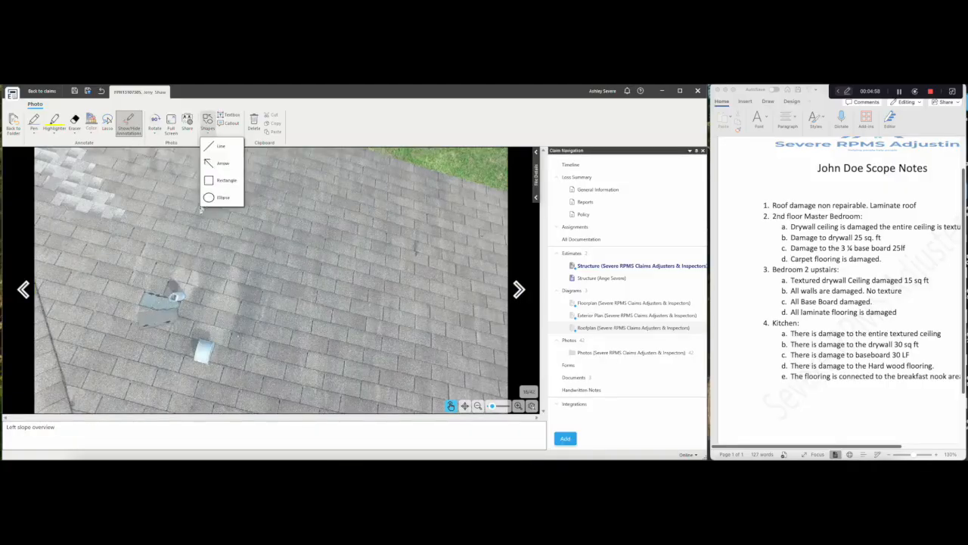
click(231, 123)
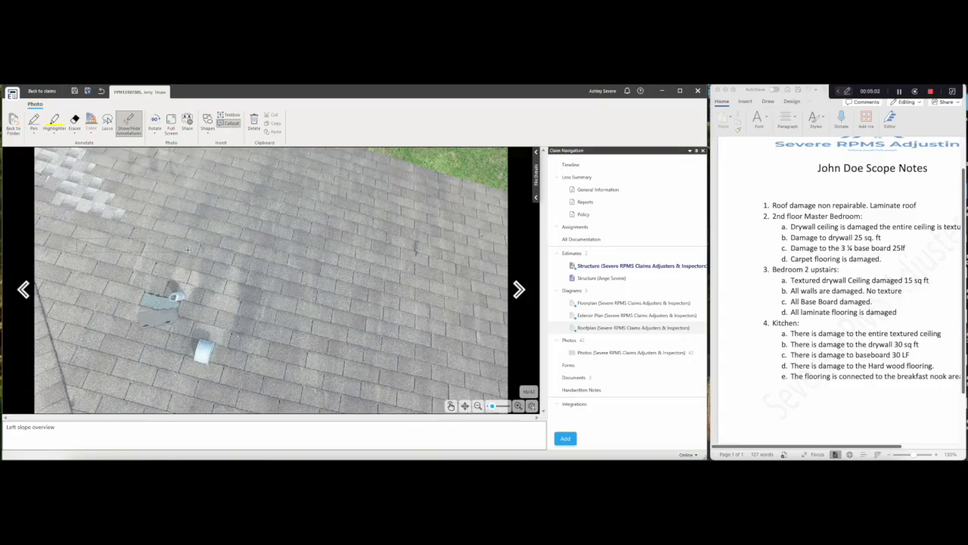
click(165, 253)
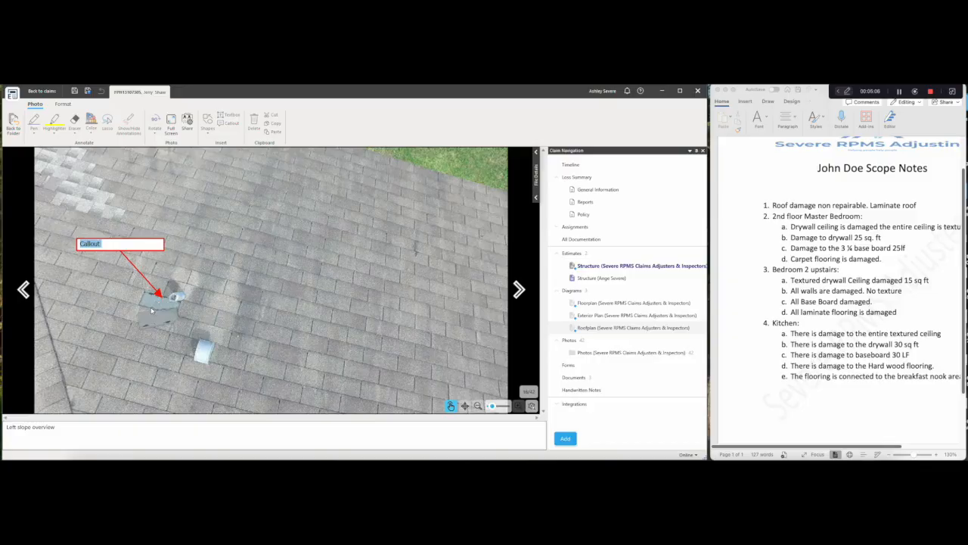
text(Damaged Shingle)
- On the following left slope photo, add a callout reading "Previous repair" with its pointer on the lighter shingles near the ridge
click(519, 289)
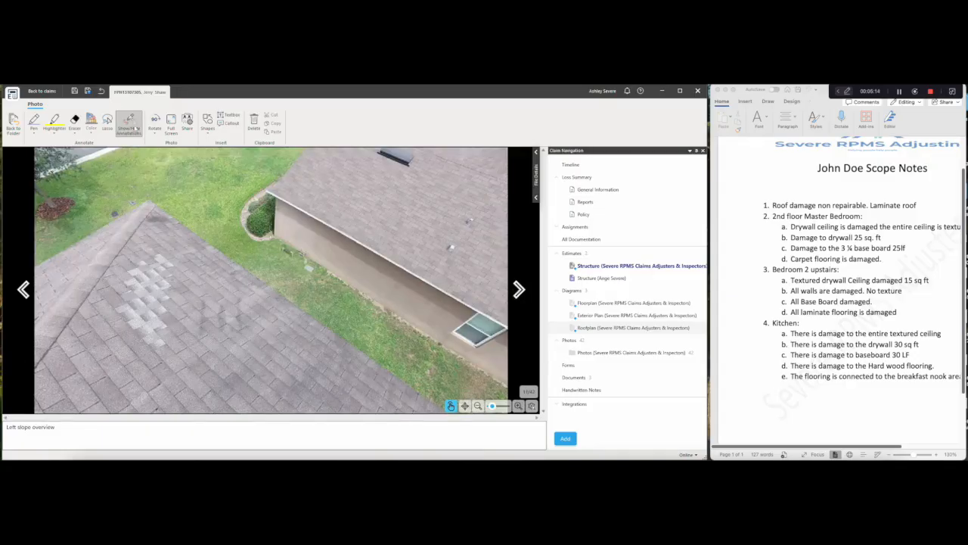
click(232, 124)
drag(67, 222, 166, 248)
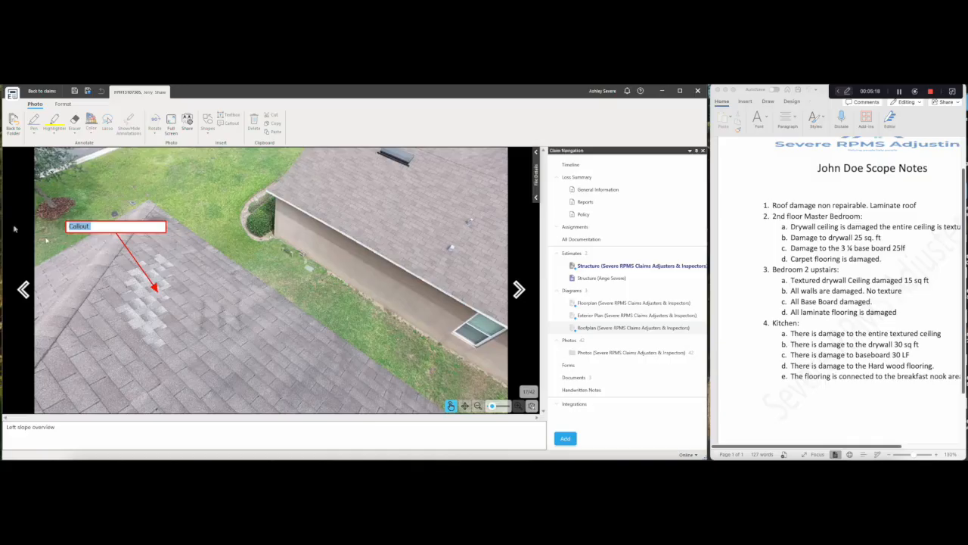
text(Previous repair)
- Copy the "Previous repair" callout text and append it to the photo's "Left slope overview" caption
drag(122, 228, 86, 228)
right_click(87, 228)
click(102, 248)
click(78, 424)
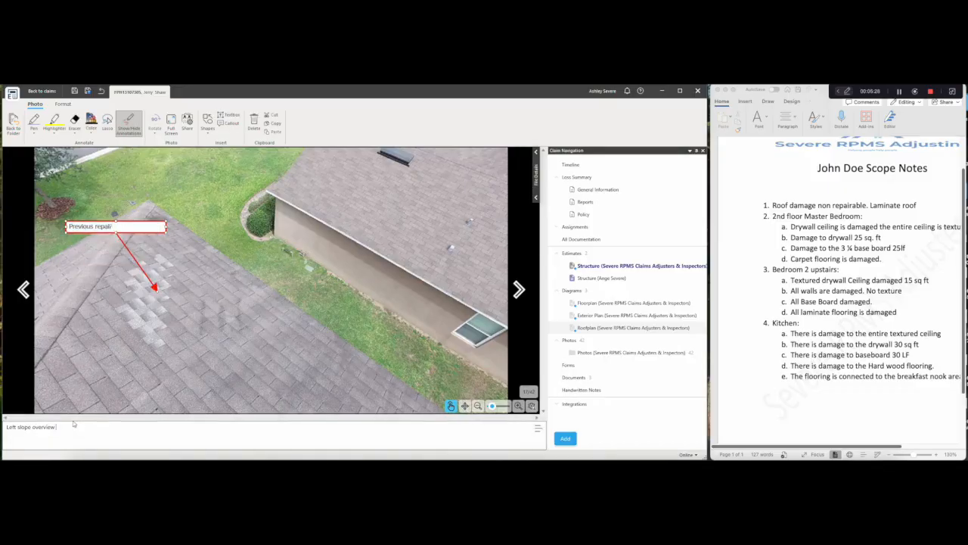
key(ctrl+v)
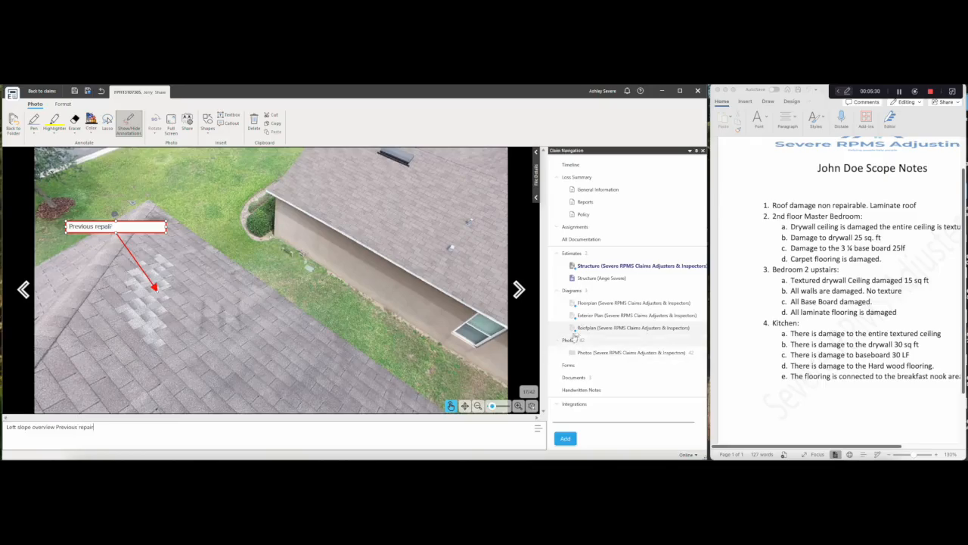
- Go to the next left slope photo and add a "Previous repair" callout above the roof, pointing at the lighter patch of shingles
click(521, 292)
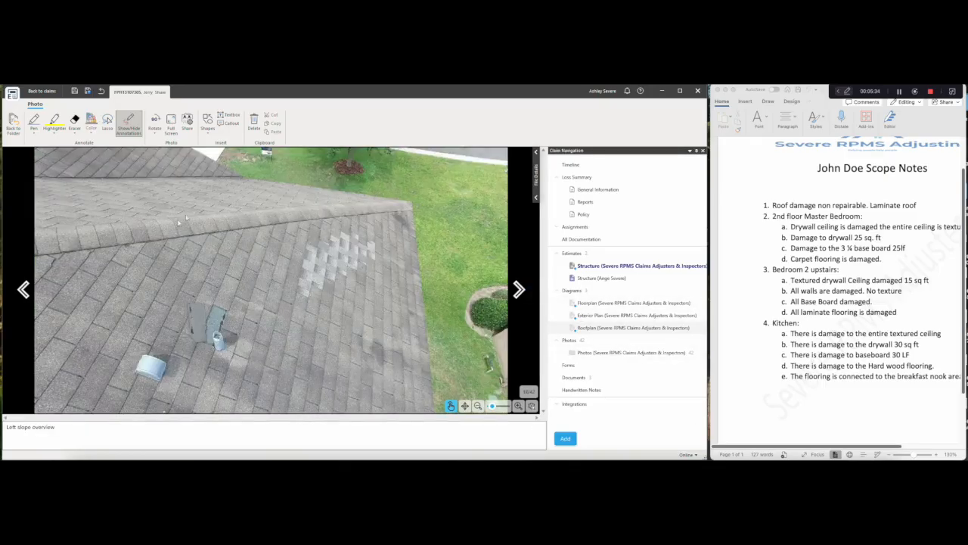
click(234, 126)
click(347, 203)
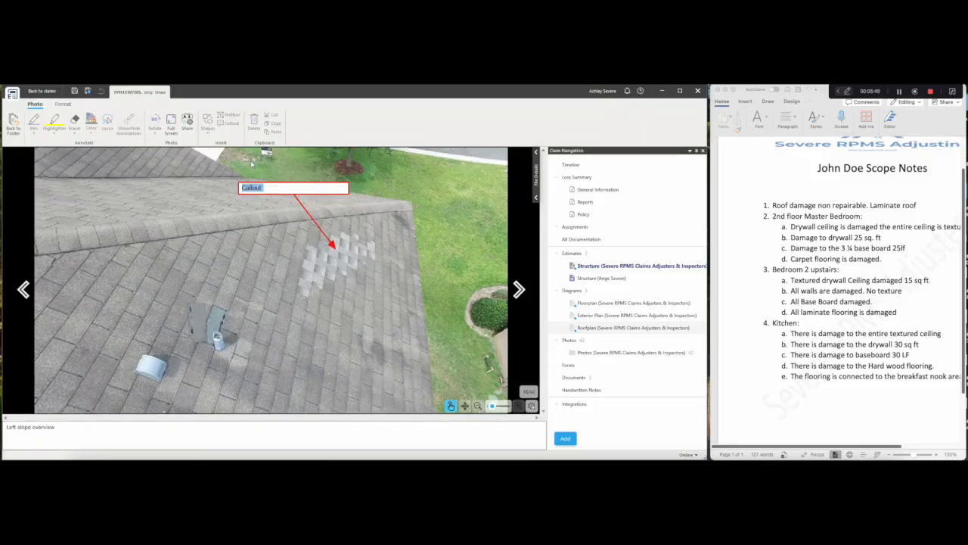
text(Previous repair)
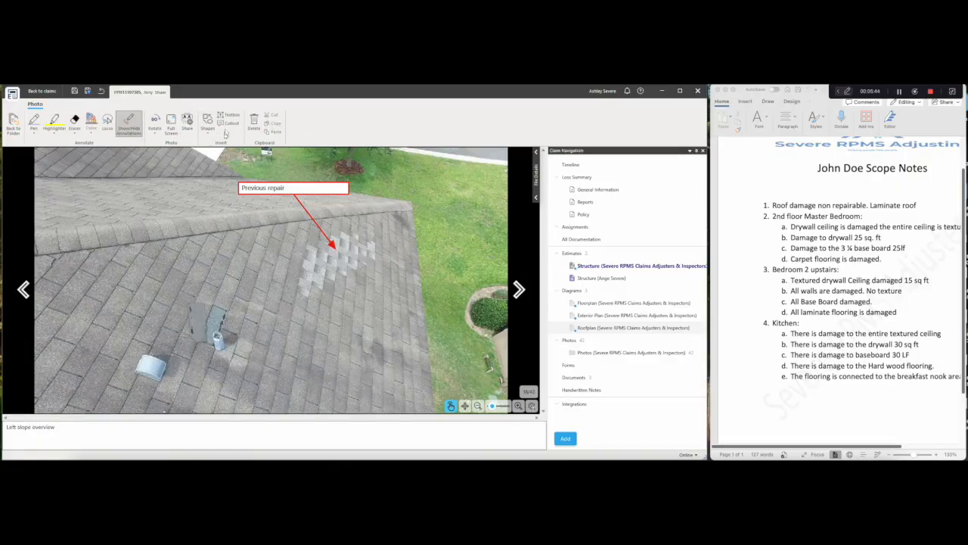
- Add a second callout reading "Damaged shingle" with its pointer on the damaged area beside the vent pipe
click(228, 122)
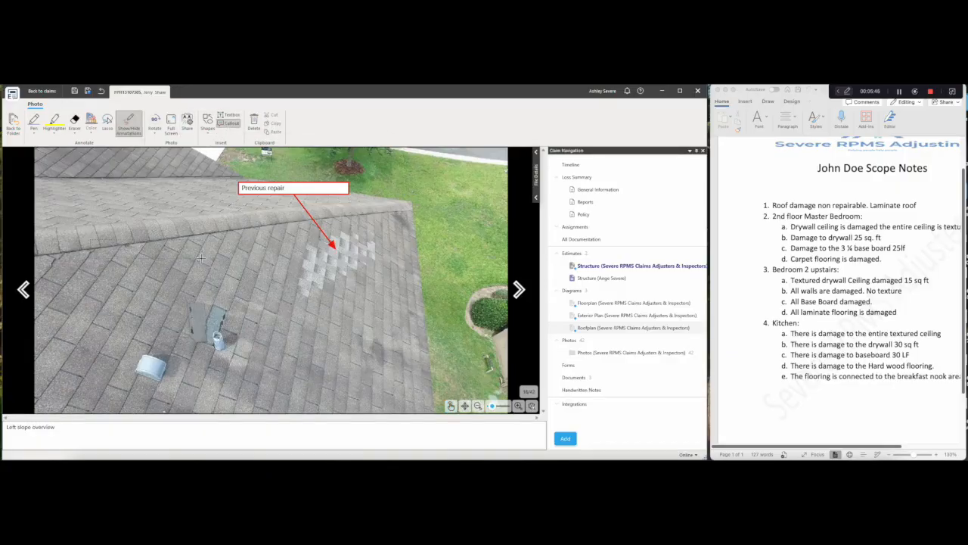
click(239, 268)
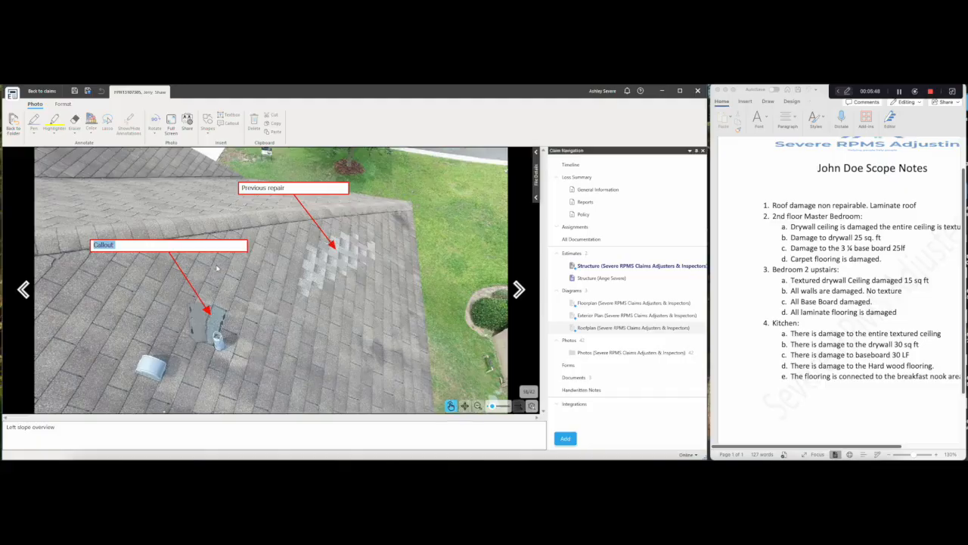
text(Damaged shingle)
- Copy the "Damaged shingle" callout text and append it to the photo's caption, separated from "Left slope overview" by a space
drag(149, 245, 94, 246)
right_click(105, 244)
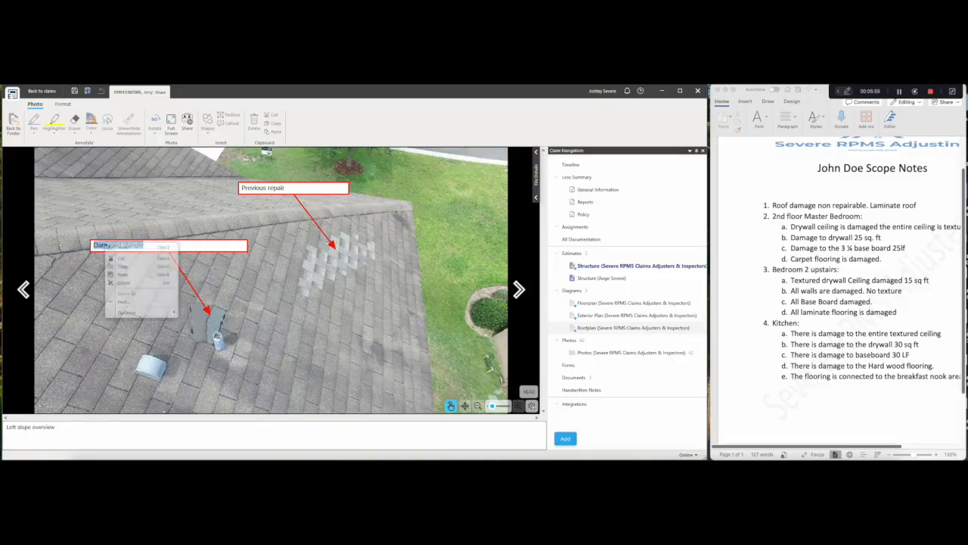
click(128, 269)
click(87, 429)
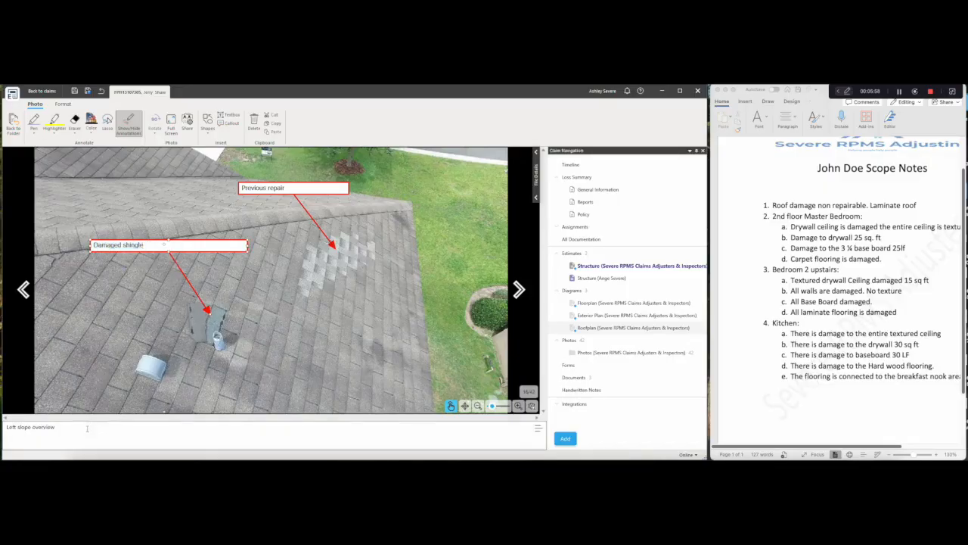
right_click(87, 430)
click(109, 434)
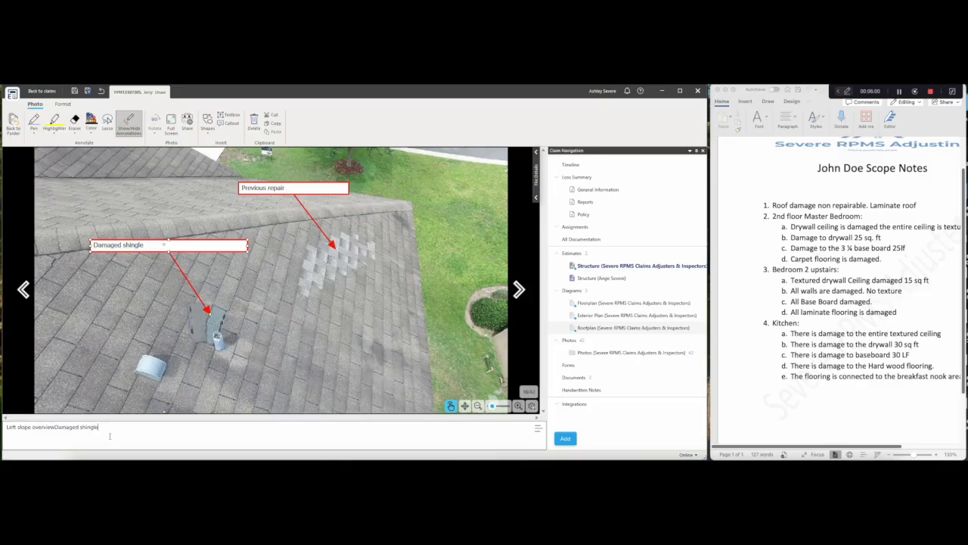
click(56, 426)
text(Damaged shingle)
- Examine the remaining left slope, roof overview and attic photos, including the existing "Truss clip" callout
click(520, 291)
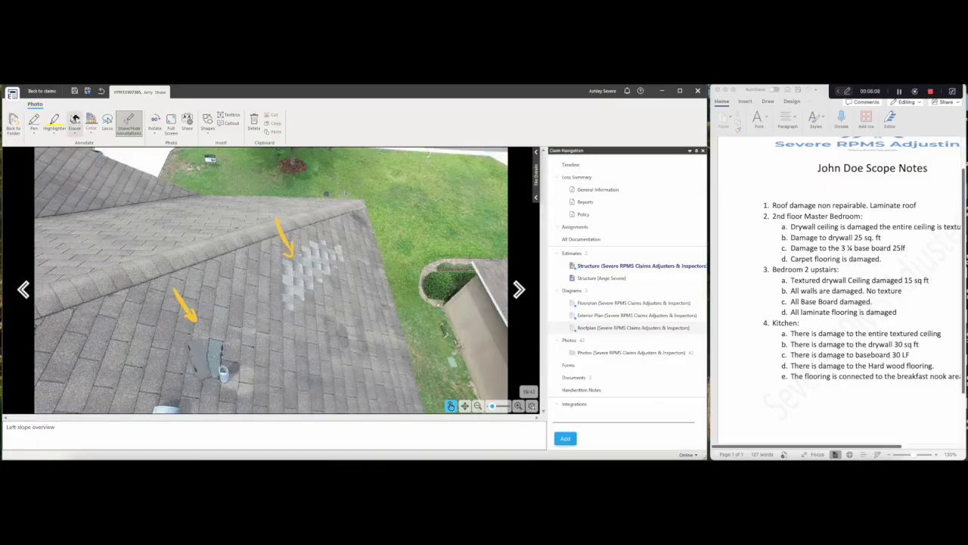
click(13, 123)
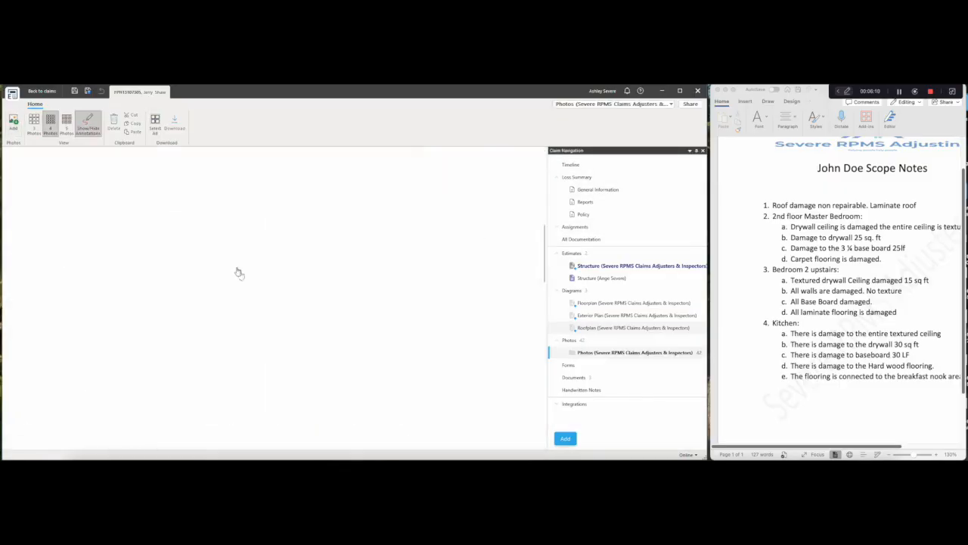
scroll(285, 338, down, 1)
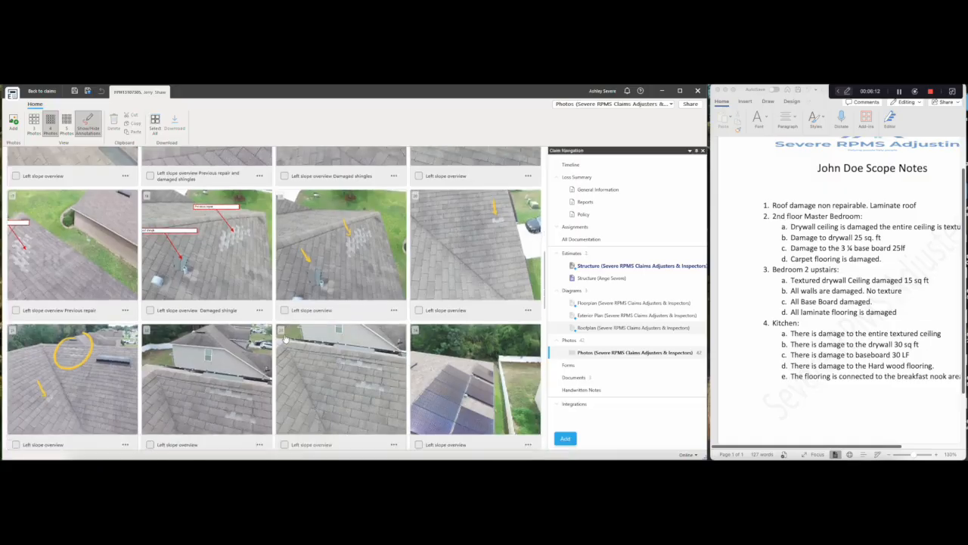
scroll(285, 337, down, 5)
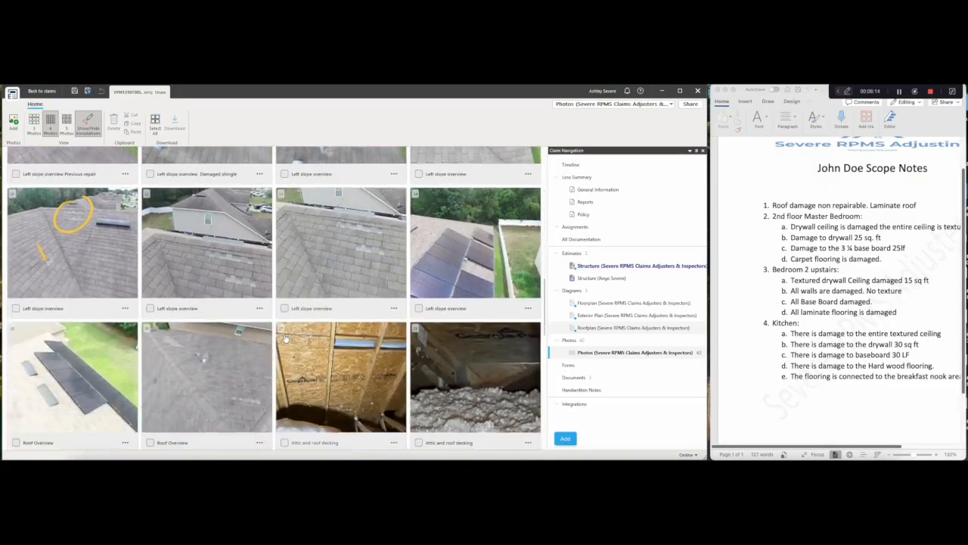
scroll(285, 337, down, 6)
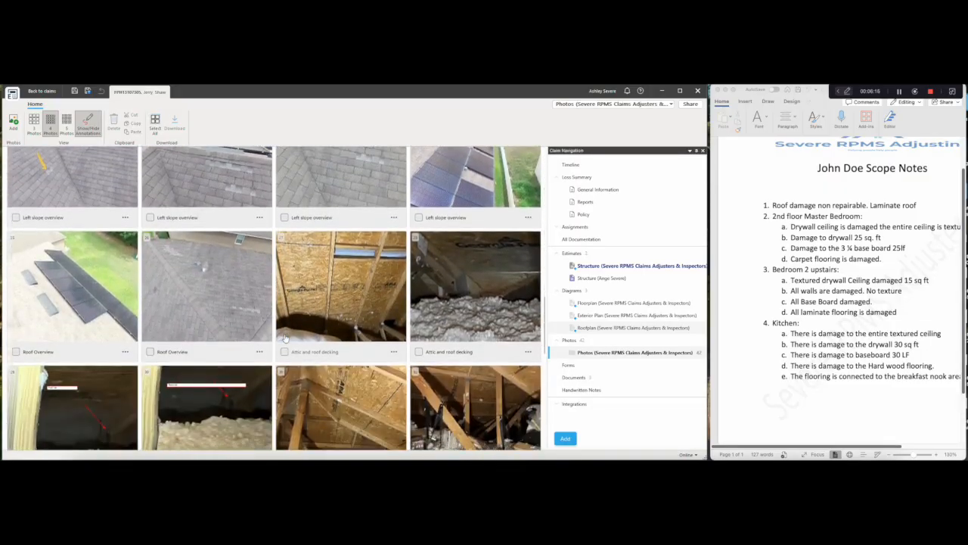
scroll(285, 337, down, 5)
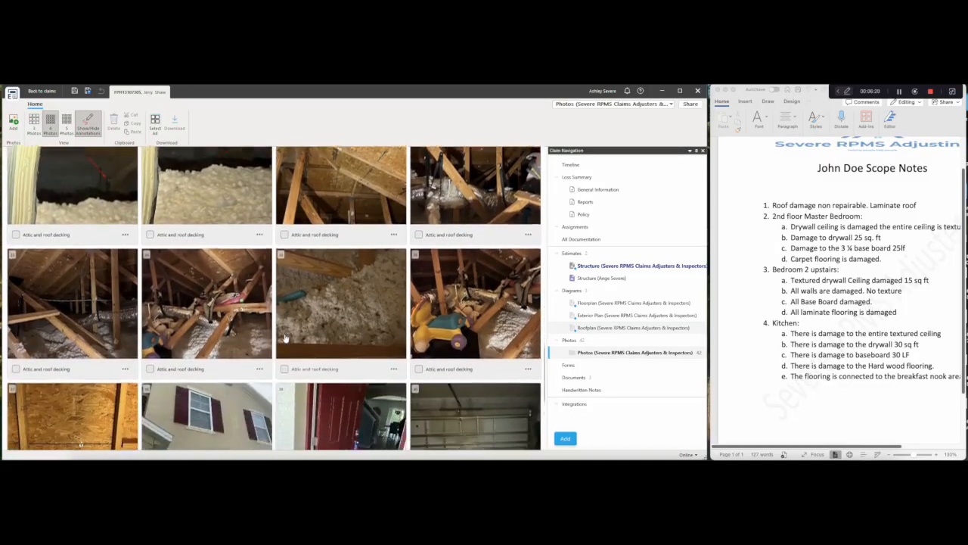
double_click(347, 211)
click(27, 290)
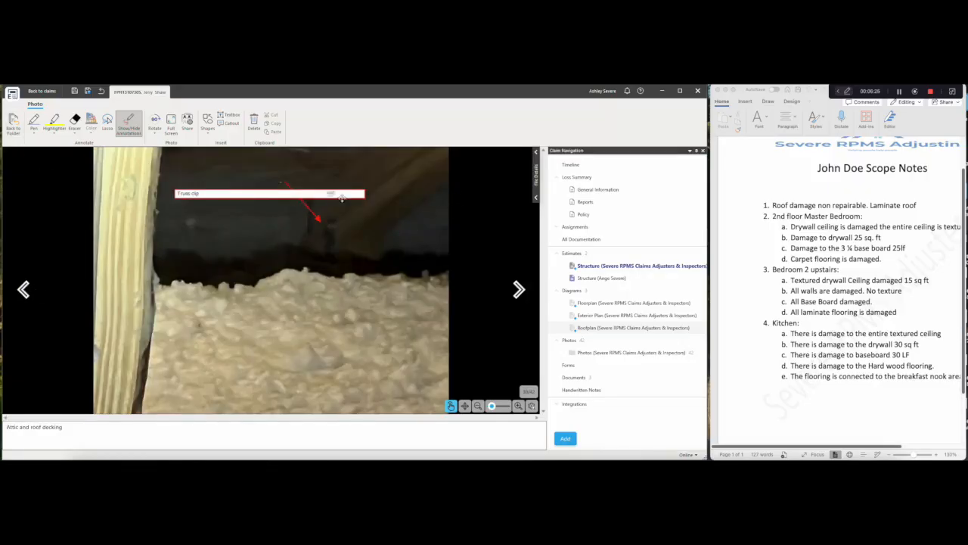
click(13, 123)
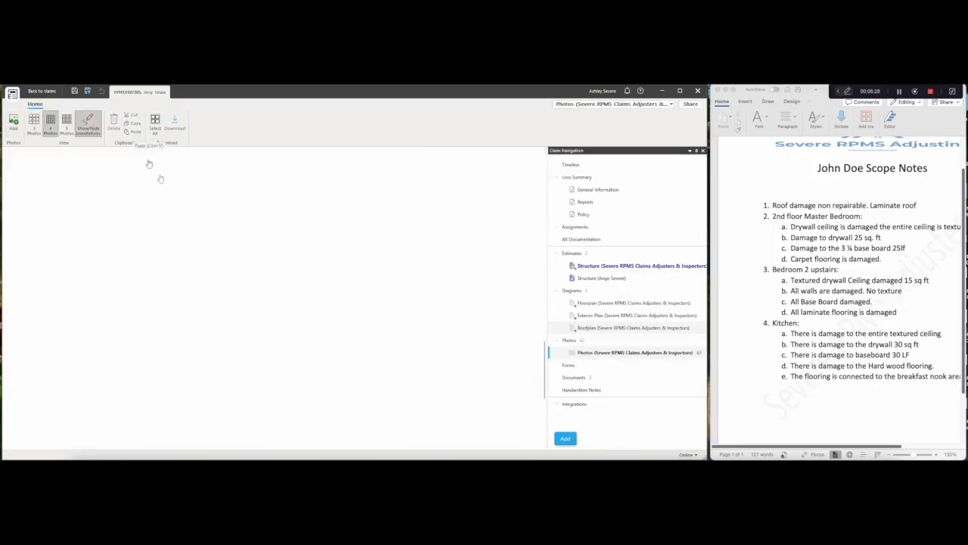
scroll(329, 271, up, 2)
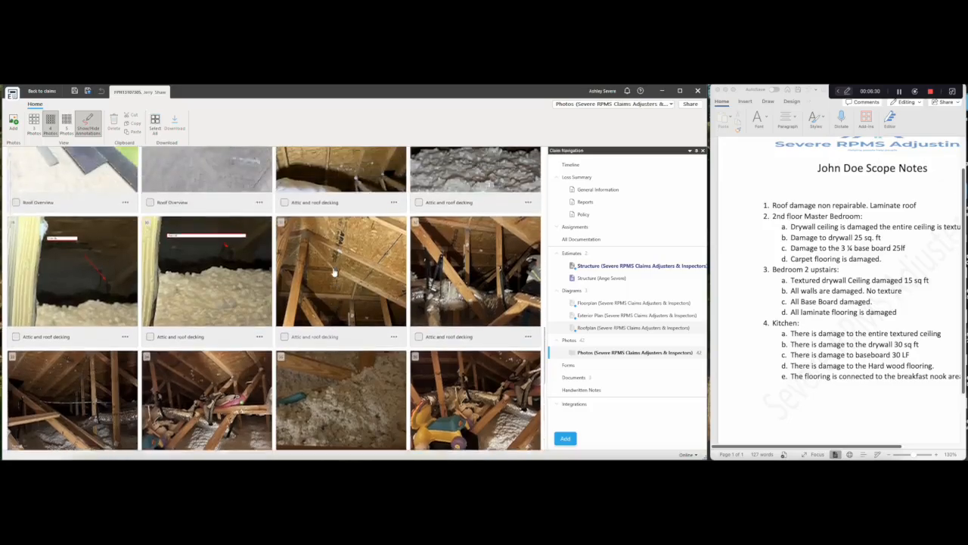
scroll(334, 271, up, 1)
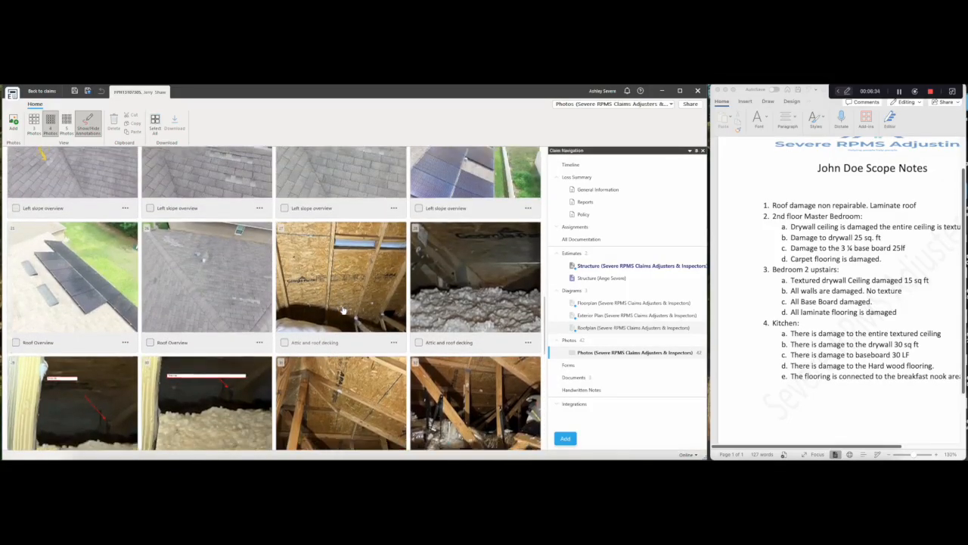
scroll(343, 310, down, 2)
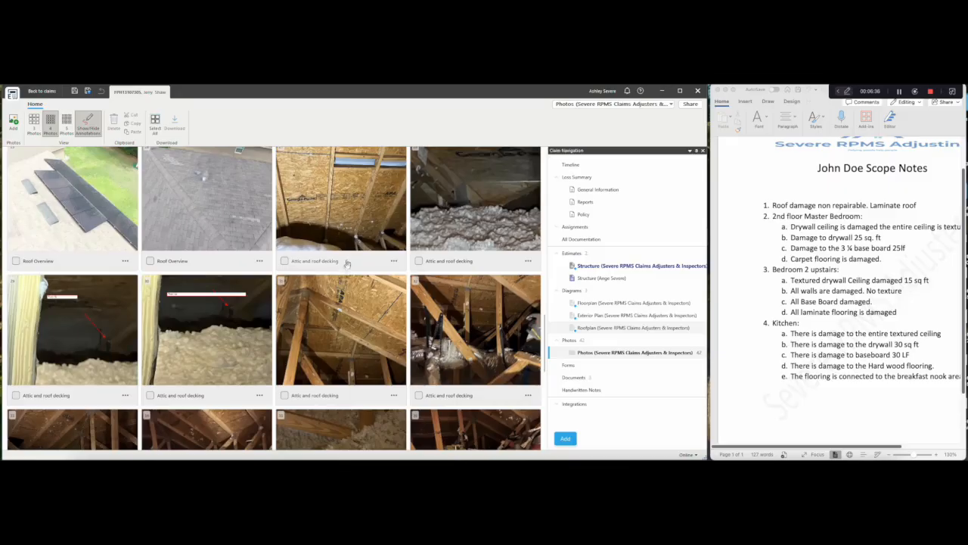
- Open the first attic and roof decking photo and look through the QuickList of preset captions for a suitable entry
double_click(349, 230)
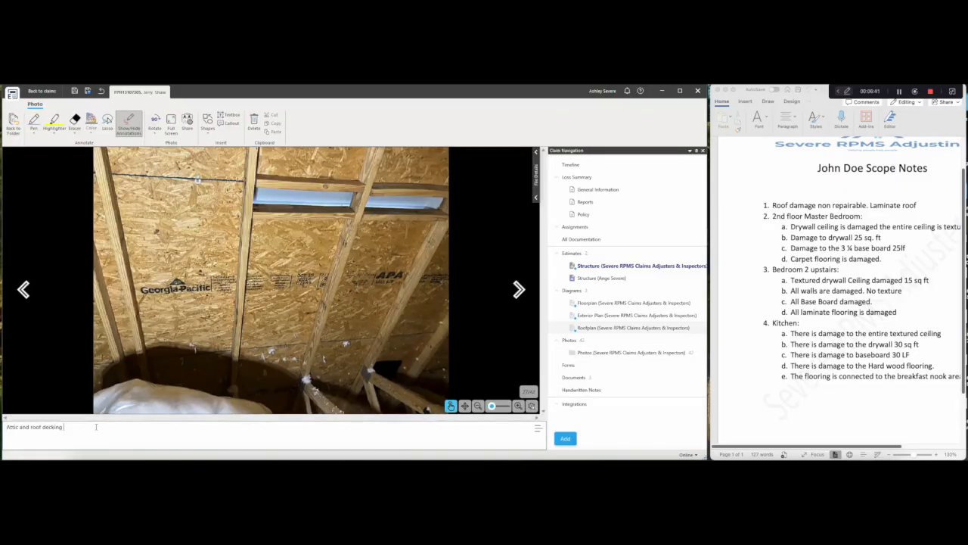
click(538, 430)
scroll(523, 322, down, 3)
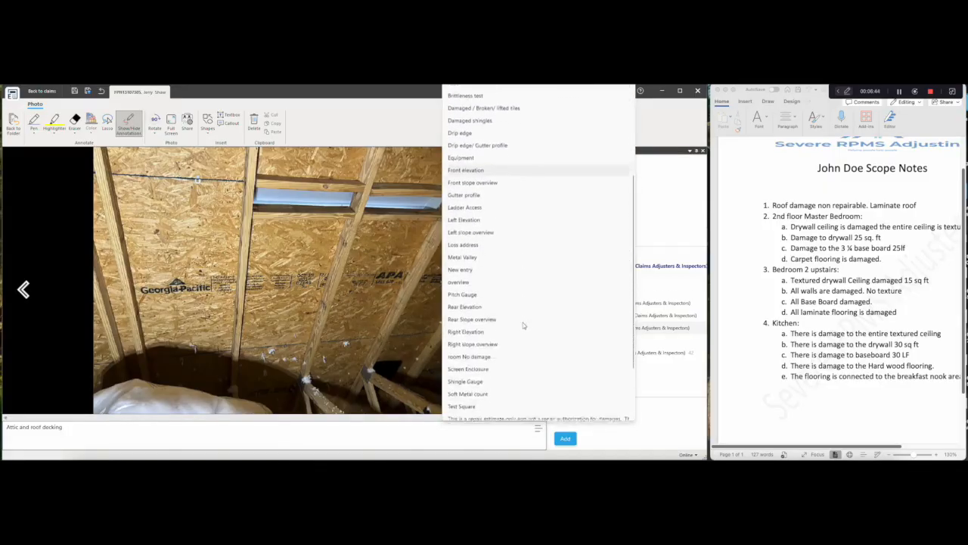
scroll(522, 322, down, 2)
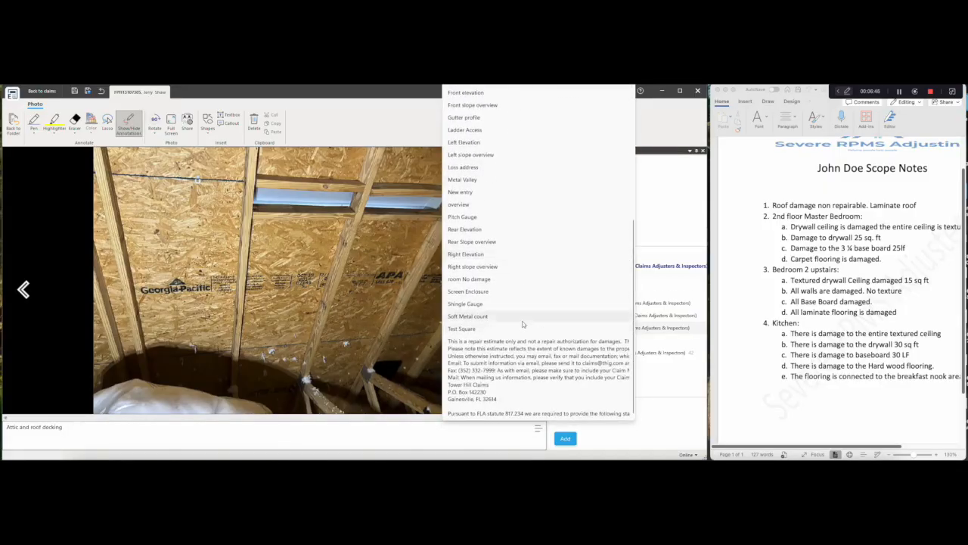
scroll(522, 324, up, 6)
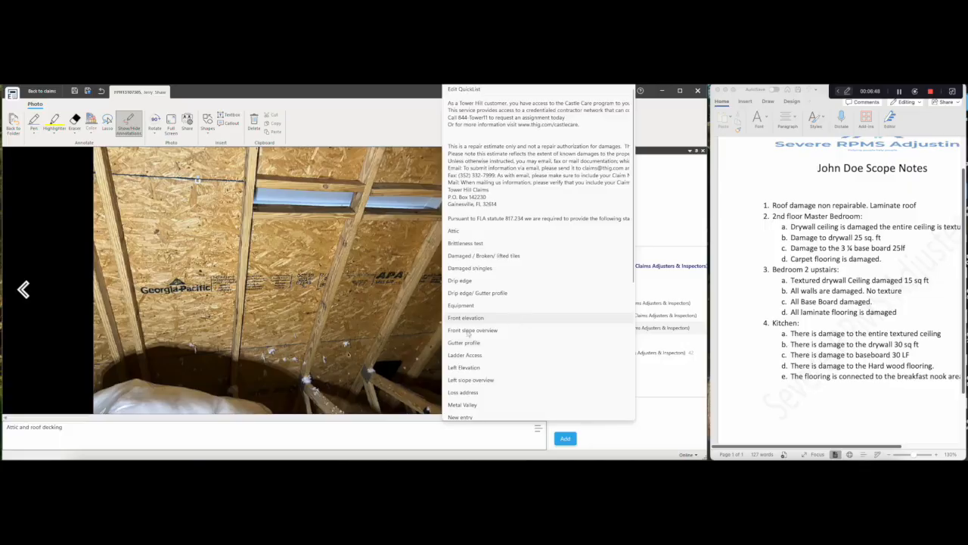
- Append "no damage found at the time of this inspection" to the "Attic and roof decking" caption and copy that phrase
click(91, 428)
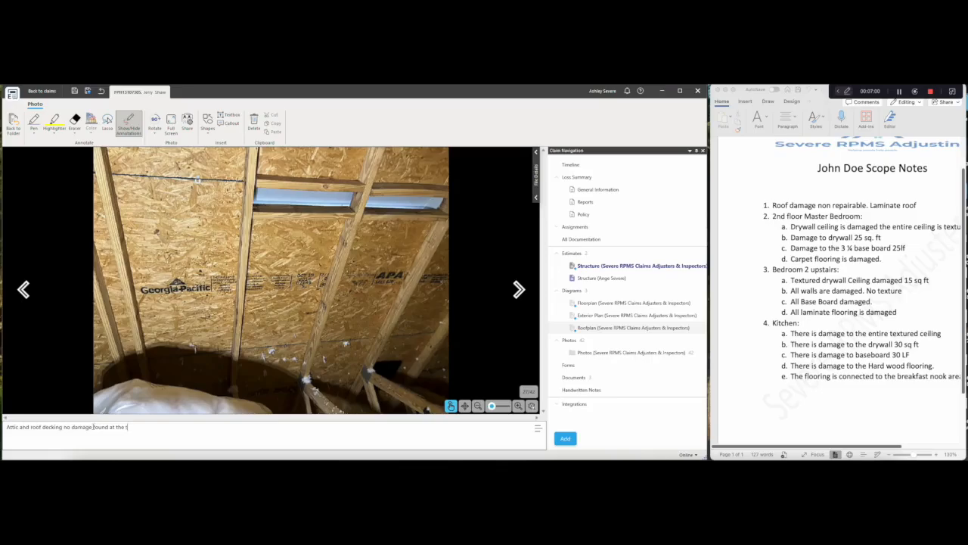
text(ime of this inspection)
drag(184, 427, 63, 426)
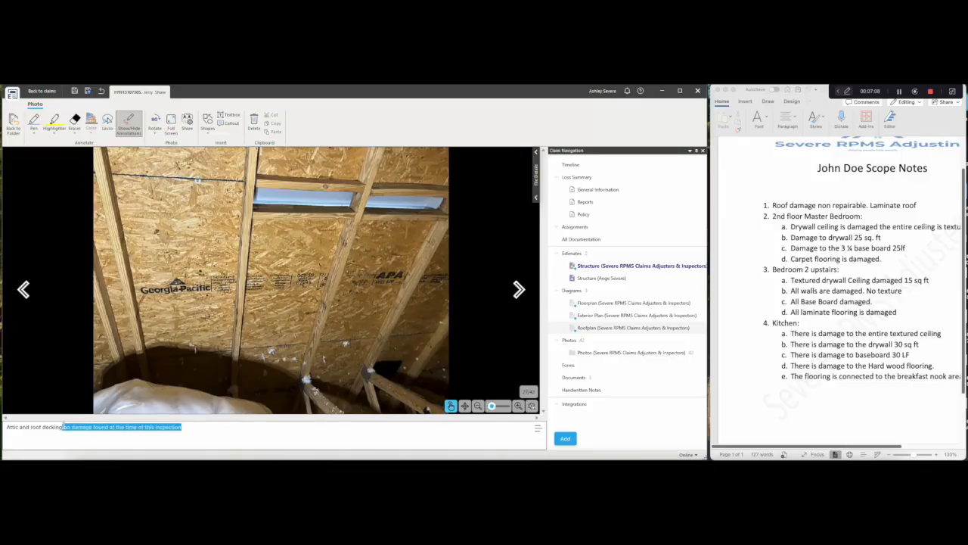
right_click(67, 427)
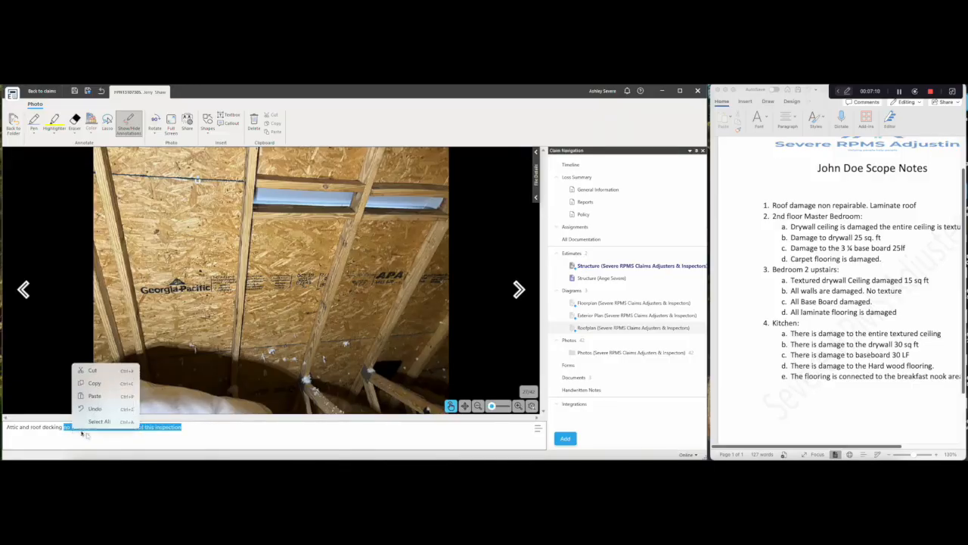
click(114, 387)
- Append the copied "no damage found at the time of this inspection" to the next three attic captions, including both "Truss clip" photos
click(519, 289)
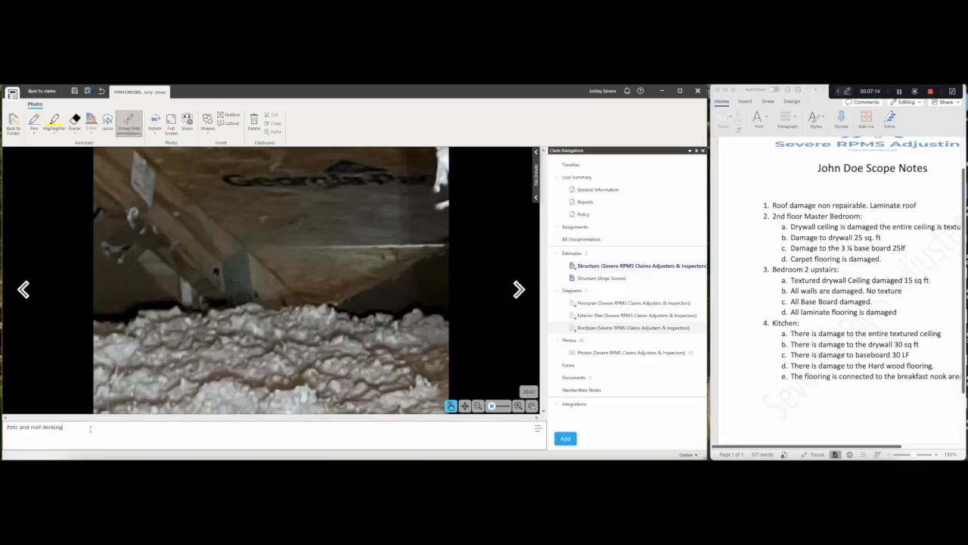
click(519, 290)
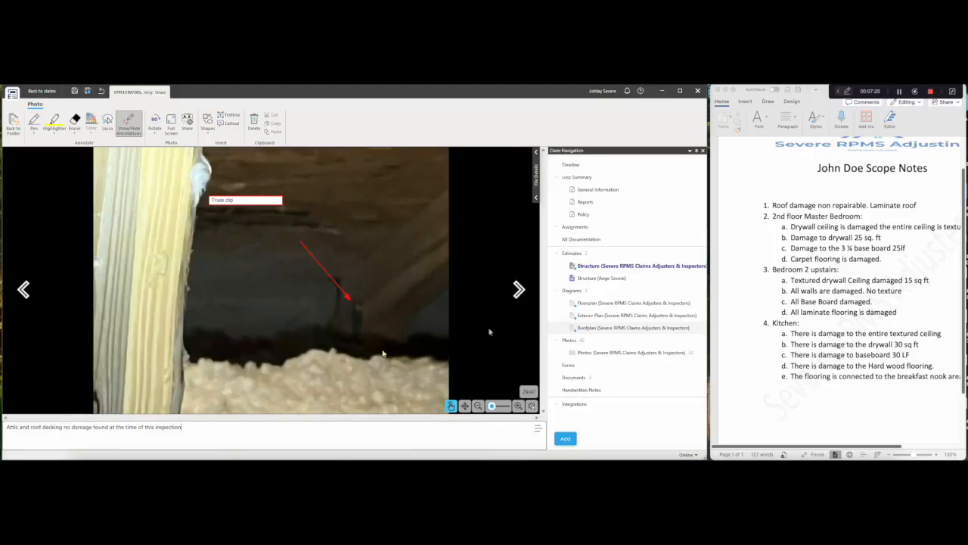
click(519, 289)
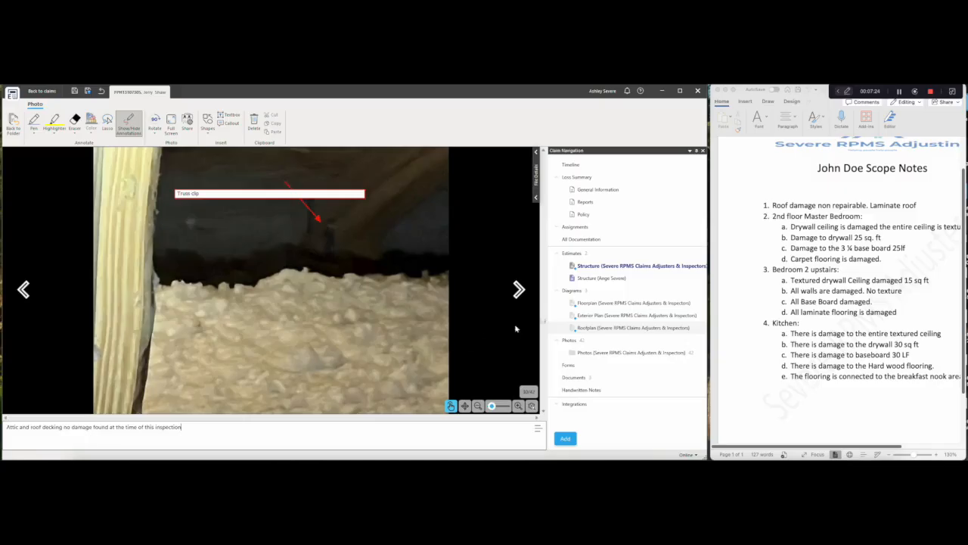
- Return to the second "Truss clip" photo and copy "no damage found at the time of this inspection" from its caption again
click(519, 290)
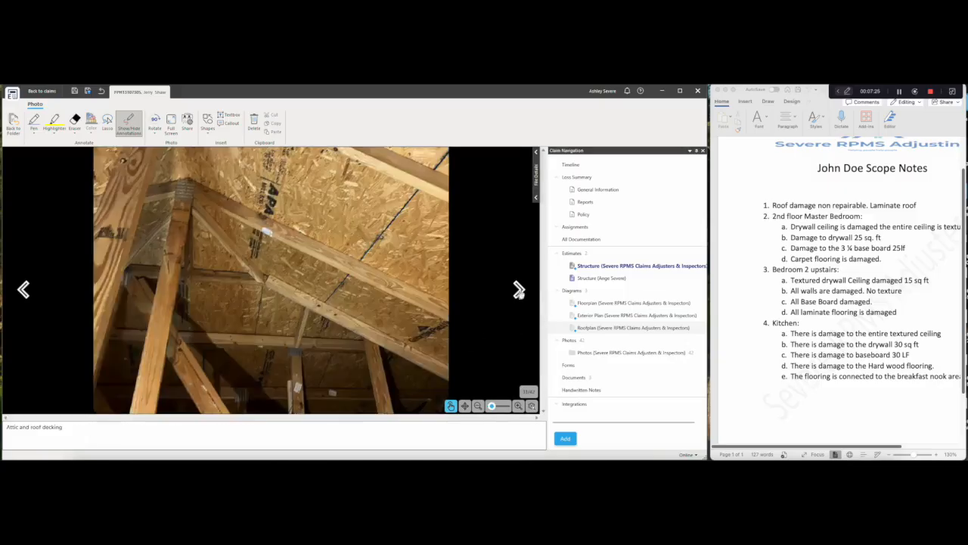
click(85, 428)
key(super)
click(28, 292)
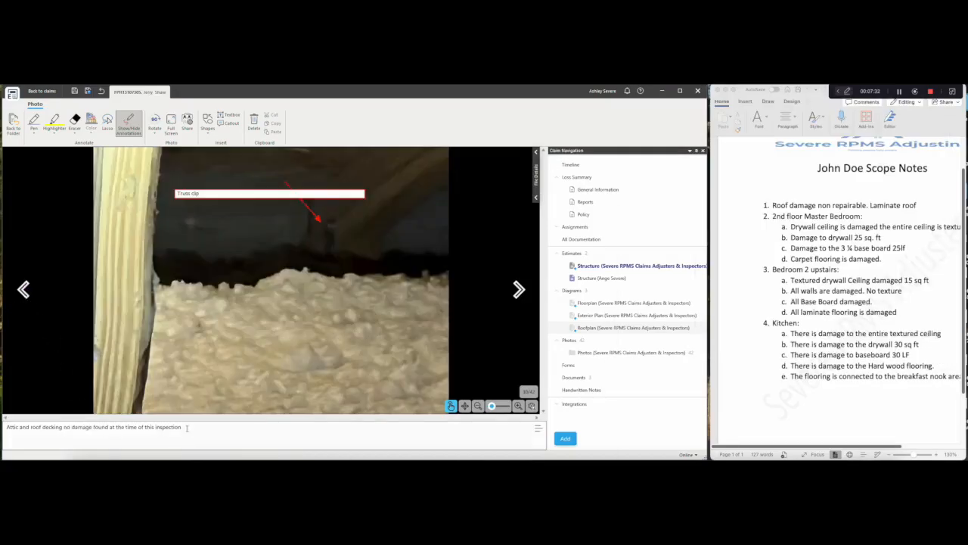
drag(186, 428, 55, 428)
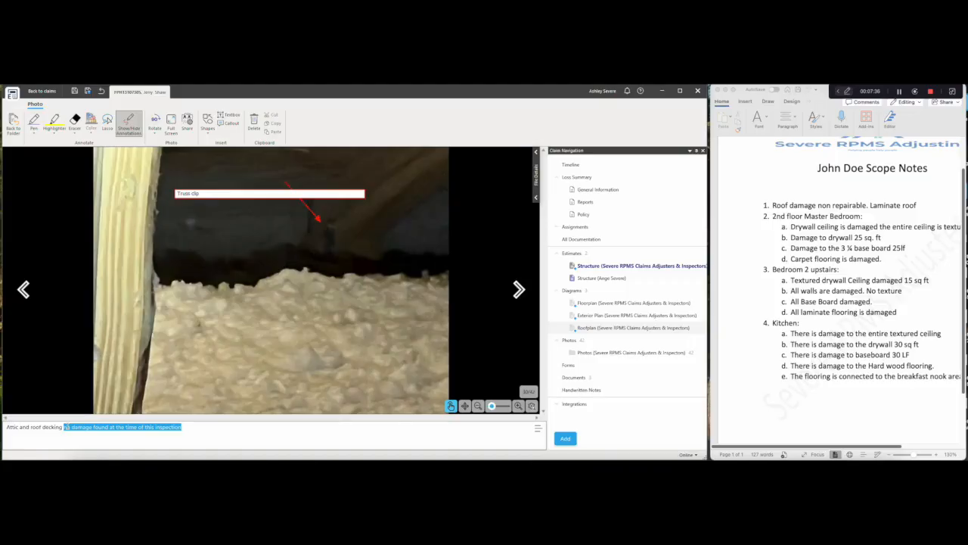
- Append the copied no-damage phrase to the captions of the four attic photos following the second "Truss clip" photo
click(519, 290)
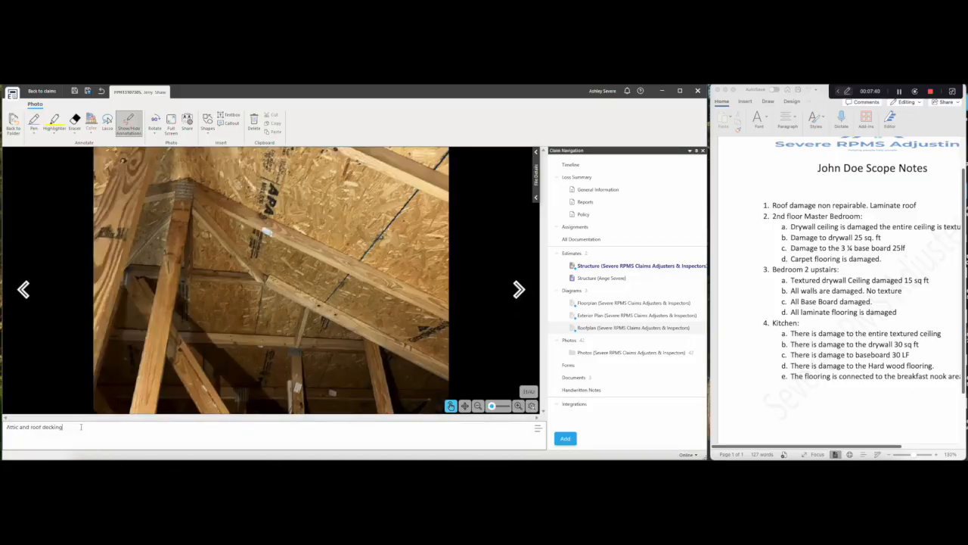
key(ctrl+v)
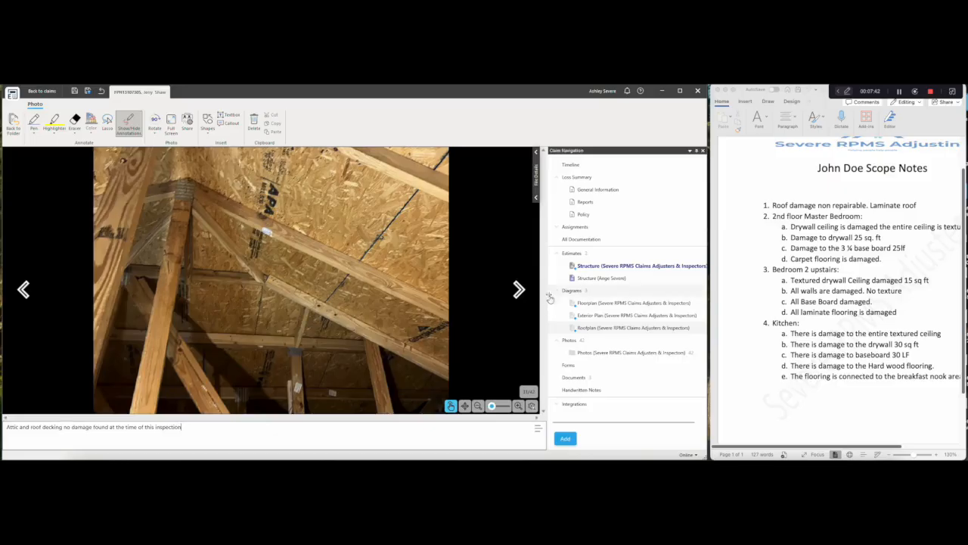
click(519, 290)
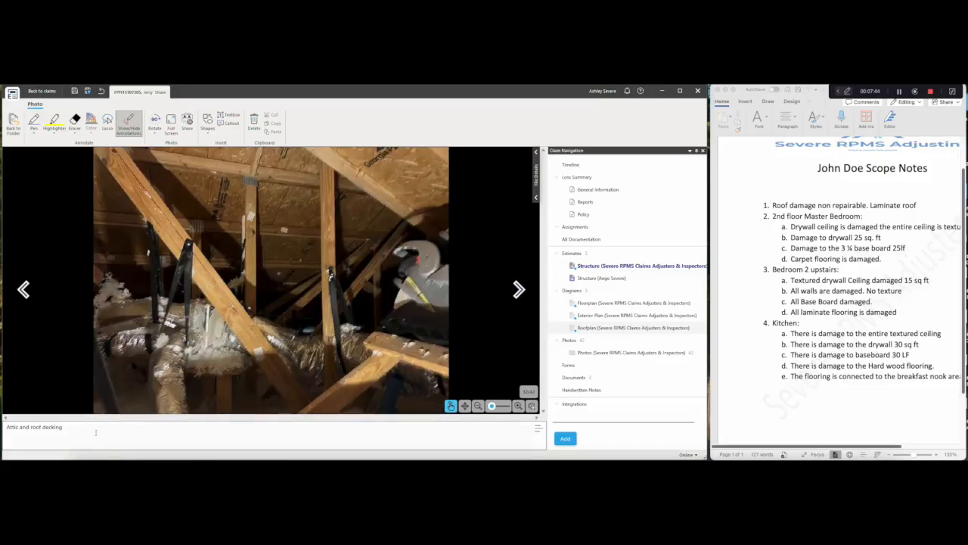
key(ctrl+v)
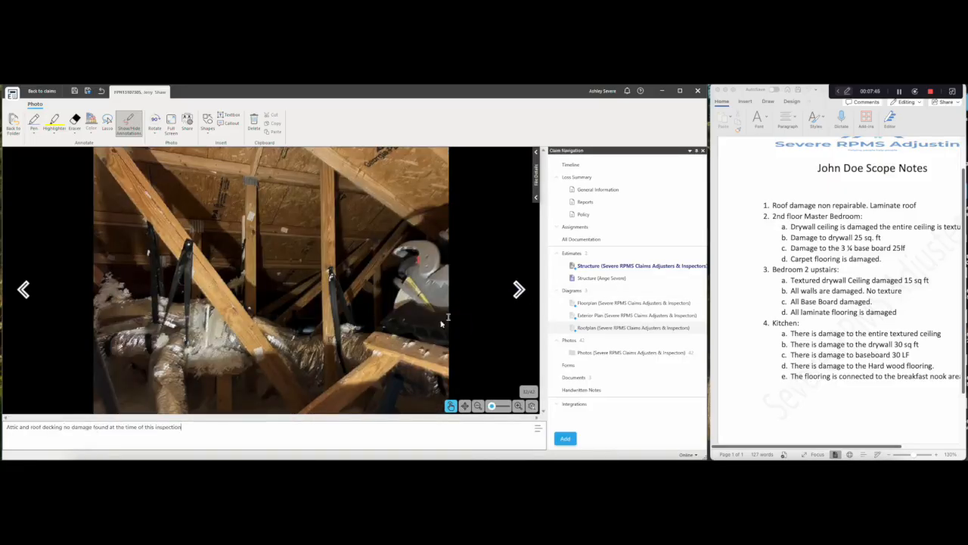
click(519, 290)
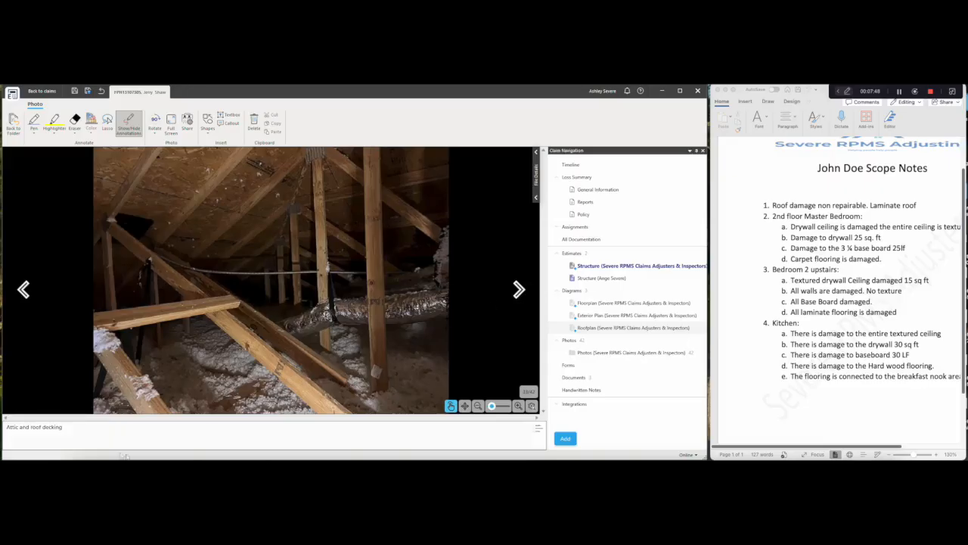
key(ctrl+v)
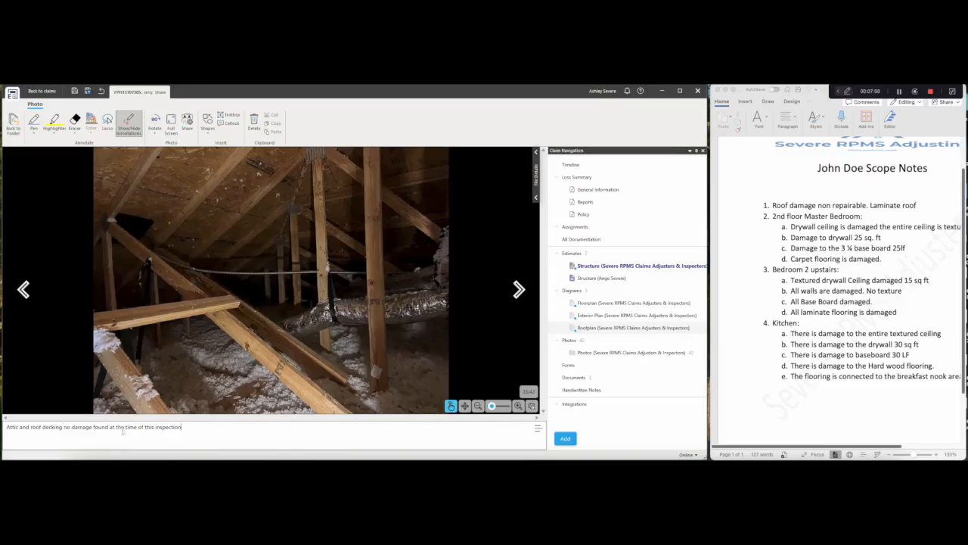
click(519, 290)
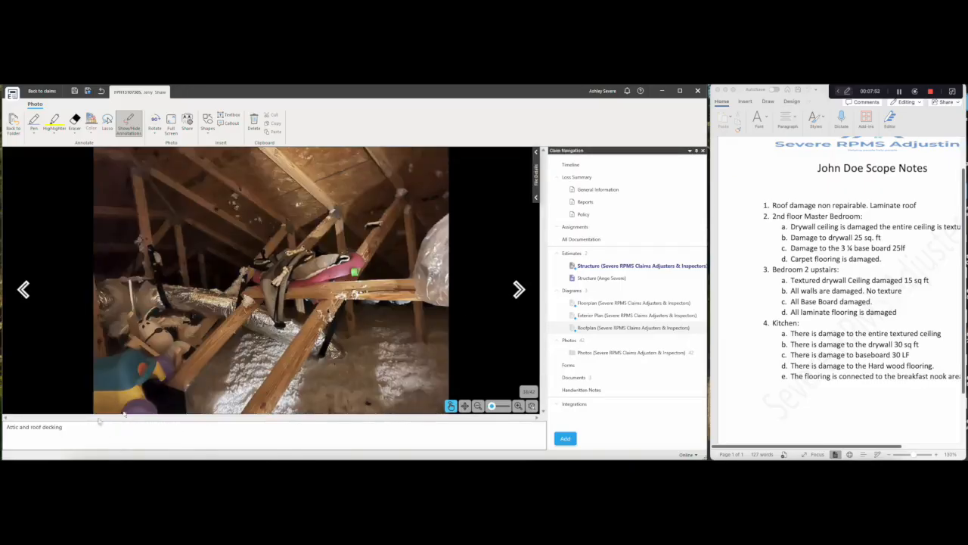
key(ctrl+v)
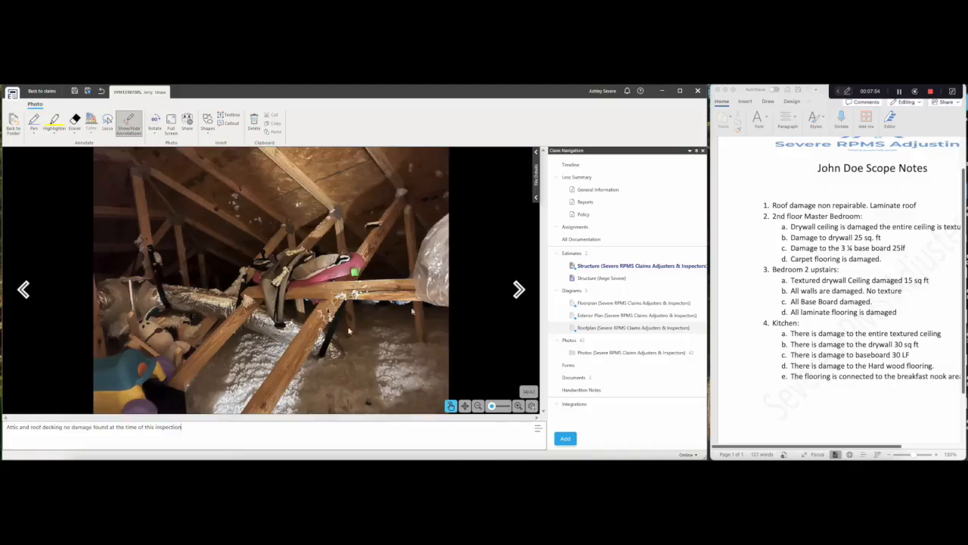
- Append the no-damage phrase to the captions of the last three attic photos, showing the insulation, the stored toy and the roof decking
click(519, 290)
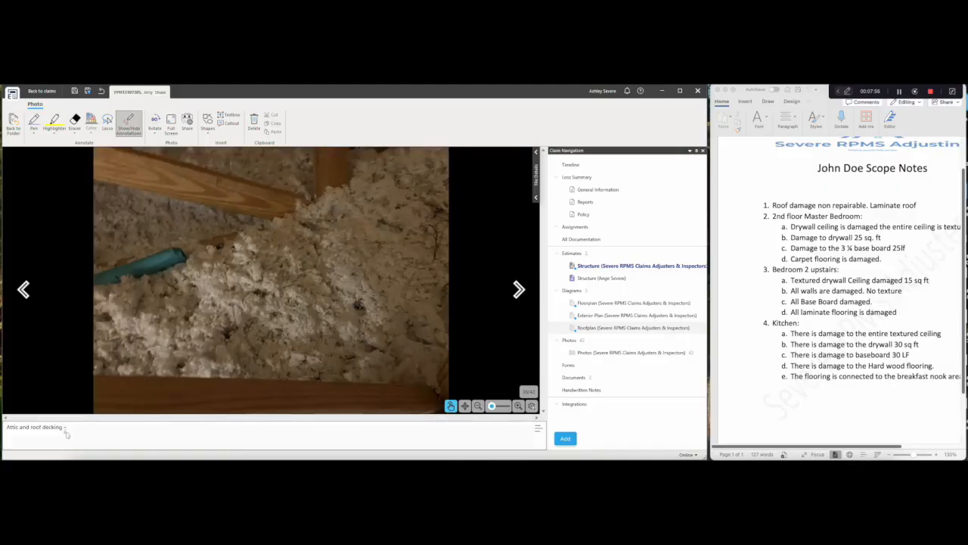
key(ctrl+v)
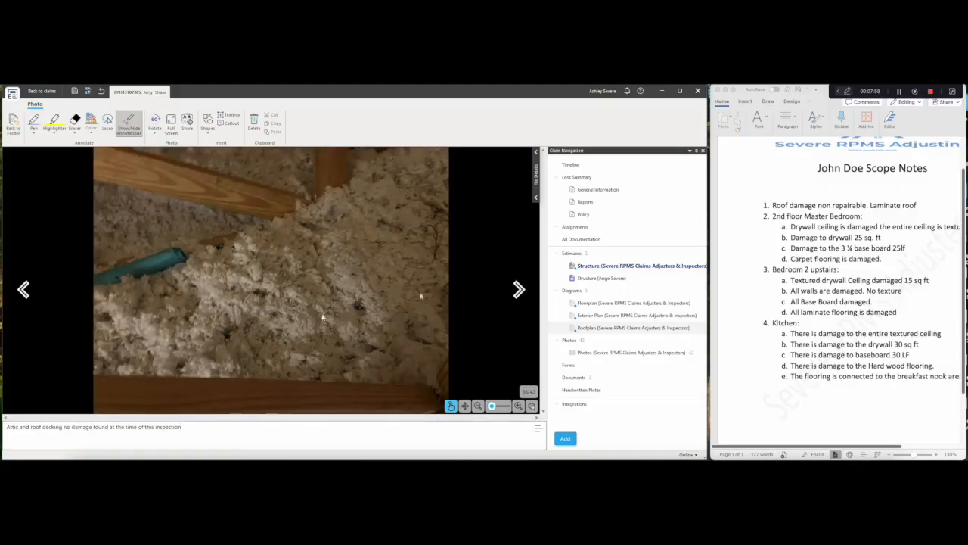
click(520, 293)
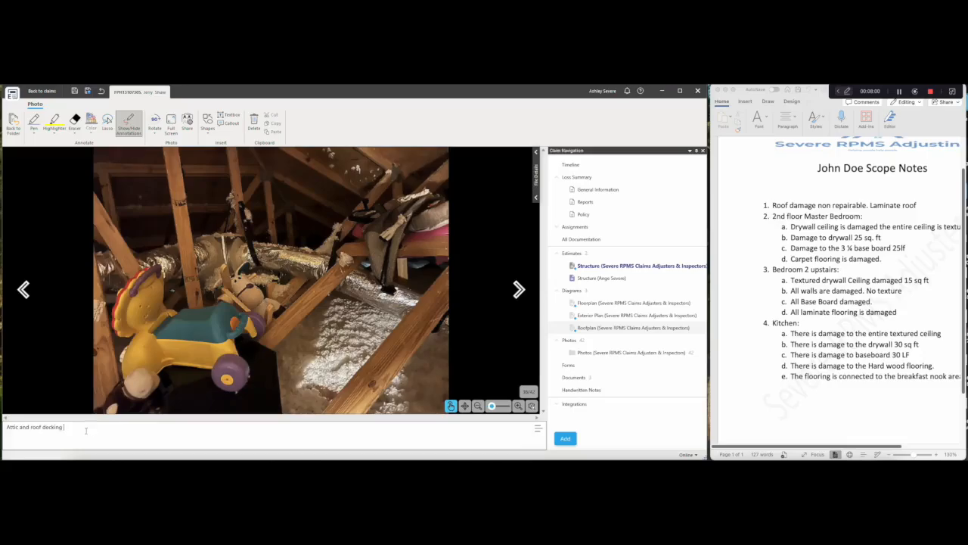
key(ctrl+v)
click(518, 291)
click(111, 428)
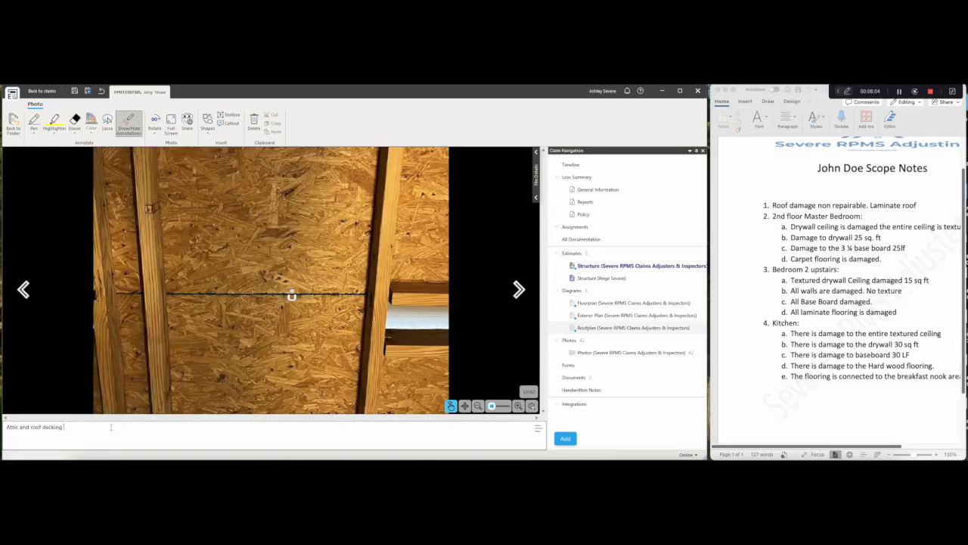
key(ctrl+v)
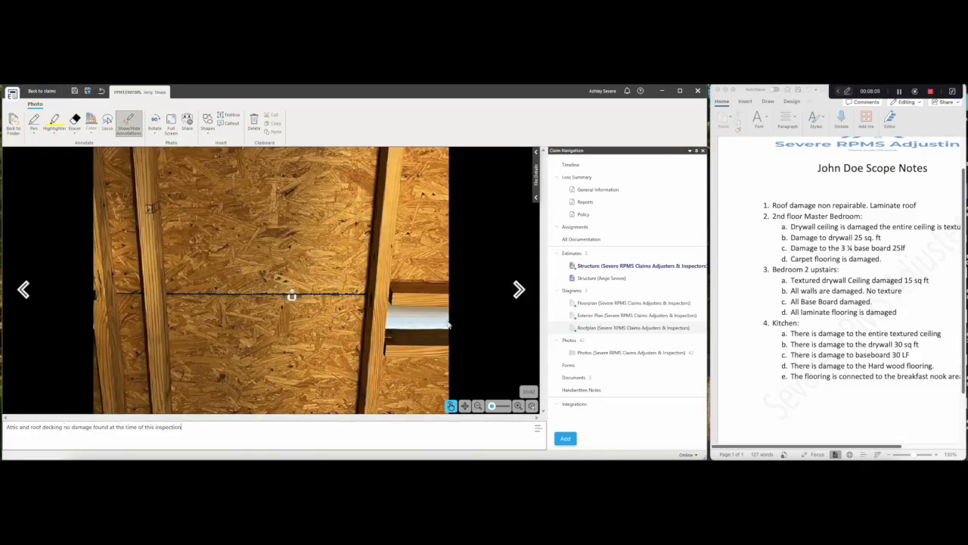
- Append "no damage found at the time of this inspection" to the "Aluminum windows" and "Front Door" captions
click(518, 290)
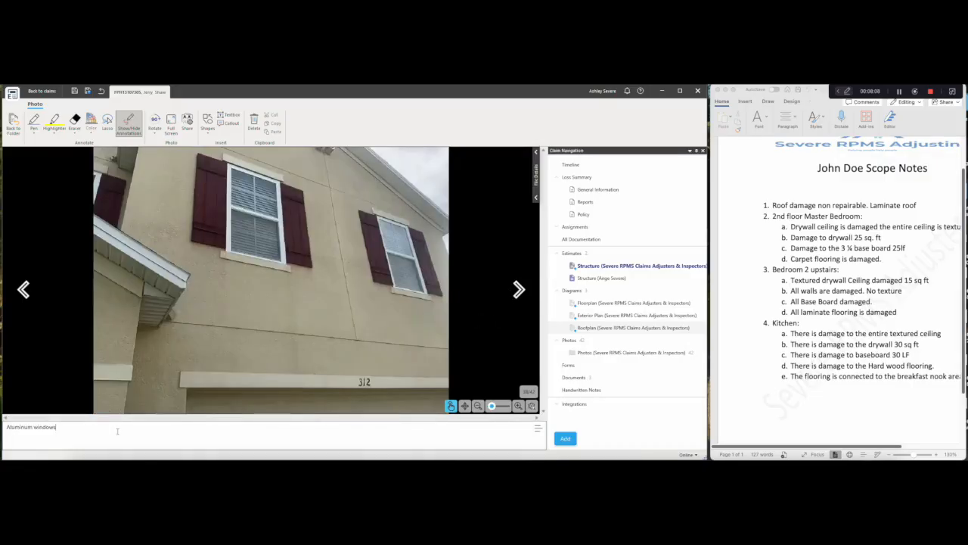
key(ctrl+v)
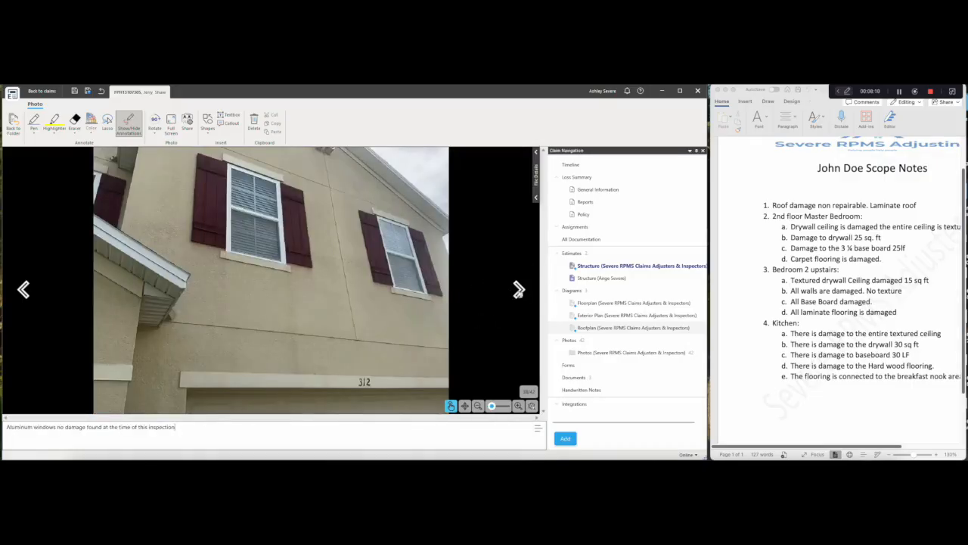
click(519, 290)
click(64, 427)
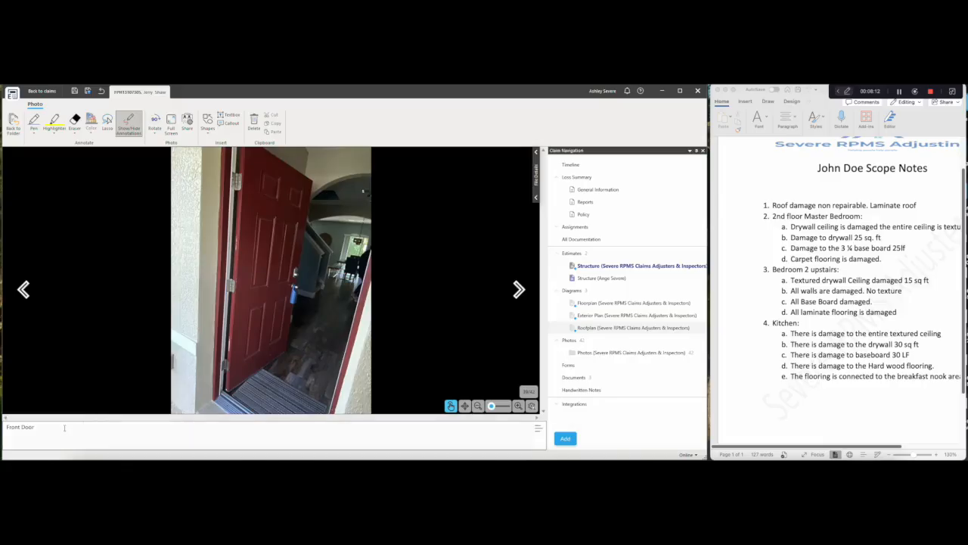
key(ctrl+v)
- Append "no damage found at the time of this inspection" to the first "Garage door" caption and the "Garage door opener" caption
click(519, 290)
click(85, 427)
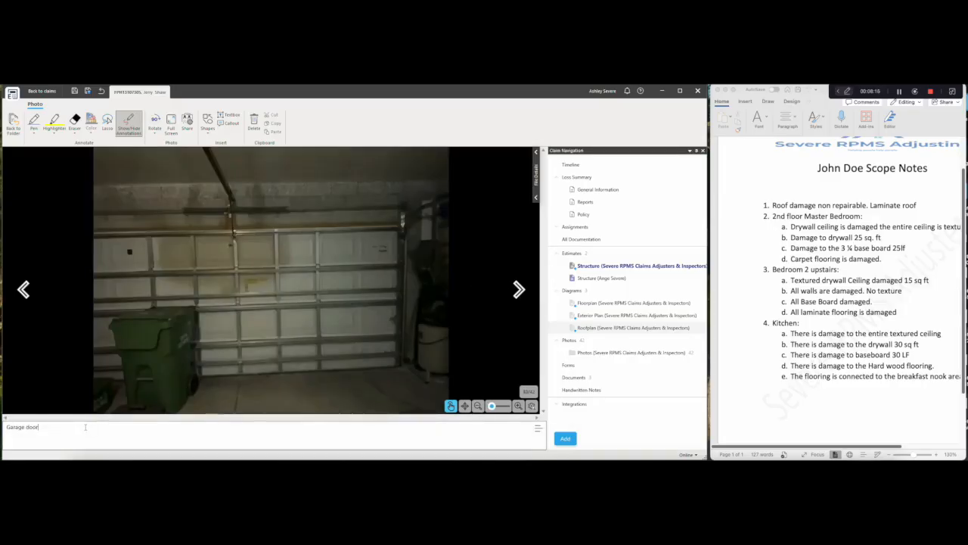
key(ctrl+v)
click(519, 290)
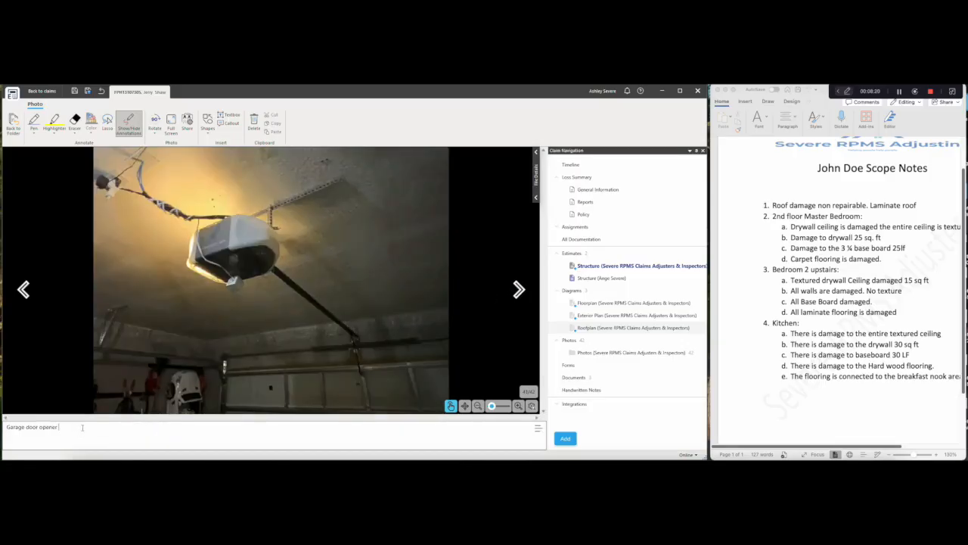
key(ctrl+v)
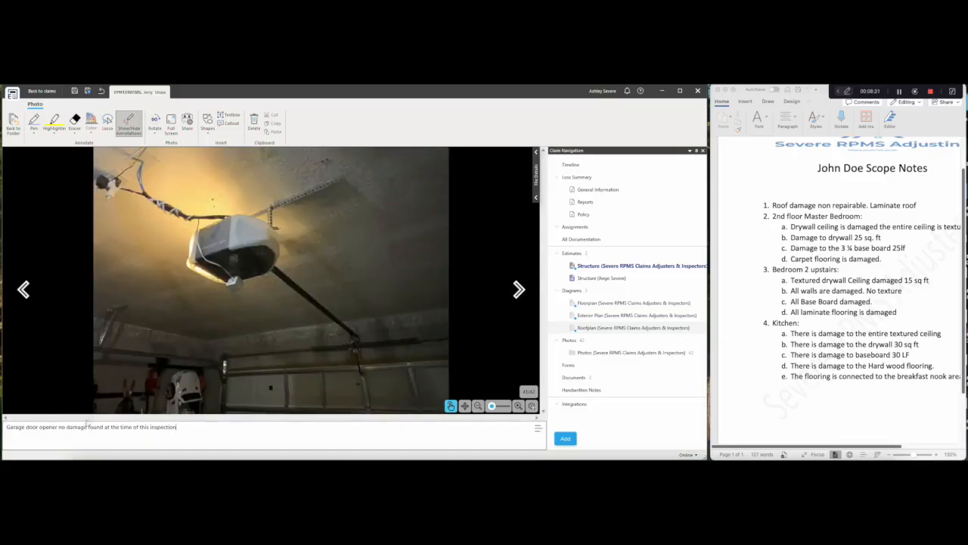
- Append "no damage found at the time of this inspection" to the final "Garage door" photo's caption and return to the photo folder
click(519, 290)
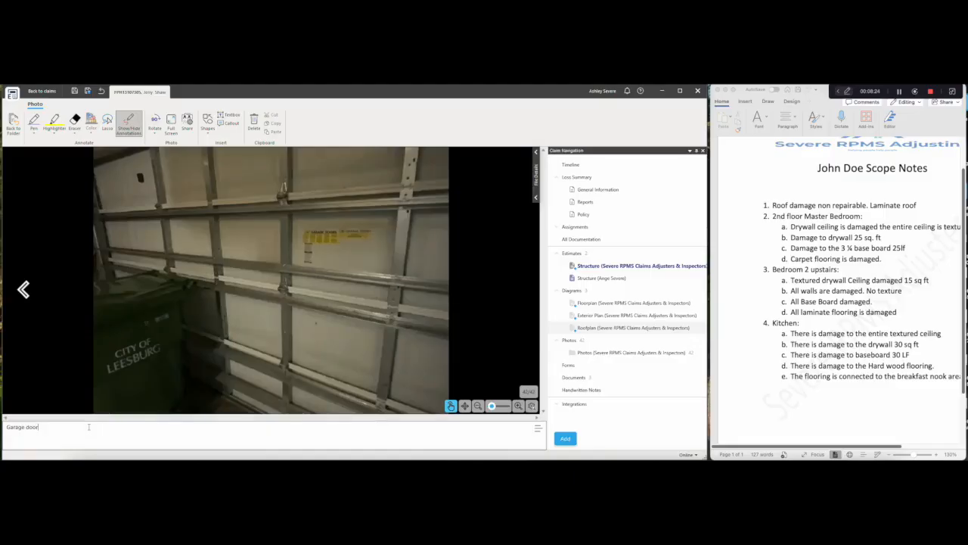
text(no damage found at the time of this inspection)
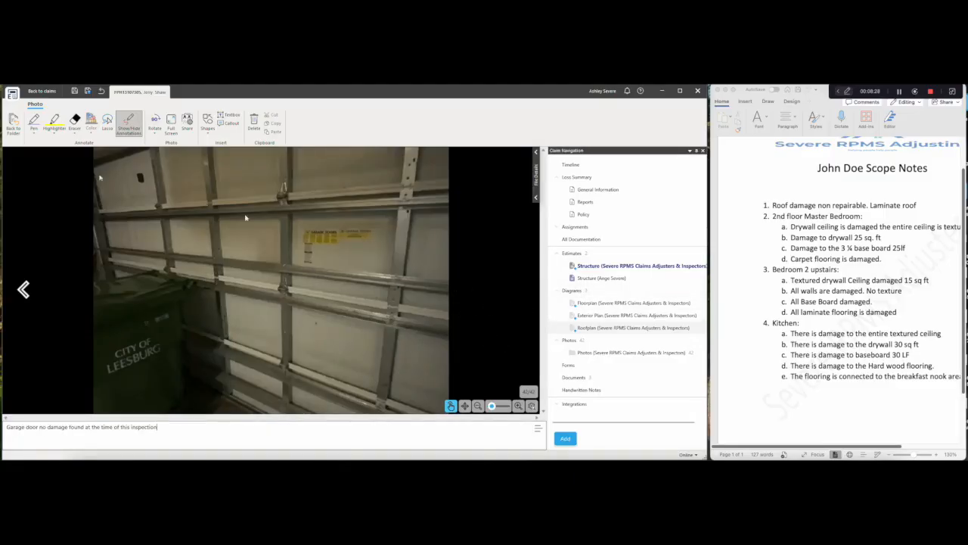
click(13, 121)
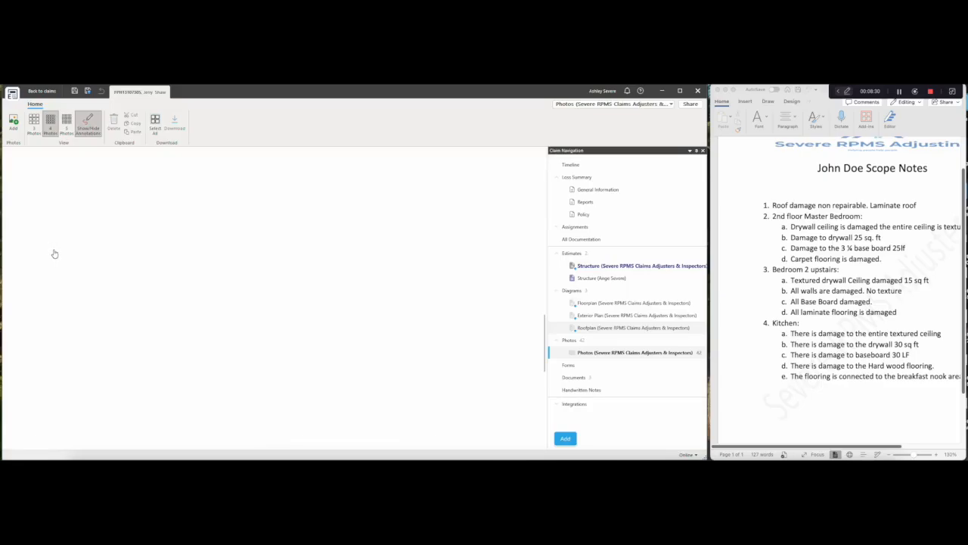
- Leave the photo folder for the Floorplan diagram and bring the full lines of the scope notes into view
scroll(257, 281, up, 10)
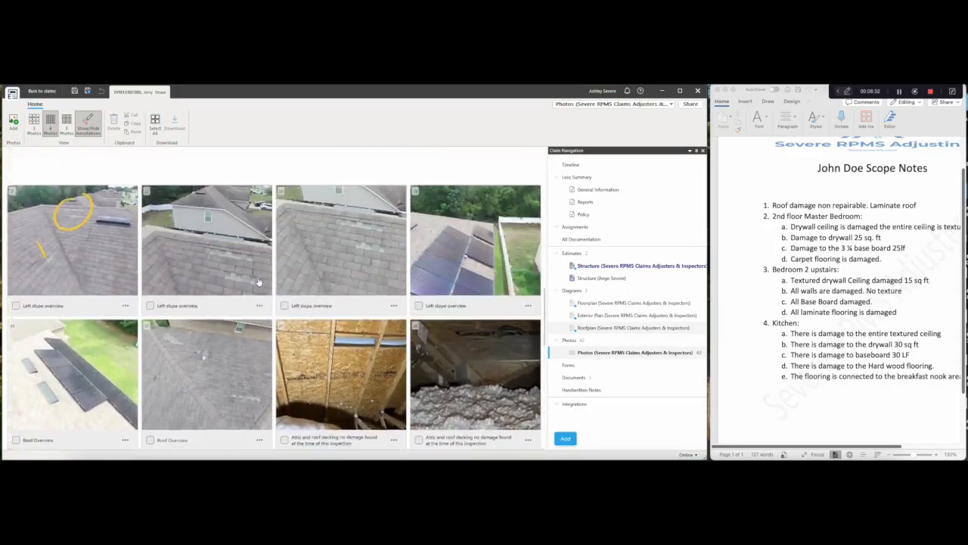
scroll(257, 281, up, 2)
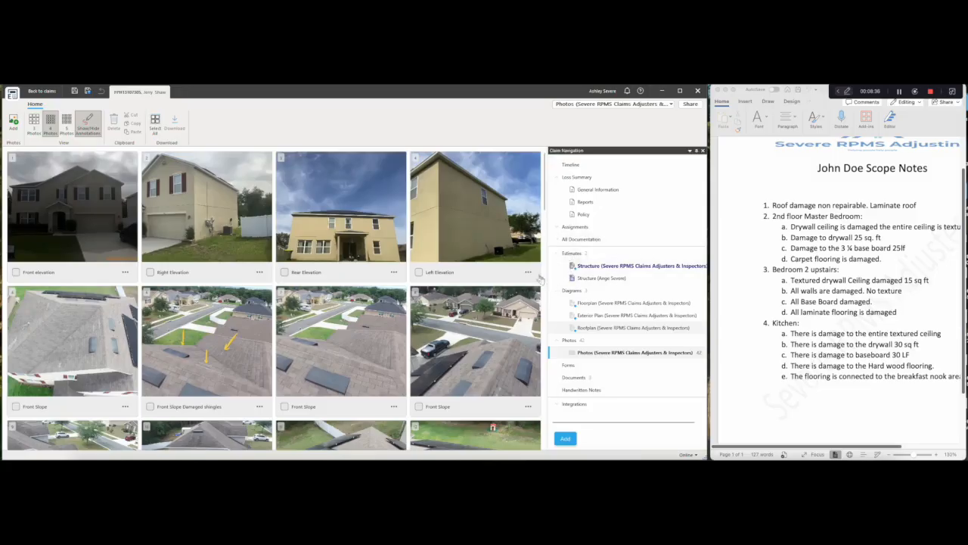
click(597, 303)
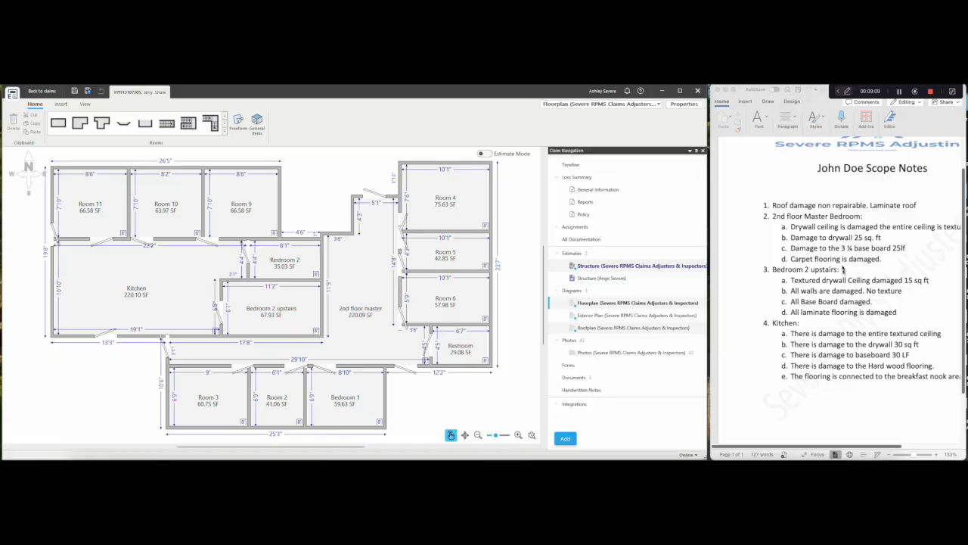
scroll(844, 274, right, 1)
scroll(844, 274, right, 3)
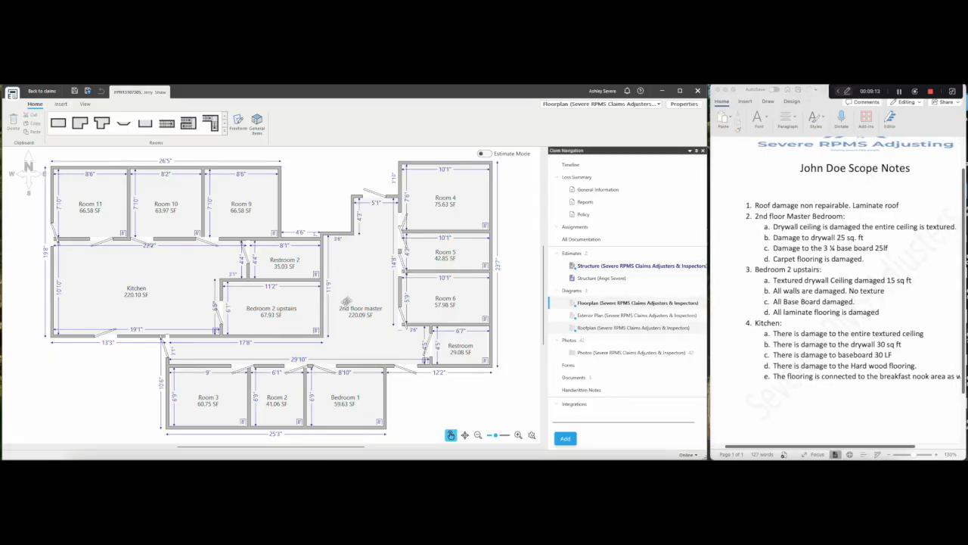
- Turn on Estimate Mode and narrow the claim navigation and item database panels to give the floorplan more room
click(479, 153)
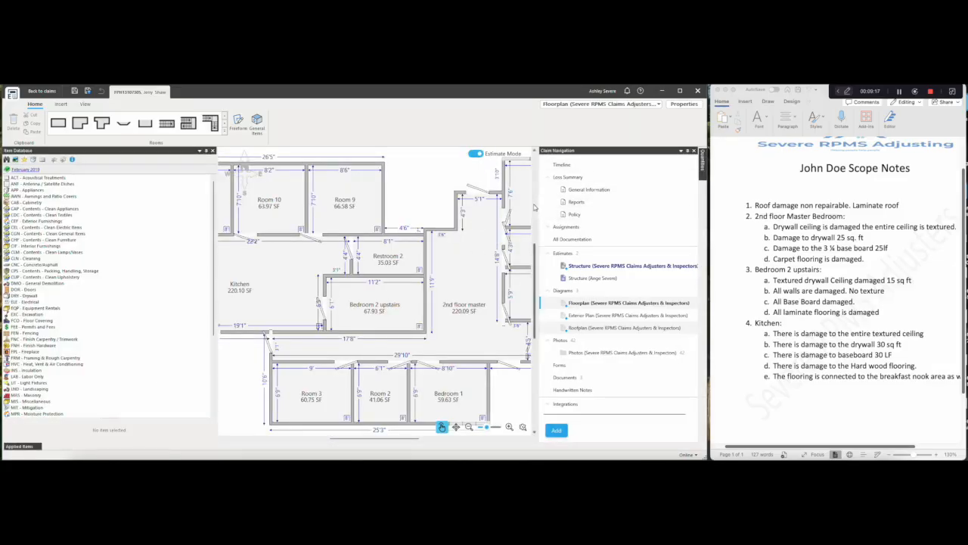
drag(537, 203, 627, 199)
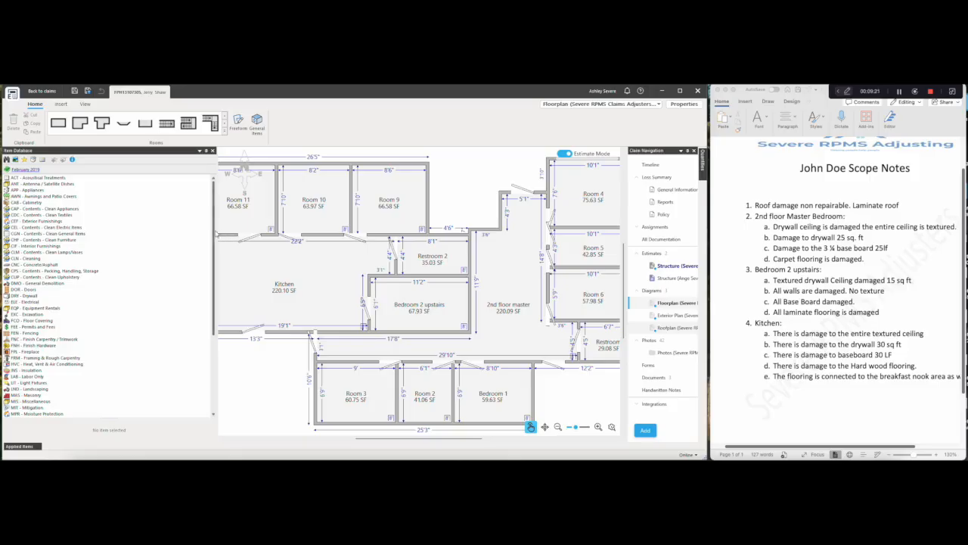
drag(215, 233, 146, 227)
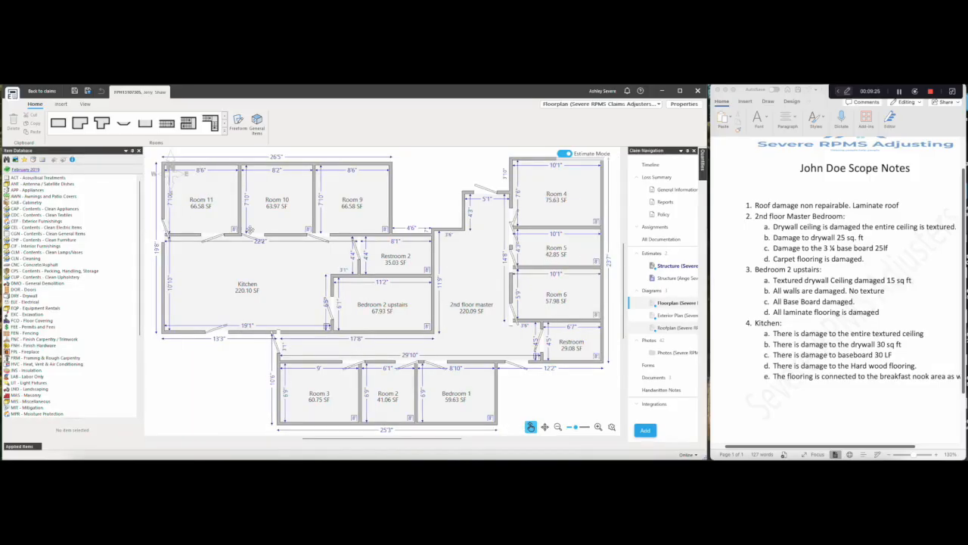
- Open the "My Full Room Replacement" batch from the item batches in the item database
click(33, 160)
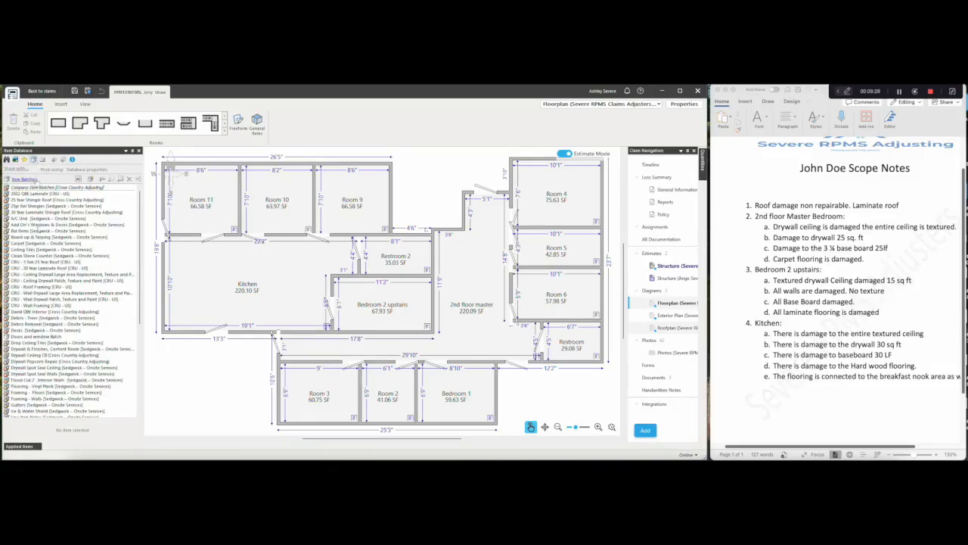
scroll(43, 373, down, 6)
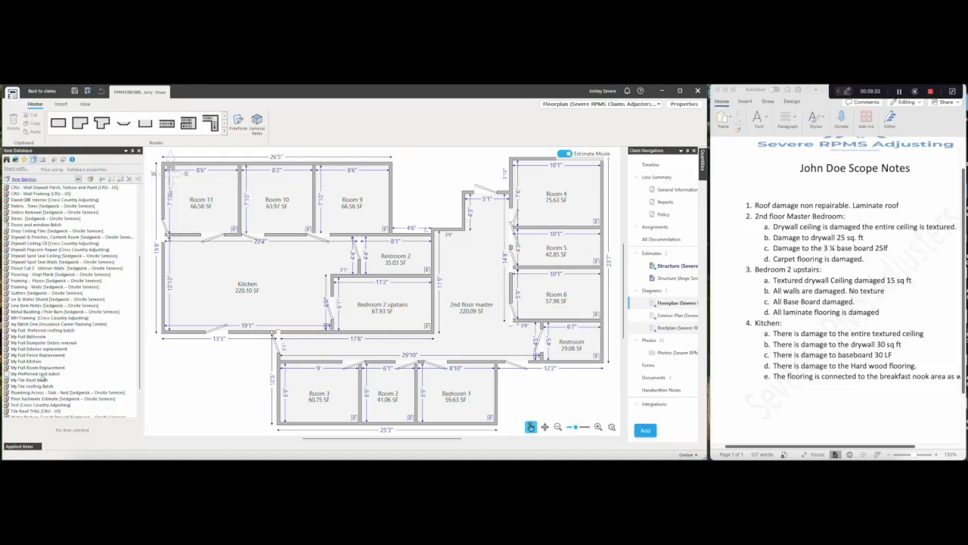
double_click(42, 368)
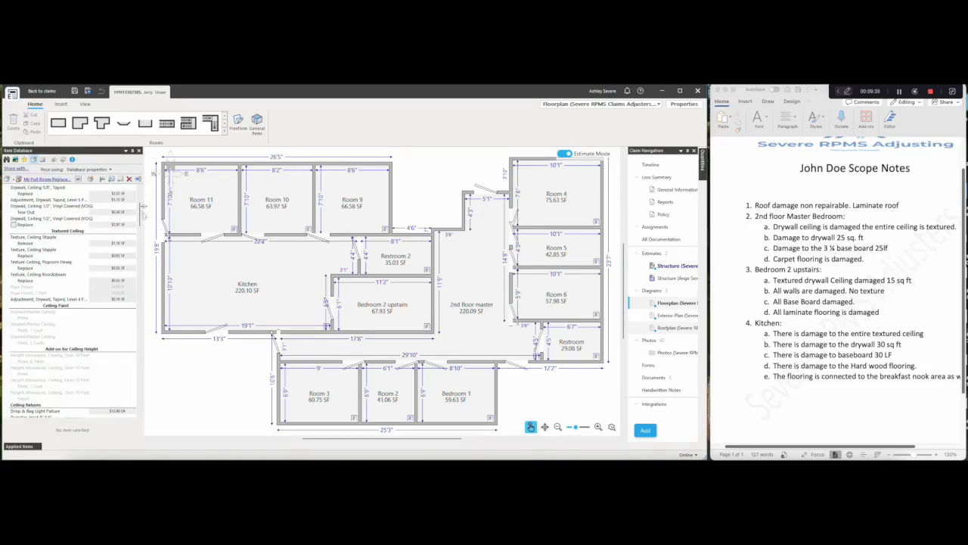
scroll(142, 216, up, 4)
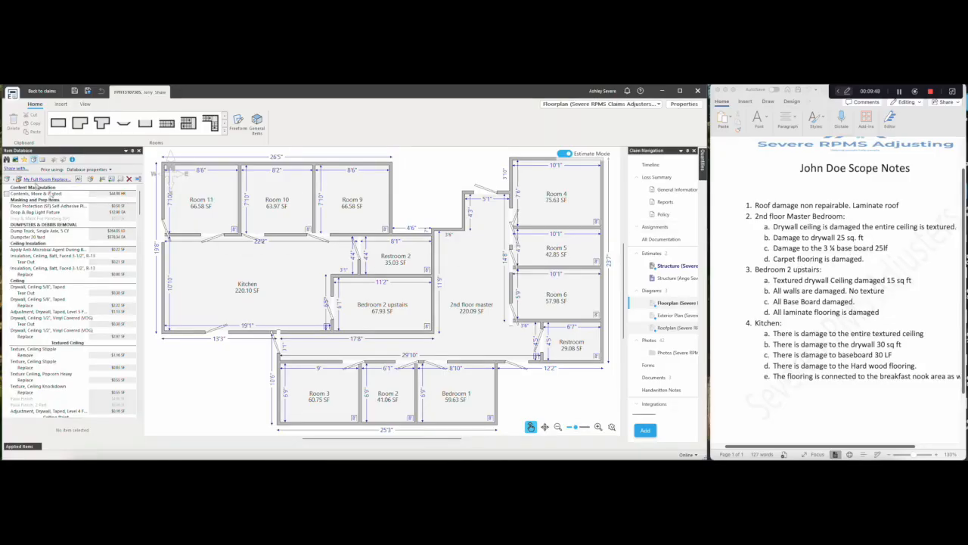
- Apply "Contents, Move & Protect" and the self-adhesive floor protection item, each with its heading, to the 2nd floor master
click(34, 187)
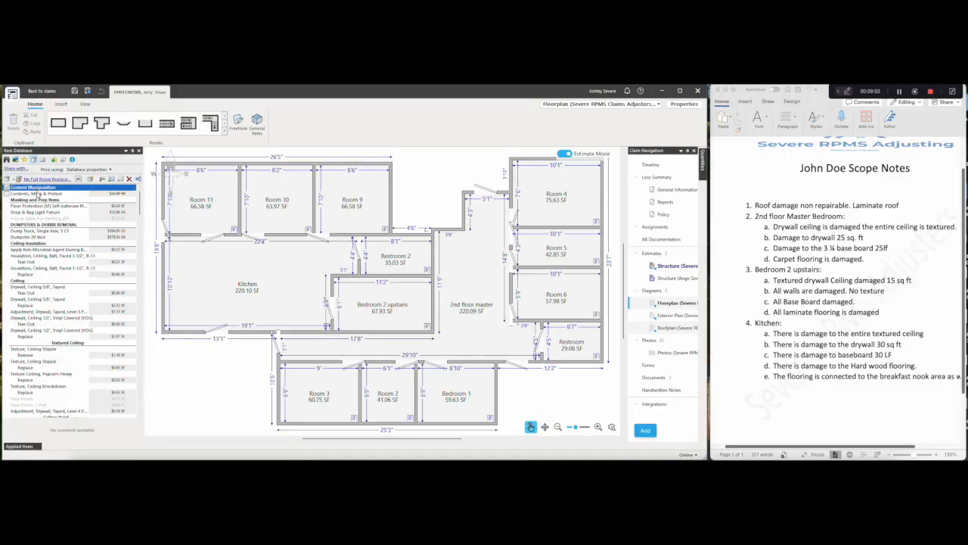
click(36, 194)
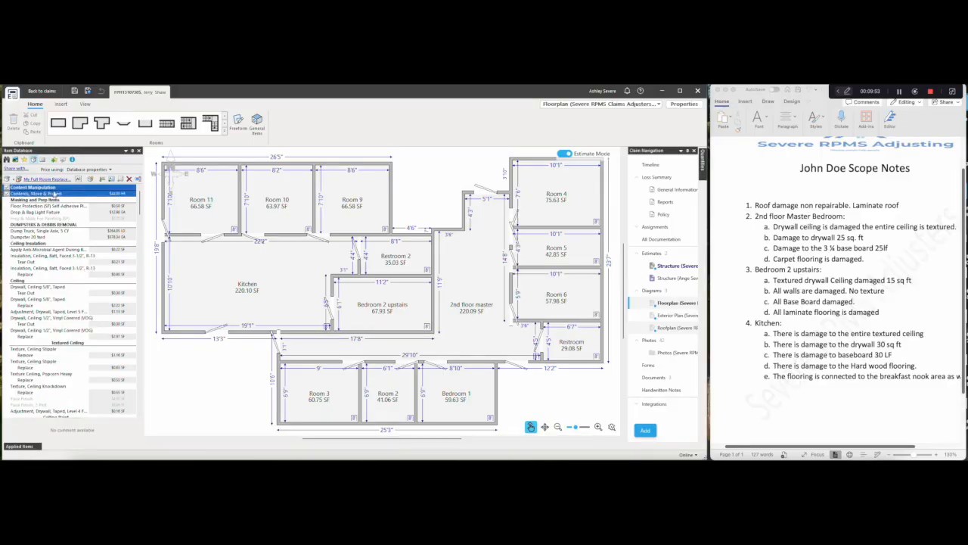
click(453, 280)
click(45, 200)
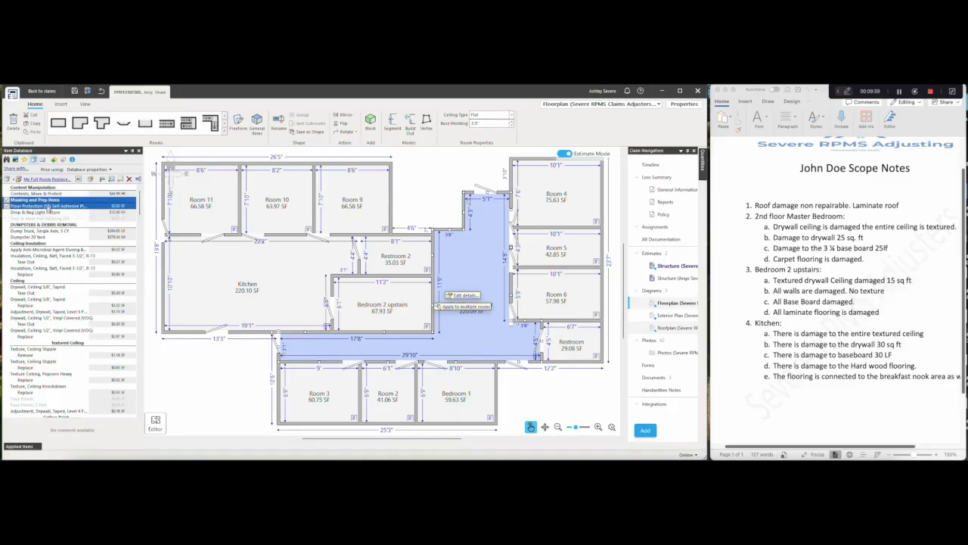
drag(59, 204, 471, 292)
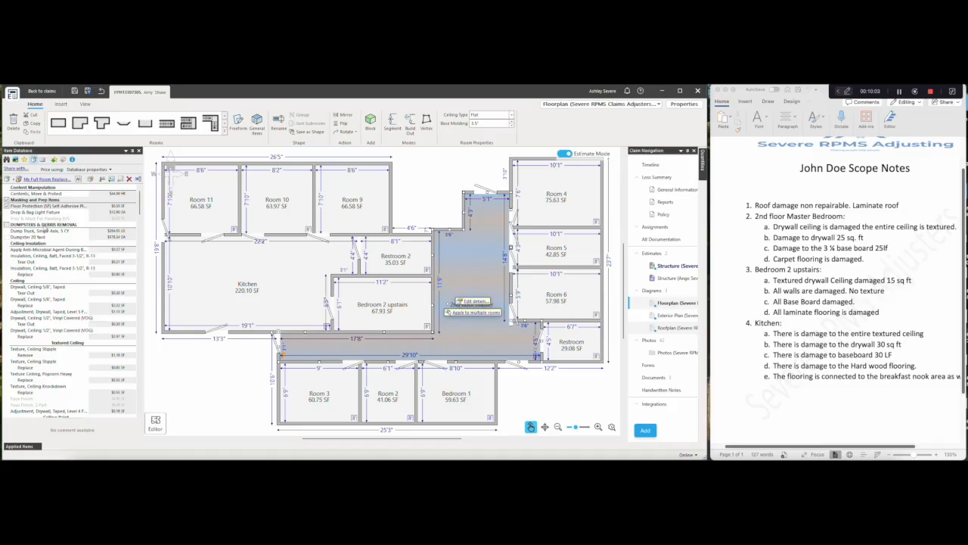
- Apply the Dumpsters & Debris Removal heading and "Dump Truck, Single Axle, 5 CY" to the 2nd floor master, and review its applied items
click(44, 226)
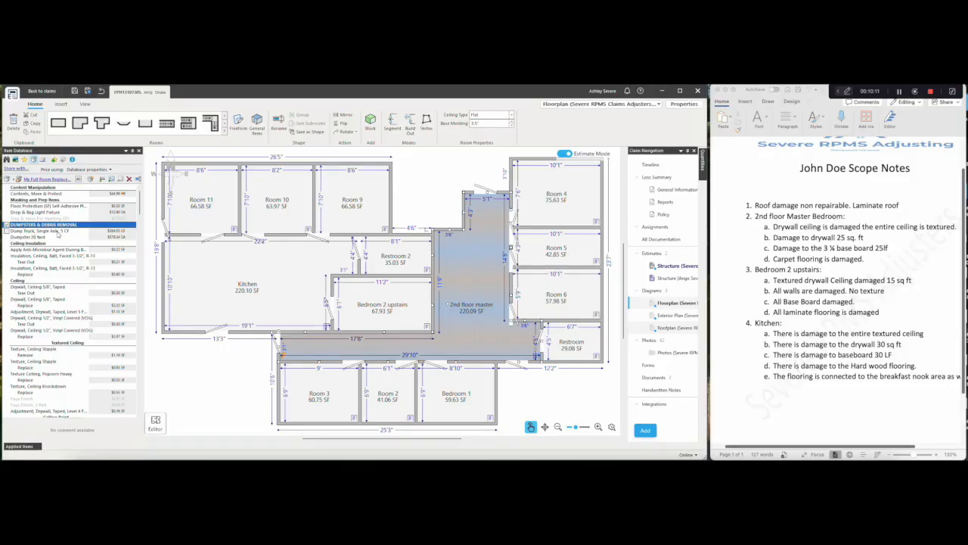
click(56, 231)
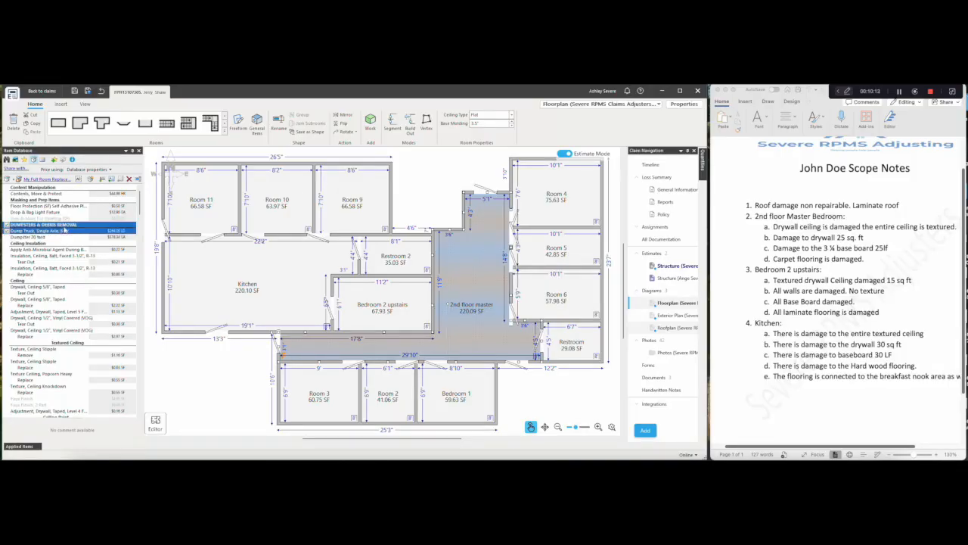
drag(65, 230, 467, 279)
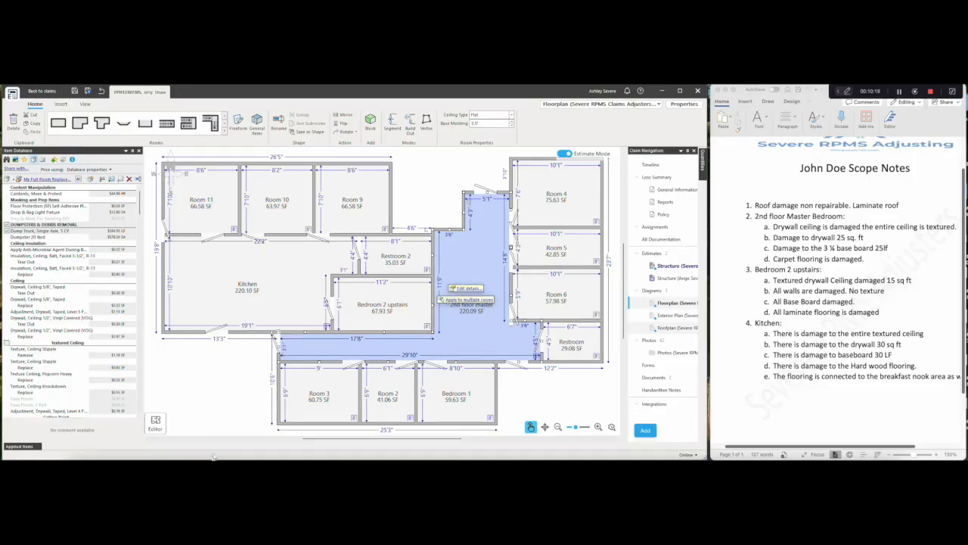
click(29, 446)
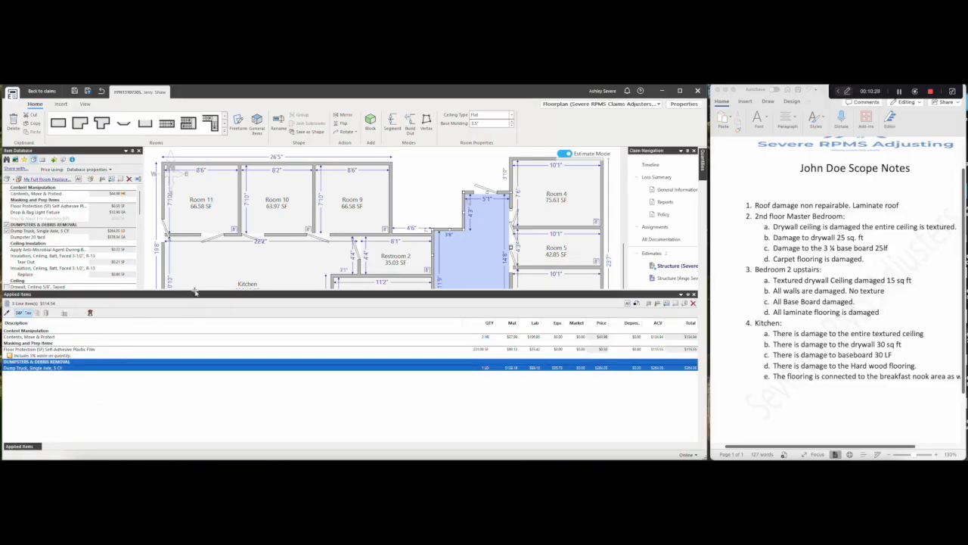
drag(196, 291, 204, 416)
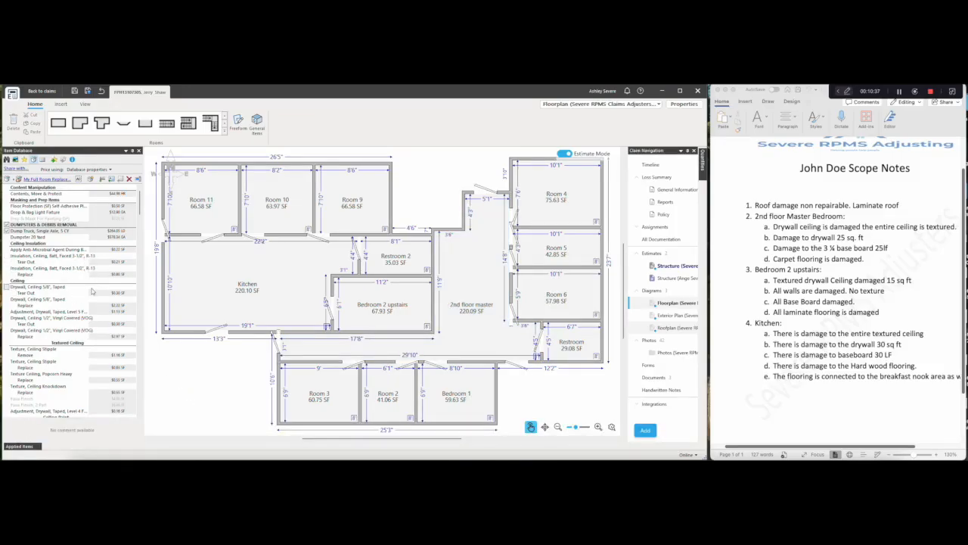
- Apply the Ceiling Insulation heading, anti-microbial agent, and tear-out and replacement of faced 3-1/2" R-13 ceiling batts to the 2nd floor master
click(38, 242)
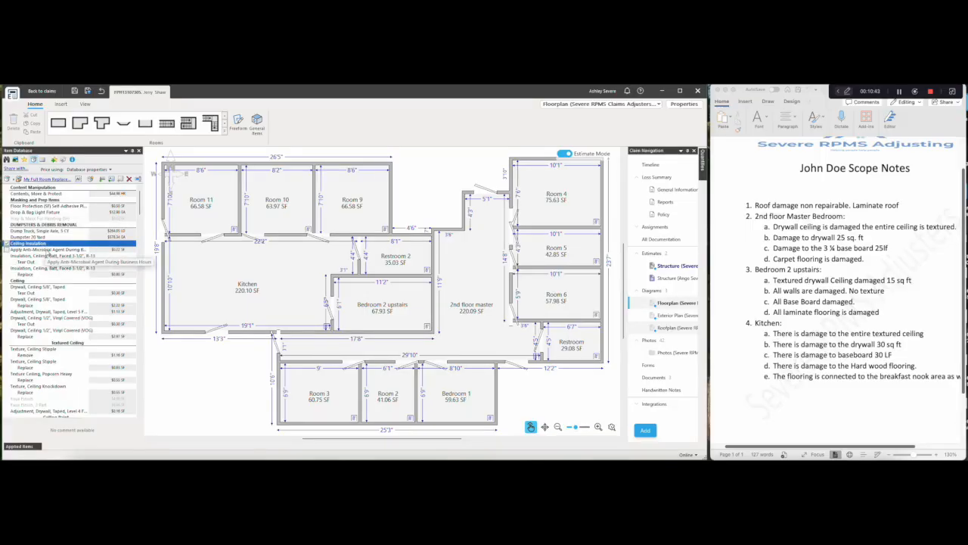
click(46, 248)
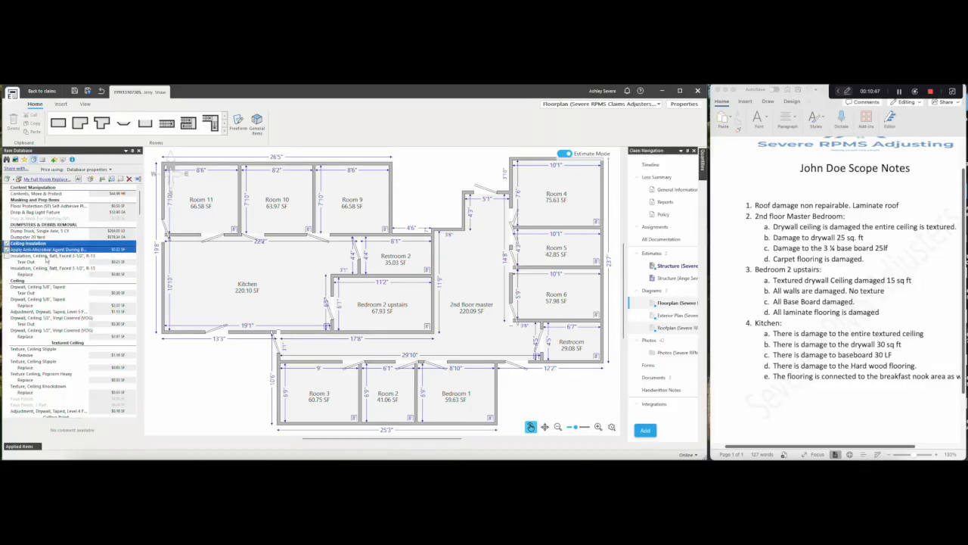
click(46, 259)
click(46, 270)
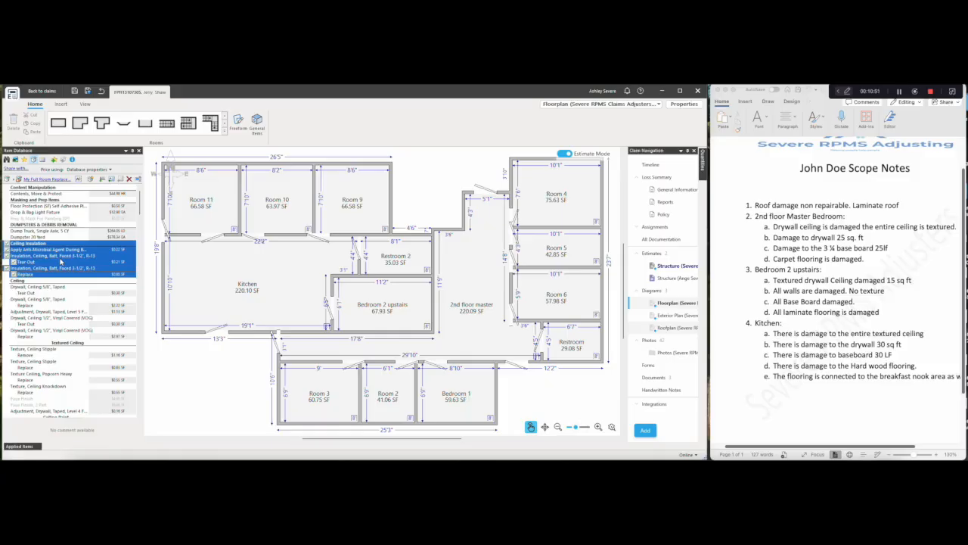
drag(64, 248, 480, 281)
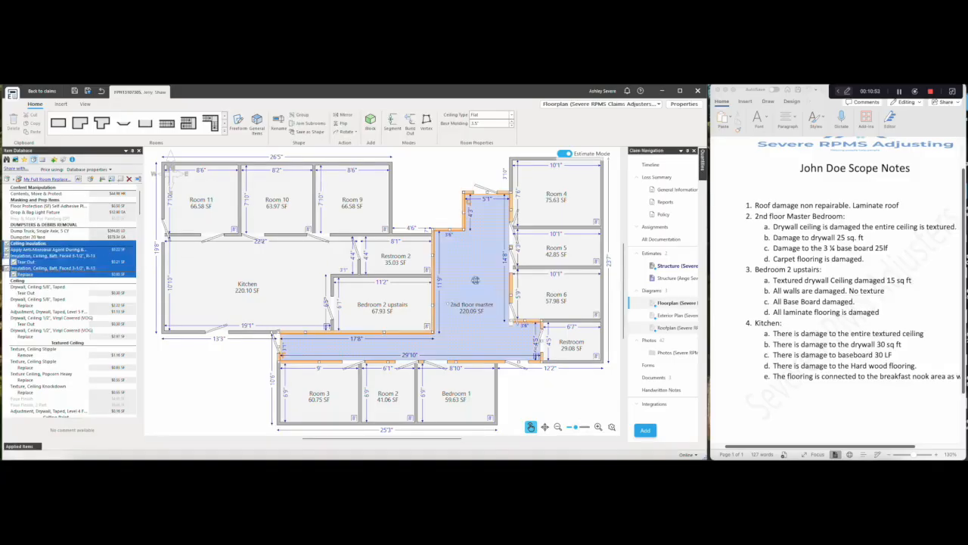
- Try to apply the Ceiling heading with tear-out and replacement of 5/8" taped ceiling drywall to the 2nd floor master
click(28, 282)
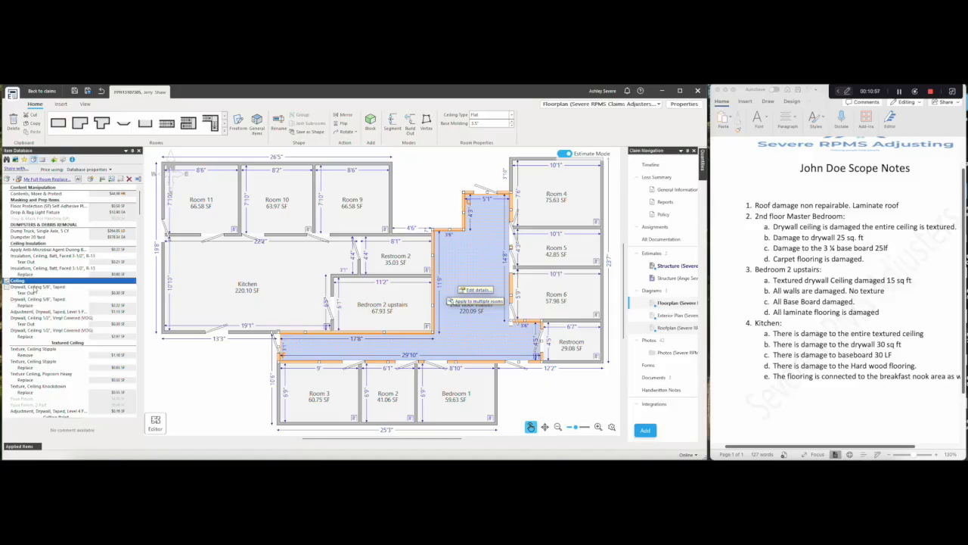
click(33, 288)
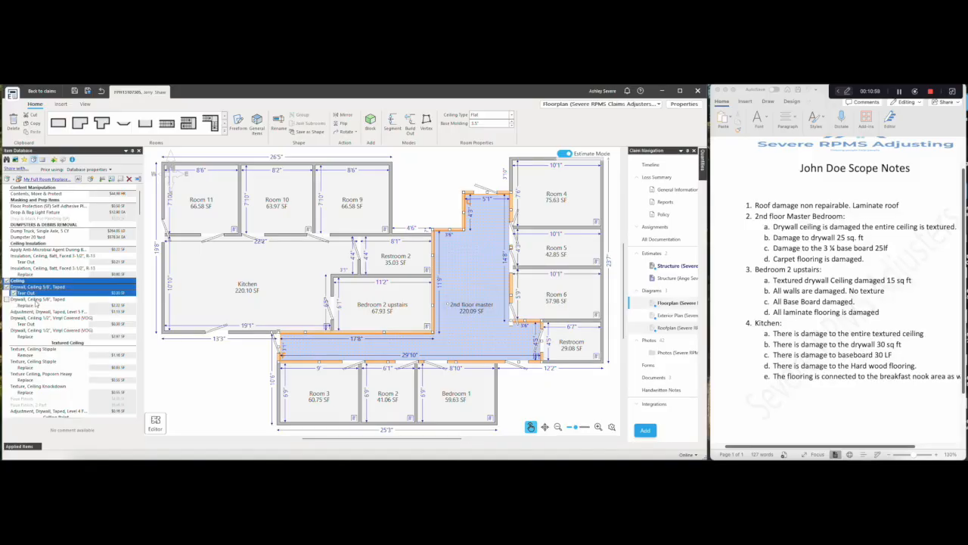
click(36, 302)
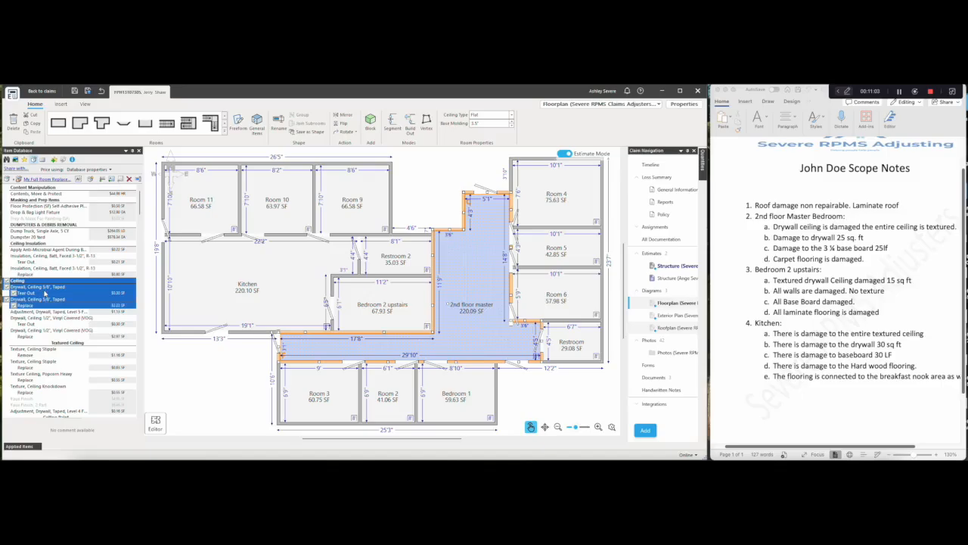
click(435, 302)
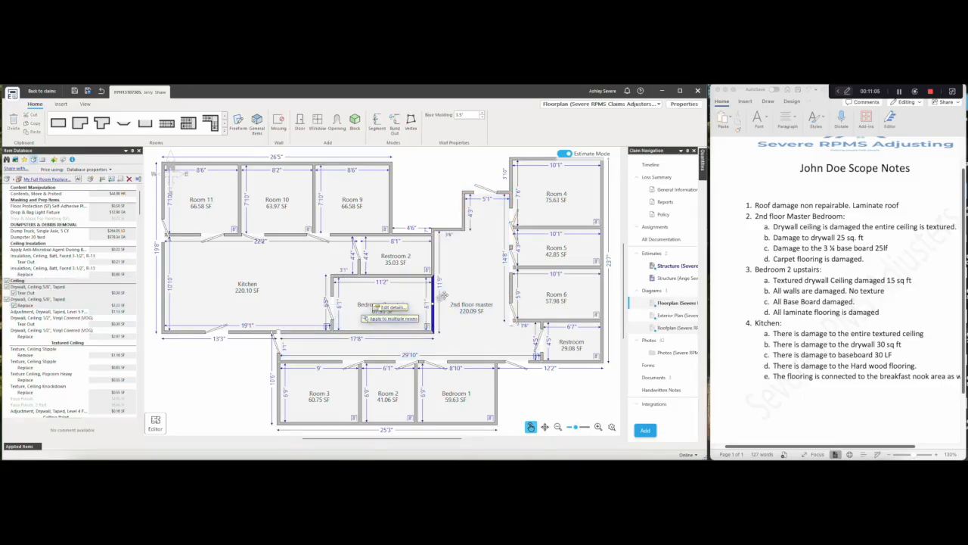
click(409, 295)
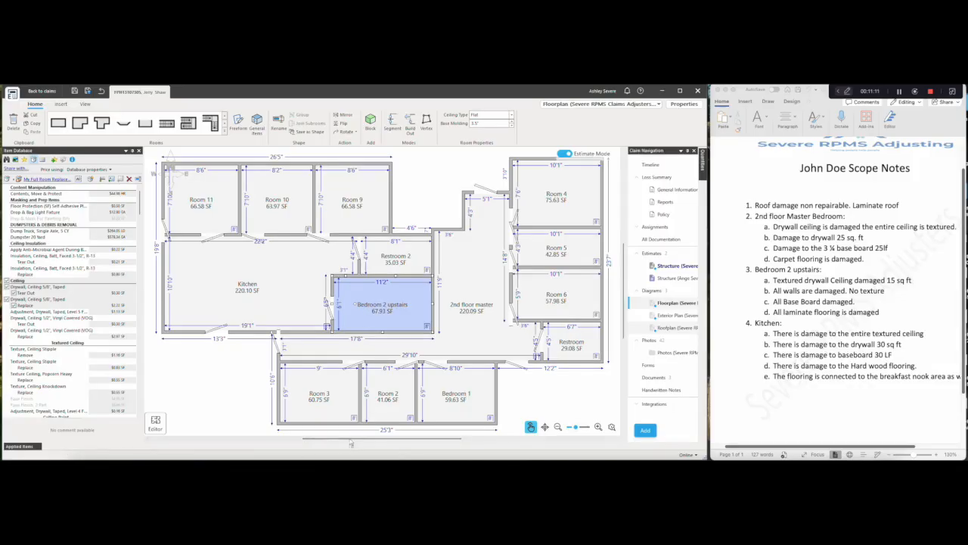
- Delete the Ceiling heading and both 5/8" ceiling drywall items from the items applied to Bedroom 2 upstairs
drag(350, 438, 351, 437)
click(37, 446)
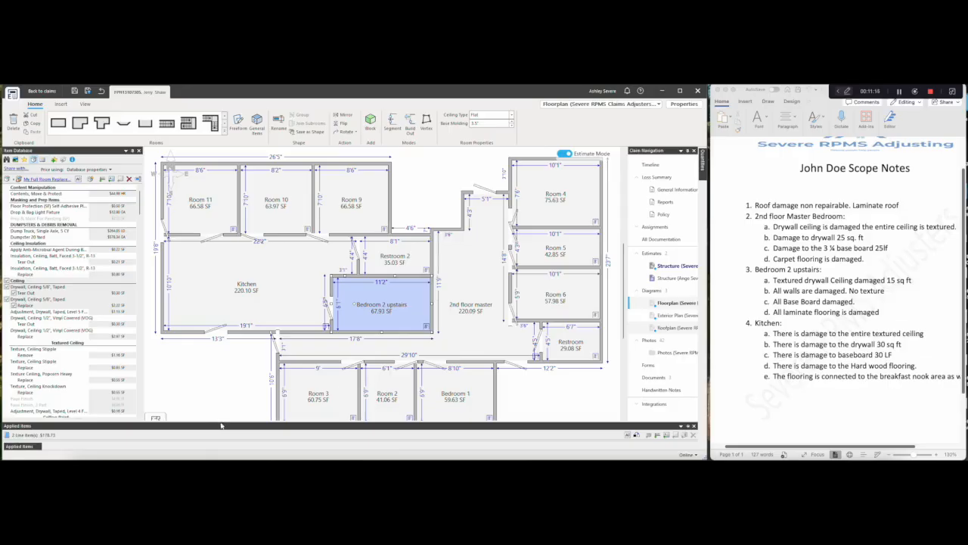
drag(221, 422, 240, 307)
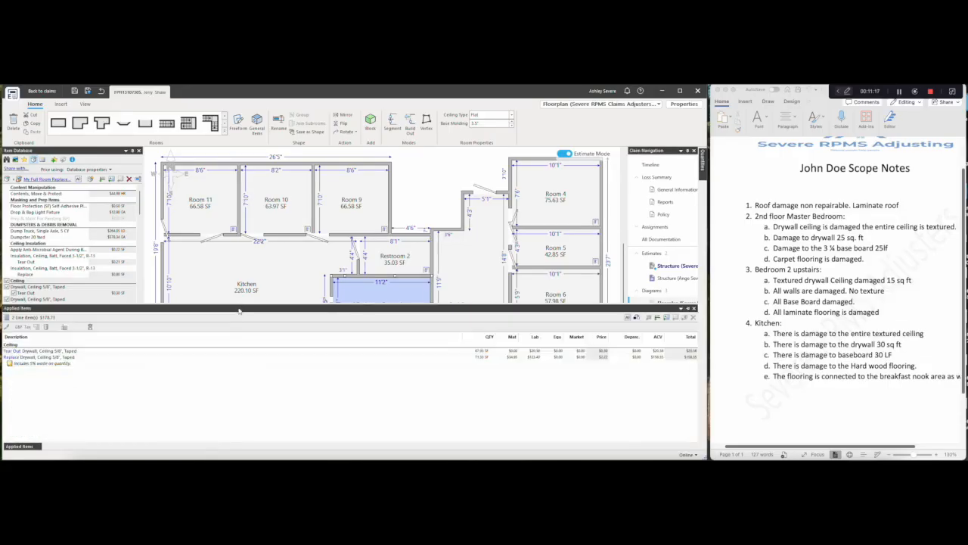
click(12, 345)
drag(21, 359, 23, 353)
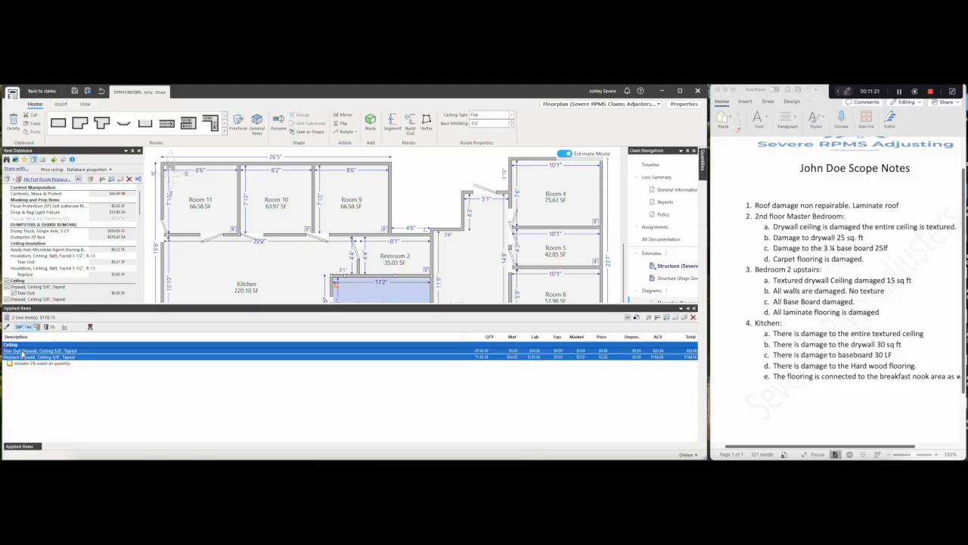
right_click(22, 353)
click(42, 404)
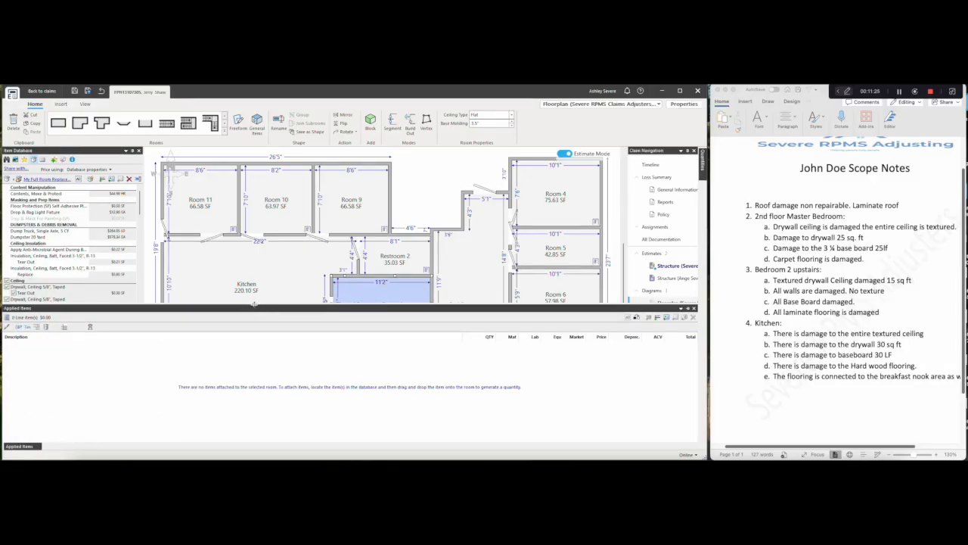
drag(254, 303, 231, 416)
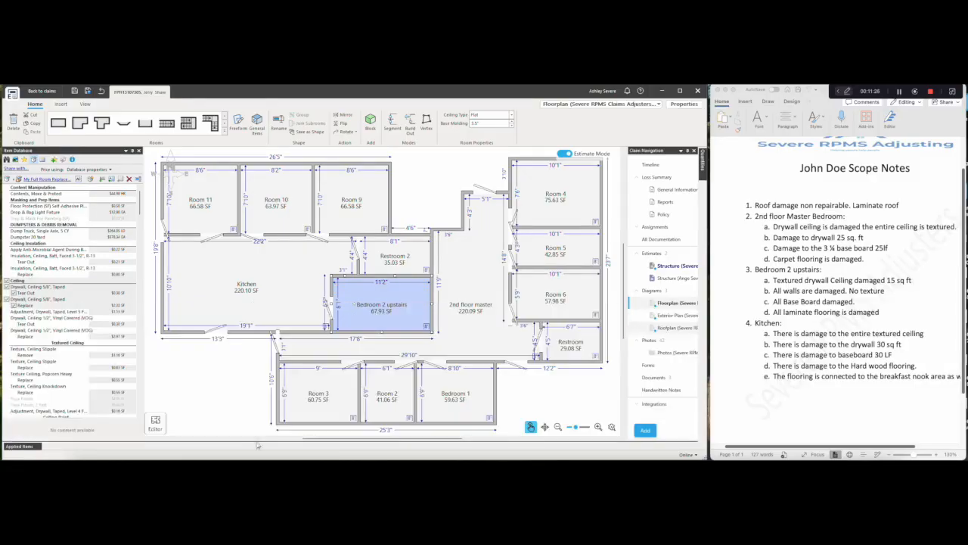
- Apply the Ceiling heading with tear-out and replacement of 5/8" taped ceiling drywall to the 2nd floor master
click(50, 290)
click(25, 282)
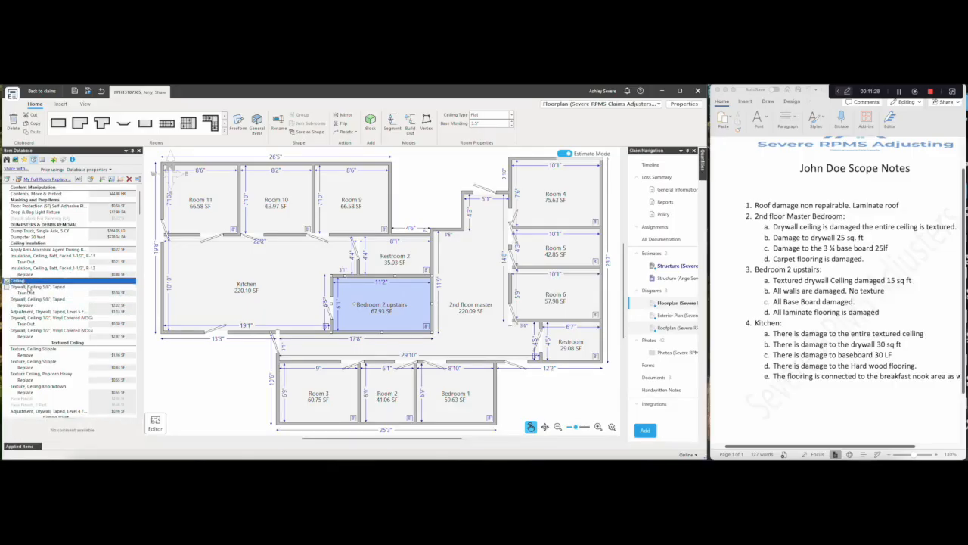
ctrl+click(30, 290)
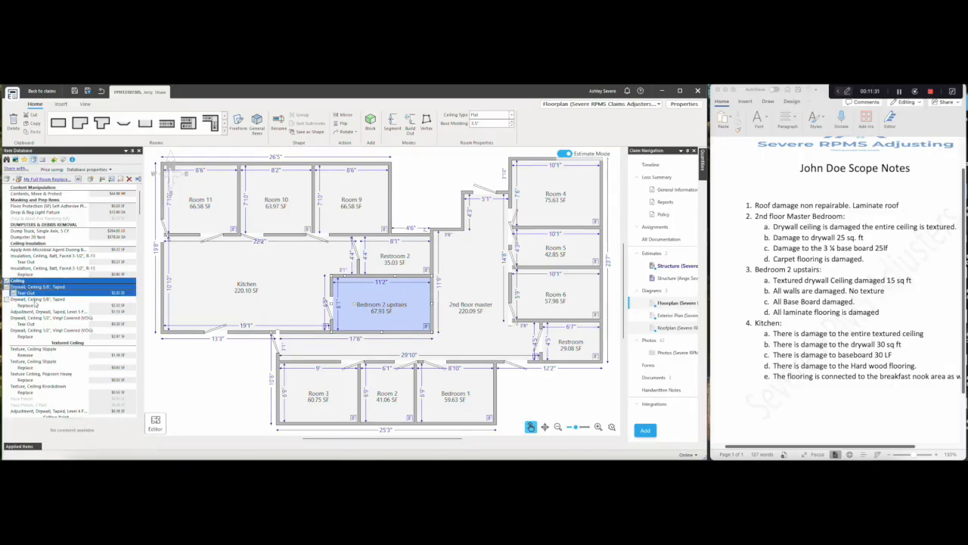
ctrl+click(36, 303)
drag(72, 294, 471, 290)
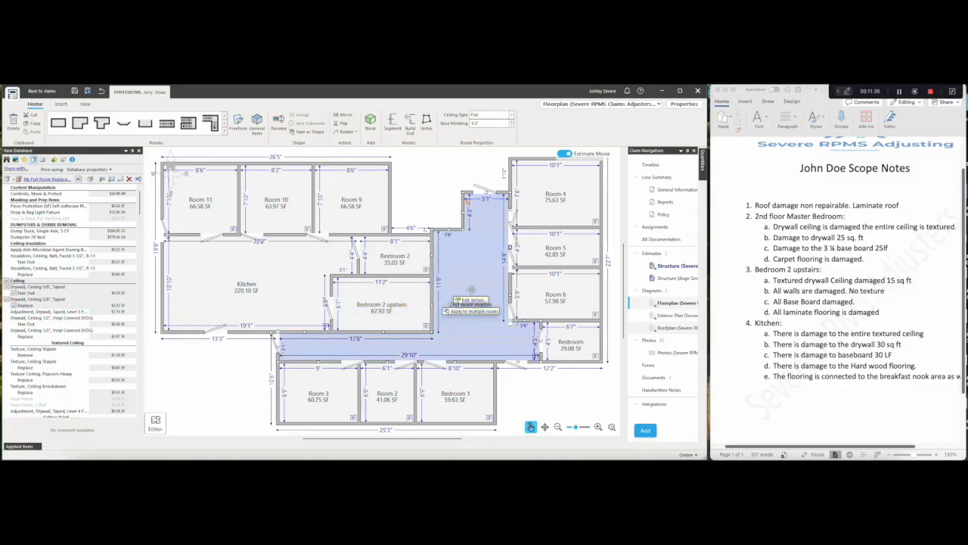
- Apply the Textured Ceiling heading and replacement of the knockdown ceiling texture to the 2nd floor master
click(67, 344)
scroll(63, 373, down, 1)
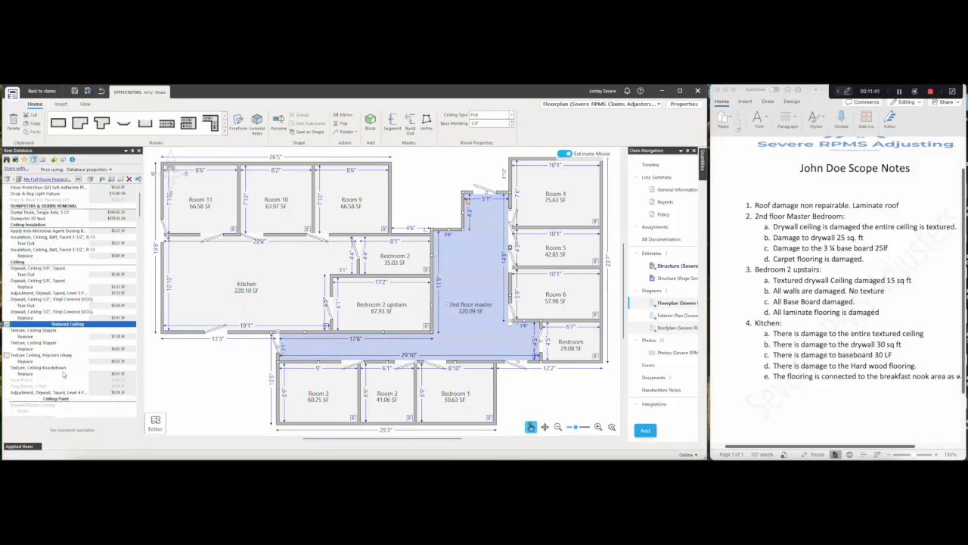
scroll(64, 374, down, 1)
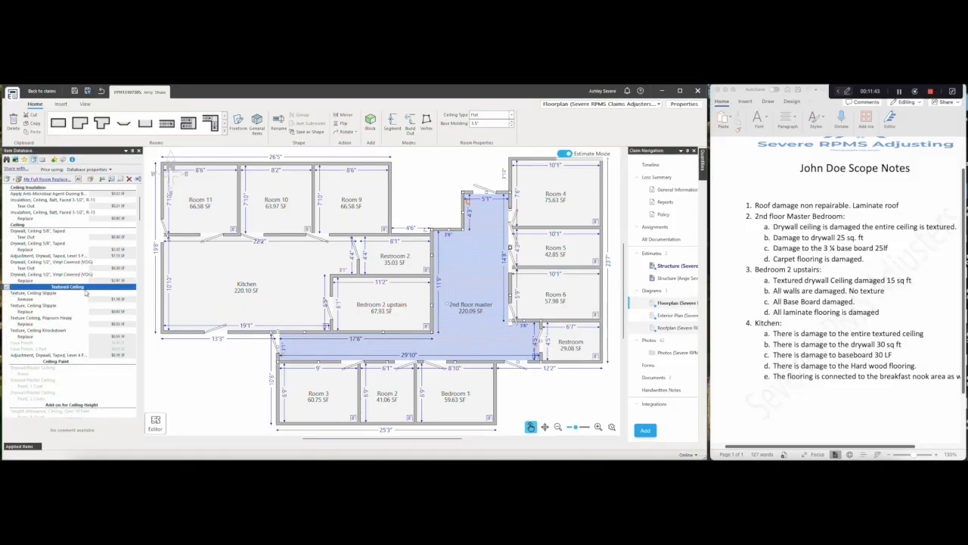
click(36, 334)
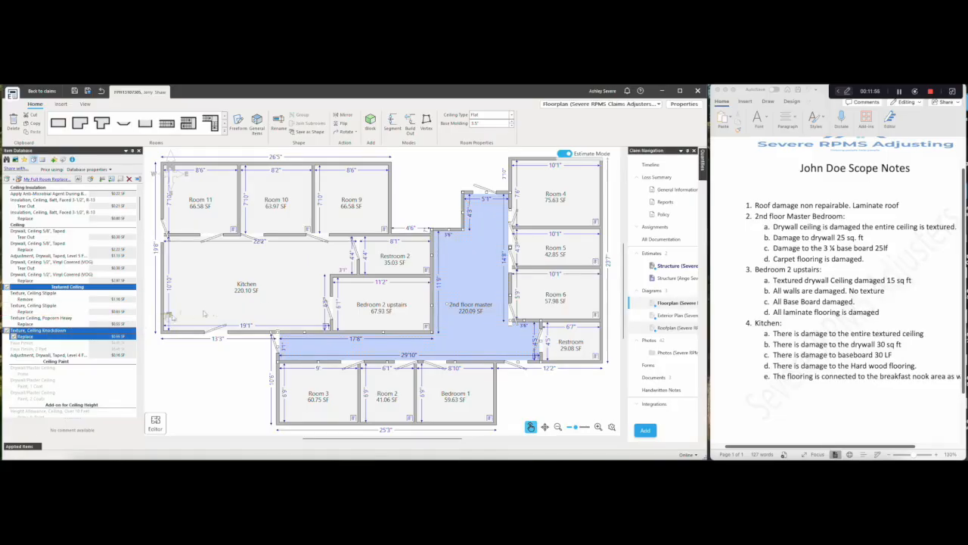
click(468, 303)
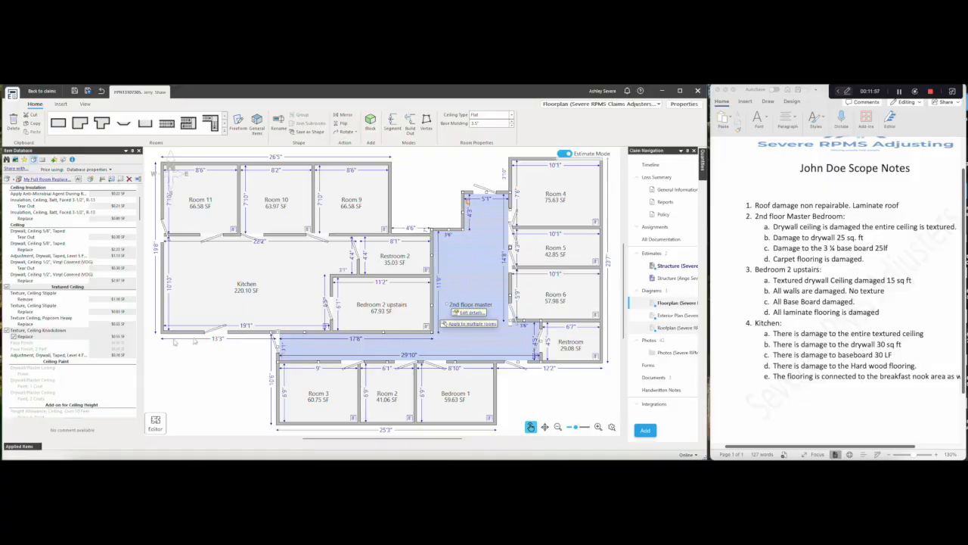
scroll(74, 343, down, 3)
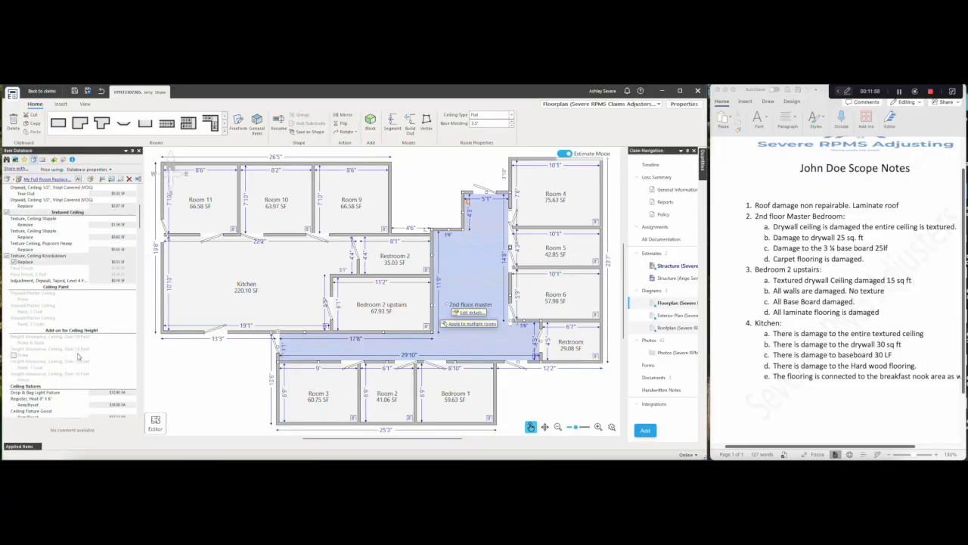
scroll(80, 354, down, 2)
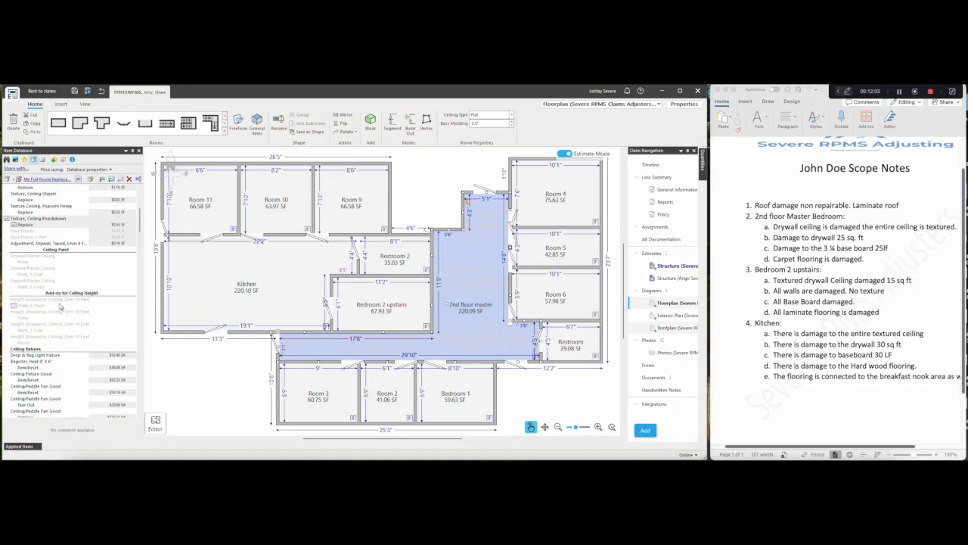
click(7, 300)
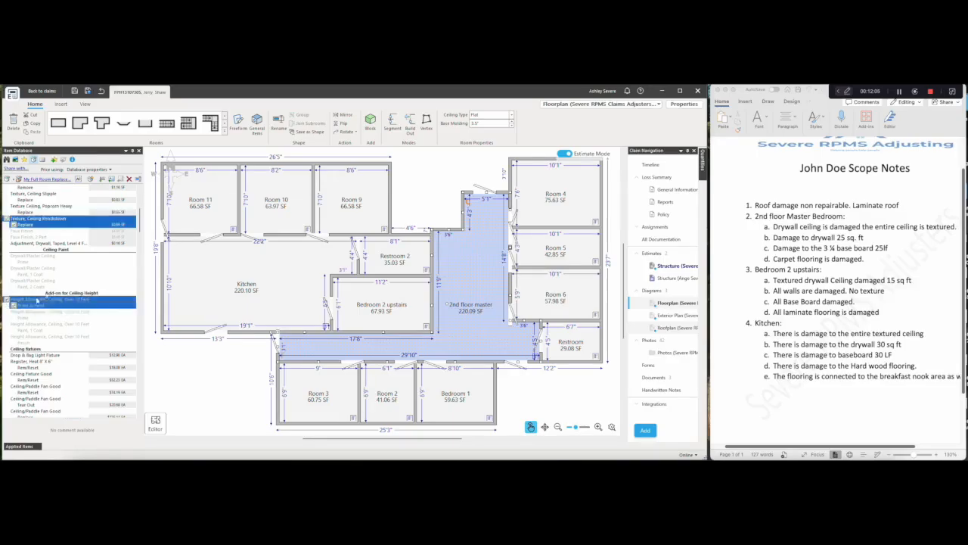
click(14, 262)
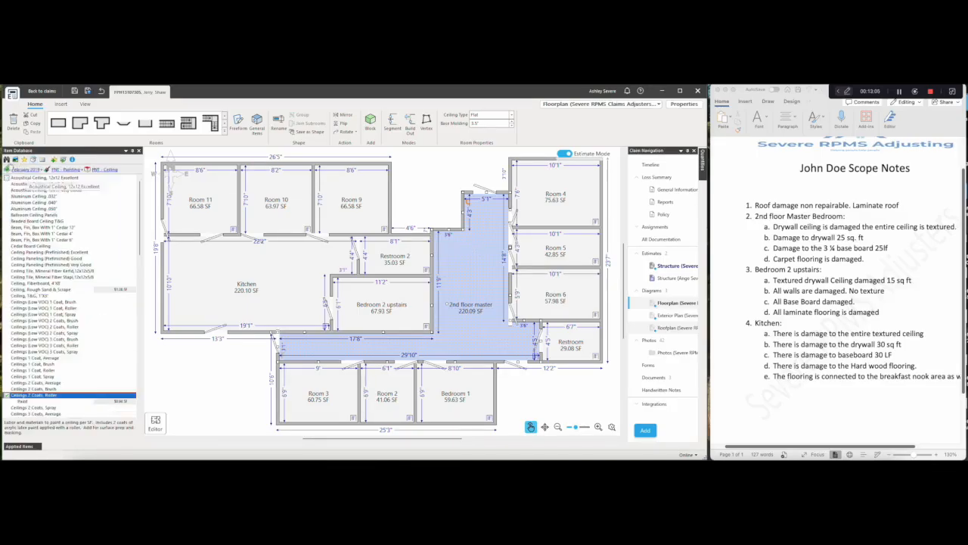
- Search the item database for "prime" and select Prime & Paint Ceiling Roller to view its description
click(7, 159)
key(Return)
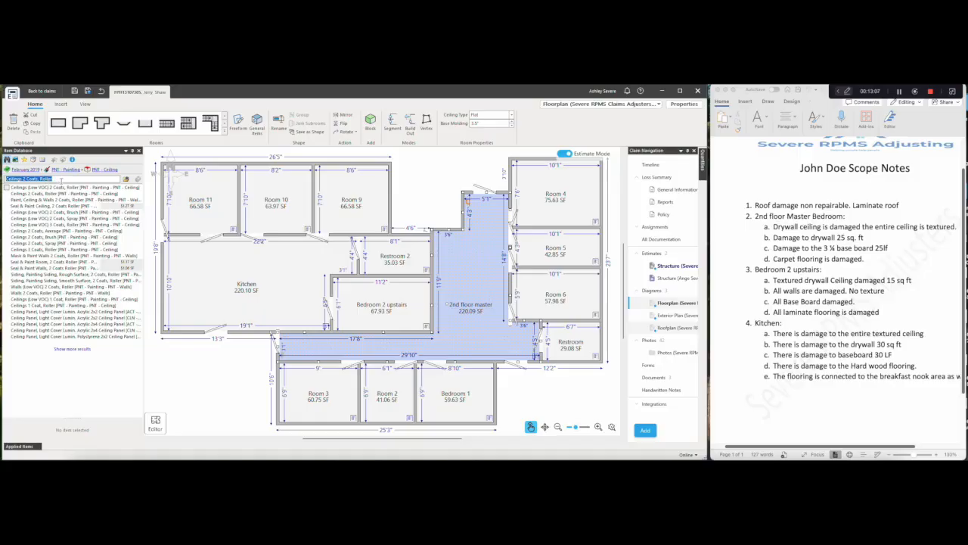
text(prime)
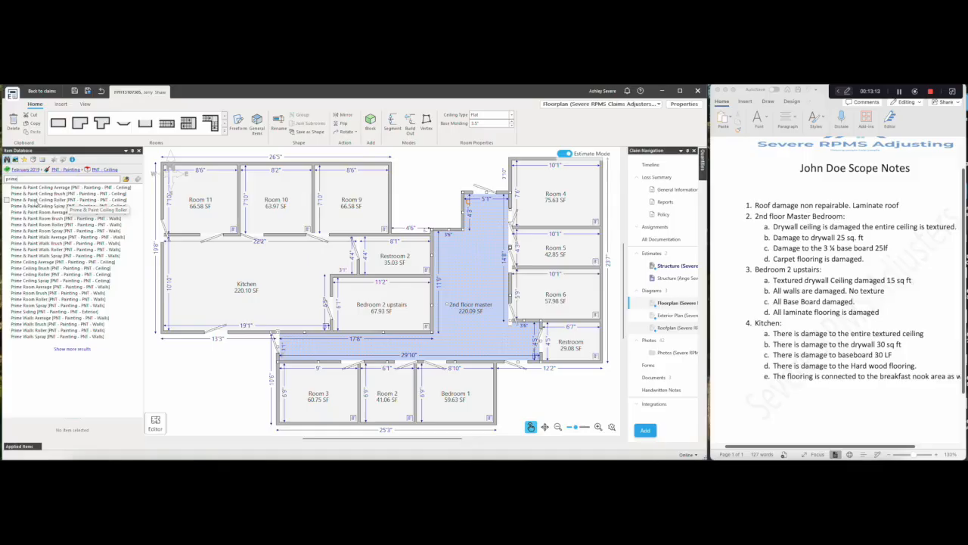
click(38, 201)
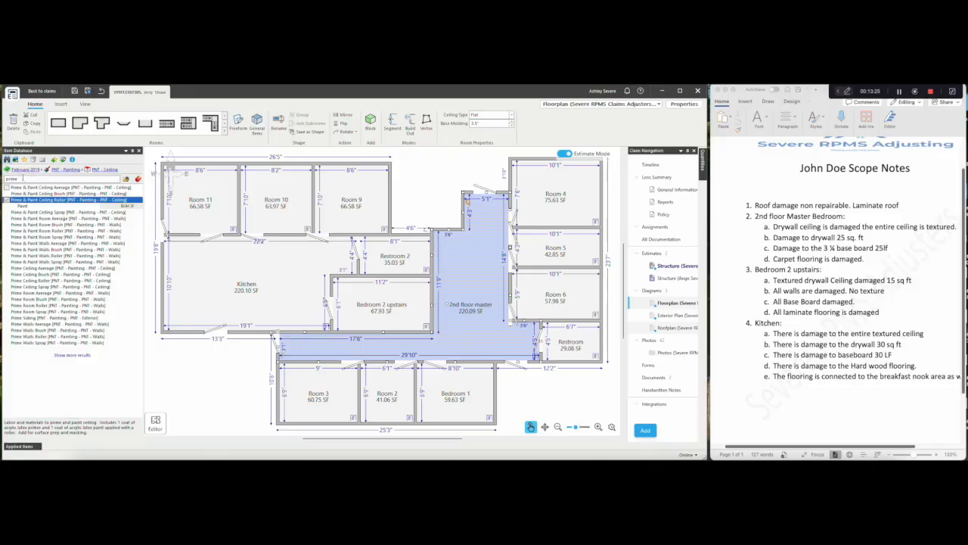
- Search the item database for "prime ceiling" and apply Prime Ceiling Roller and Ceiling & Walls 1 Coat, Roller to the 2nd floor master
double_click(22, 178)
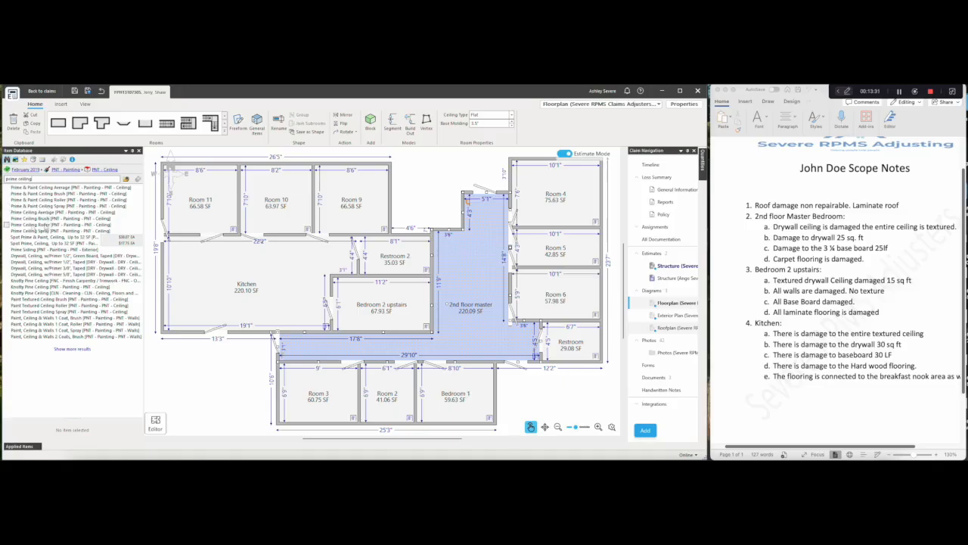
click(32, 224)
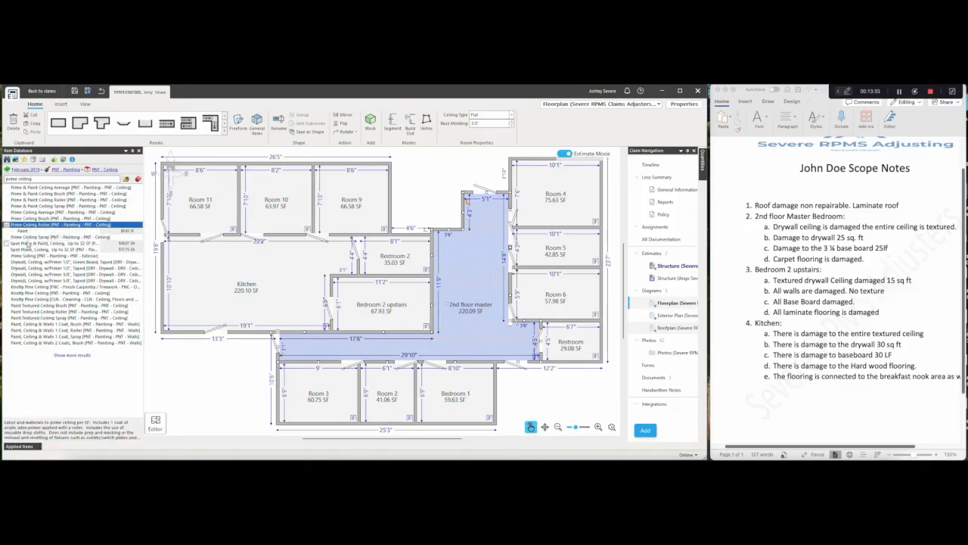
mouse_move(29, 230)
mouse_down()
mouse_move(280, 200)
mouse_move(466, 288)
mouse_up()
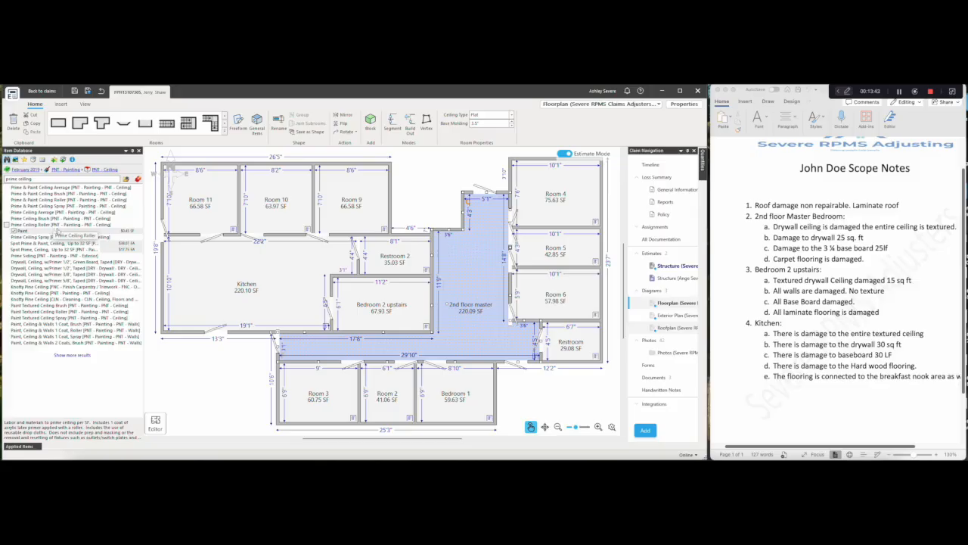
click(29, 330)
mouse_move(44, 334)
mouse_down()
mouse_move(463, 327)
mouse_move(479, 209)
mouse_move(467, 199)
mouse_up()
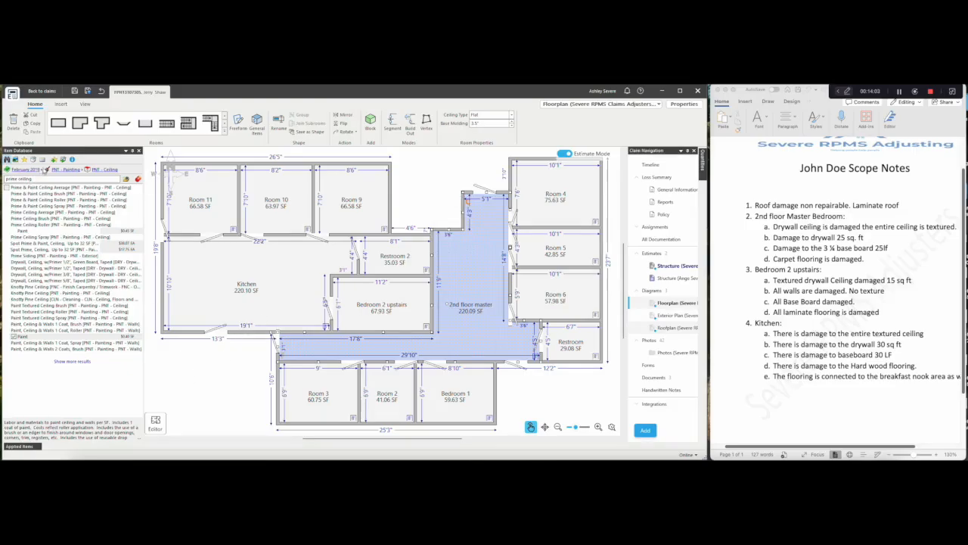
- Return to the full room replacement list and deselect the Textured Ceiling heading and the ceiling Prime and Paint, 2 Coats items
click(34, 160)
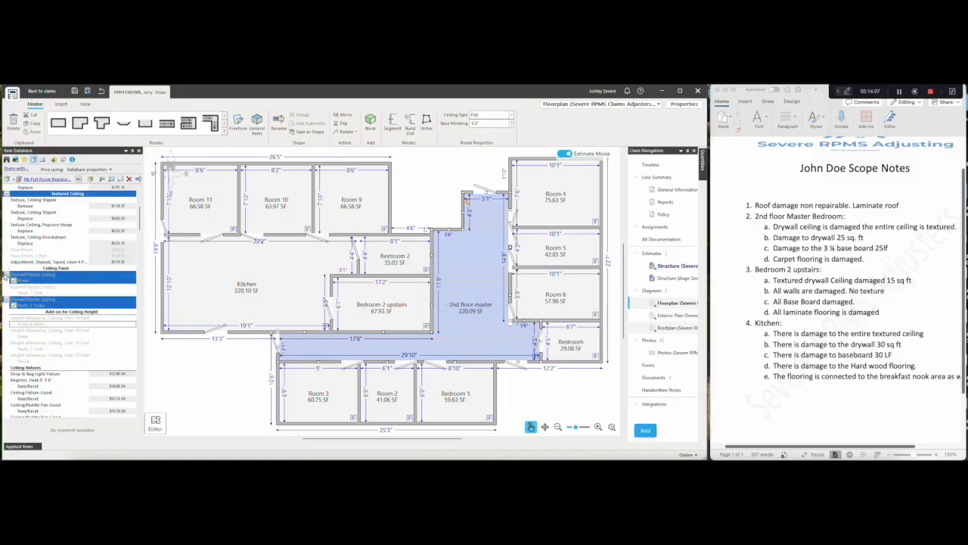
click(6, 275)
click(6, 299)
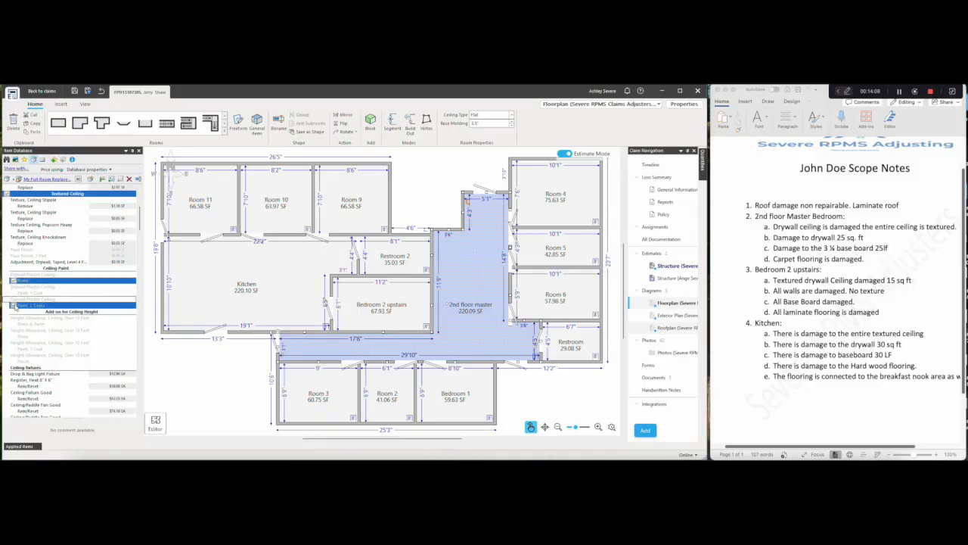
click(14, 305)
click(13, 281)
click(7, 194)
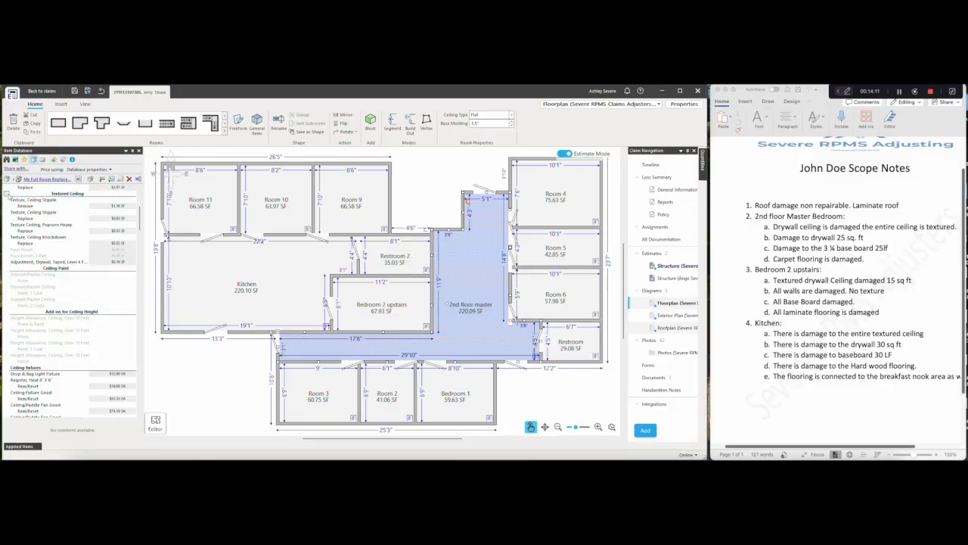
- Apply the Ceiling fixtures heading and Drop & Bag Light Fixture to the 2nd floor master
scroll(100, 321, down, 1)
scroll(99, 321, down, 5)
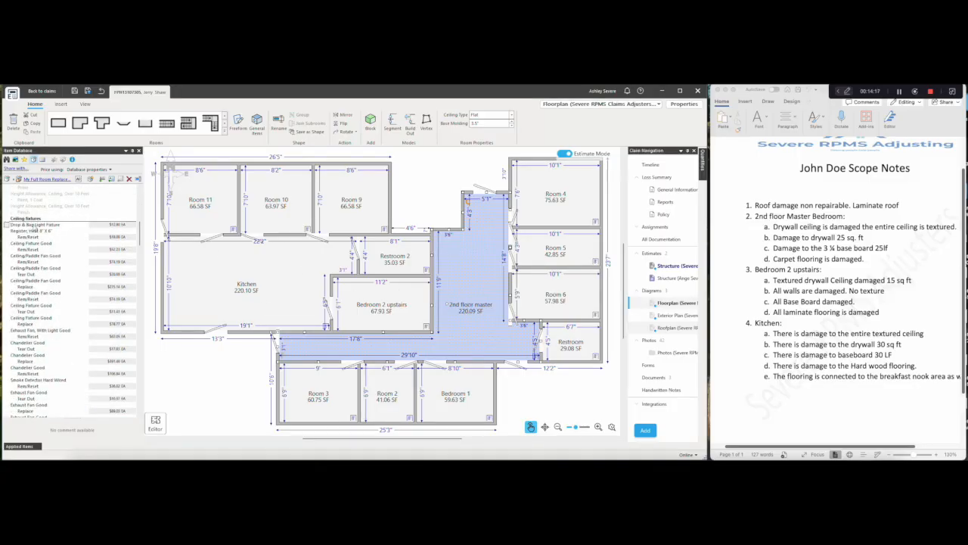
click(32, 219)
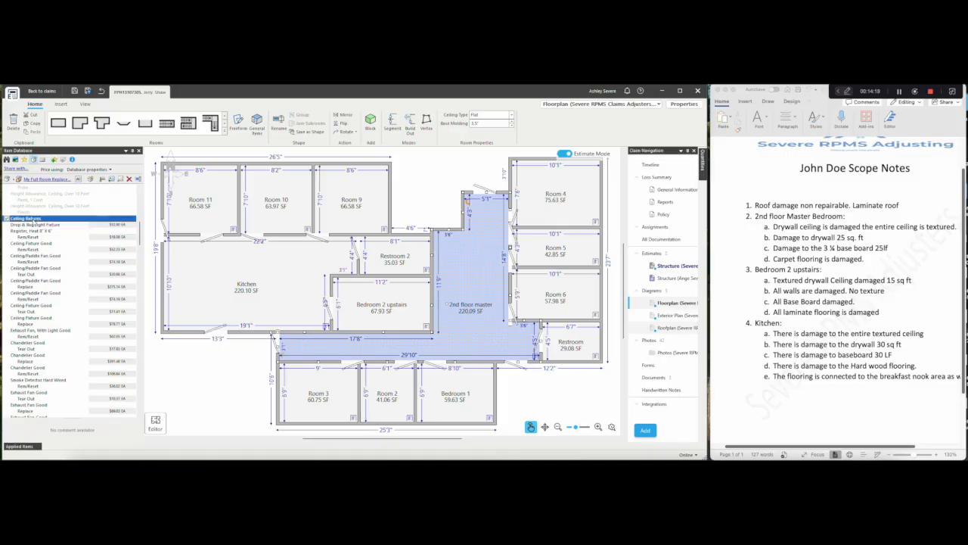
click(31, 224)
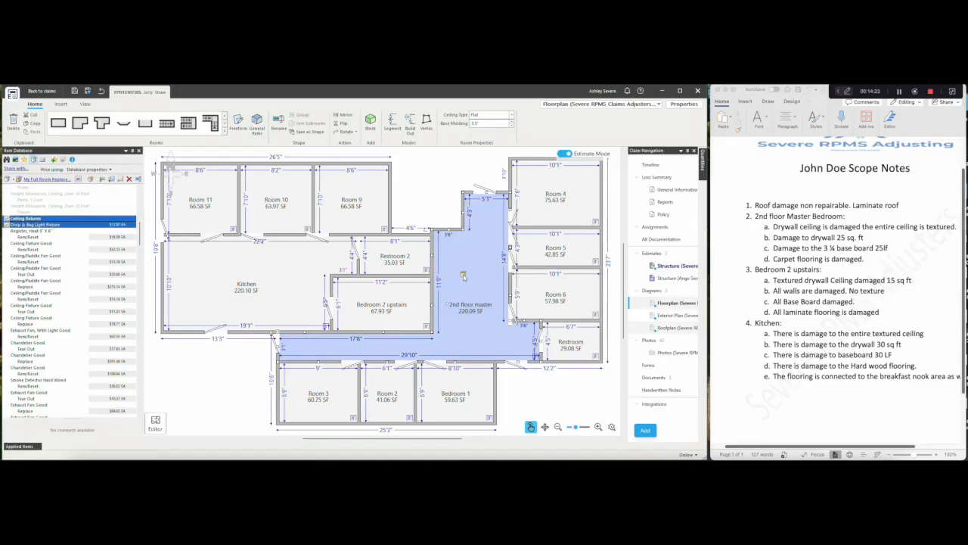
click(464, 276)
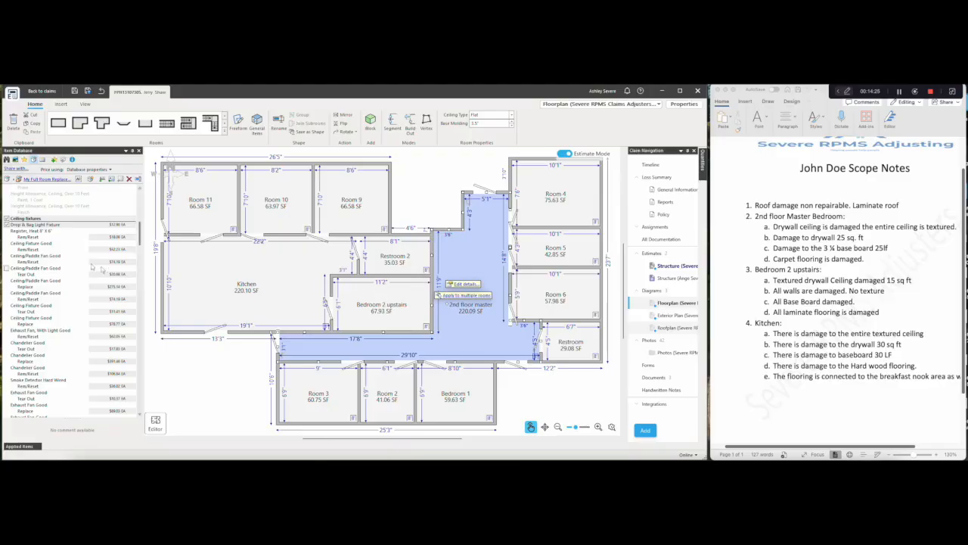
- Apply remove/reset of the 8" x 6" heat register and hard-wired smoke detector, plus tear-out and replacement of the good-grade ceiling/paddle fan, to the 2nd floor master
click(28, 237)
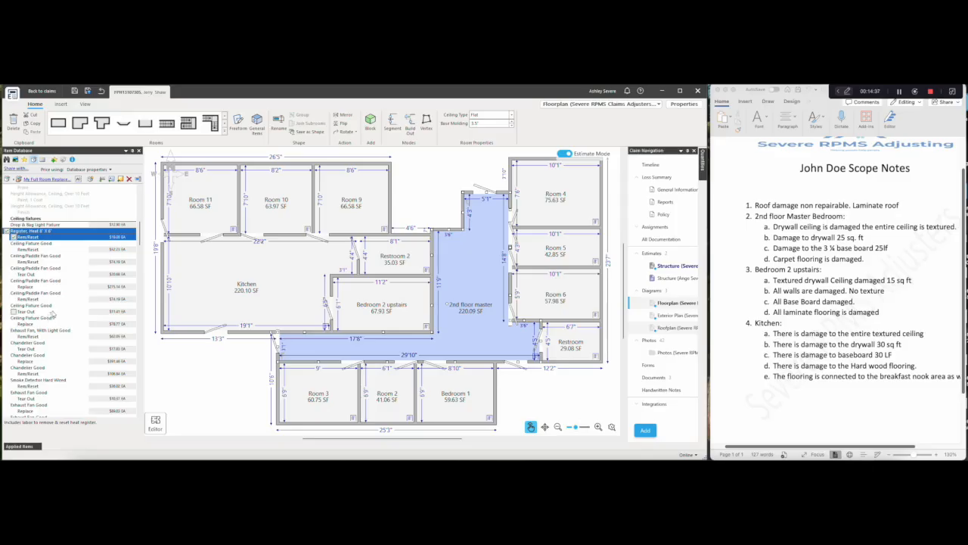
click(50, 383)
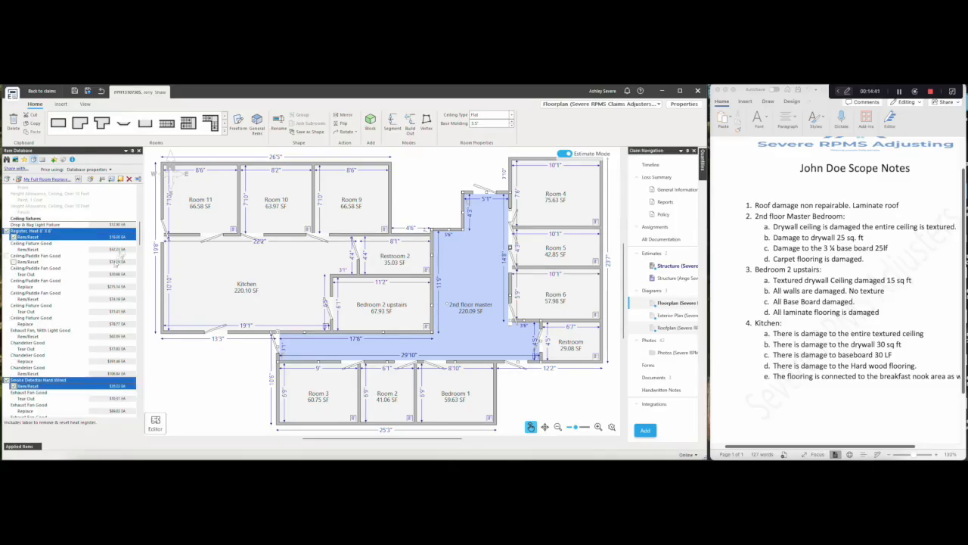
scroll(142, 239, down, 3)
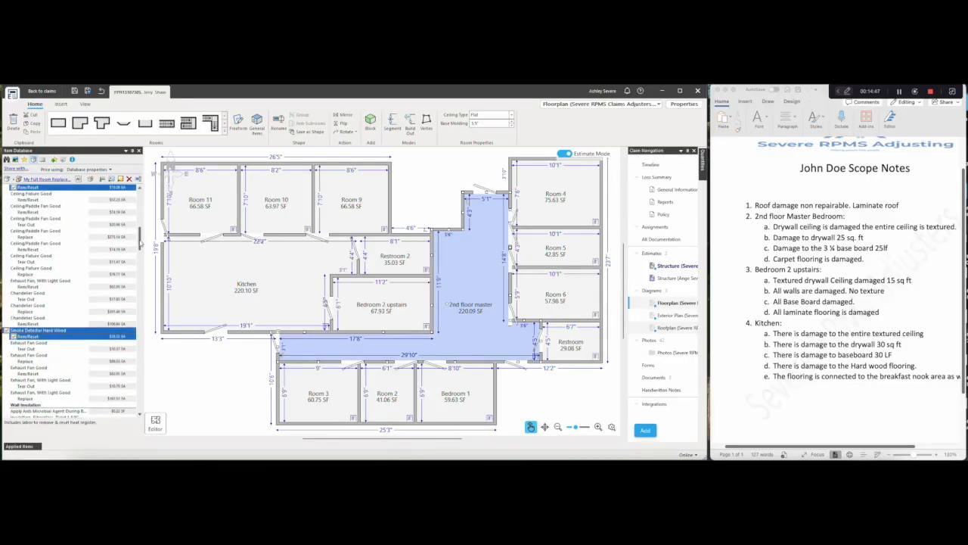
ctrl+click(30, 224)
ctrl+click(32, 233)
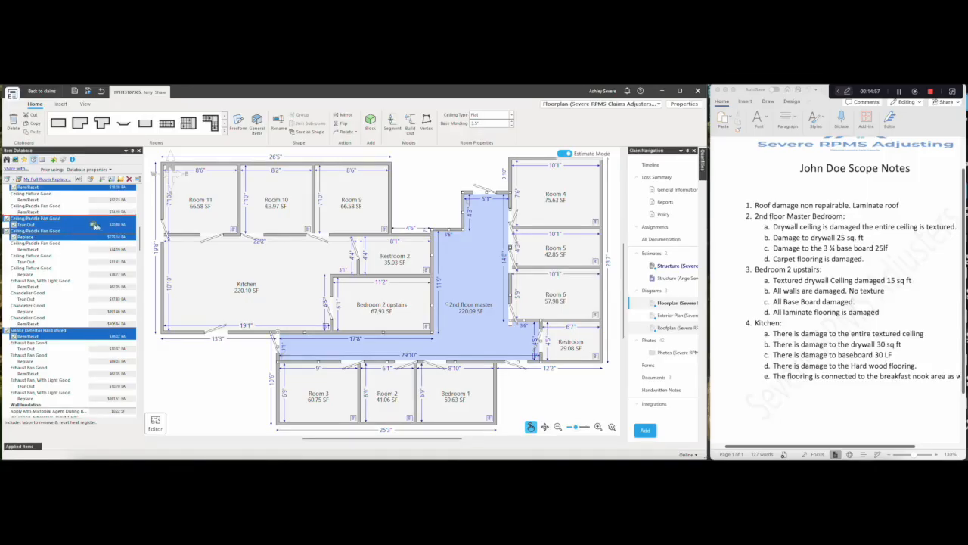
right_click(473, 284)
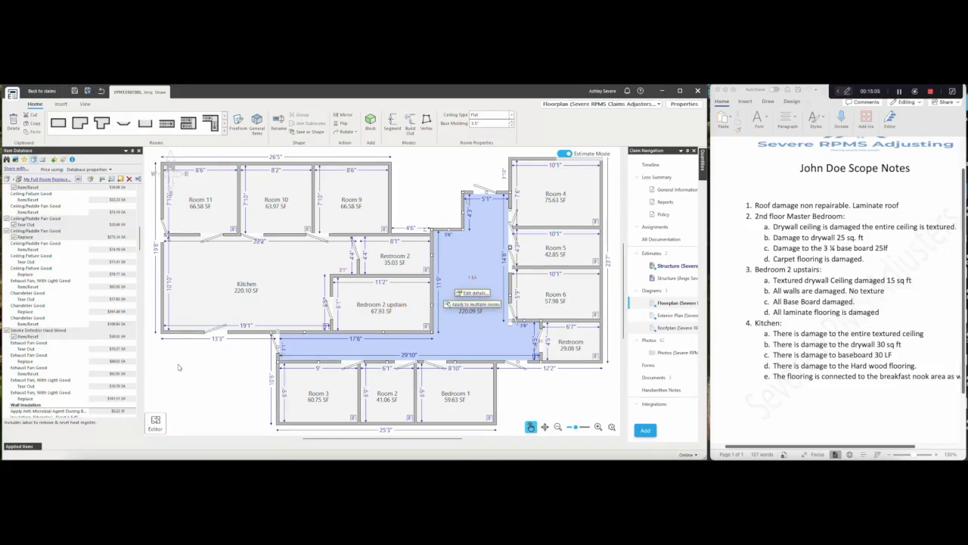
key(Escape)
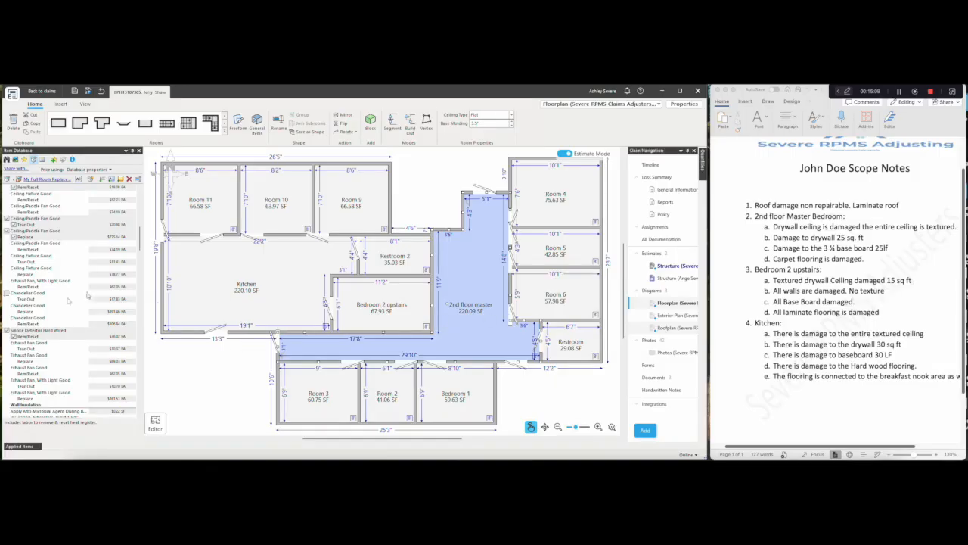
- Apply the Wall Insulation heading to the 2nd floor master and check it in the applied items
scroll(63, 333, down, 3)
scroll(63, 332, down, 4)
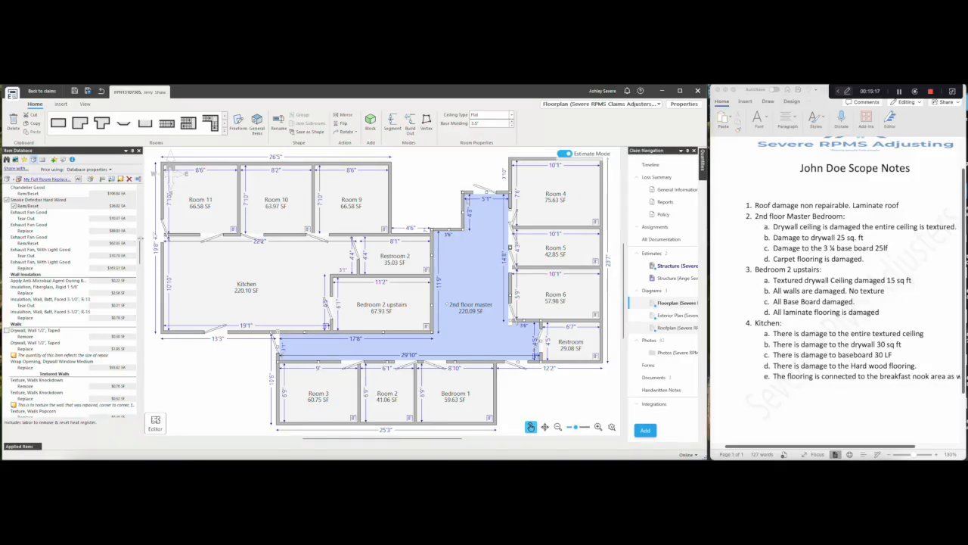
click(40, 274)
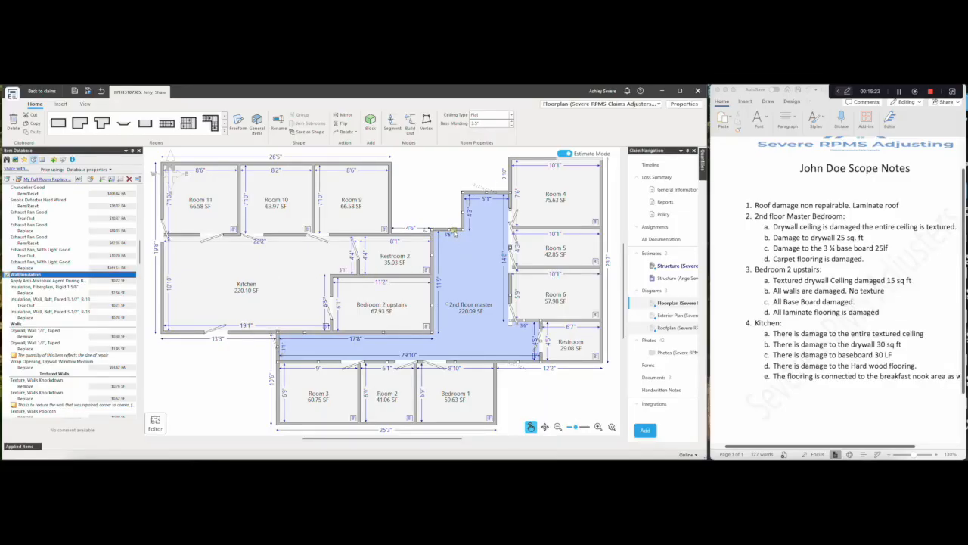
click(465, 268)
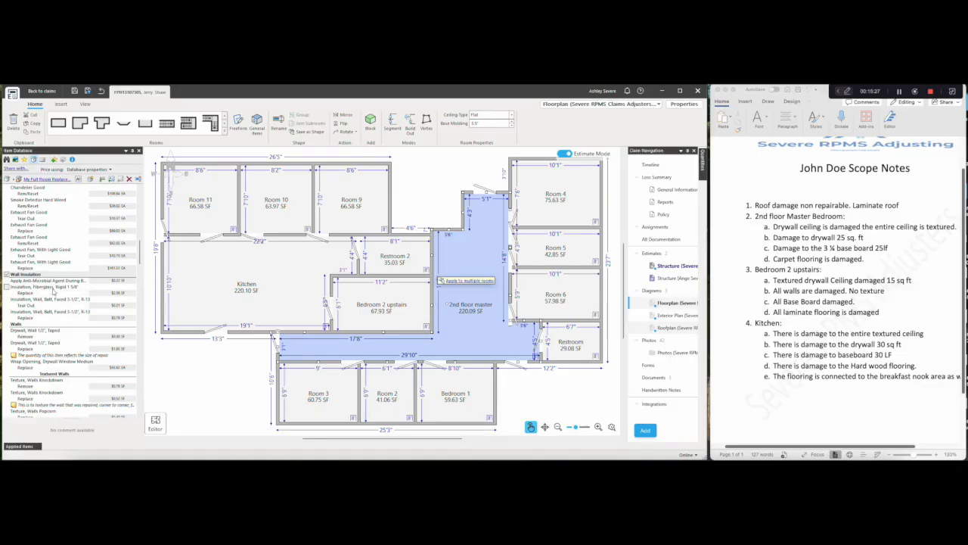
click(469, 281)
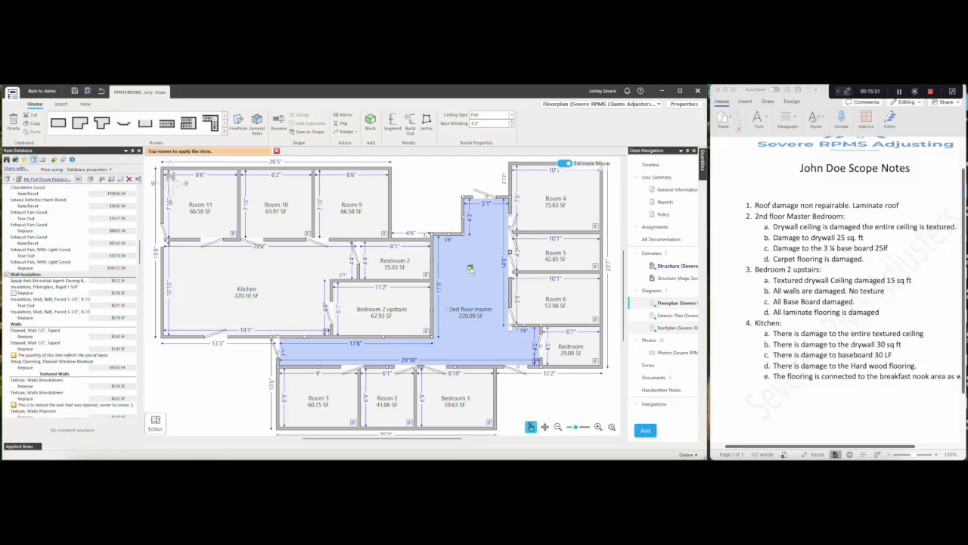
click(277, 151)
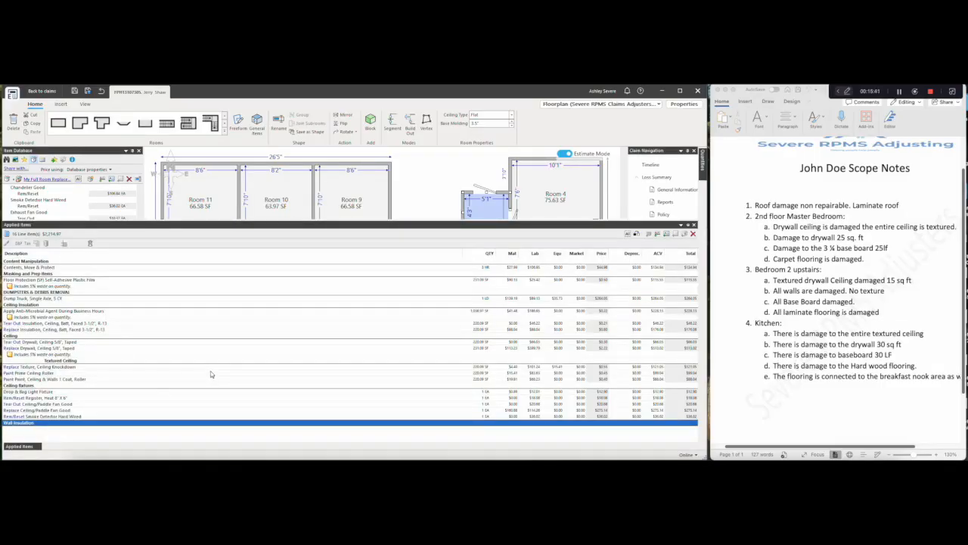
drag(319, 220, 318, 400)
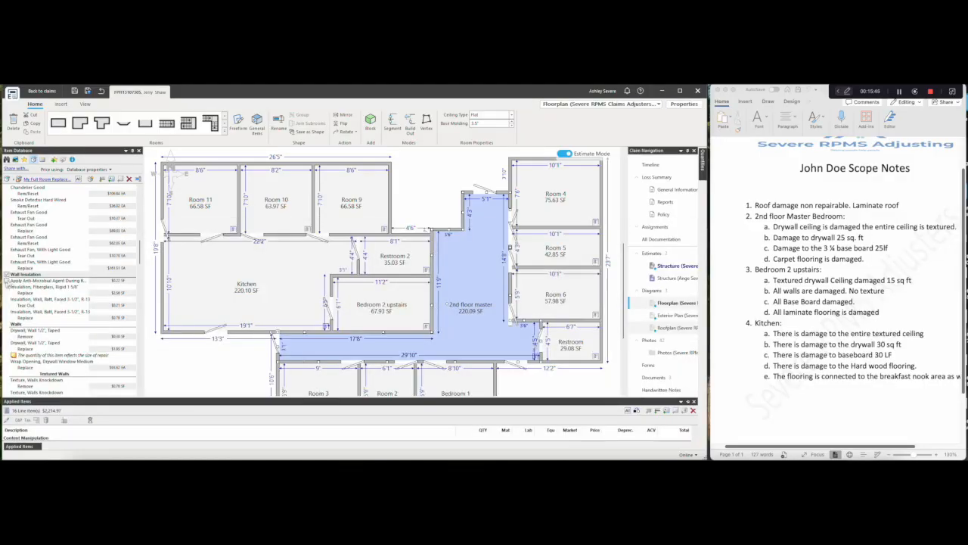
- Apply the anti-microbial agent and replacement of Insulation, Fiberglass, Rigid 1 5/8" to the 2nd floor master's short upper wall, setting both quantities to 25 SF
click(36, 281)
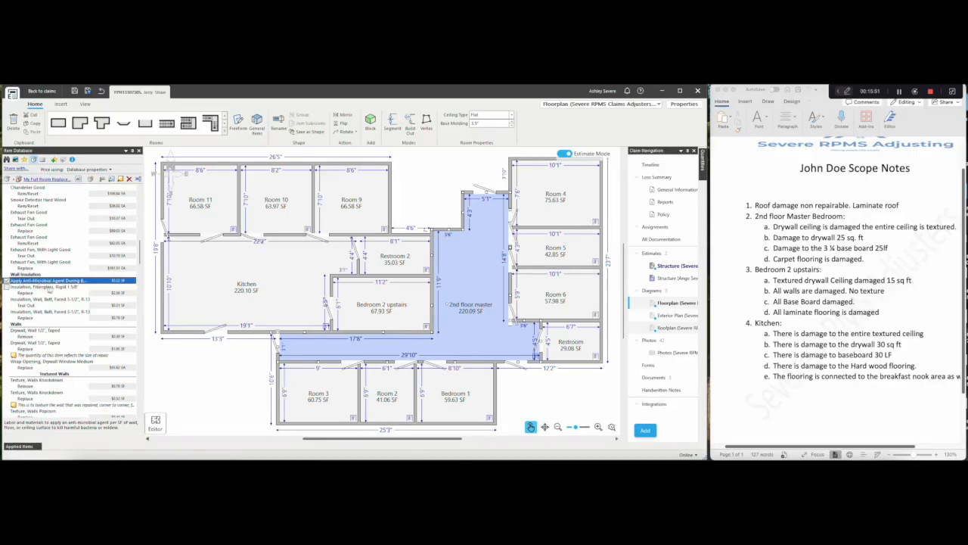
click(66, 287)
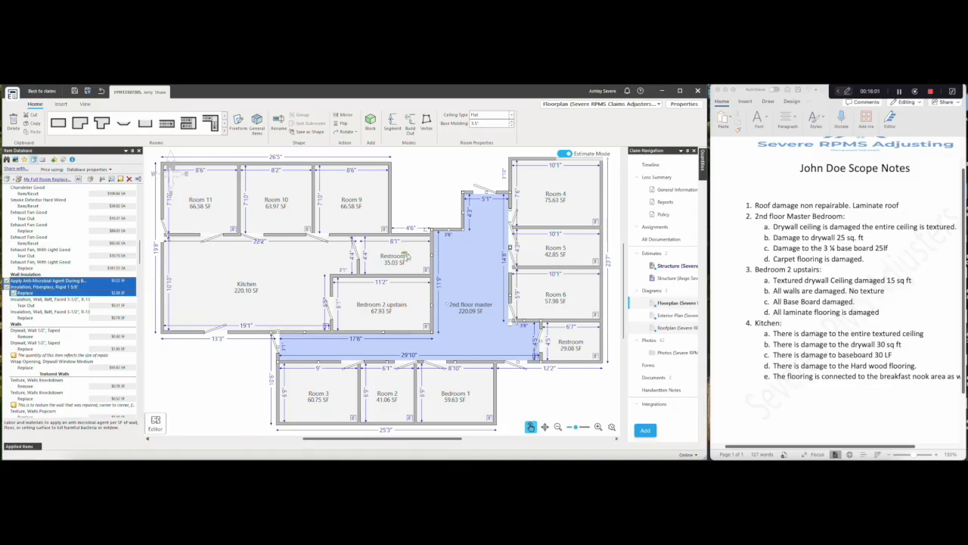
click(450, 230)
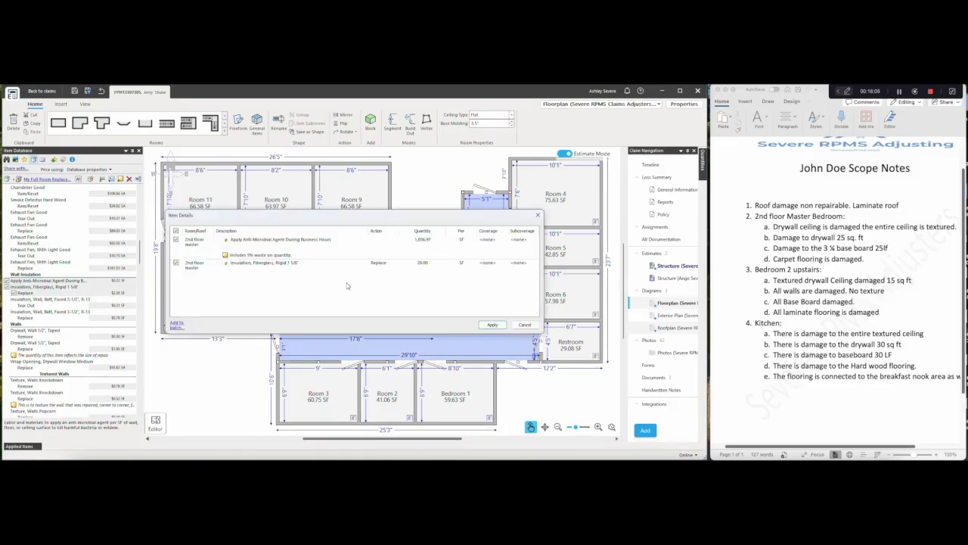
click(422, 239)
text(25)
right_click(423, 241)
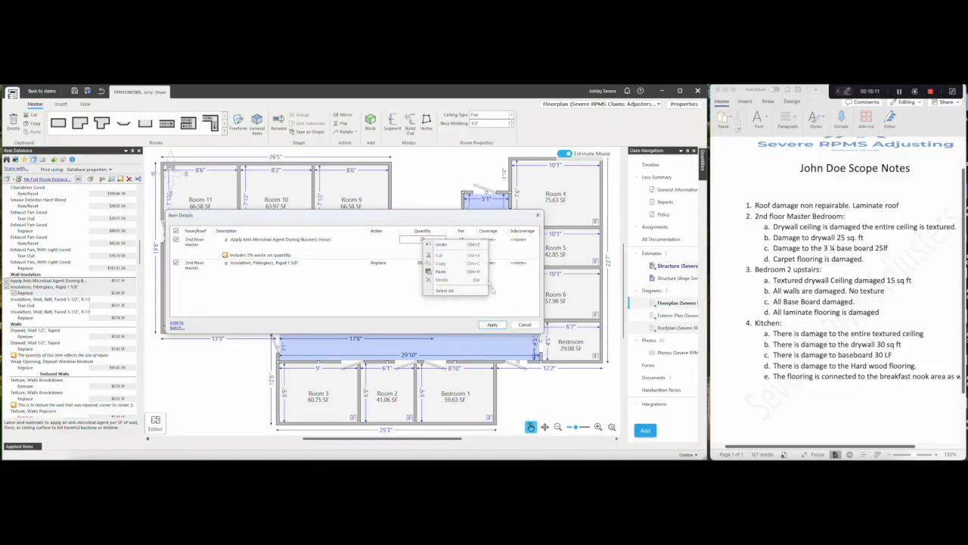
click(422, 263)
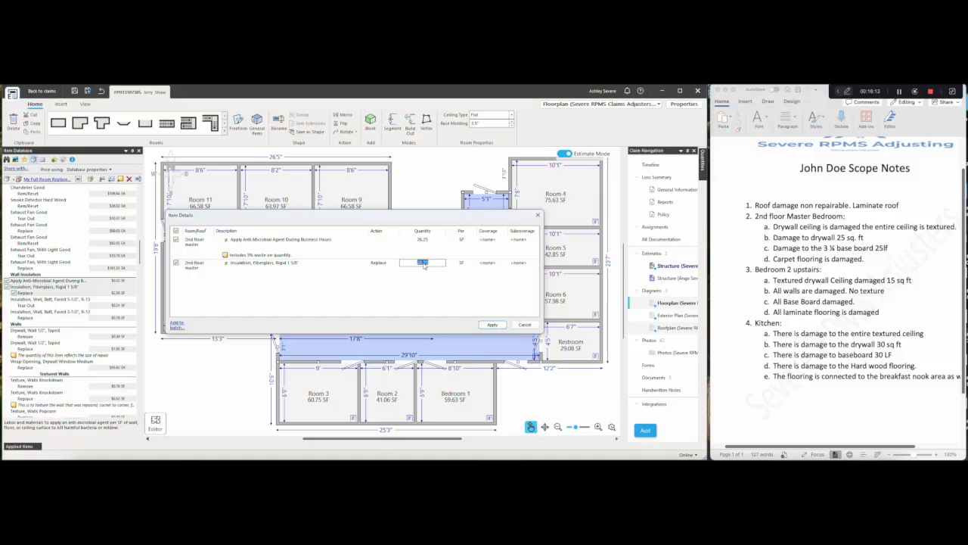
text(25)
click(492, 325)
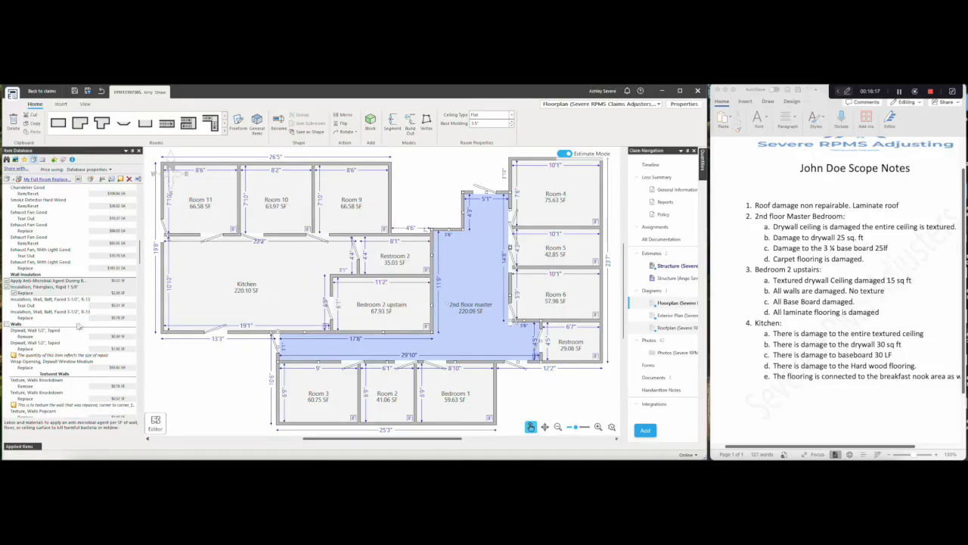
- Apply the Walls heading to the 2nd floor master
click(16, 324)
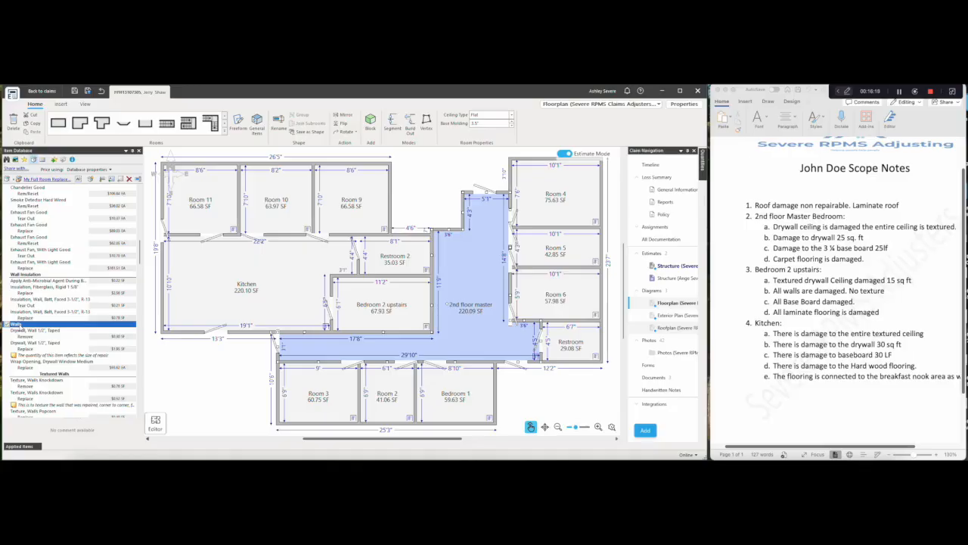
ctrl+click(37, 330)
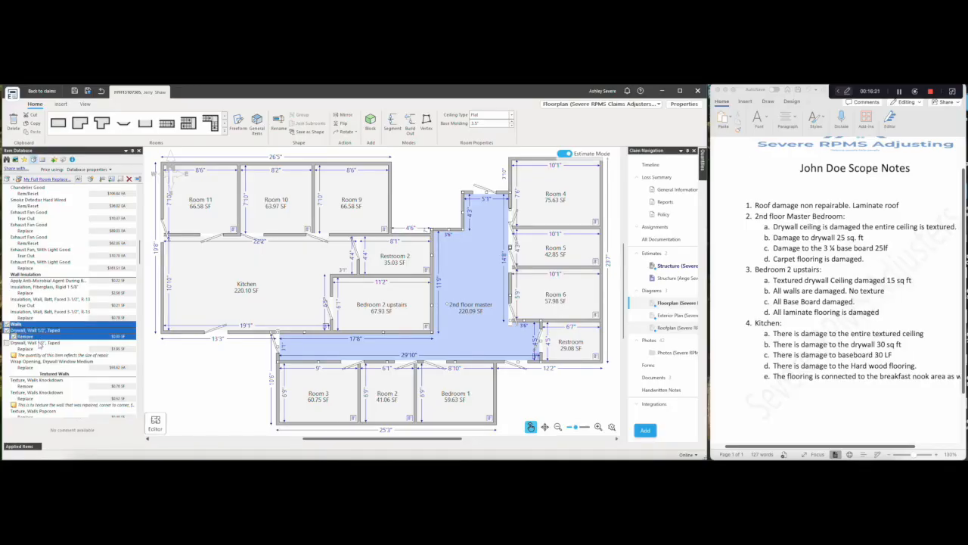
ctrl+click(41, 343)
drag(65, 331, 478, 278)
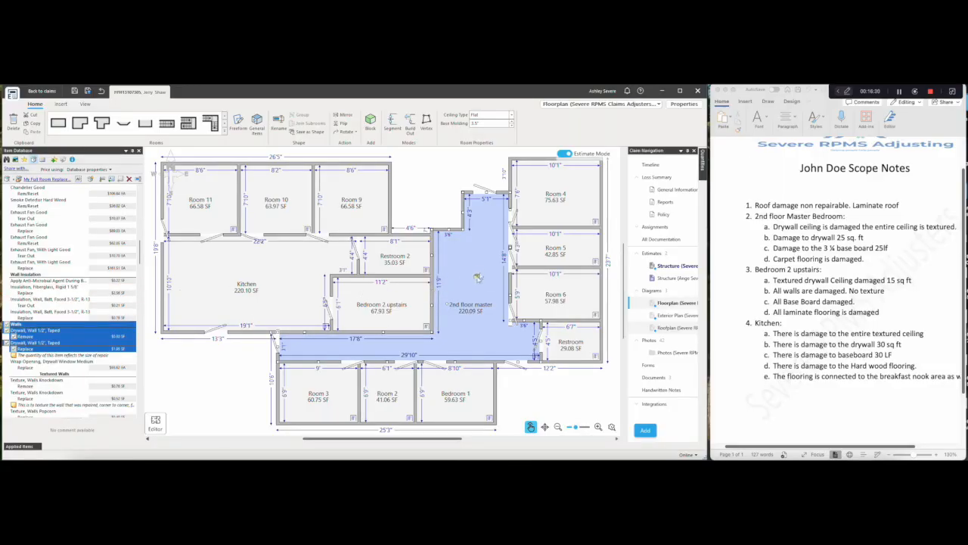
click(68, 327)
drag(47, 325, 475, 280)
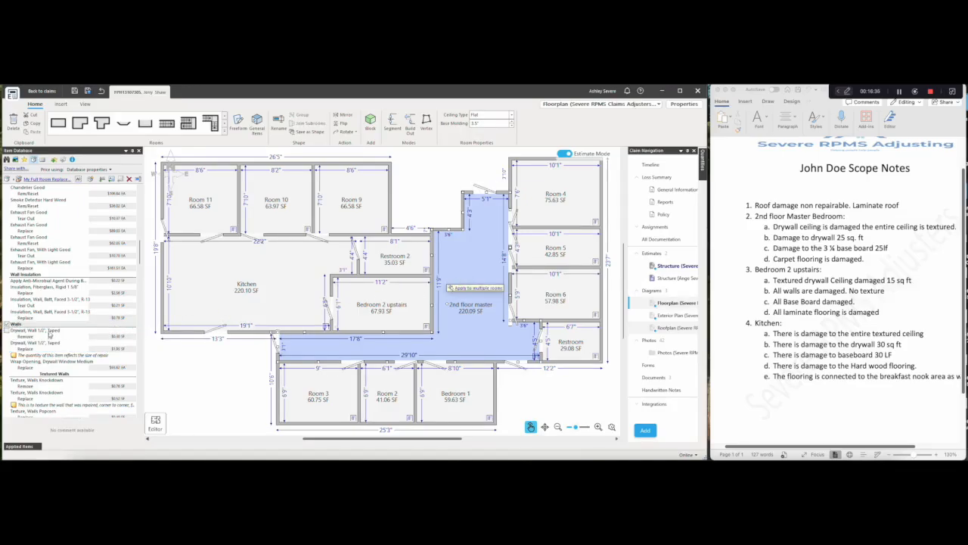
- Apply removal and replacement of Drywall, Wall 1/2", Taped to the 2nd floor master's short upper wall
click(50, 332)
ctrl+click(50, 344)
drag(50, 345, 448, 233)
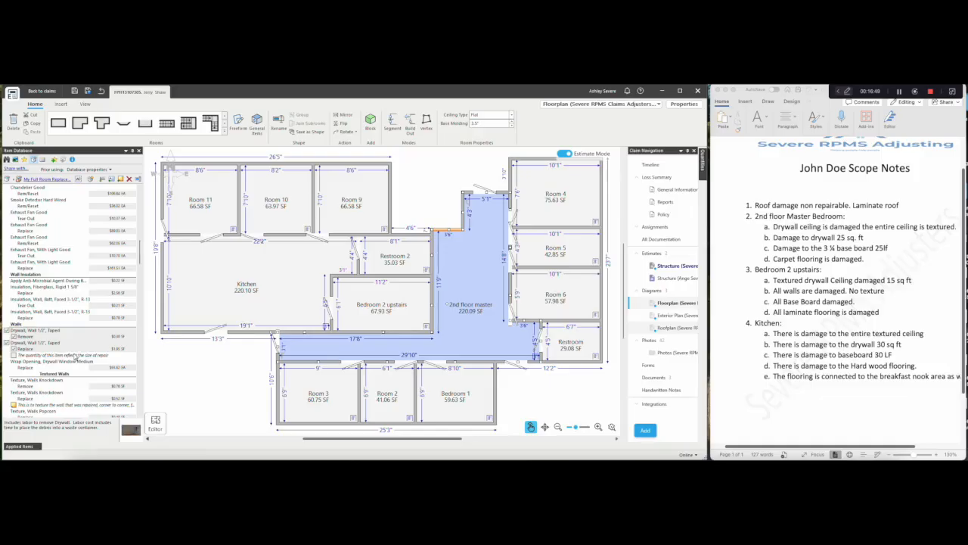
- Apply the Textured Walls heading to the 2nd floor master and replacement of Texture, Walls Knockdown to its short upper wall
scroll(76, 357, down, 2)
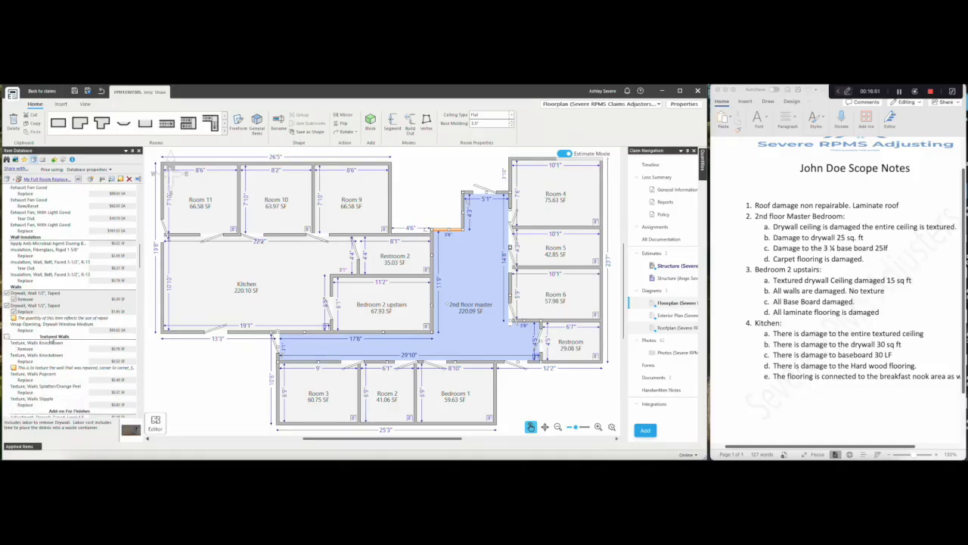
click(51, 337)
drag(111, 332, 456, 294)
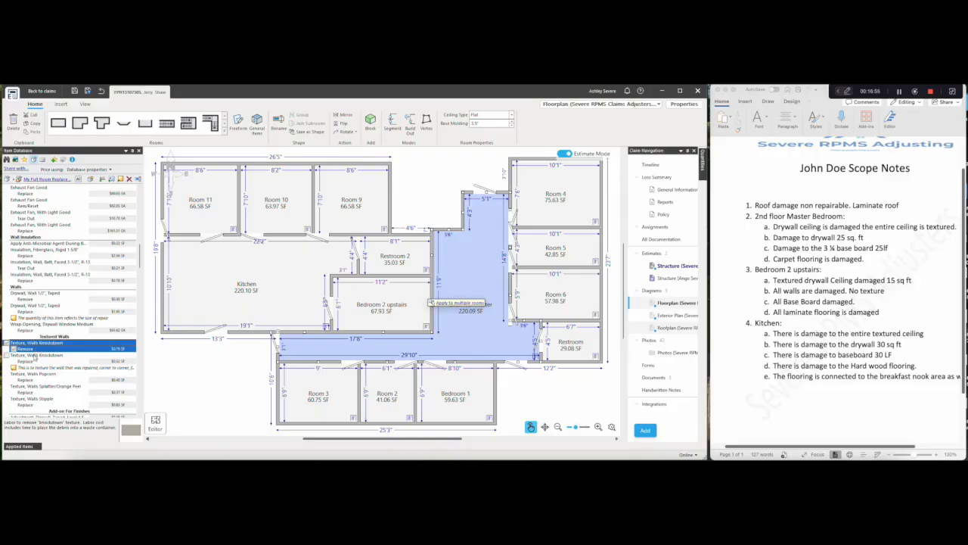
click(34, 356)
drag(32, 358, 450, 232)
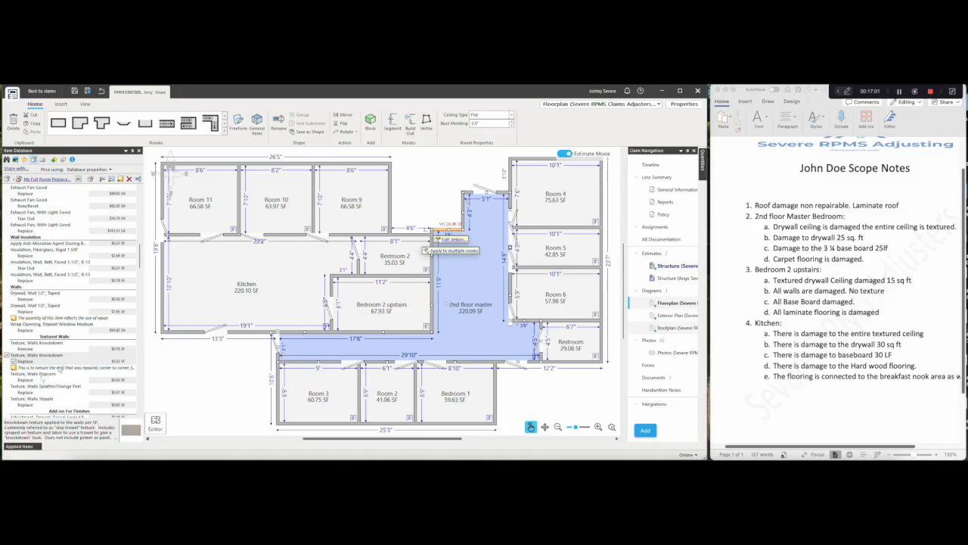
- Look for a wall painting item in the drywall painting list, search the database for "paint drywall", and inspect Paint for Drywall, Wall 1/2"
scroll(51, 372, down, 5)
scroll(51, 372, down, 3)
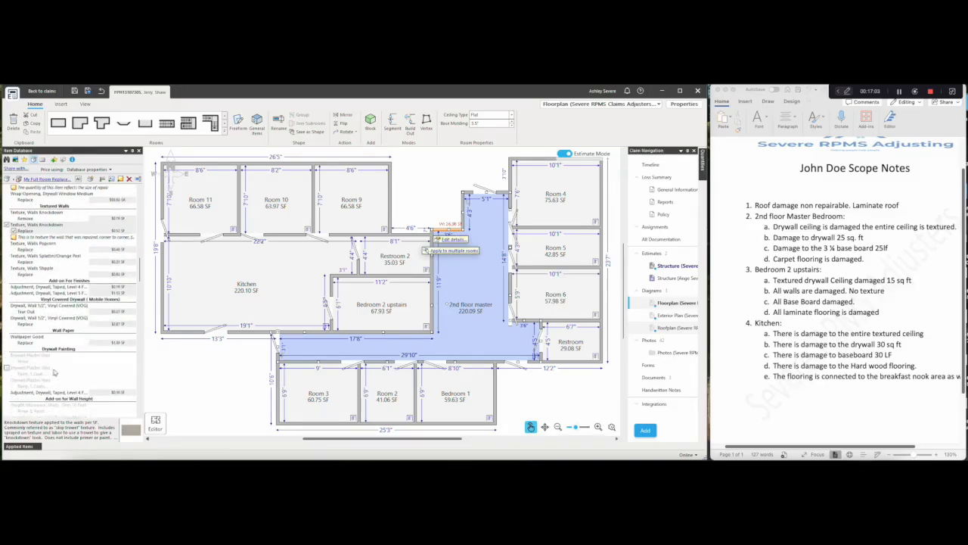
scroll(73, 374, down, 2)
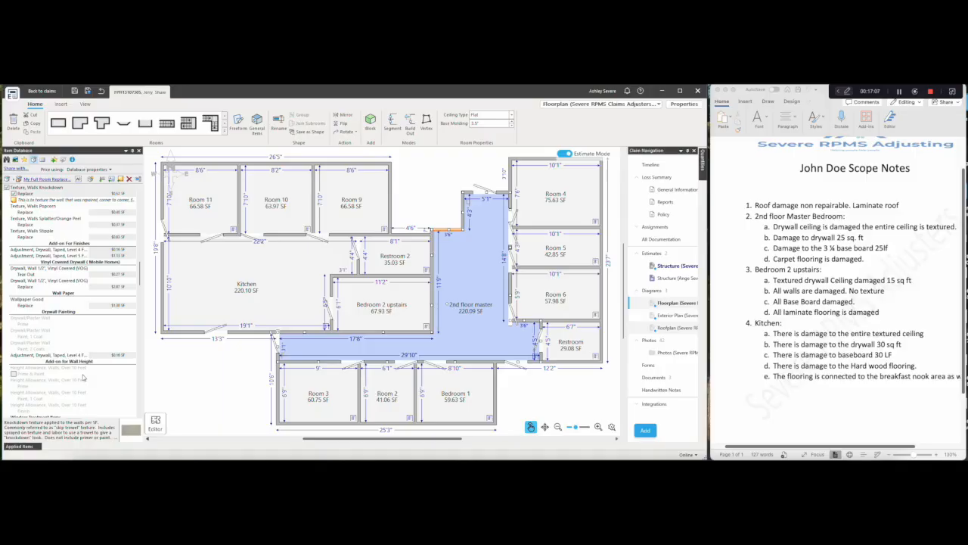
scroll(83, 376, down, 2)
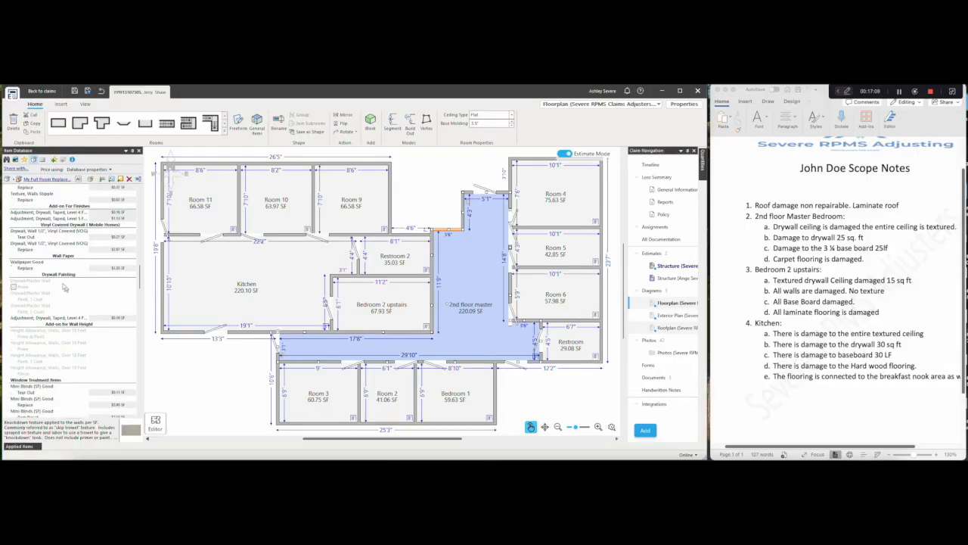
click(6, 159)
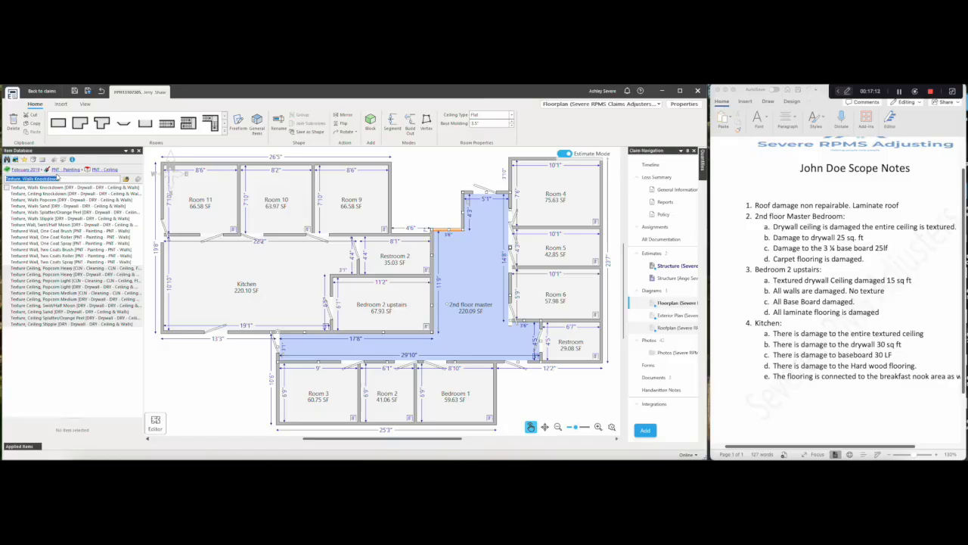
text(H)
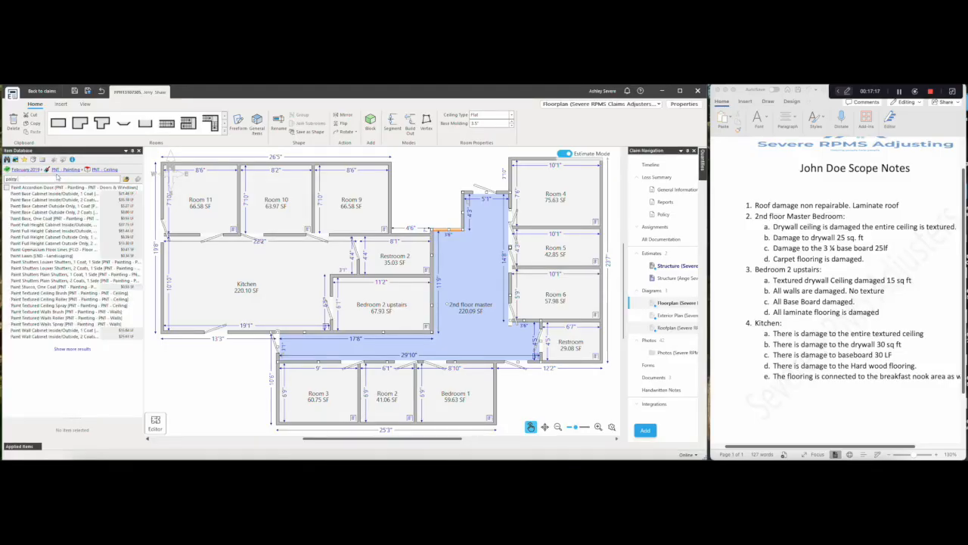
key(BackSpace)
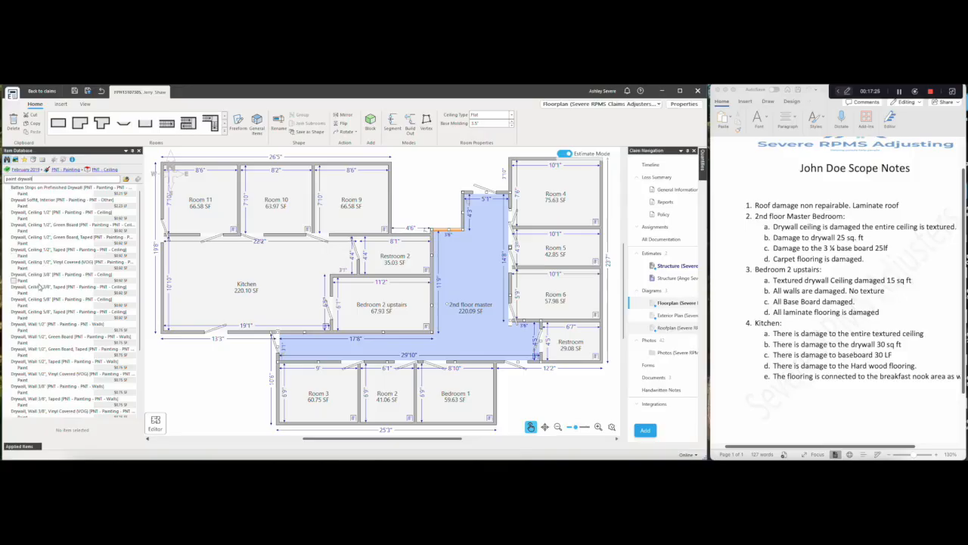
drag(37, 328, 57, 330)
scroll(57, 329, down, 3)
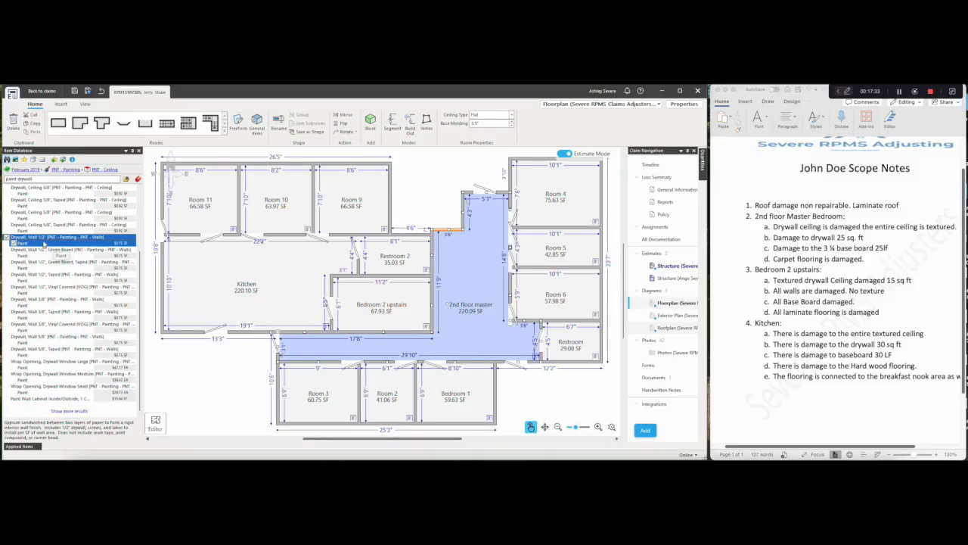
drag(44, 243, 46, 242)
- From the PNT - Walls category, open the item details for painting Drywall, Wall 1/2", Taped on the 2nd floor master's short upper wall
click(71, 170)
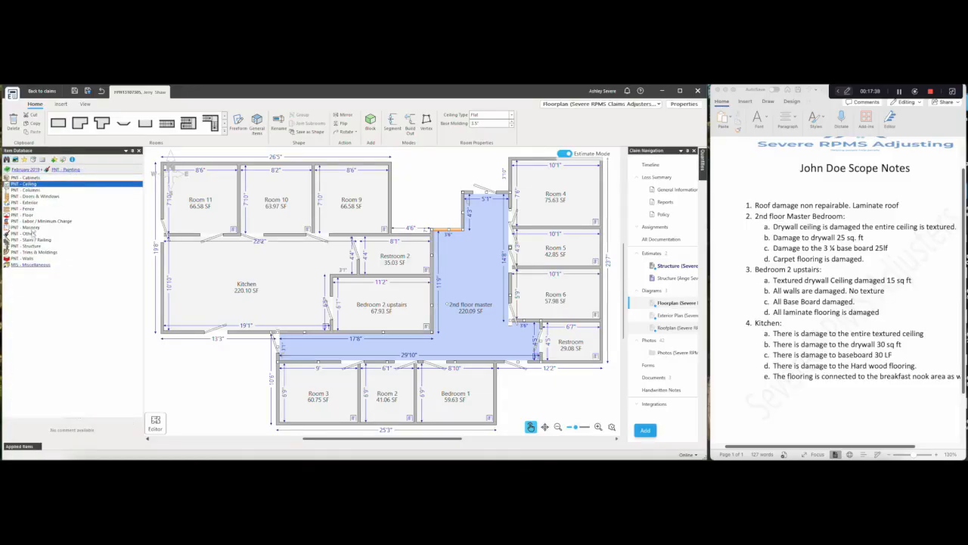
double_click(30, 258)
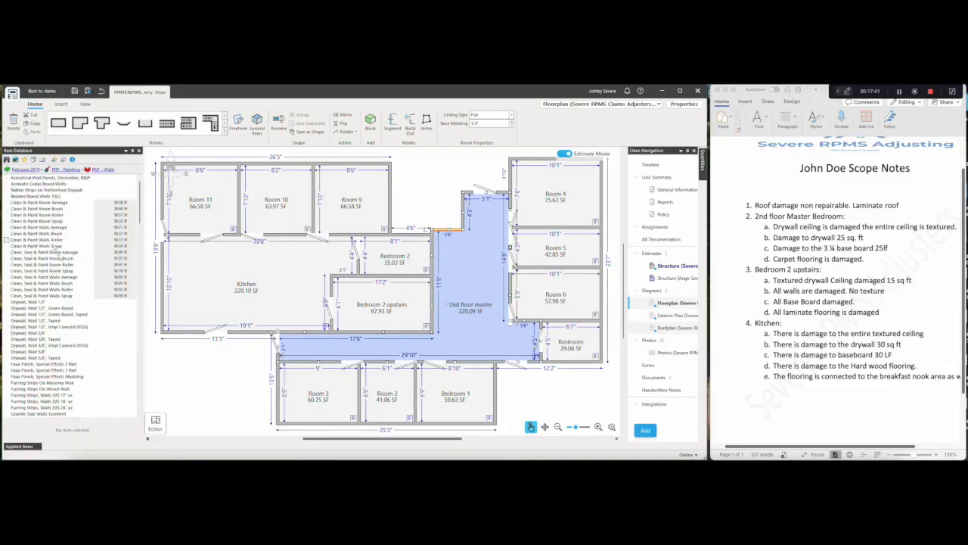
click(22, 320)
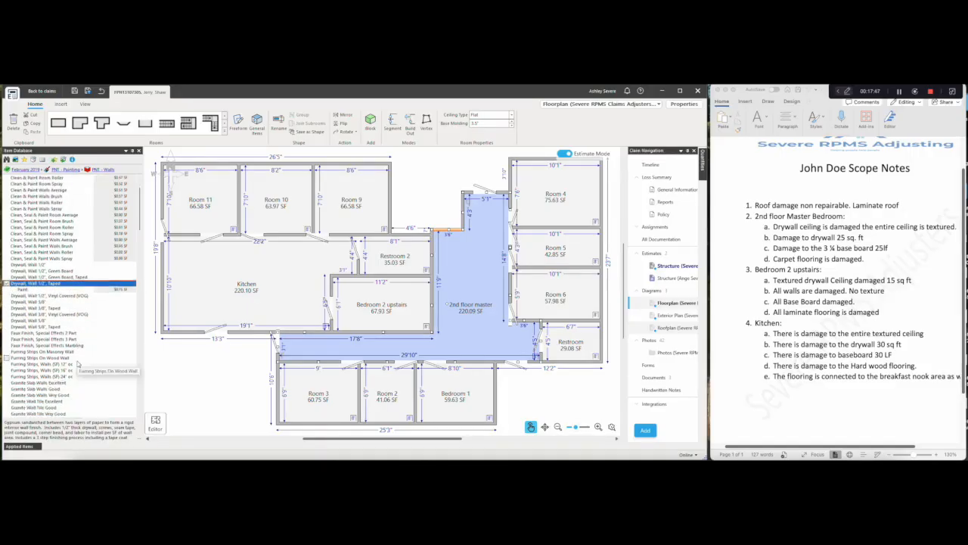
scroll(77, 365, up, 2)
click(15, 326)
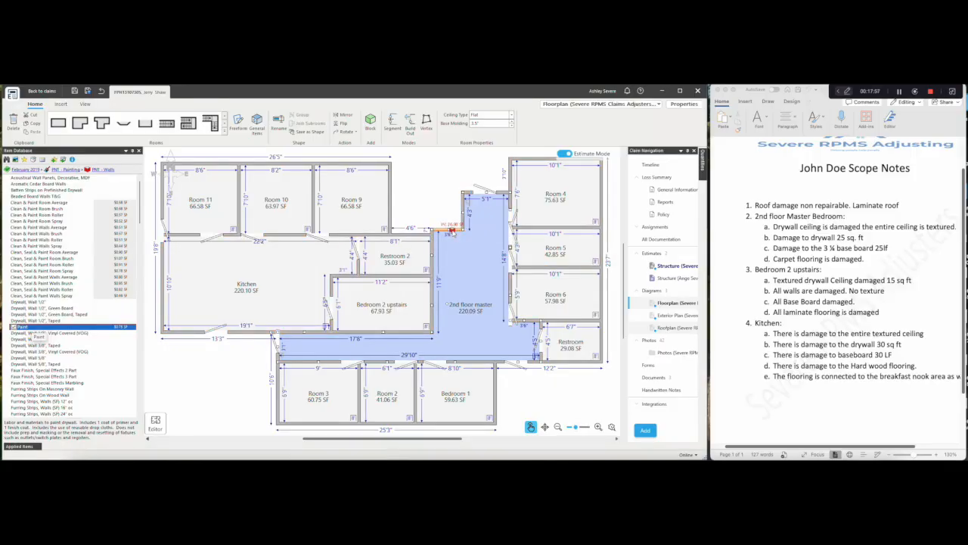
click(450, 231)
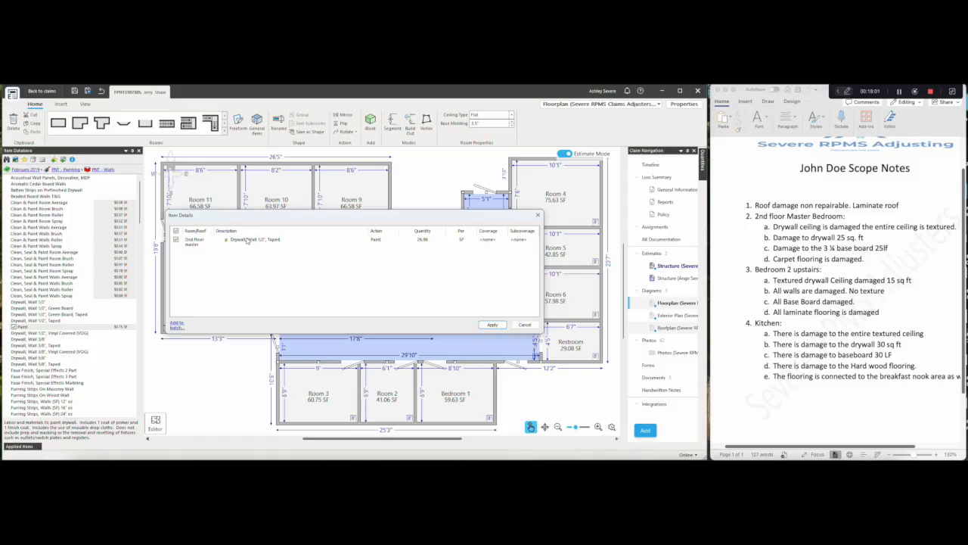
- Read the comment in the drywall Paint item's properties to see what it includes, leaving the properties without changes
click(246, 240)
double_click(247, 239)
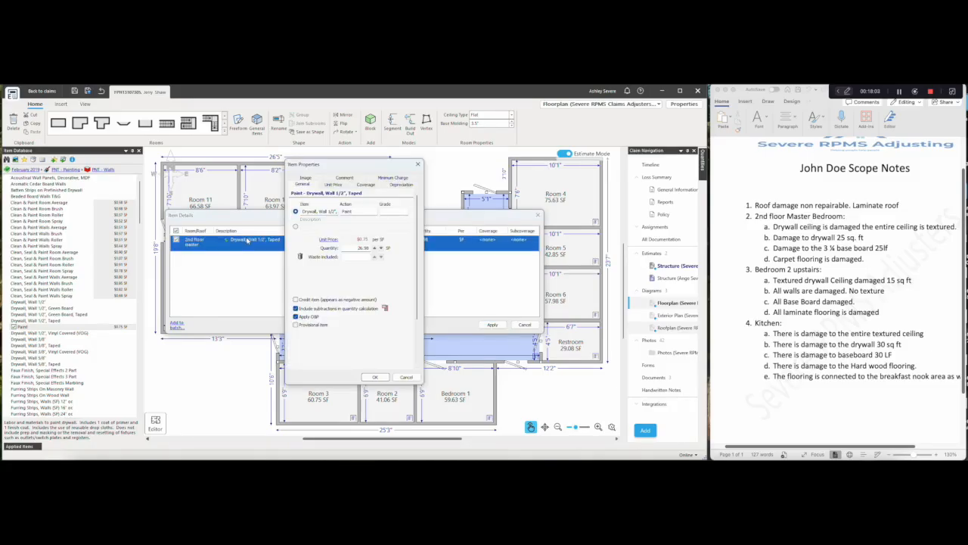
click(344, 178)
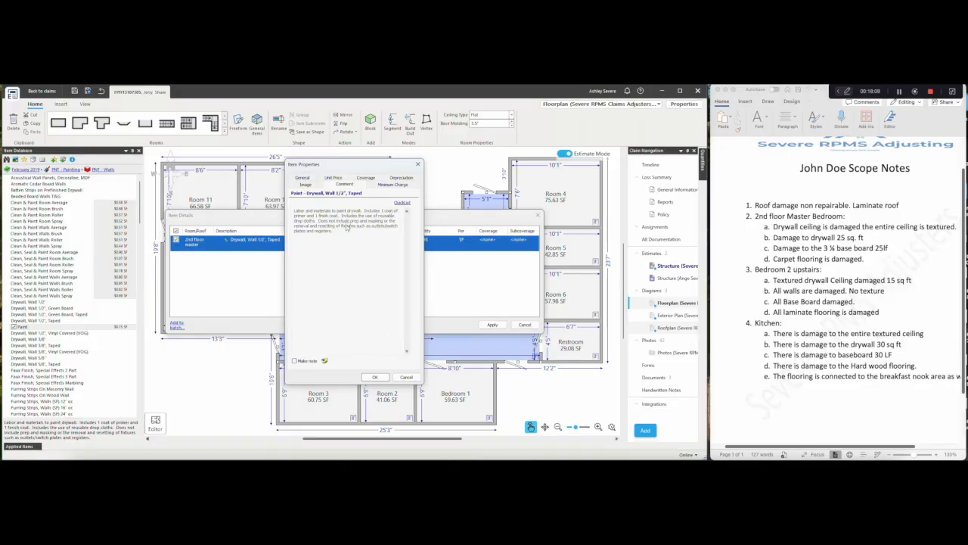
click(406, 377)
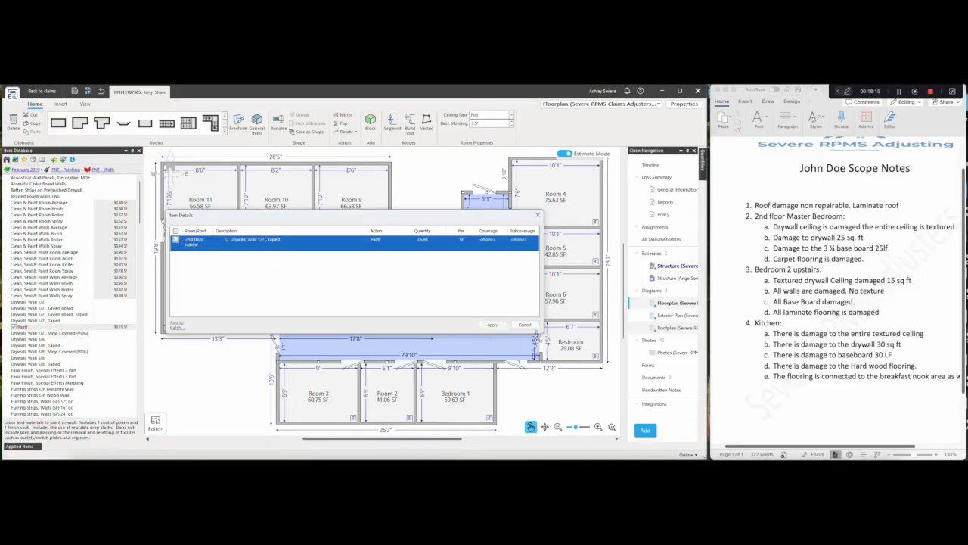
- Close the item details without applying changes, and apply Paint for Paint, Ceiling & Walls 2 Coats, Roller to the 2nd floor master's short upper wall
click(525, 324)
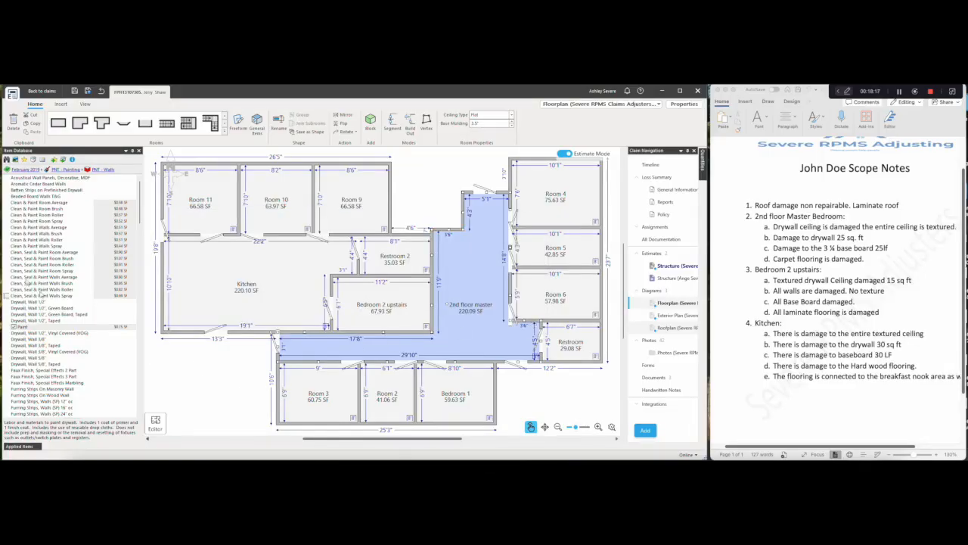
scroll(93, 341, down, 2)
scroll(93, 345, down, 9)
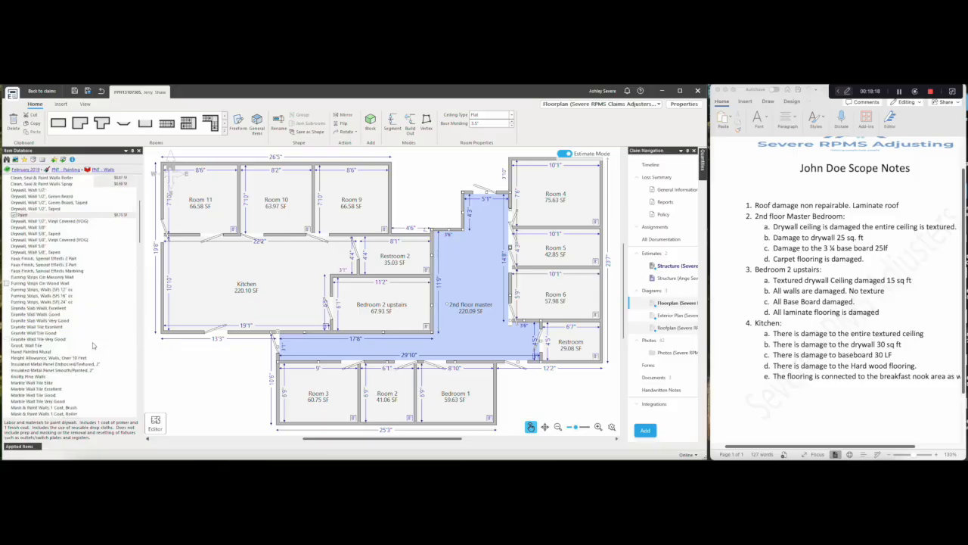
scroll(93, 344, down, 9)
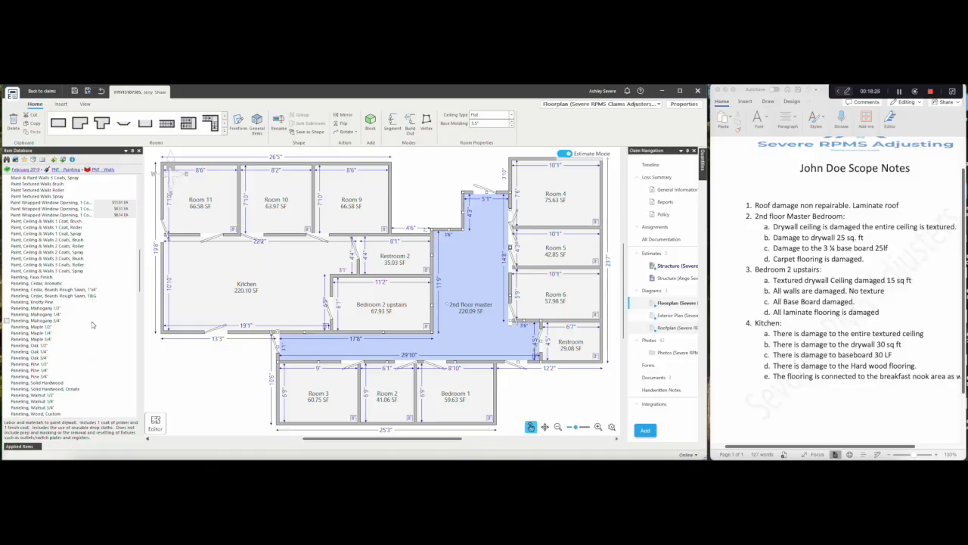
scroll(93, 327, up, 2)
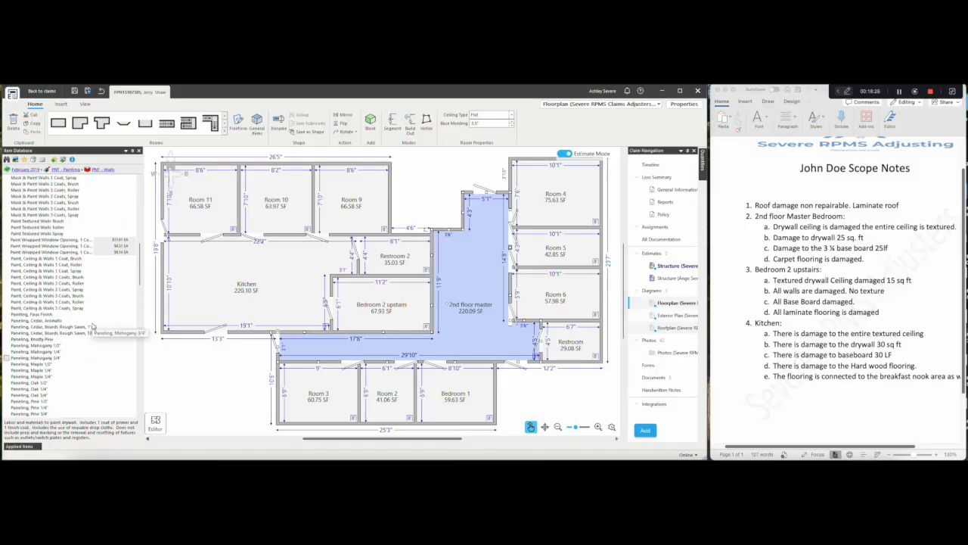
click(43, 289)
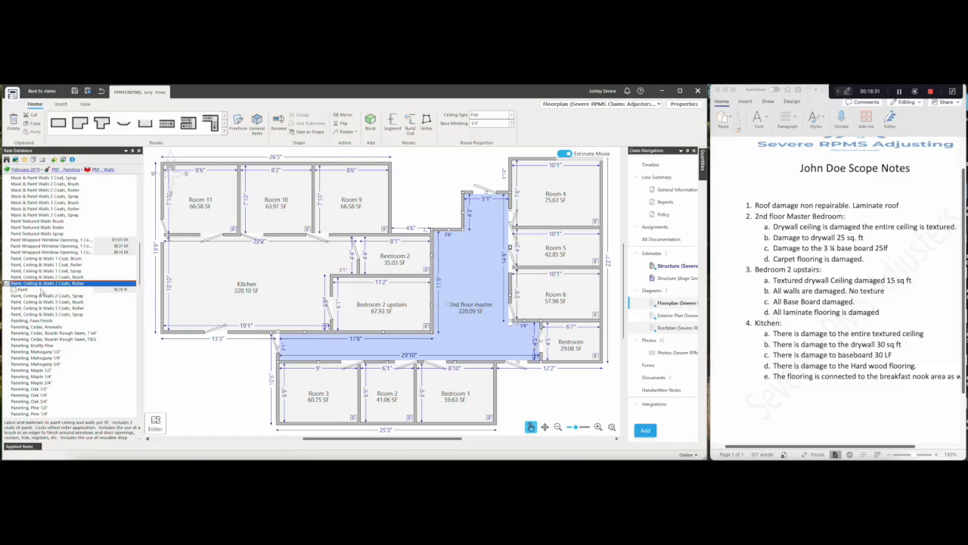
mouse_move(36, 292)
mouse_down()
mouse_move(463, 220)
mouse_move(454, 231)
mouse_up()
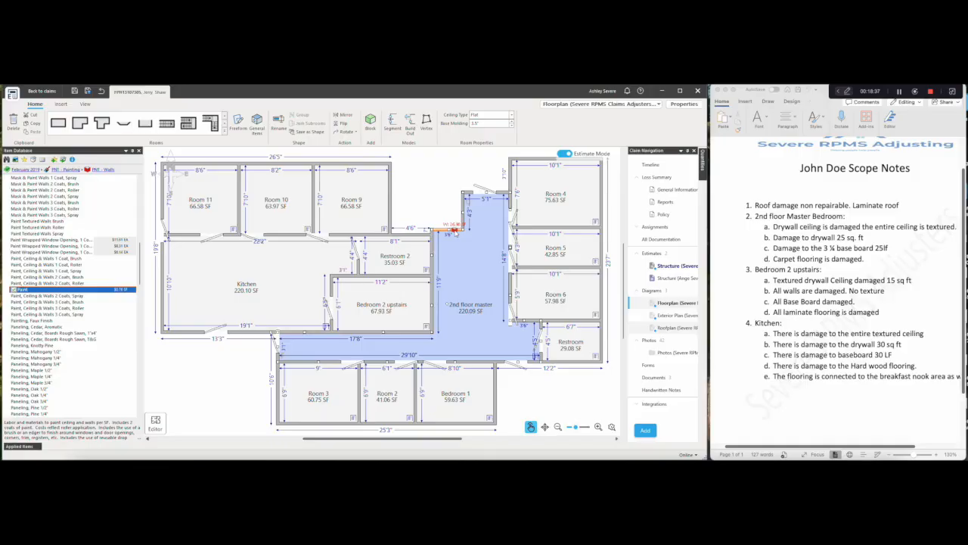
drag(454, 233, 455, 234)
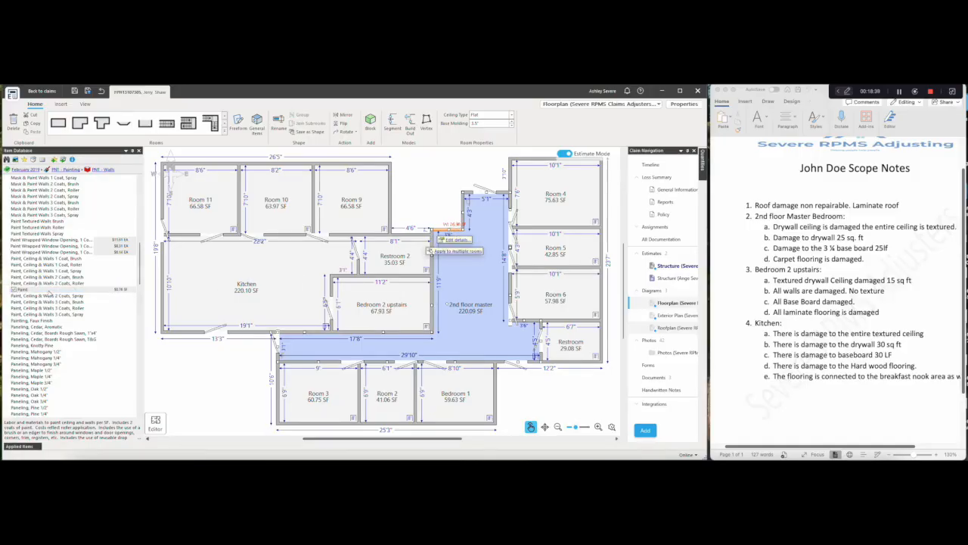
- Apply Paint for Drywall, Wall 1/2", Taped to the 2nd floor master's long wall bordering Bedroom 2 upstairs, without extending it to other rooms
scroll(47, 295, up, 9)
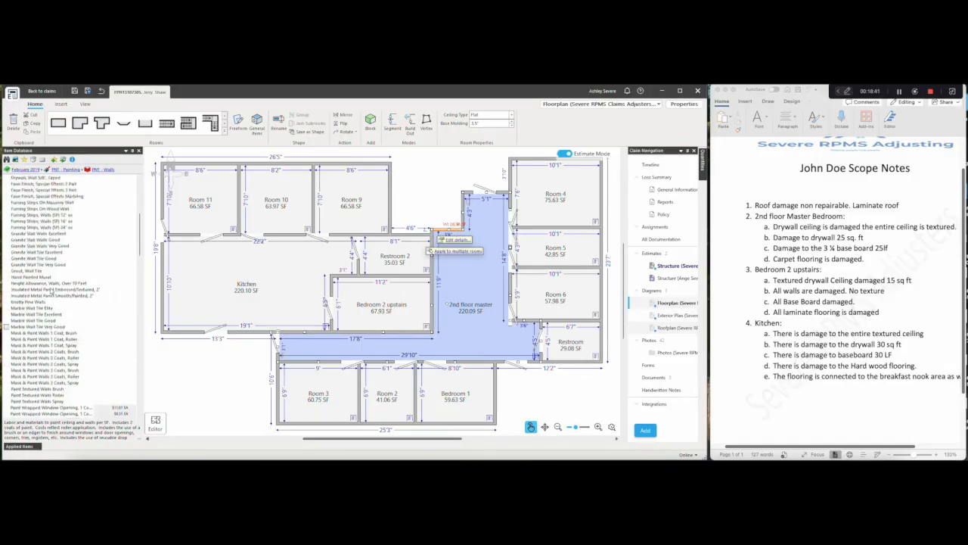
scroll(51, 293, up, 10)
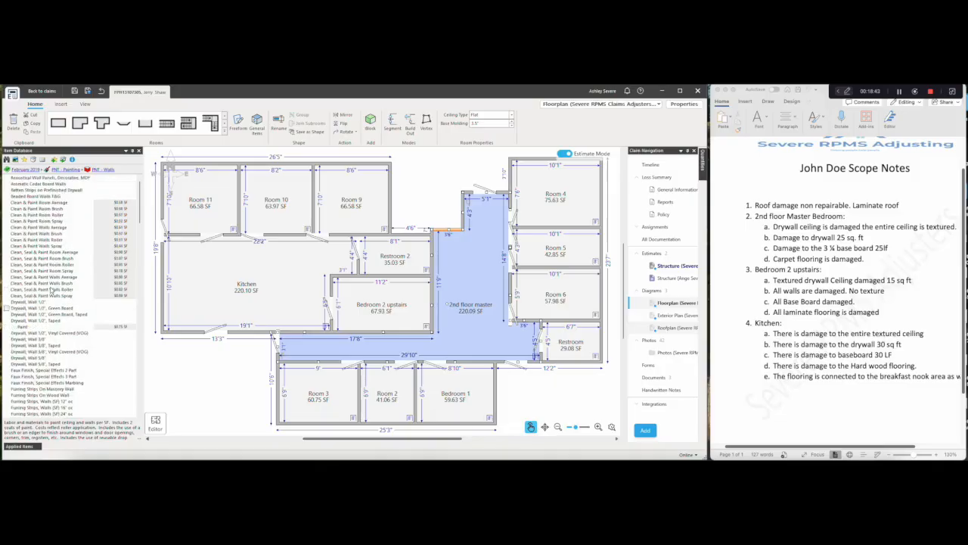
scroll(63, 333, down, 1)
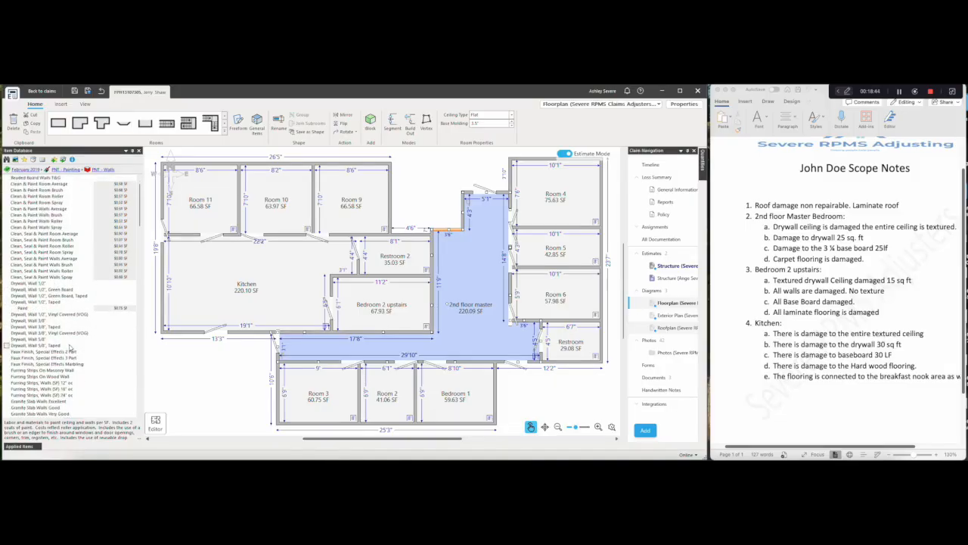
click(30, 308)
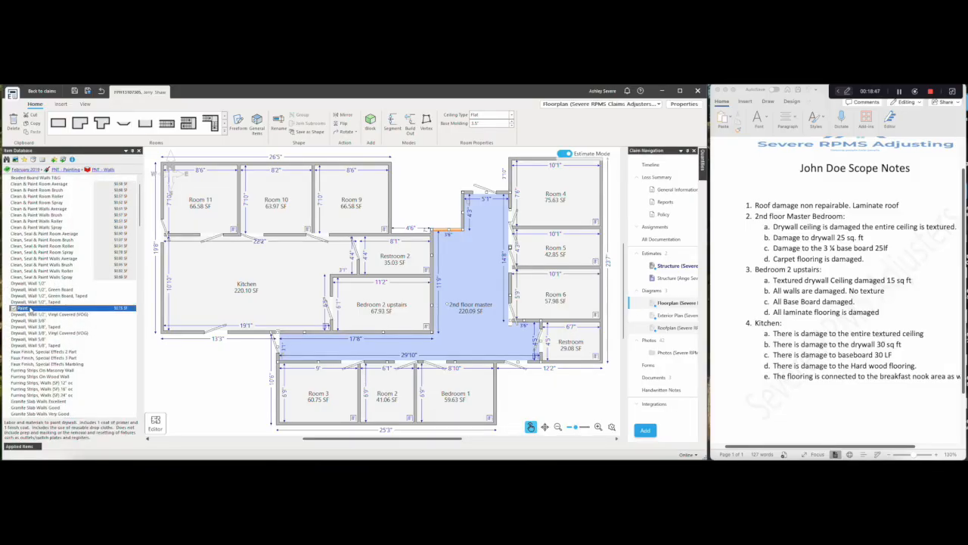
mouse_move(33, 310)
mouse_down()
mouse_move(454, 295)
mouse_move(481, 271)
mouse_move(465, 249)
mouse_move(434, 269)
mouse_up()
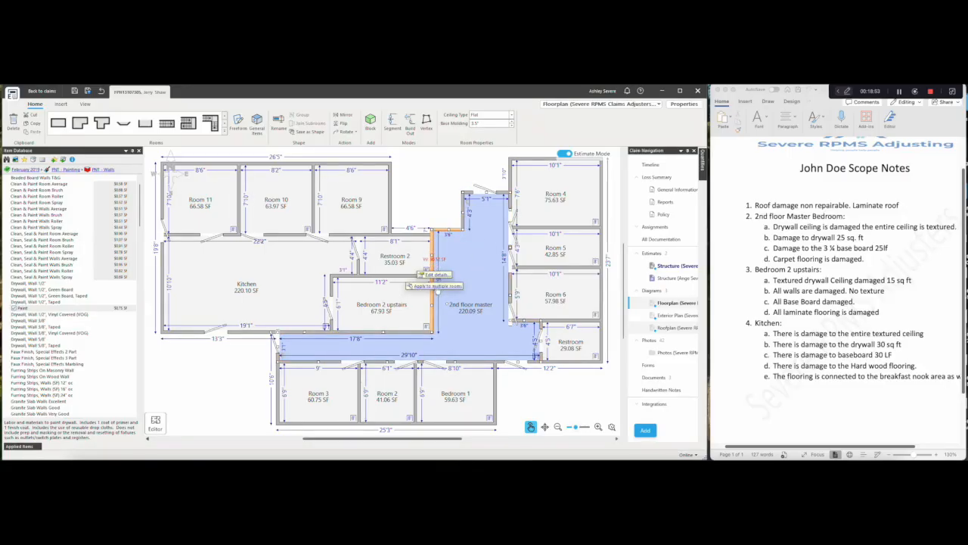
click(438, 287)
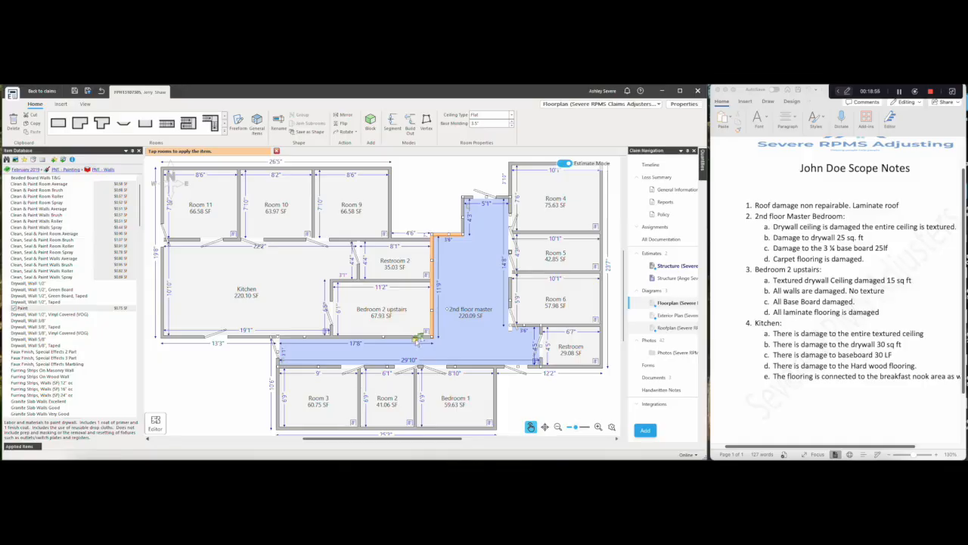
click(277, 151)
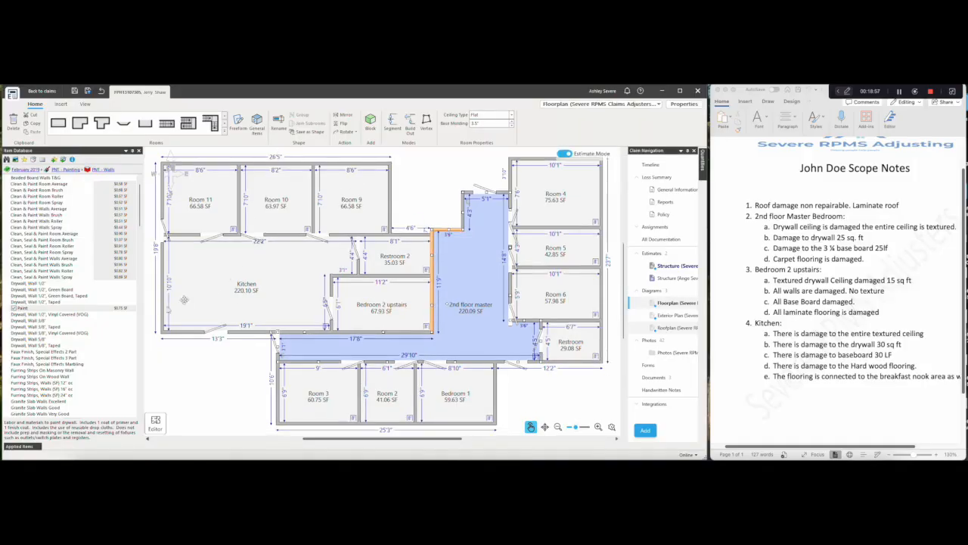
- Apply the taped 1/2" drywall Paint item to the 2nd floor master's 17'8" wall, short end wall, 29'10" wall and the wall beside the Restroom
click(58, 309)
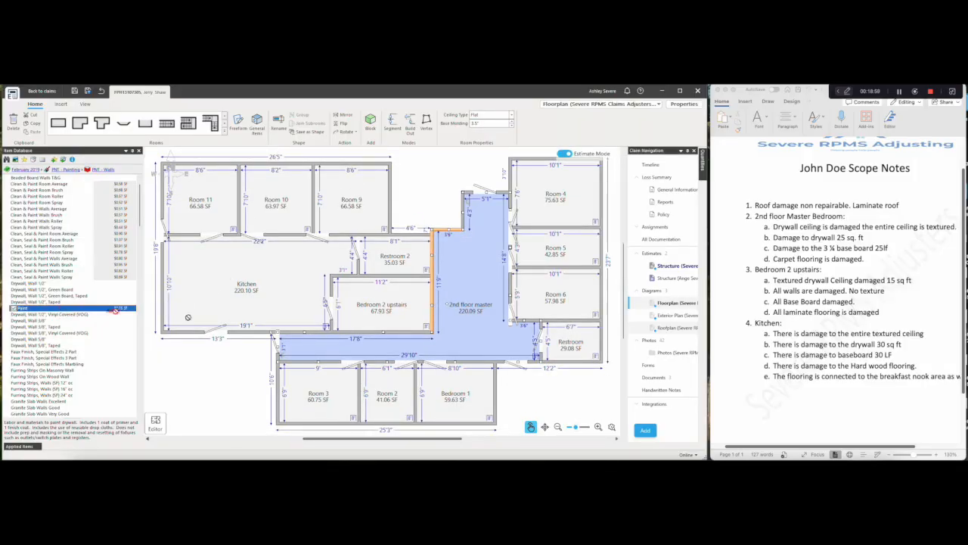
click(400, 333)
drag(402, 335, 402, 336)
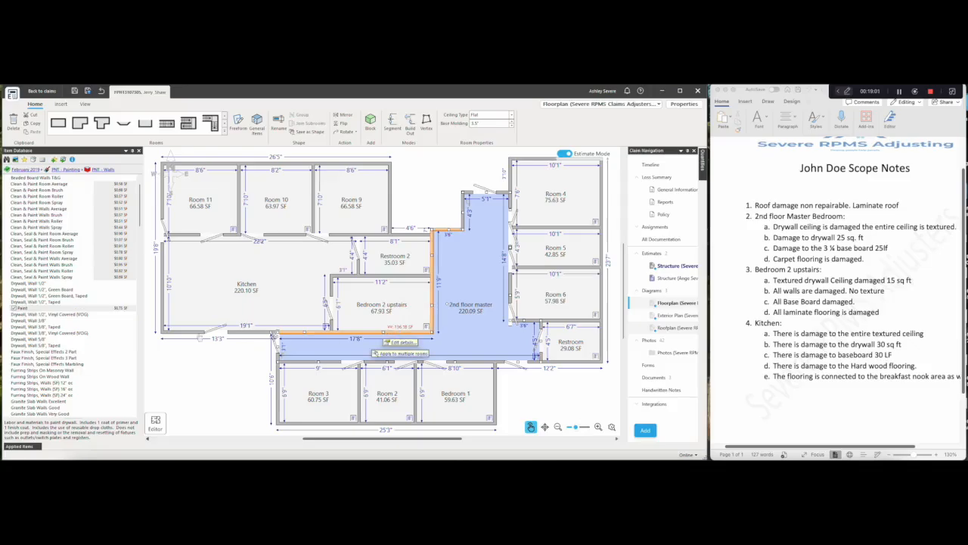
mouse_move(66, 309)
mouse_down()
mouse_move(263, 335)
mouse_move(299, 350)
mouse_move(279, 356)
mouse_up()
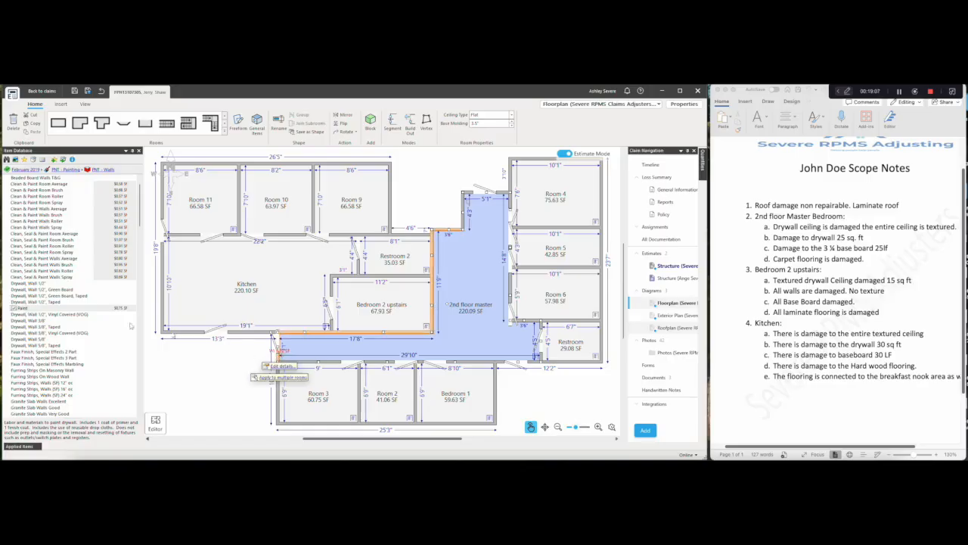
drag(54, 309, 318, 361)
mouse_move(62, 309)
mouse_down()
mouse_move(381, 343)
mouse_move(536, 332)
mouse_up()
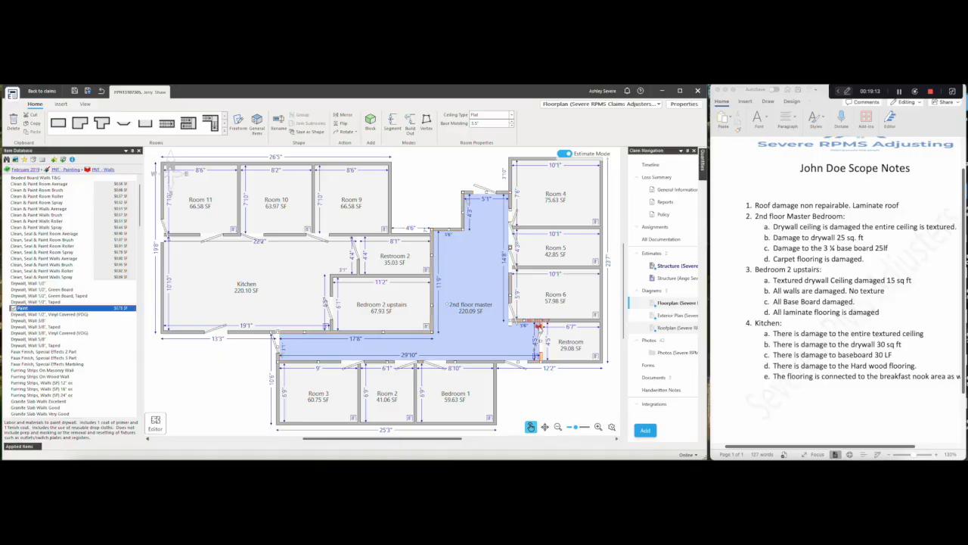
- Apply the Paint item for Drywall, Wall 1/2", Taped to the remaining walls of the 2nd floor master
mouse_move(76, 308)
mouse_down()
mouse_move(490, 331)
mouse_move(522, 323)
mouse_move(470, 307)
mouse_move(501, 297)
mouse_up()
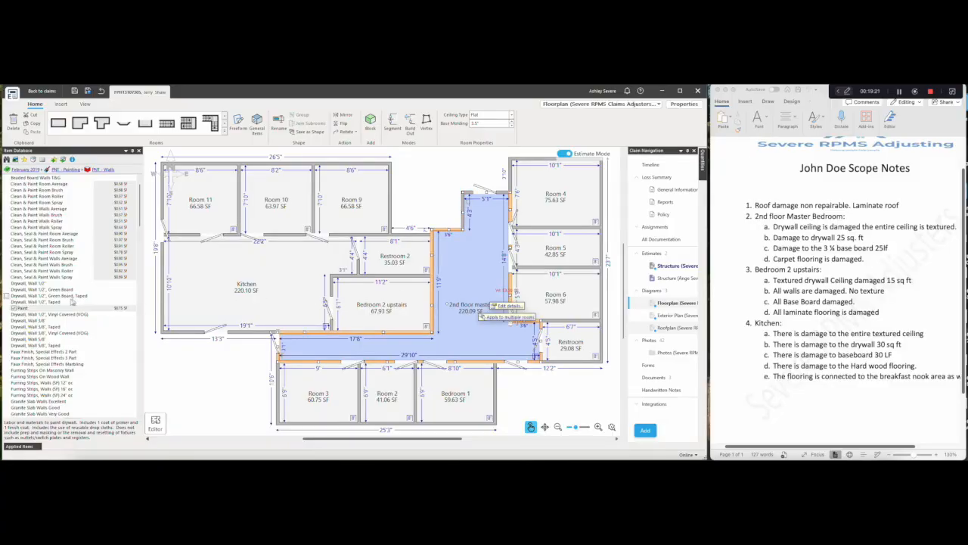
mouse_move(35, 309)
mouse_down()
mouse_move(250, 273)
mouse_move(498, 199)
mouse_up()
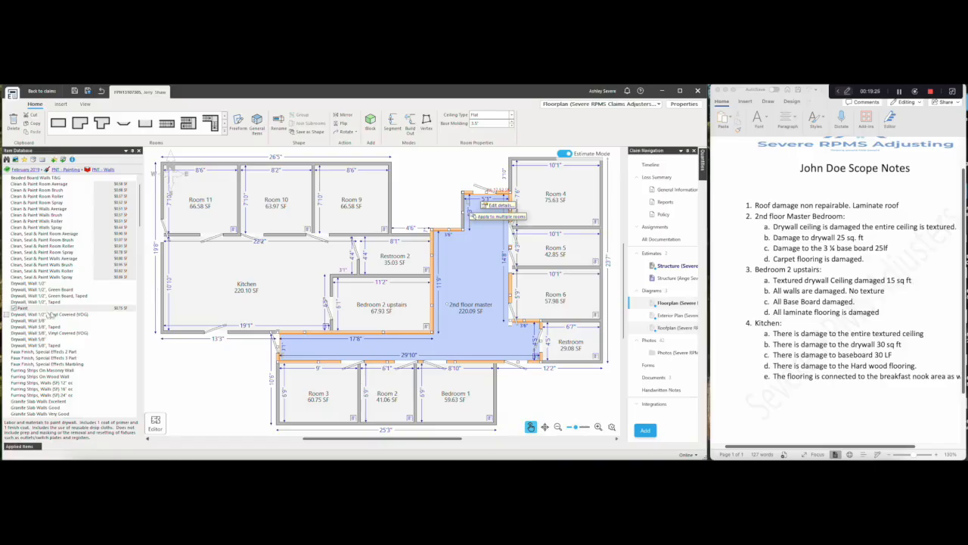
drag(49, 309, 469, 219)
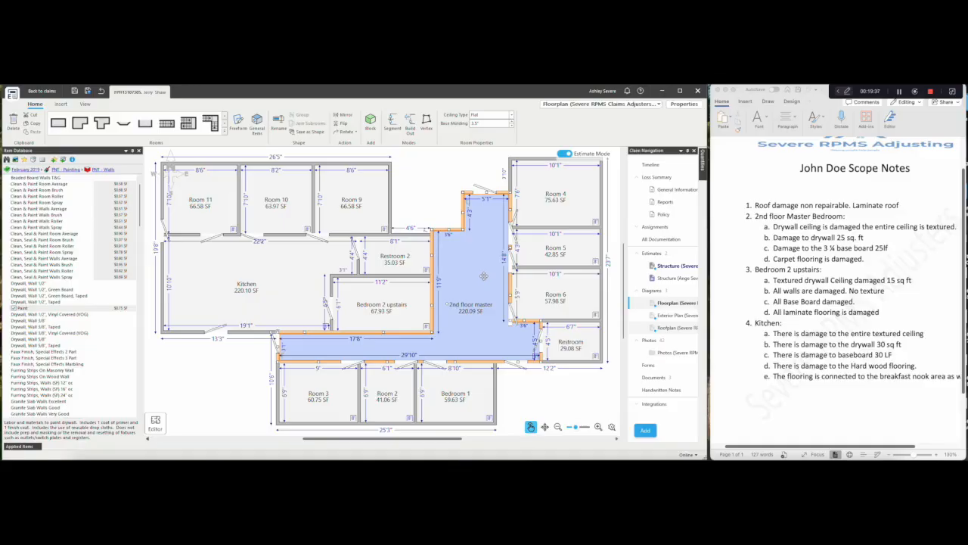
- From the My Full Room Replace list, apply the Carpet Pad, Good tear-out and replace items to the 2nd floor master's floor
click(34, 161)
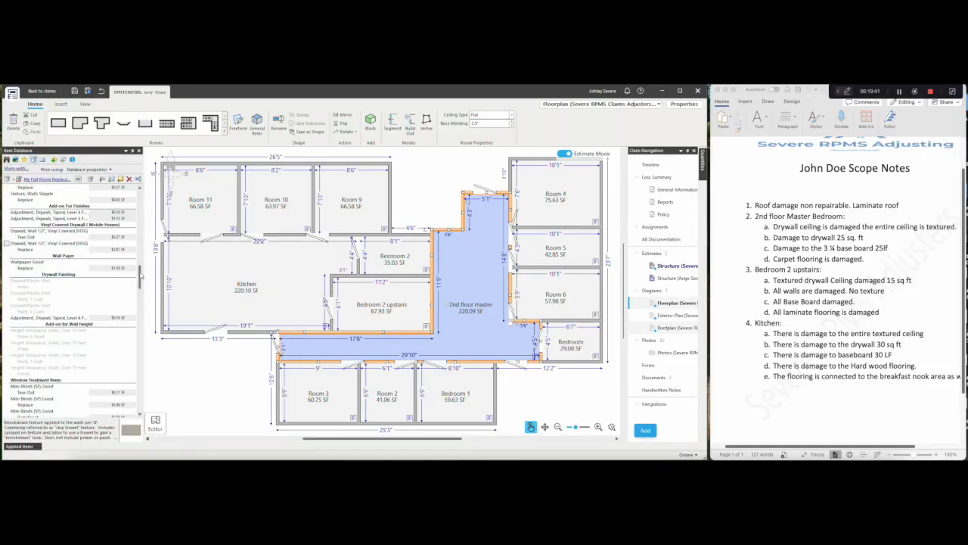
drag(141, 275, 134, 320)
click(58, 269)
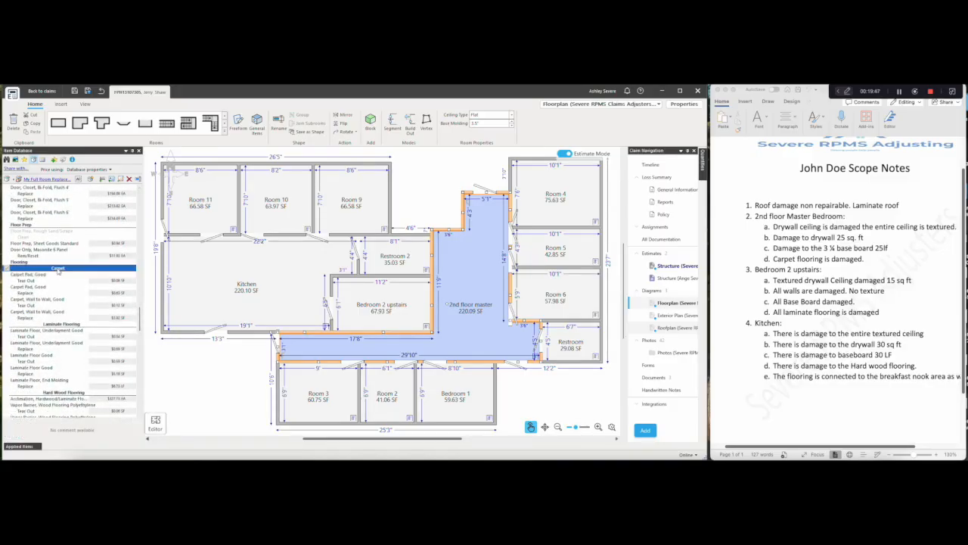
drag(56, 270, 460, 279)
click(43, 277)
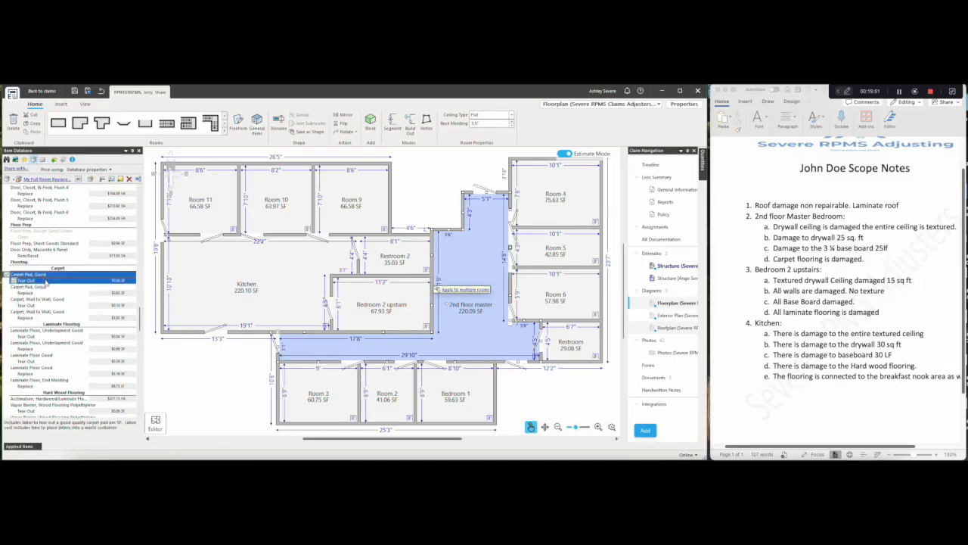
ctrl+click(46, 293)
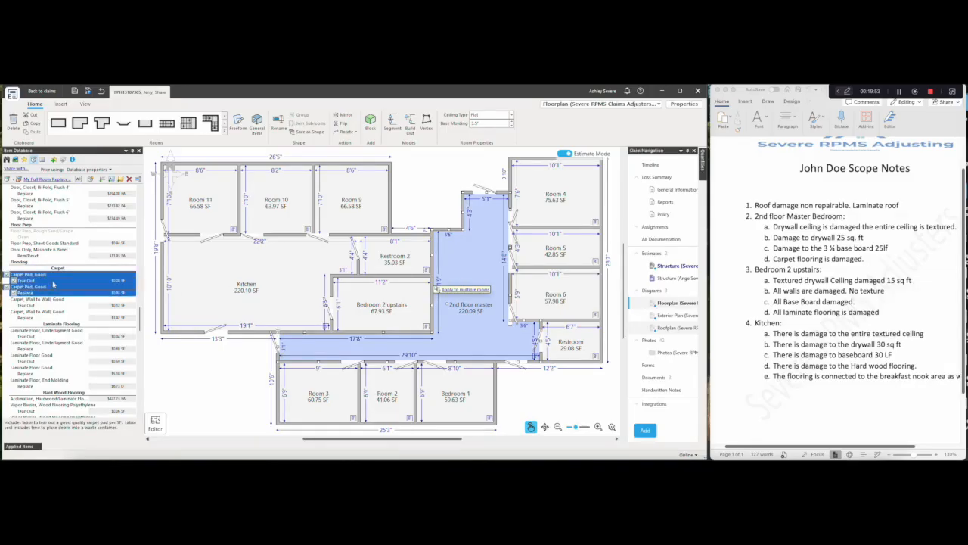
drag(54, 280, 458, 281)
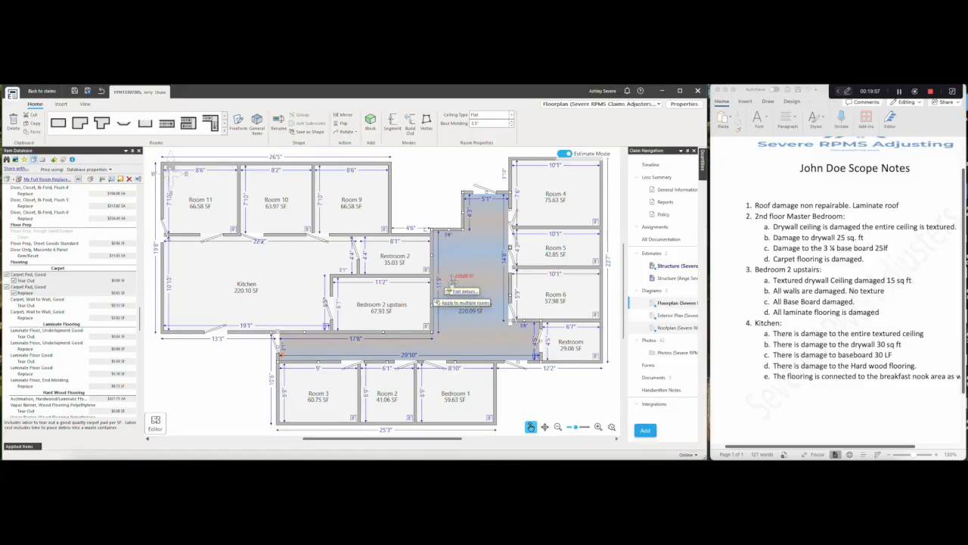
- Apply the Carpet, Wall to Wall, Good tear-out and replace items to the 2nd floor master's floor
click(7, 300)
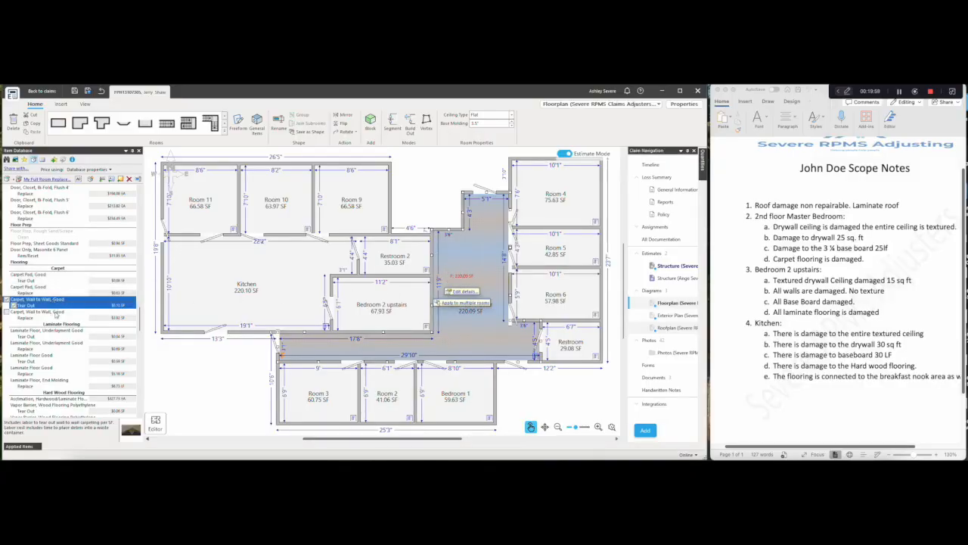
shift+click(56, 313)
drag(55, 313, 472, 292)
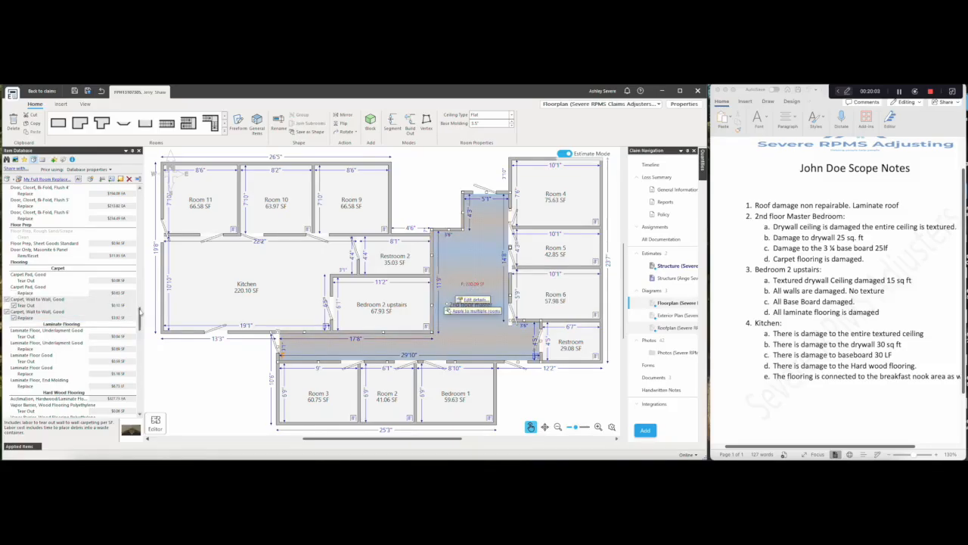
- Try to apply the Base Boards group from the full room list to the 2nd floor master
mouse_move(139, 310)
mouse_down()
mouse_move(136, 369)
mouse_move(140, 360)
mouse_up()
click(108, 282)
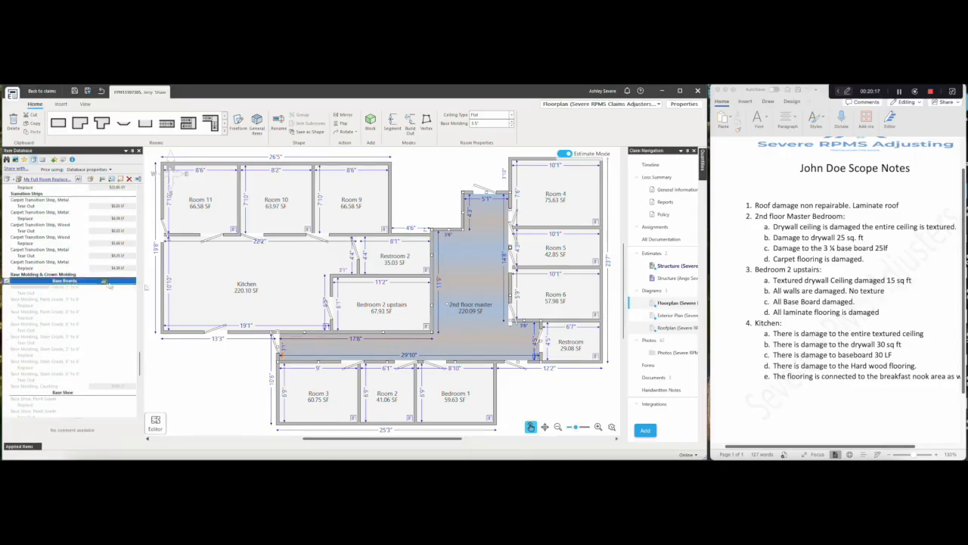
drag(108, 281, 436, 286)
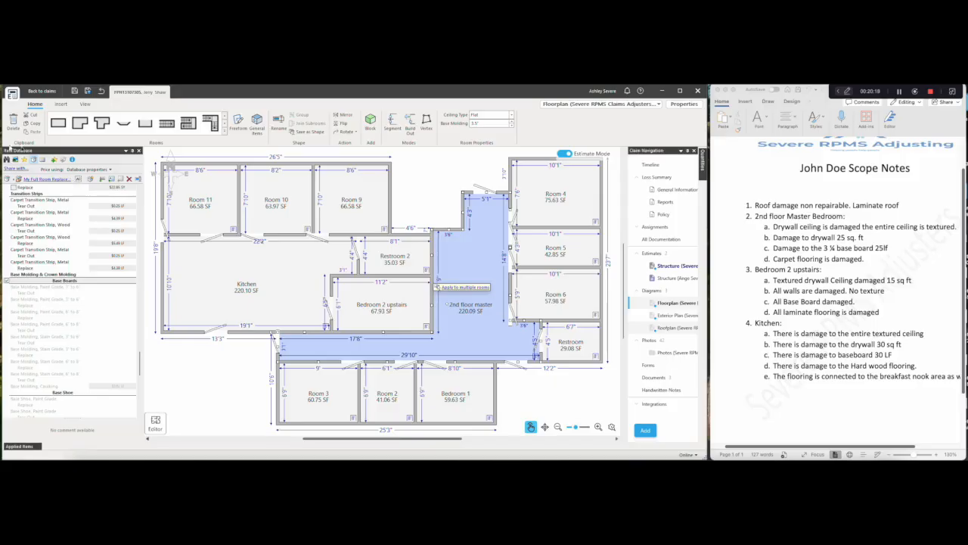
- Search the item database for base moulding and select the Base Molding Colonial, 3 1/4" painting item
click(6, 159)
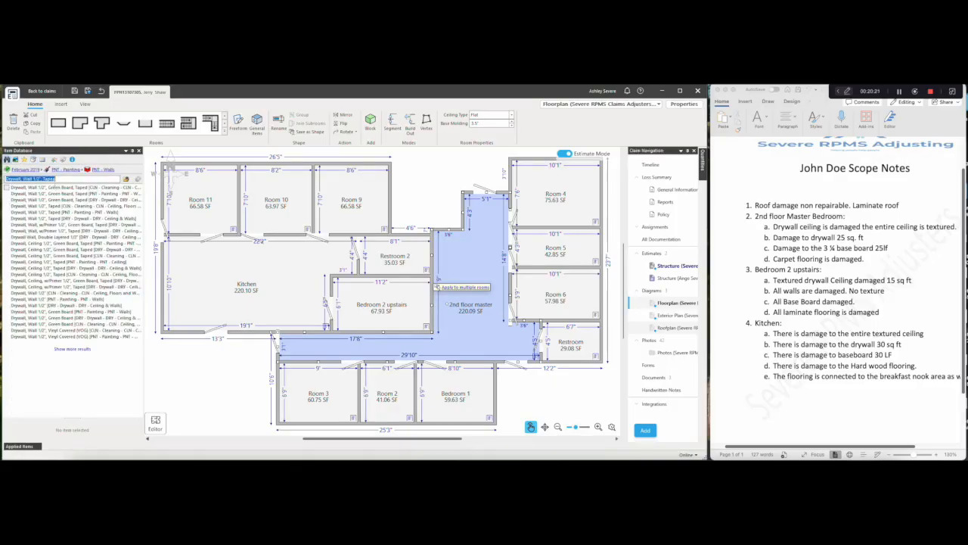
text(Bas)
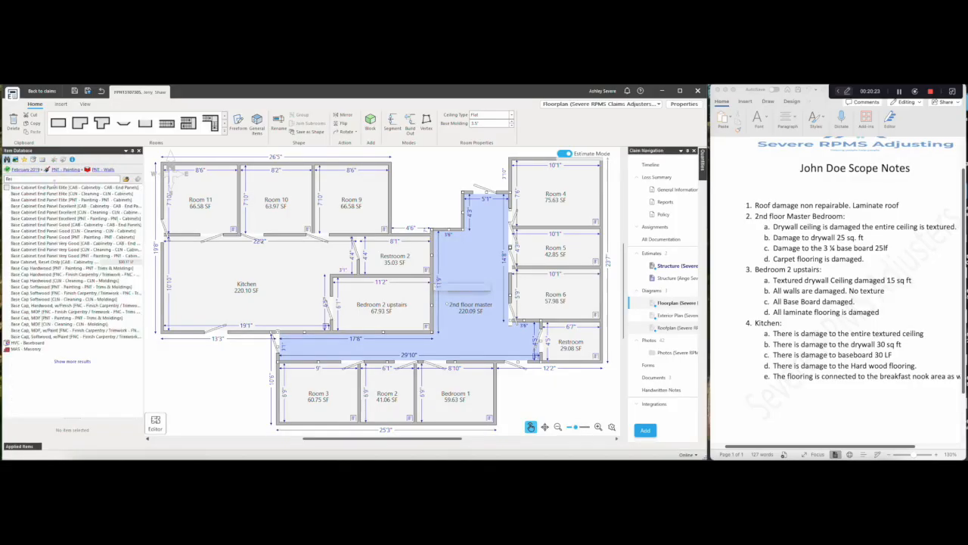
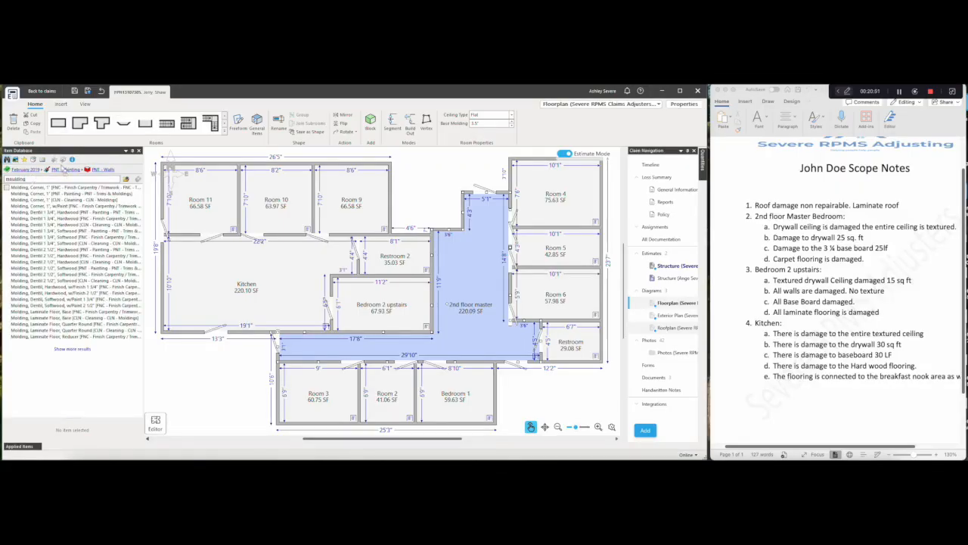
click(34, 161)
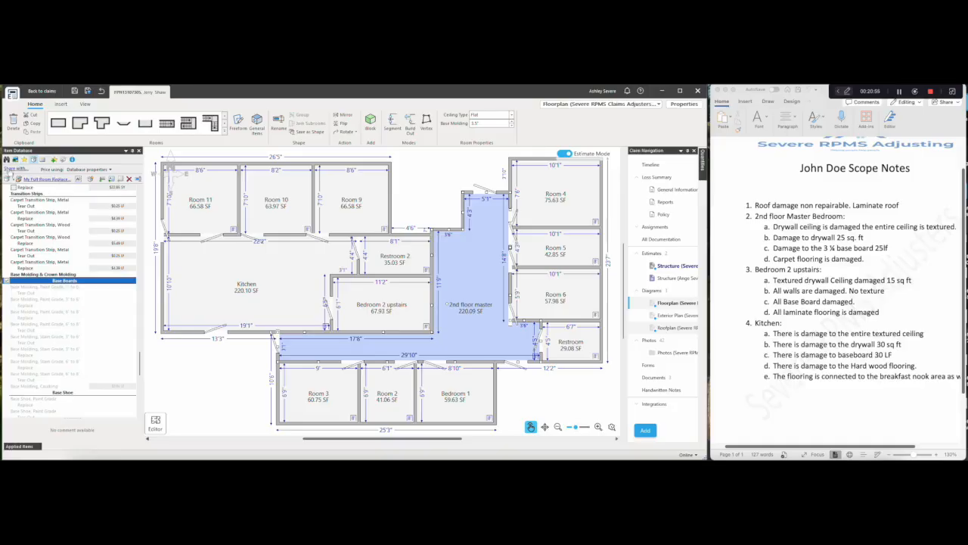
click(6, 160)
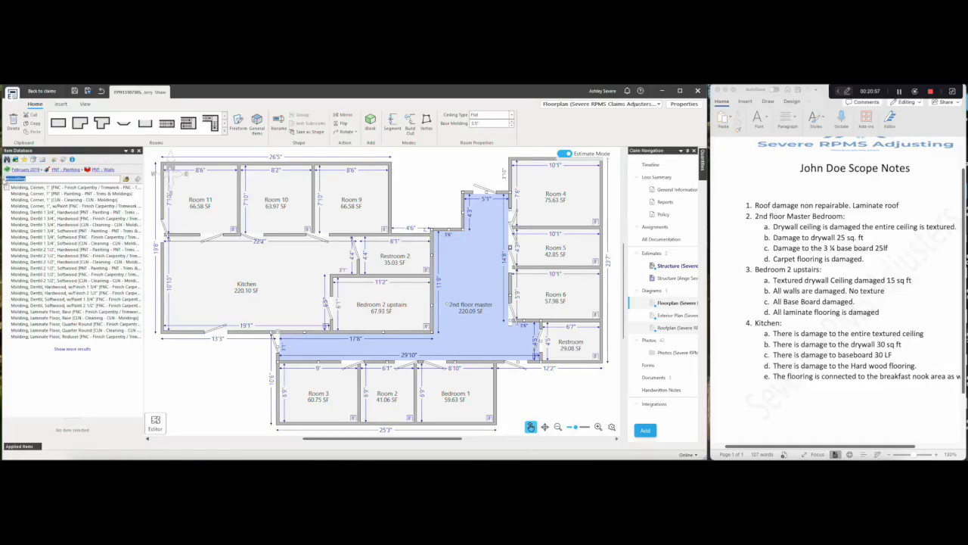
click(9, 179)
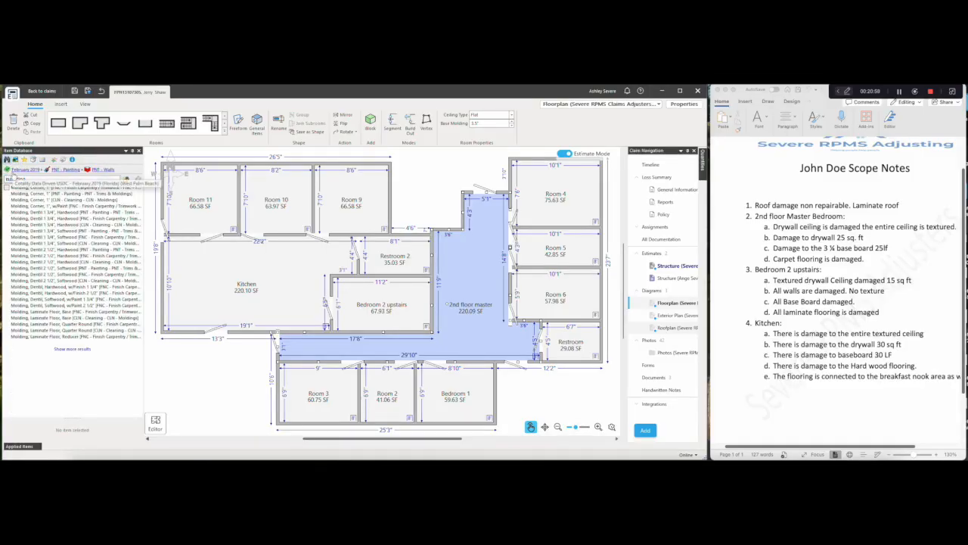
text(Base moulding)
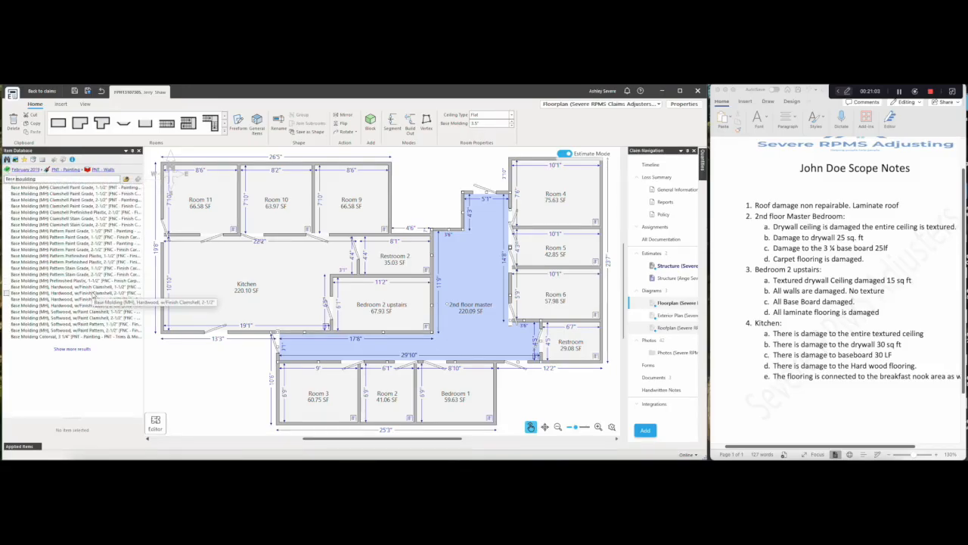
click(43, 337)
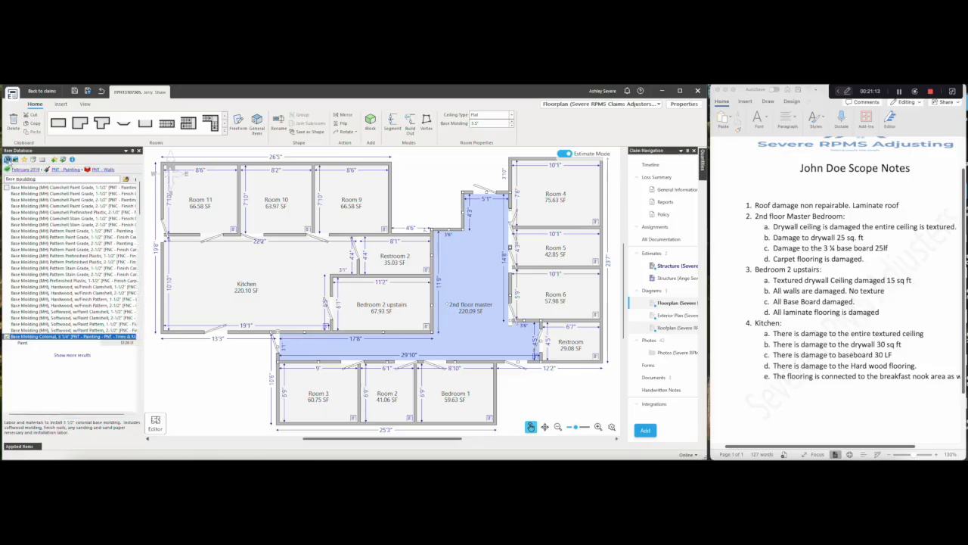
- Repeat the base moulding search from the top level of the February 2019 database and select Base Molding Colonial, 3 1/4"
click(7, 159)
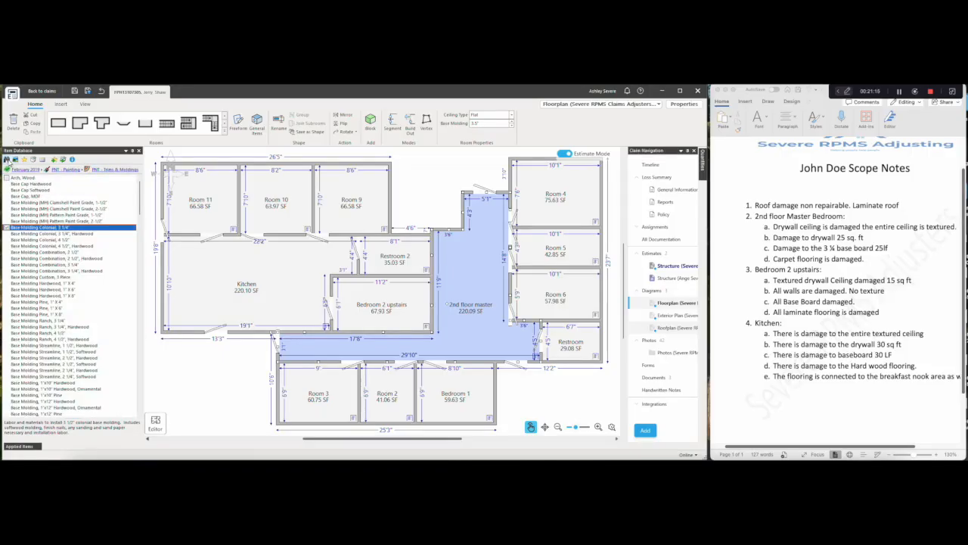
click(7, 159)
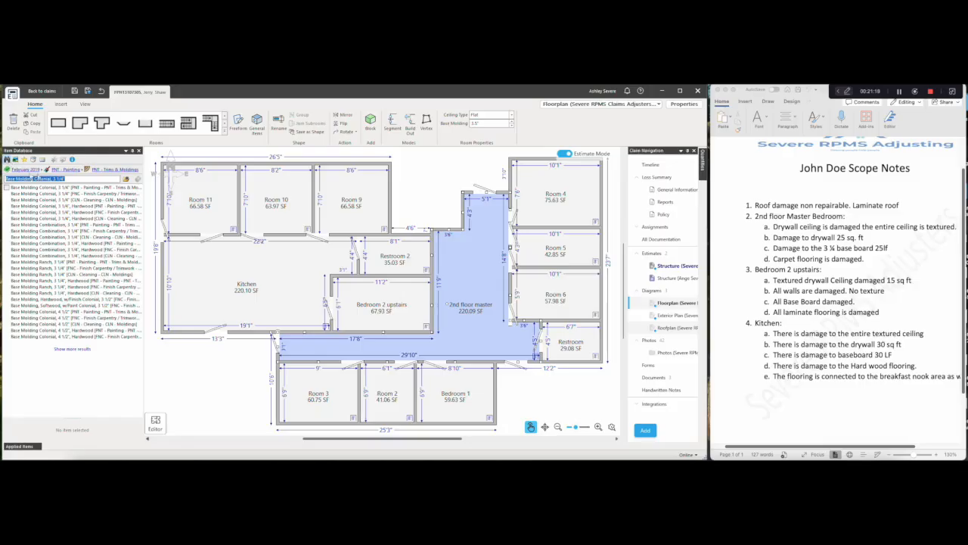
click(26, 170)
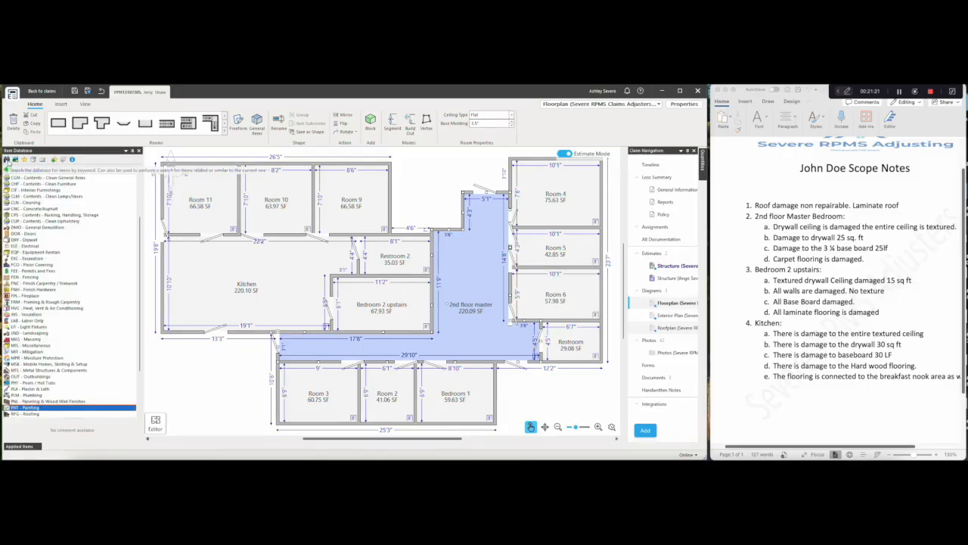
click(7, 160)
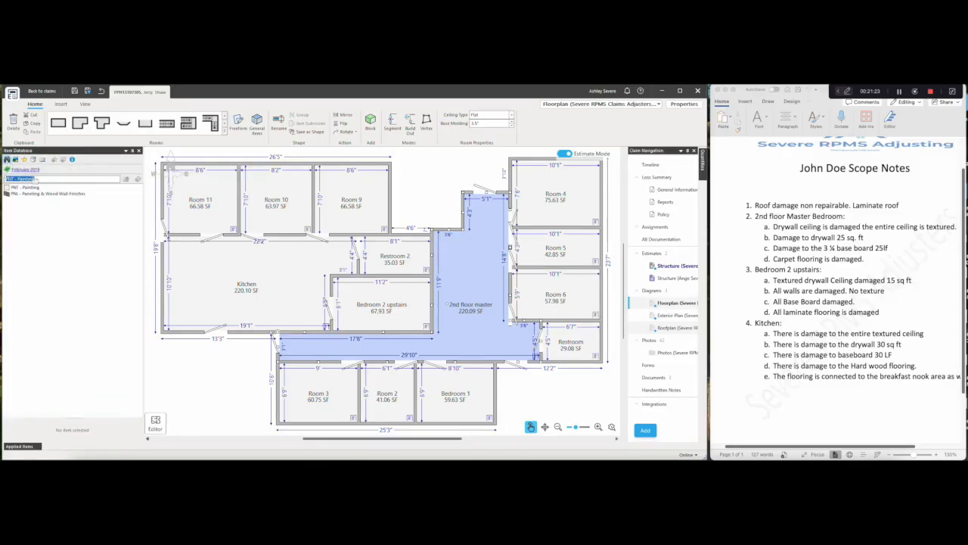
key(BackSpace)
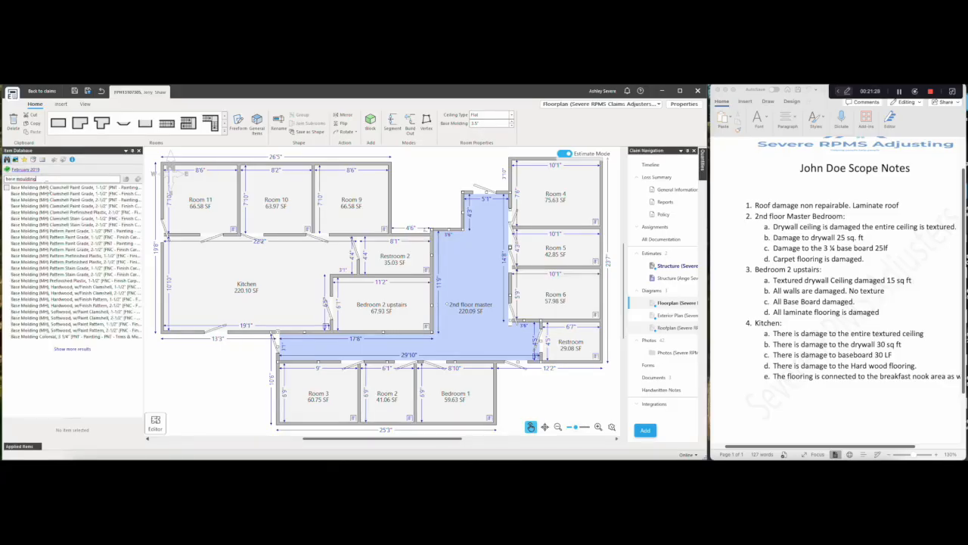
click(30, 337)
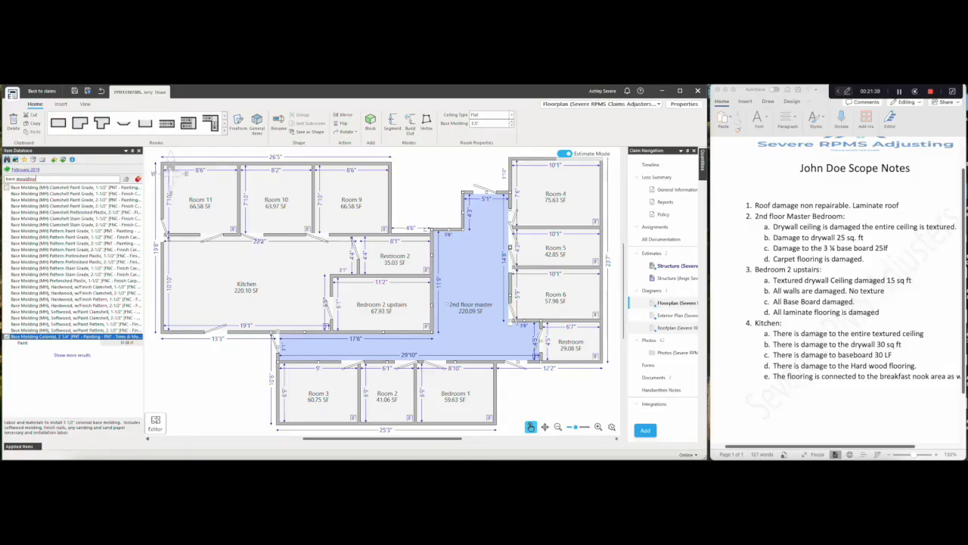
- Return to the database's category list and check the 2nd floor master's room quantities
click(32, 171)
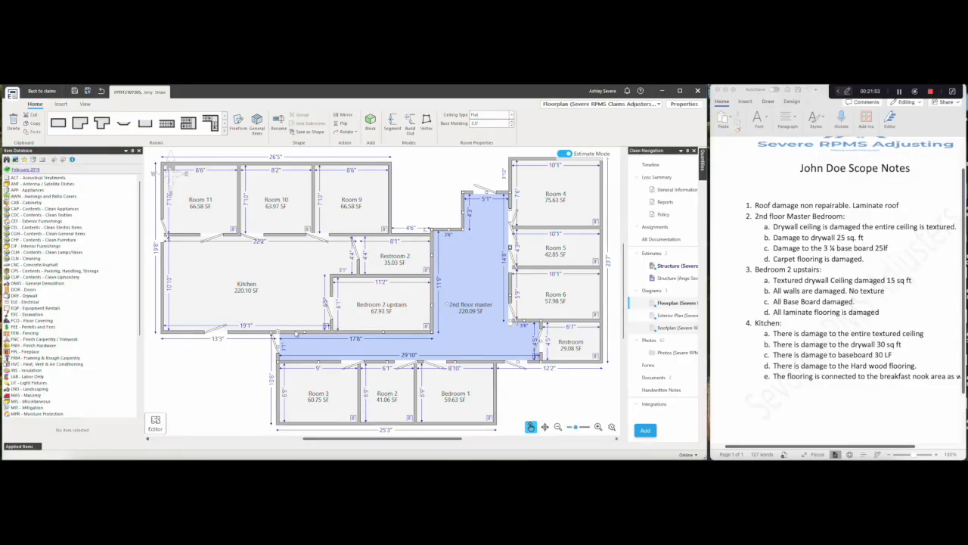
click(699, 171)
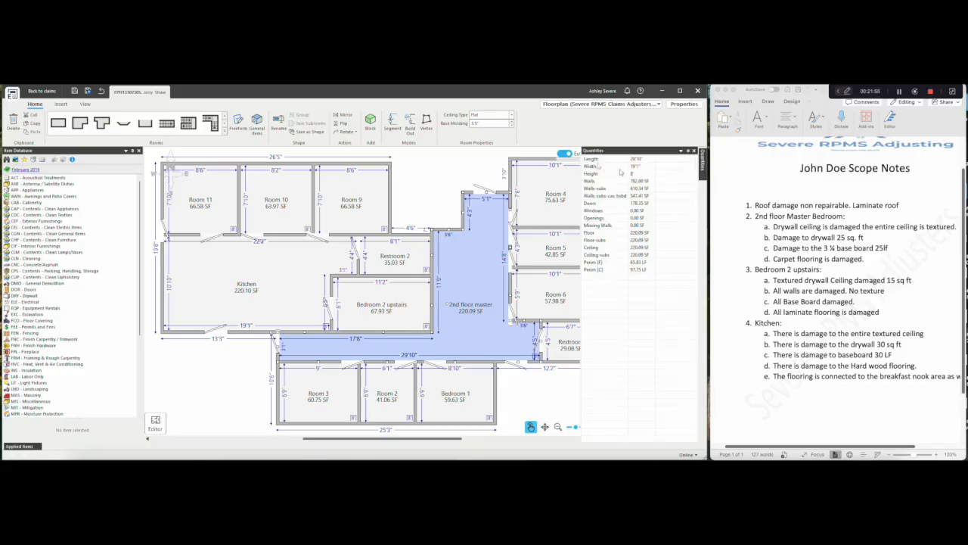
click(686, 150)
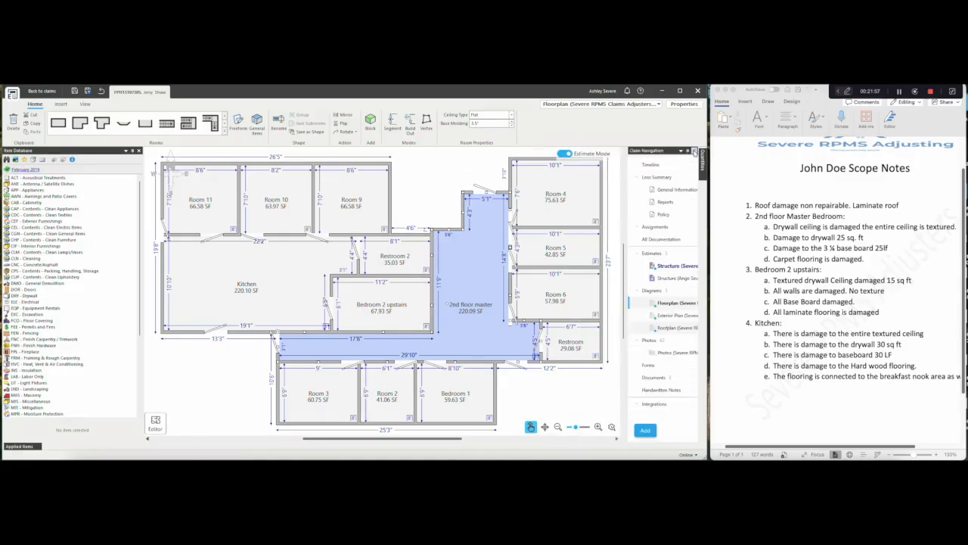
- Change the claim's default pricing database to July 2025 in the loss summary options and reprice all existing estimates
click(657, 177)
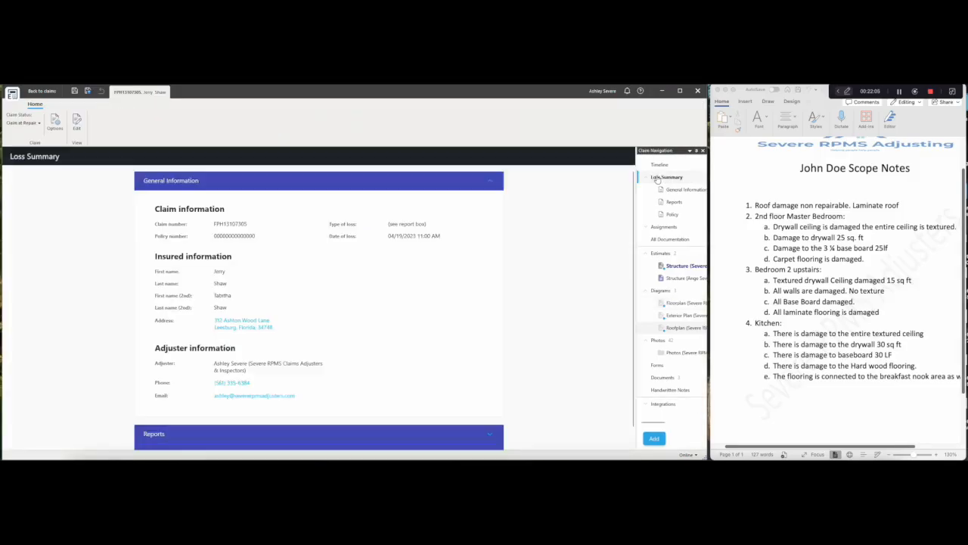
click(56, 128)
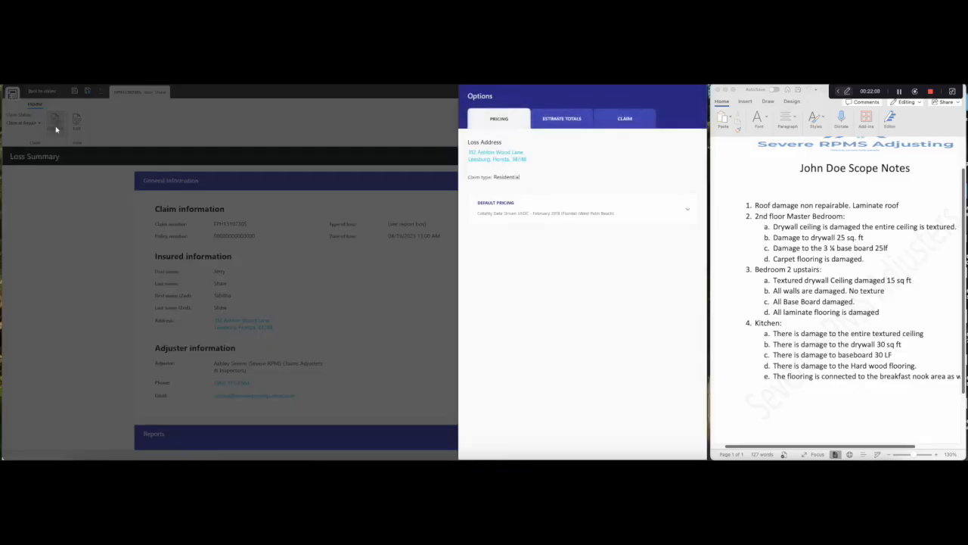
click(544, 210)
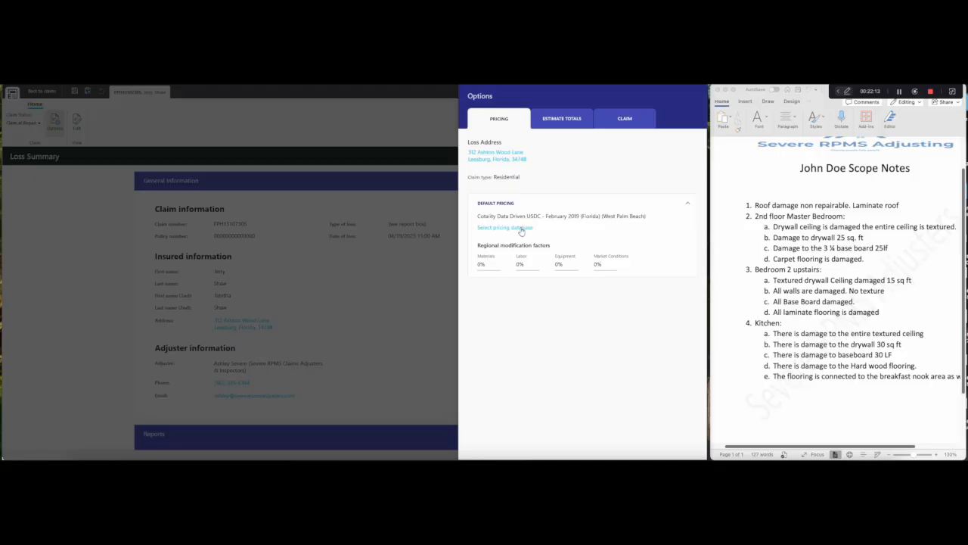
click(522, 229)
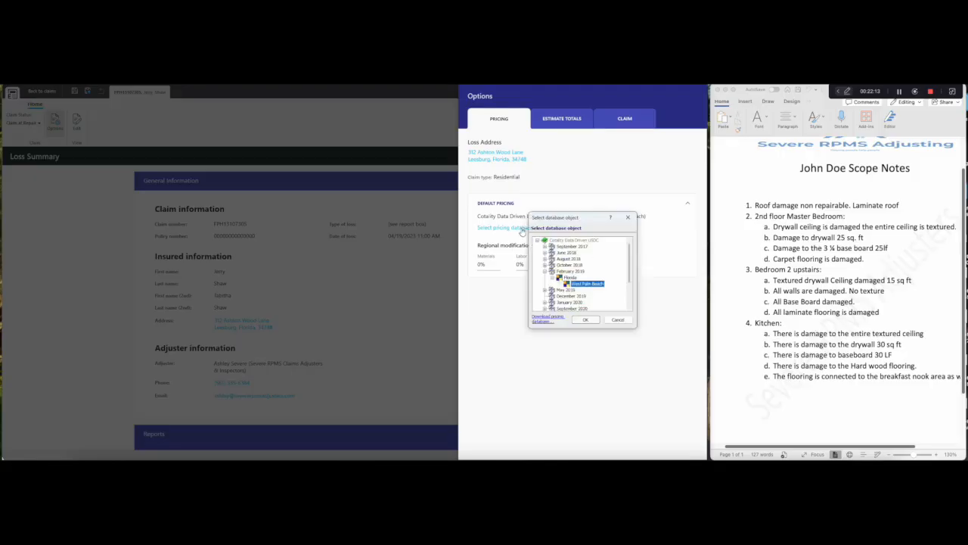
scroll(585, 299, down, 2)
click(568, 302)
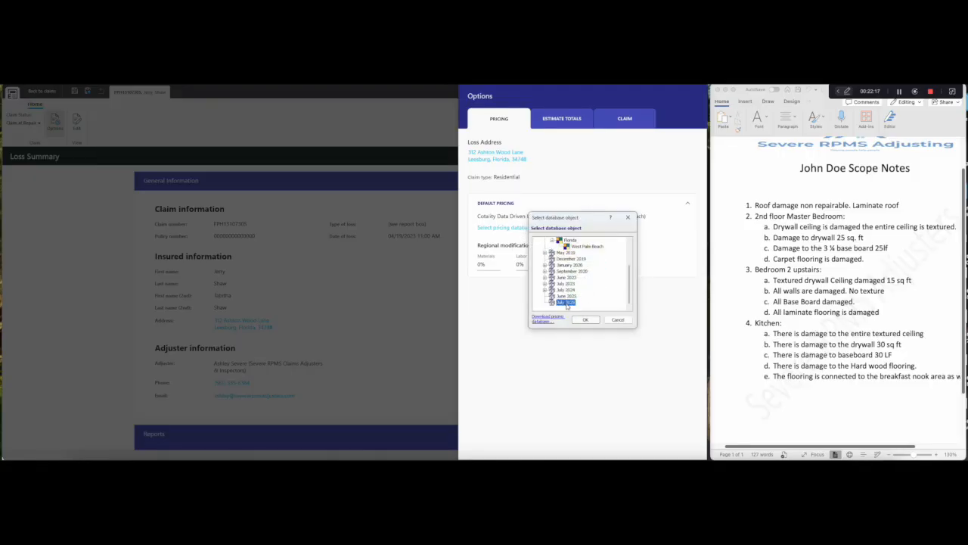
click(582, 321)
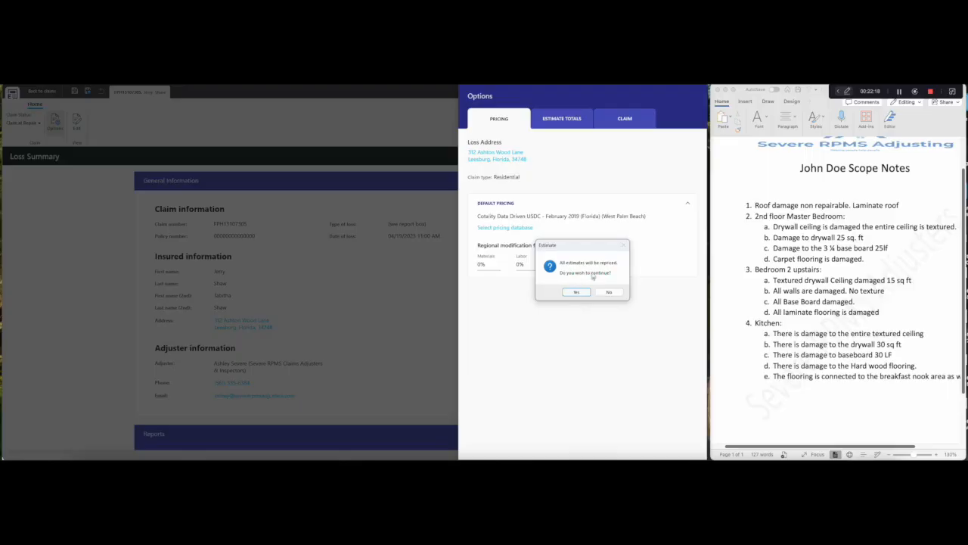
click(583, 292)
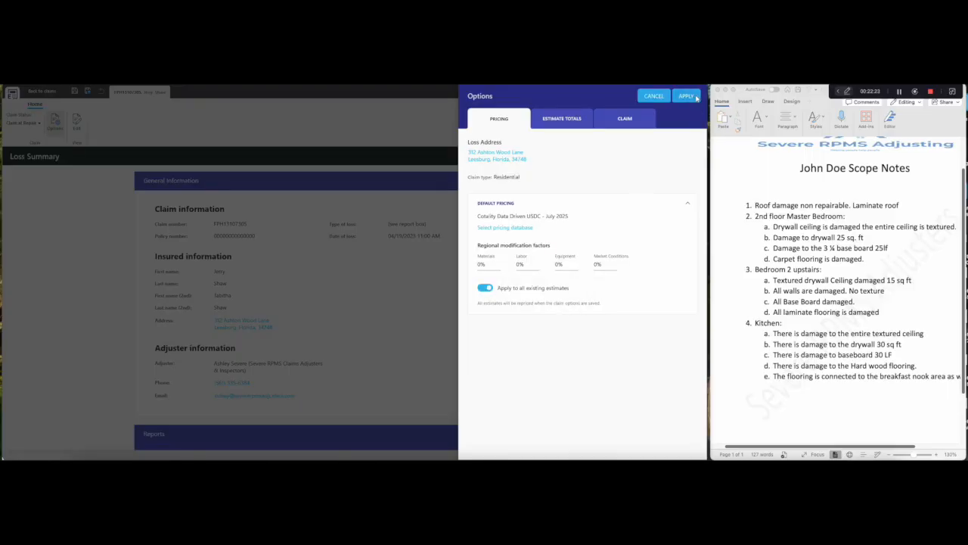
click(695, 97)
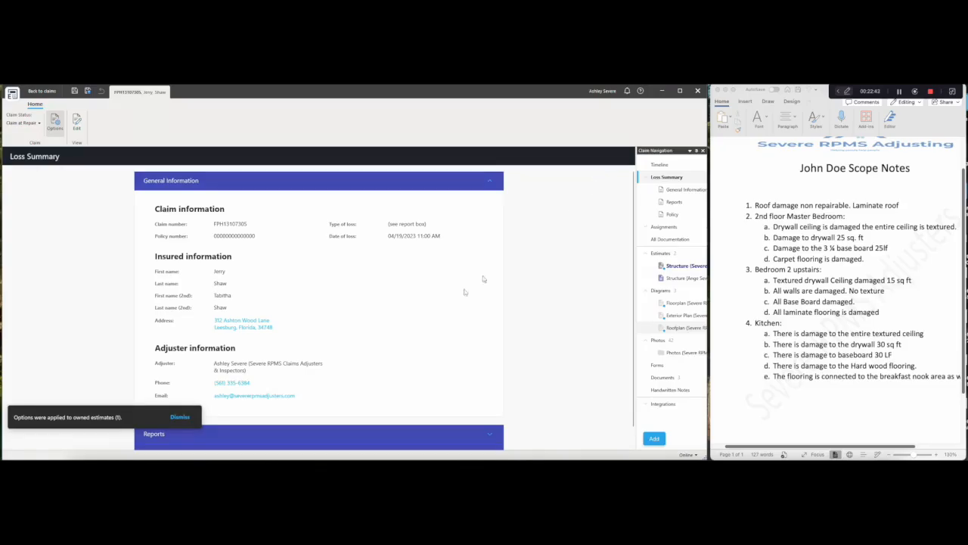
click(183, 420)
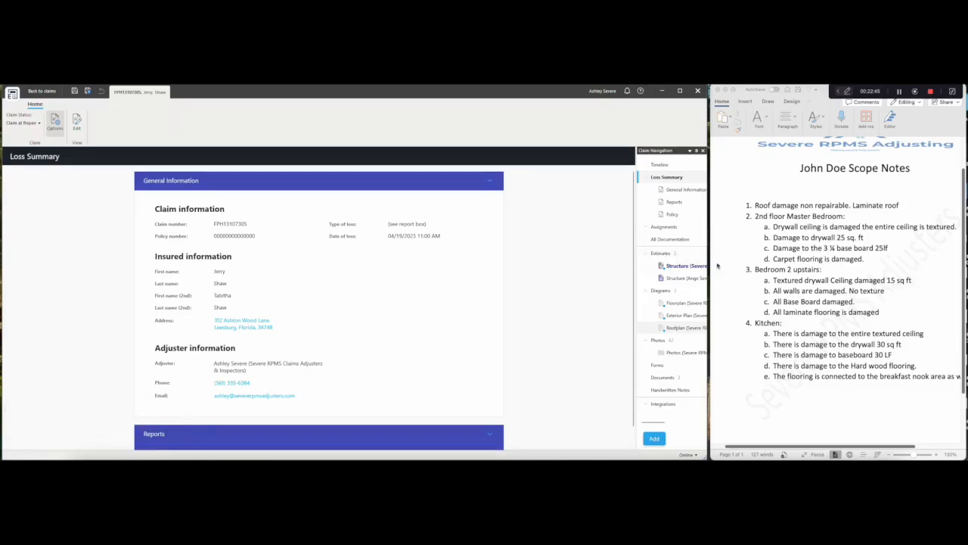
- Return to the Severe RPMS floorplan and search the July 2025 item database for "base"
click(678, 303)
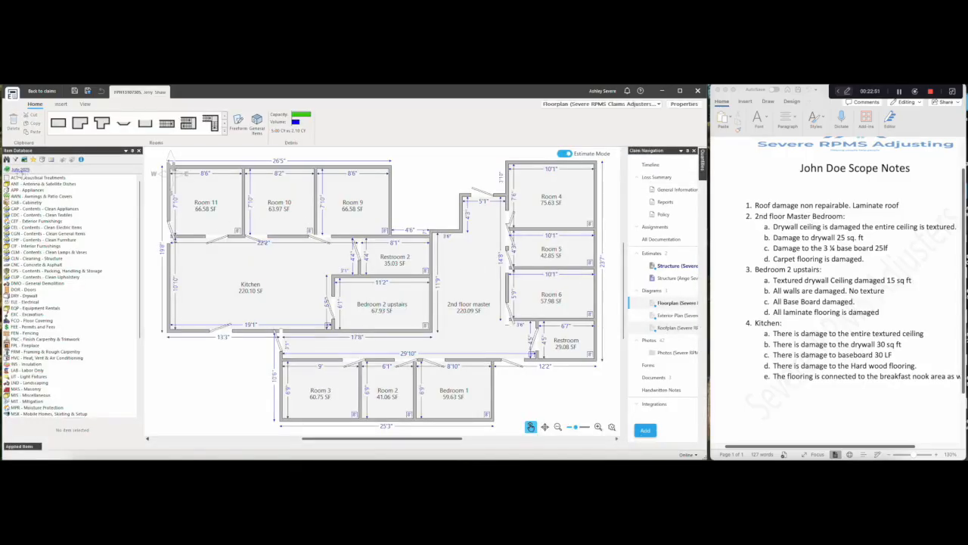
click(7, 159)
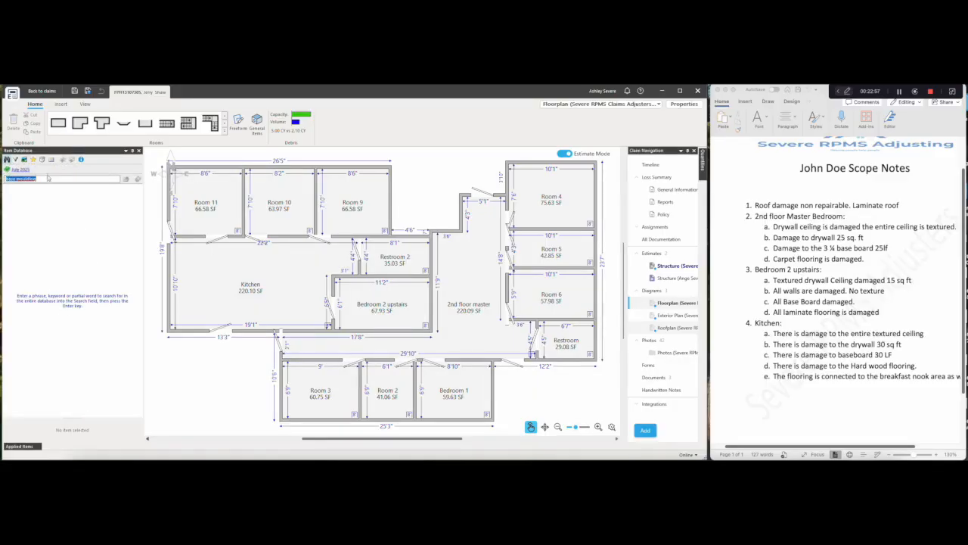
key(BackSpace)
key(Return)
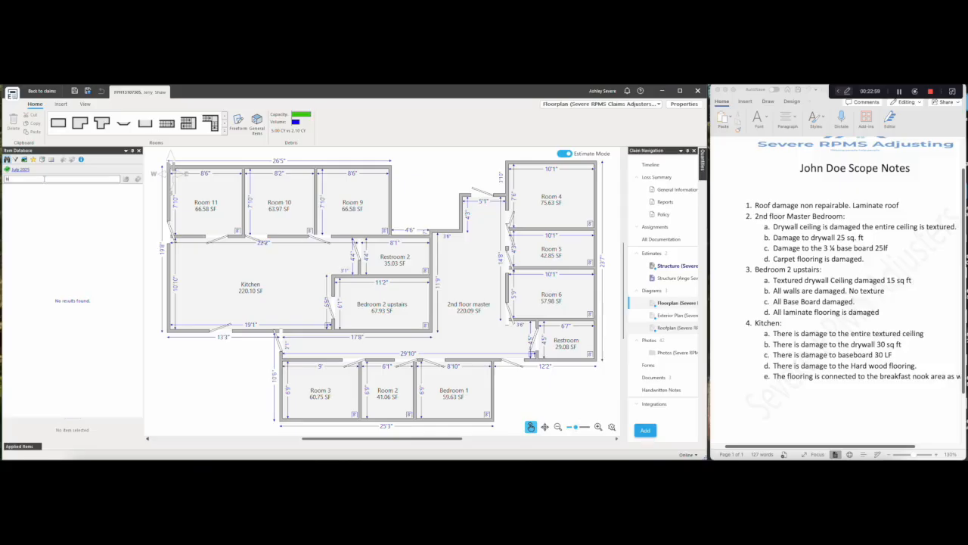
key(Return)
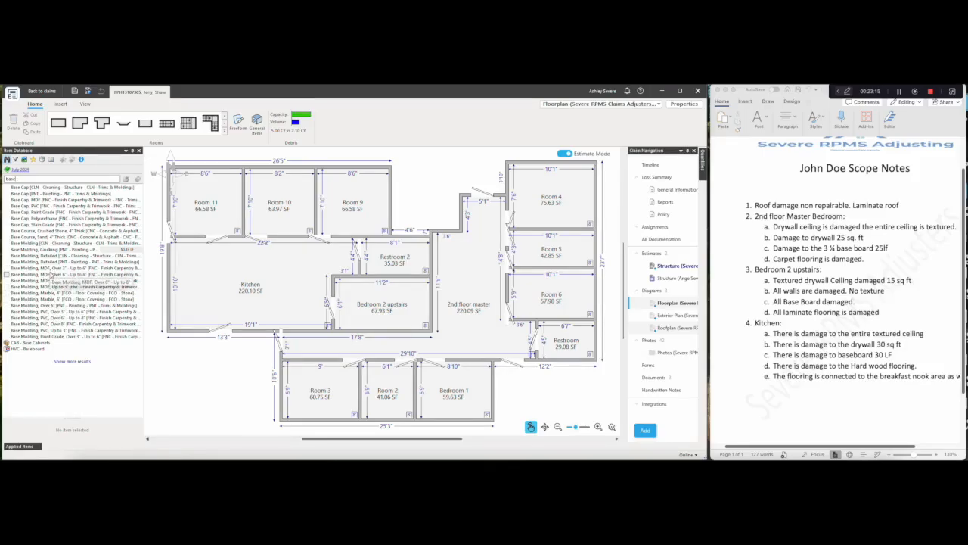
- Select the Tear Out and Replace actions of Base Molding, Paint Grade, Over 3" - Up to 6"
click(40, 269)
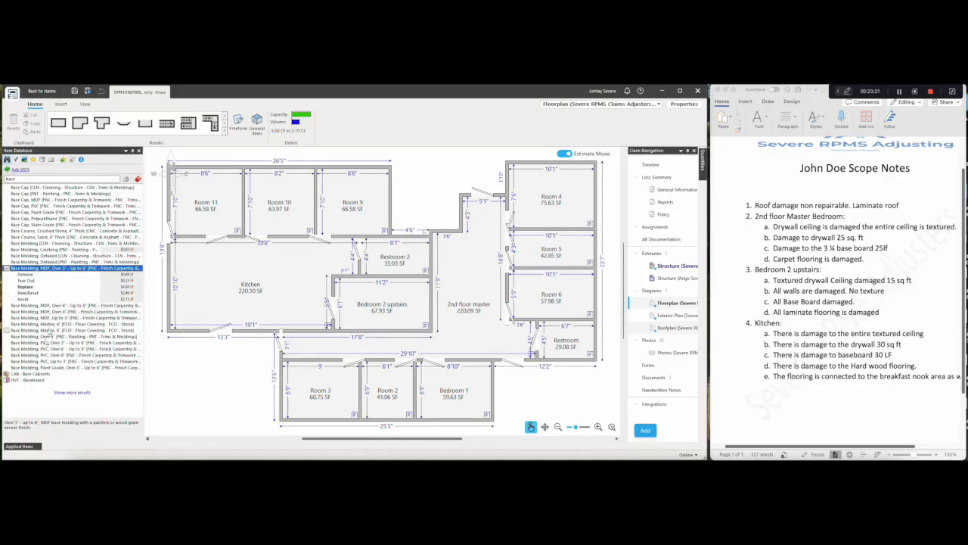
click(44, 369)
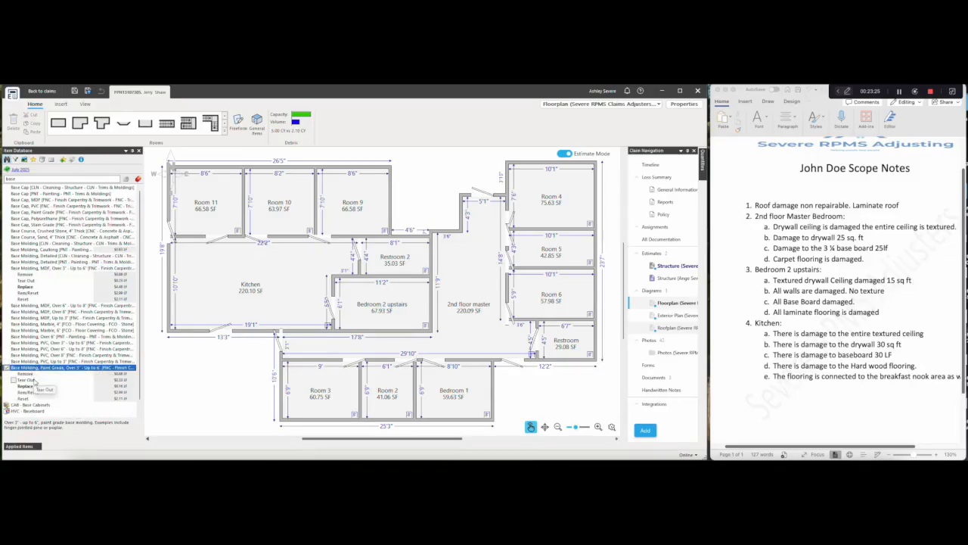
click(32, 380)
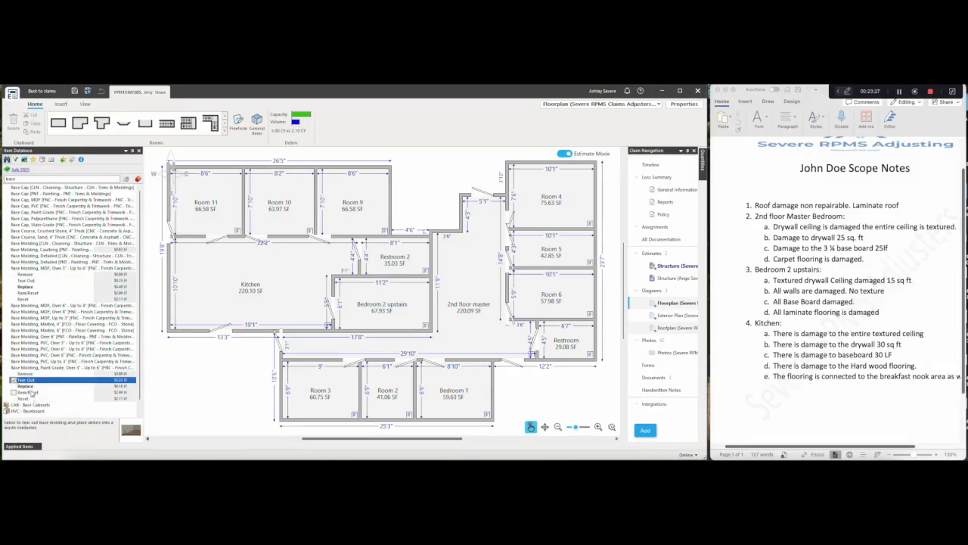
click(34, 386)
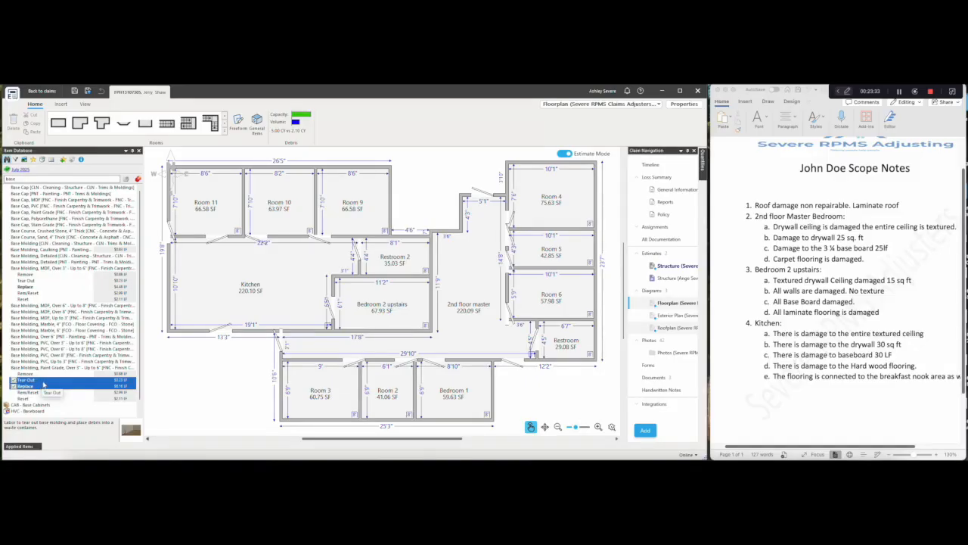
- Apply the tear out and replace items to the 2nd floor master's 17'8" wall with both quantities set to 25 LF
drag(49, 379, 407, 333)
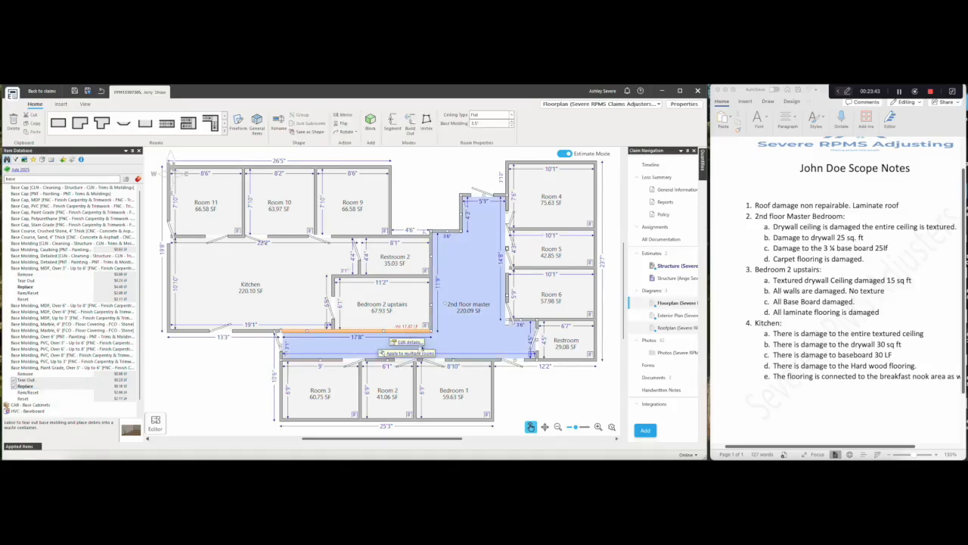
click(418, 241)
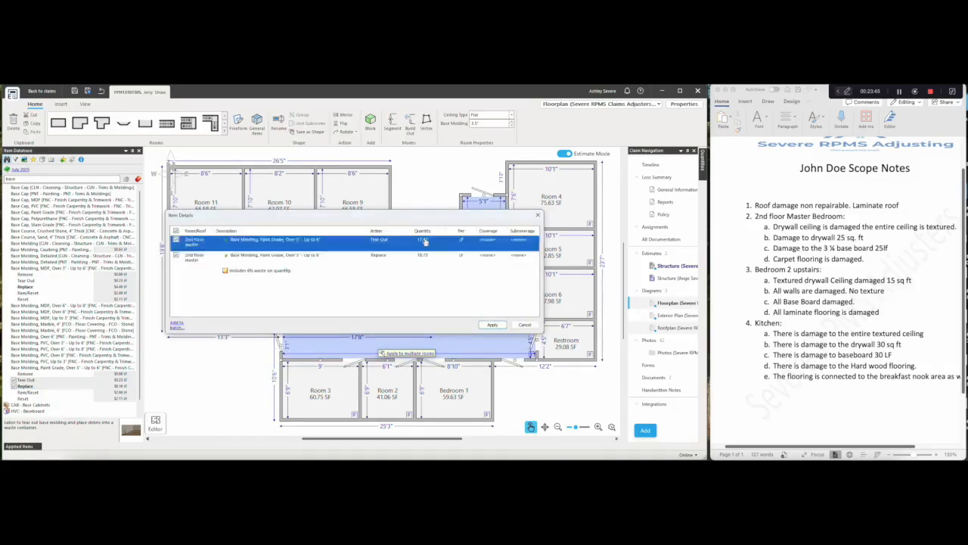
click(418, 240)
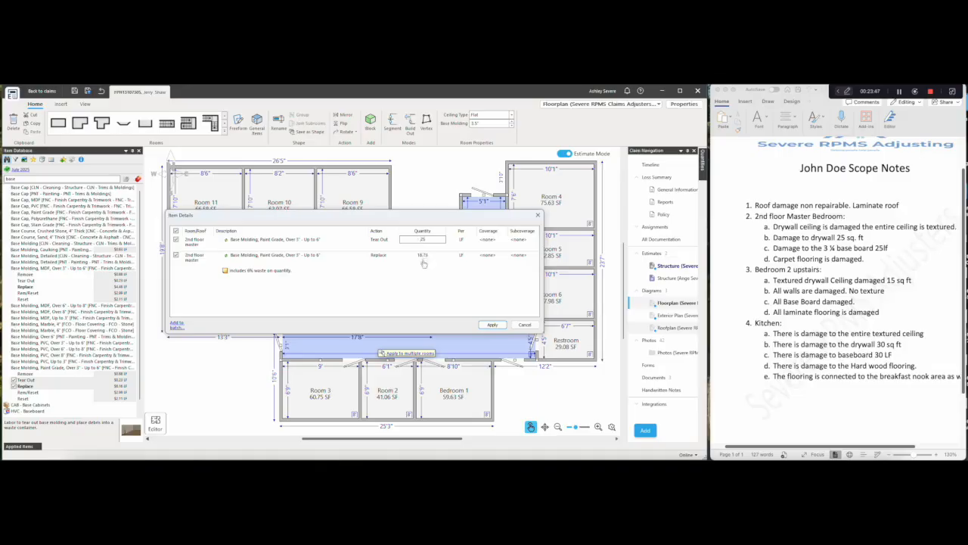
double_click(423, 258)
text(25)
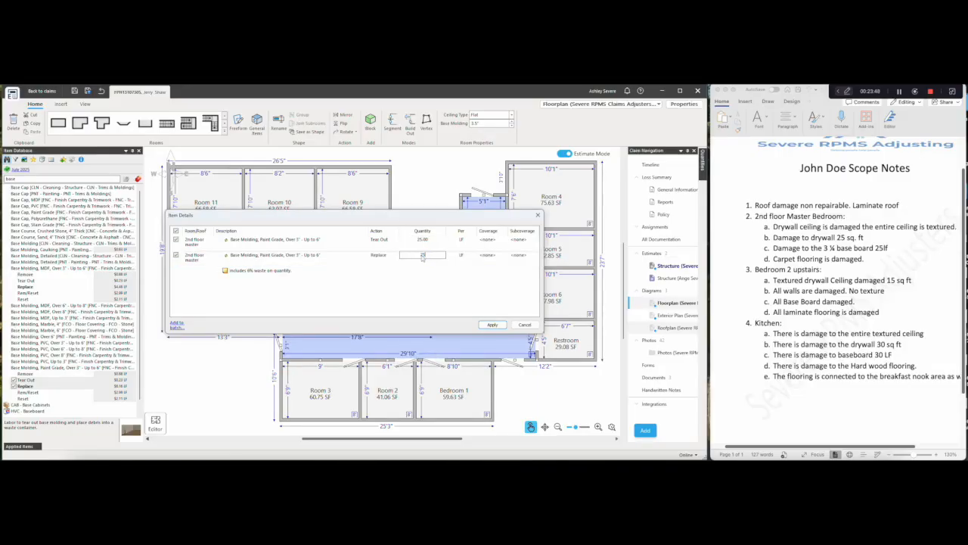
click(493, 325)
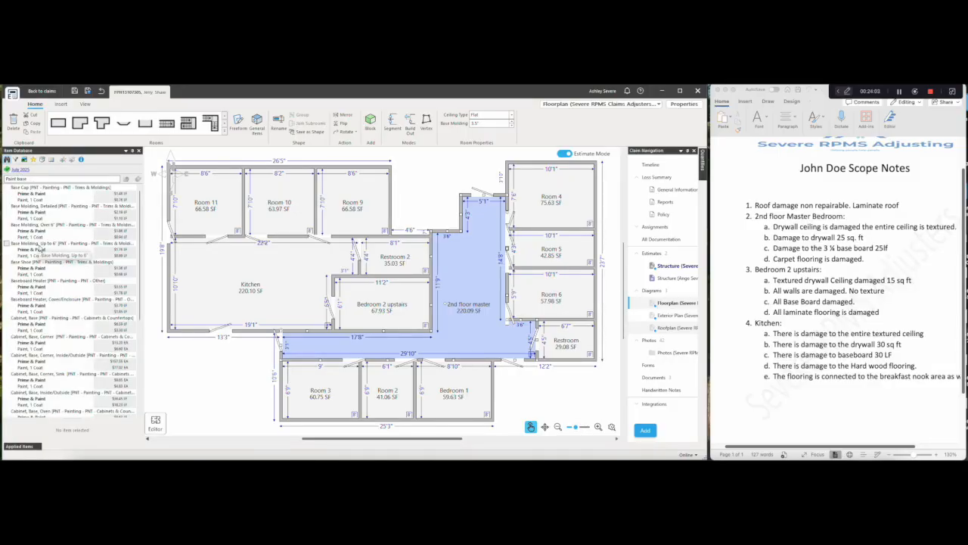
- From a "Paint base" search, apply Base Molding, Up to 6", Prime & Paint to the 2nd floor master's 17'8" wall, adjusting its quantity
click(40, 243)
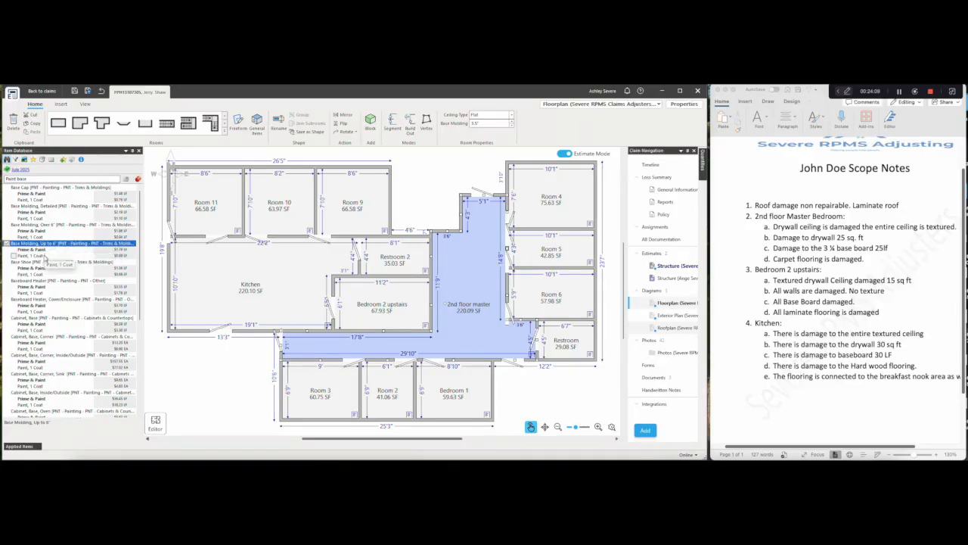
click(38, 250)
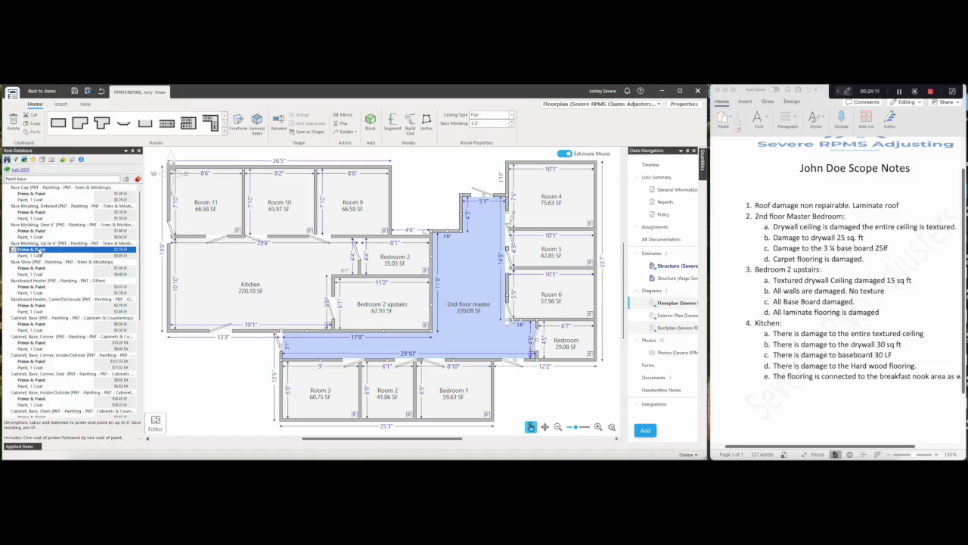
click(448, 311)
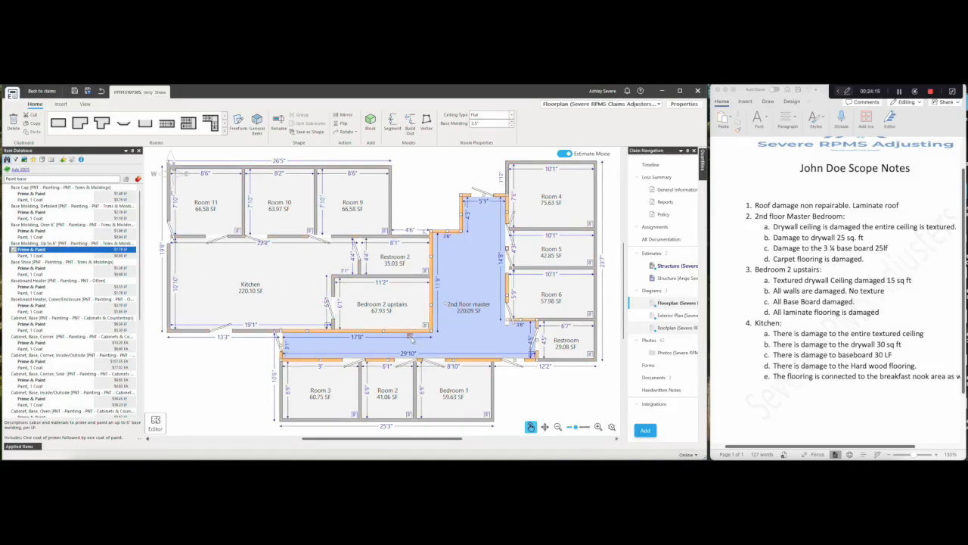
click(411, 333)
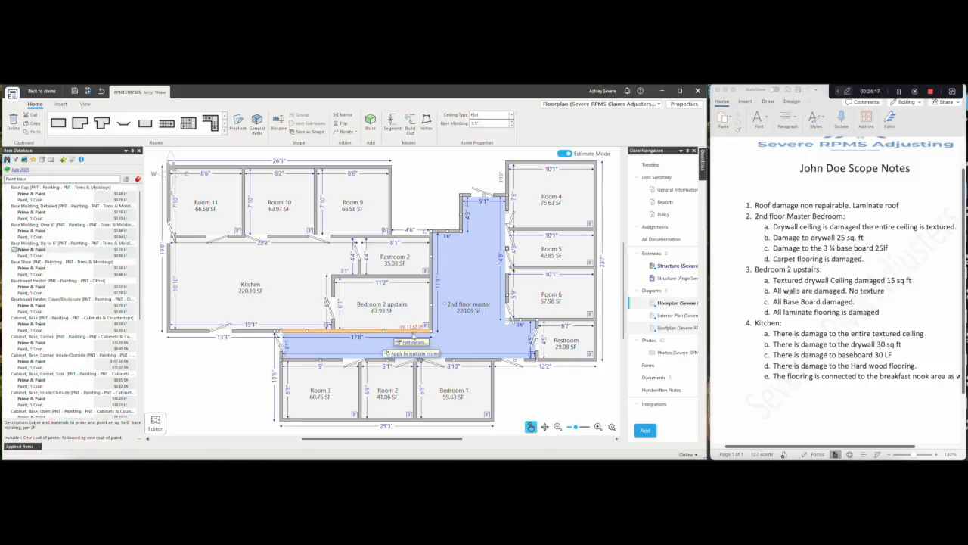
click(417, 342)
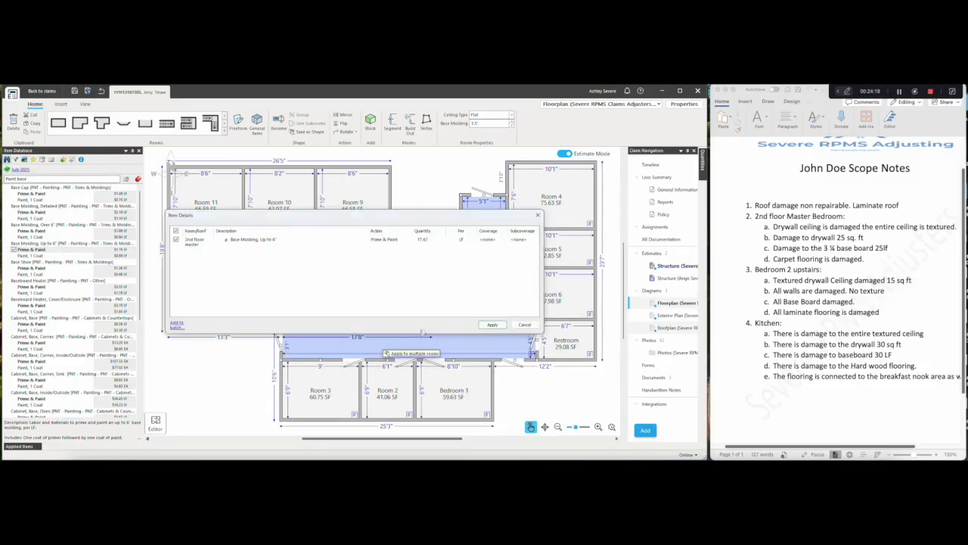
click(423, 240)
click(492, 324)
- Apply the Paint, 1 Coat action of Base Molding, Up to 6" to the 2nd floor master
click(40, 256)
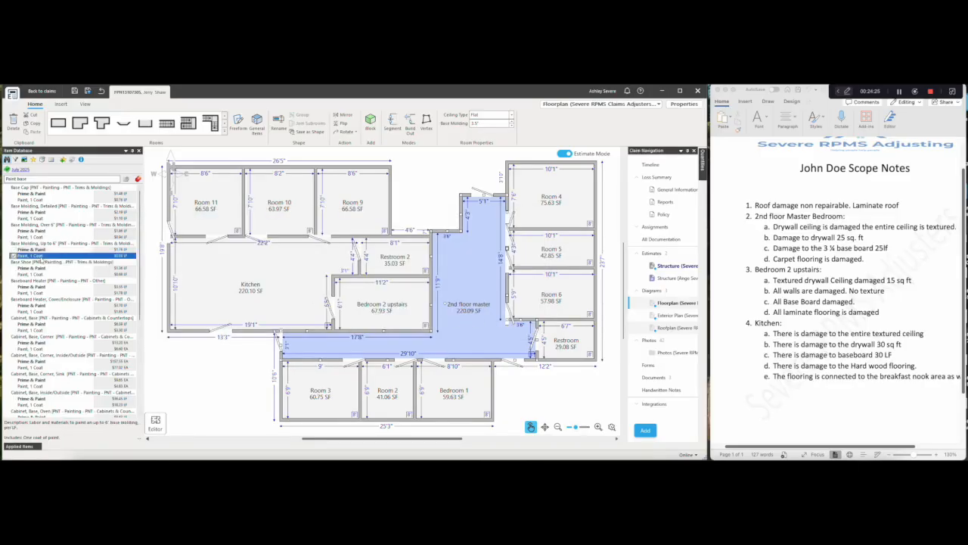
drag(42, 258, 469, 324)
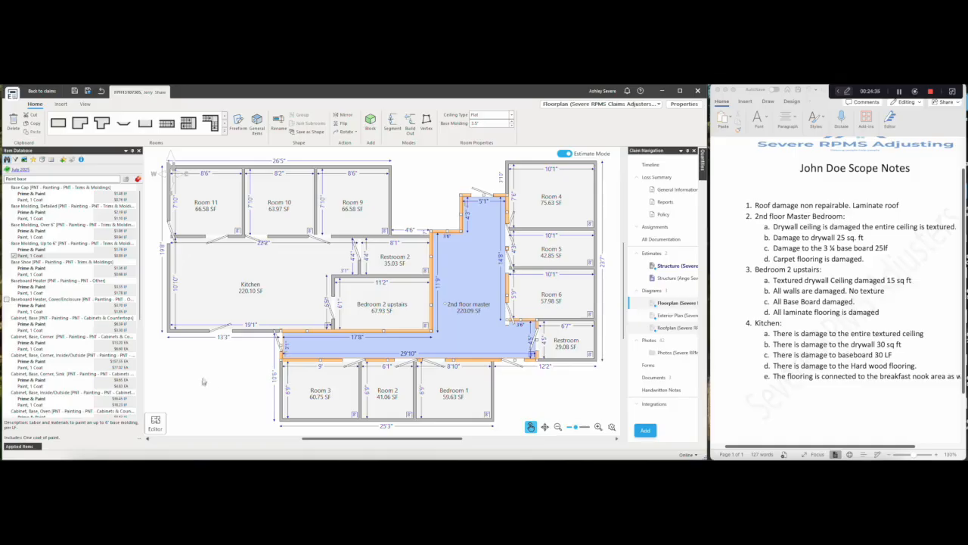
- Select Bedroom 2 upstairs on the floorplan and open the My Full Room Replacement item batch
click(400, 292)
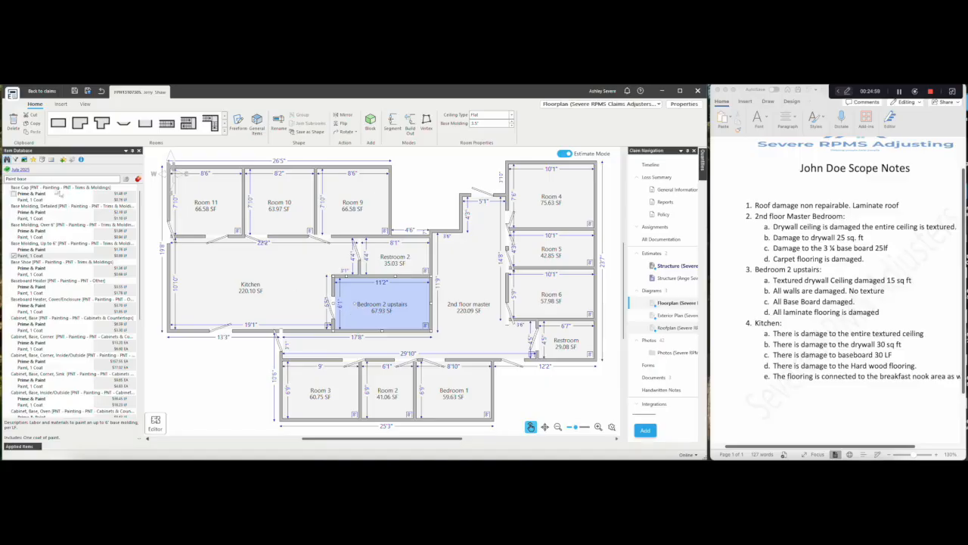
click(42, 160)
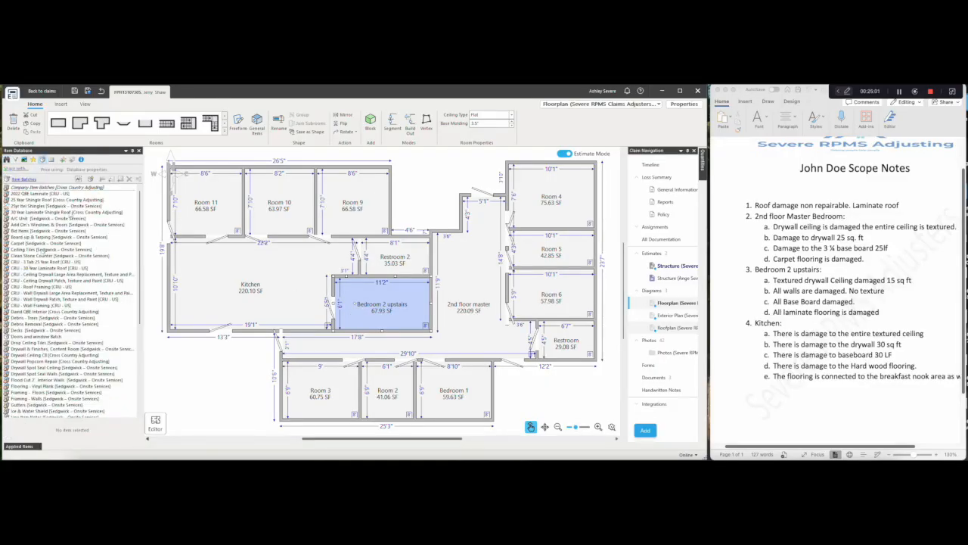
scroll(55, 359, down, 5)
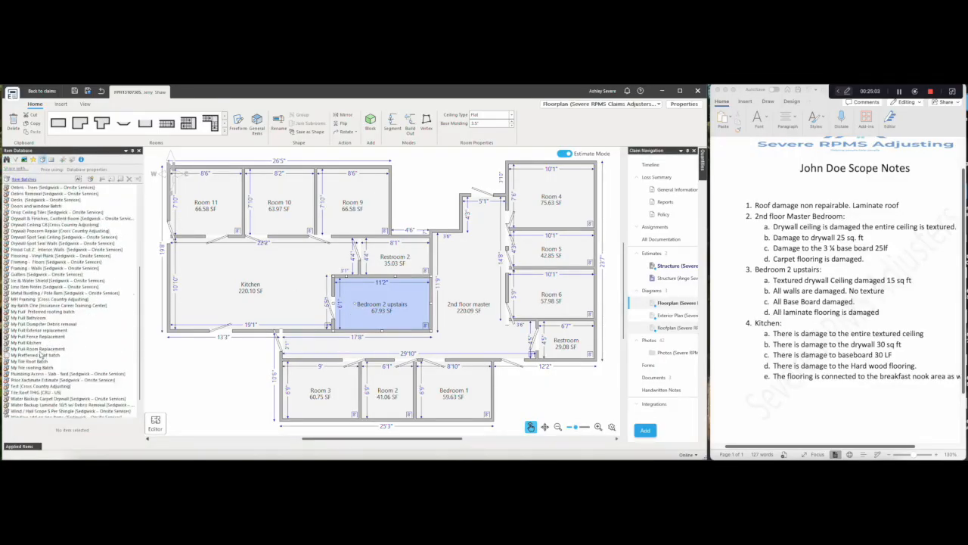
double_click(36, 348)
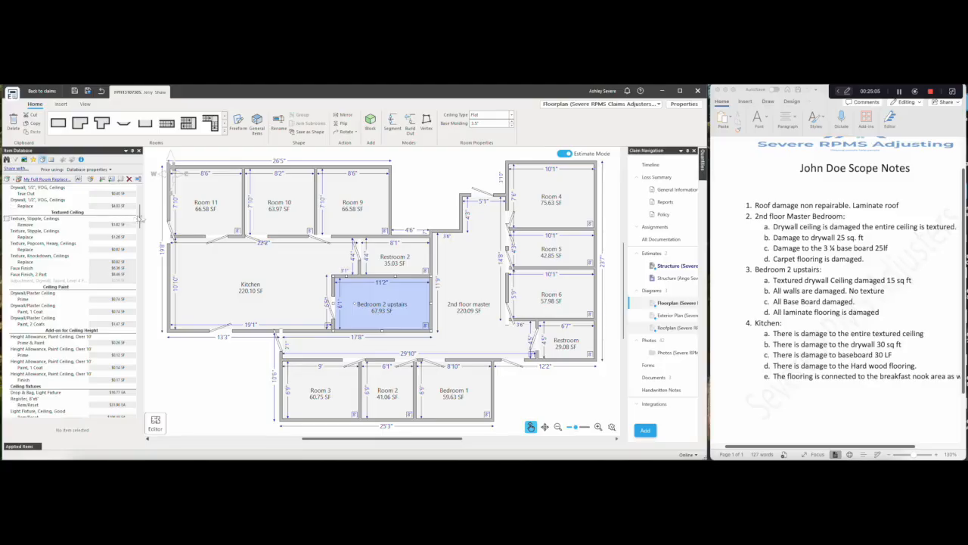
- Apply Content Manipulation, Per Hour, Floor Protection, Self-Adhesive, and Mask & Prep For Painting, SF, with their section headings, to Bedroom 2 upstairs
drag(140, 219, 139, 195)
click(38, 188)
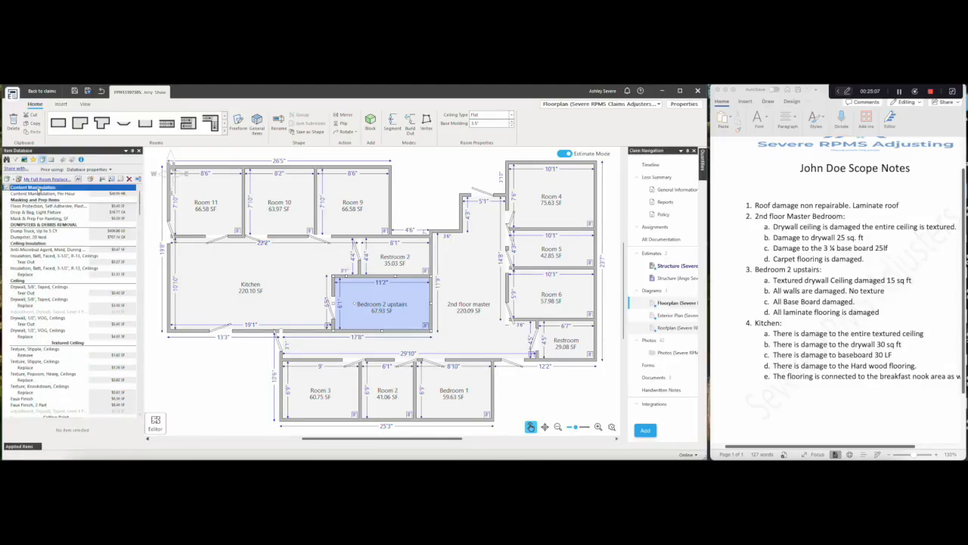
ctrl+click(39, 194)
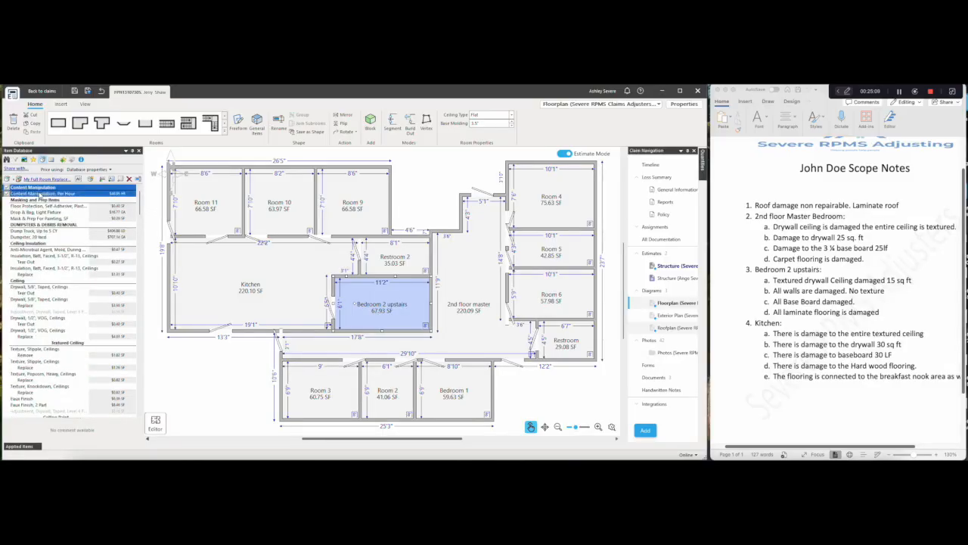
ctrl+click(41, 200)
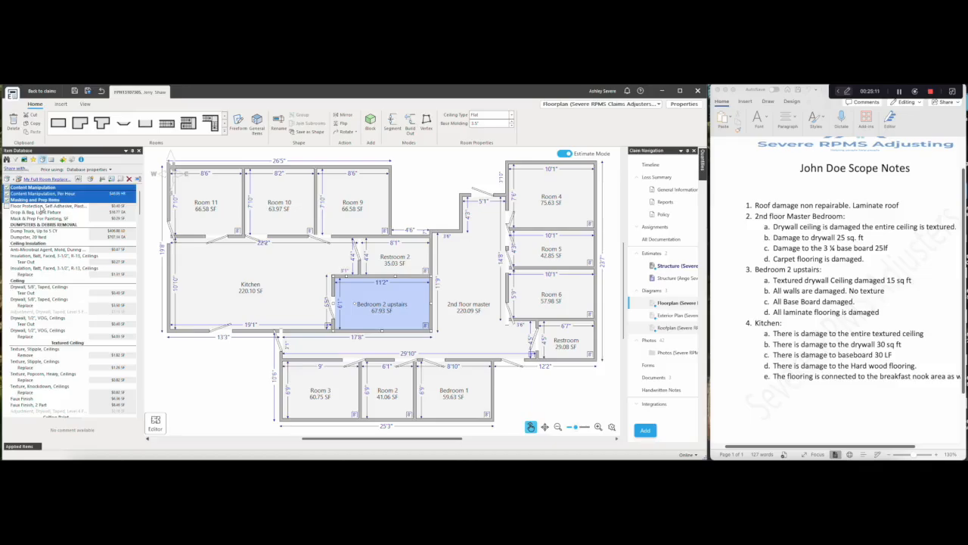
ctrl+click(41, 206)
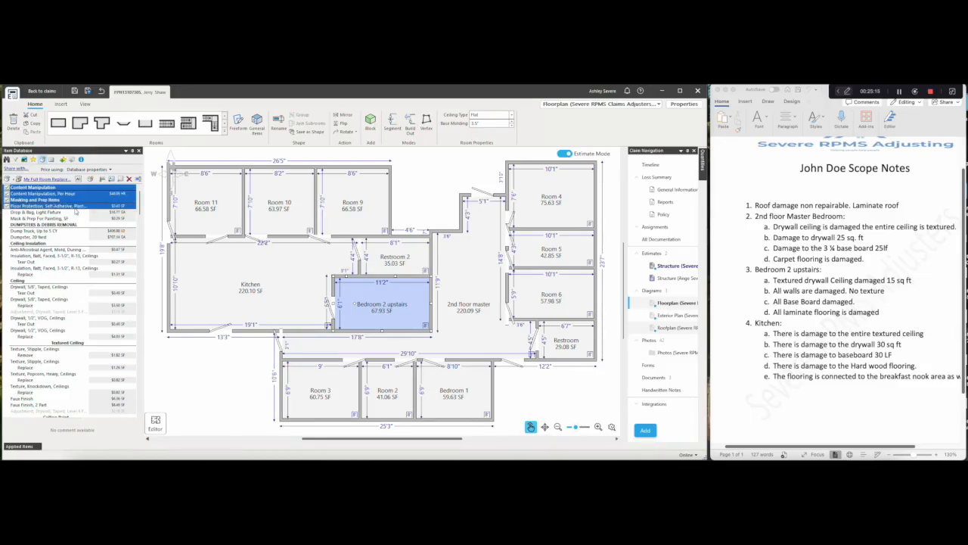
ctrl+click(49, 218)
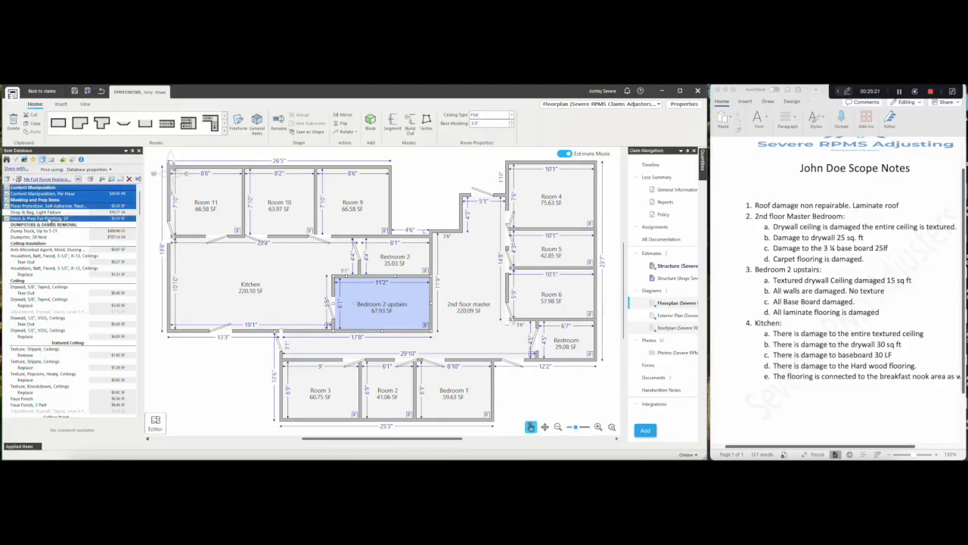
ctrl+click(50, 224)
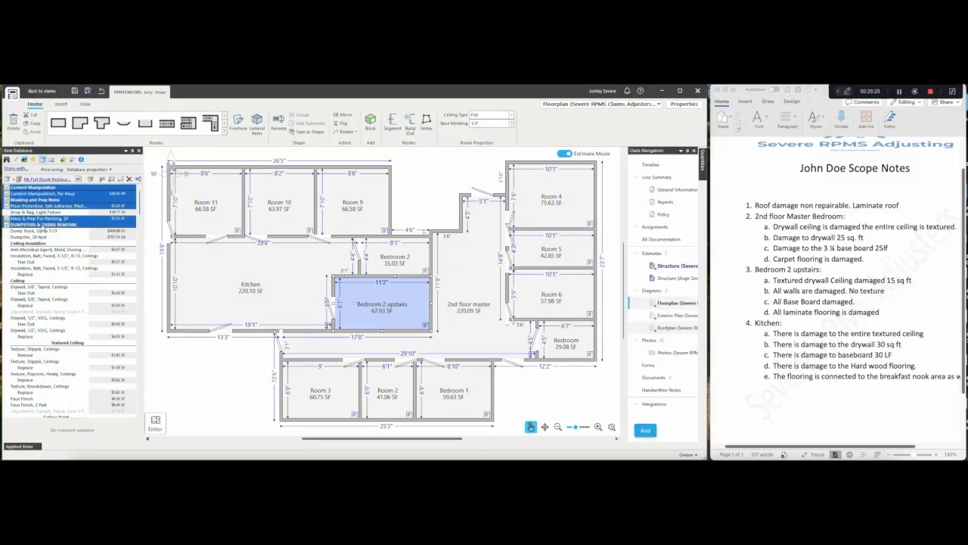
ctrl+click(43, 224)
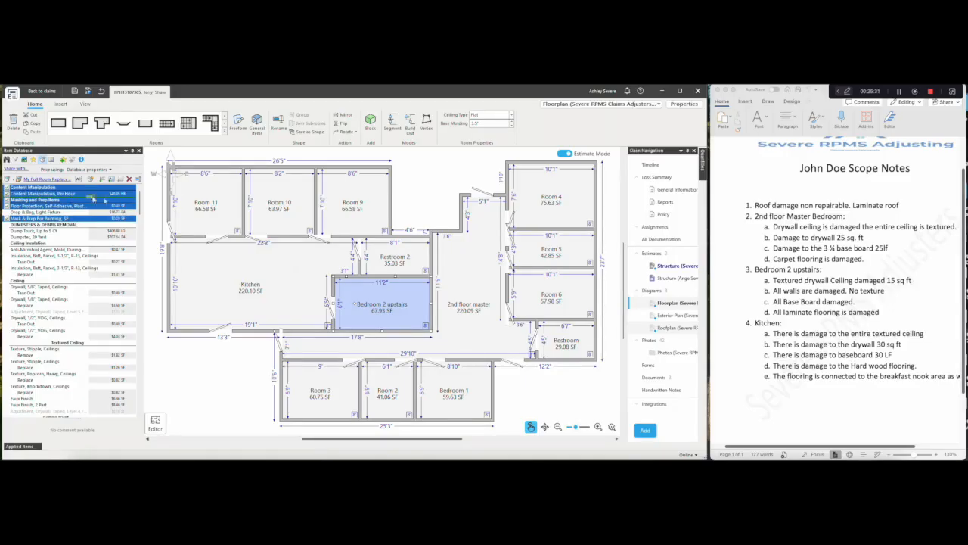
drag(94, 199, 402, 293)
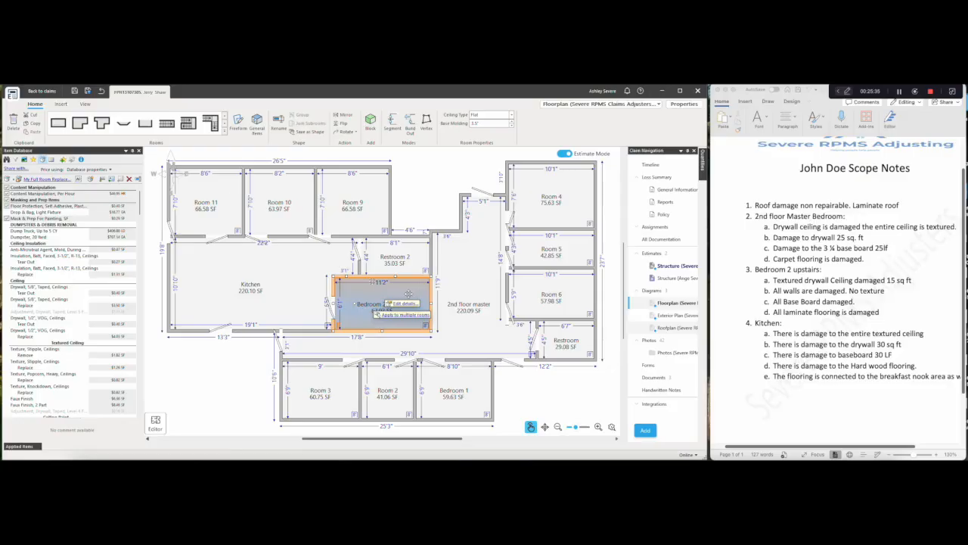
- Apply the Ceiling Insulation heading with Tear Out and Replace of Insulation, Batt, Faced, 3-1/2", R-13, Ceilings to Bedroom 2 upstairs
click(43, 244)
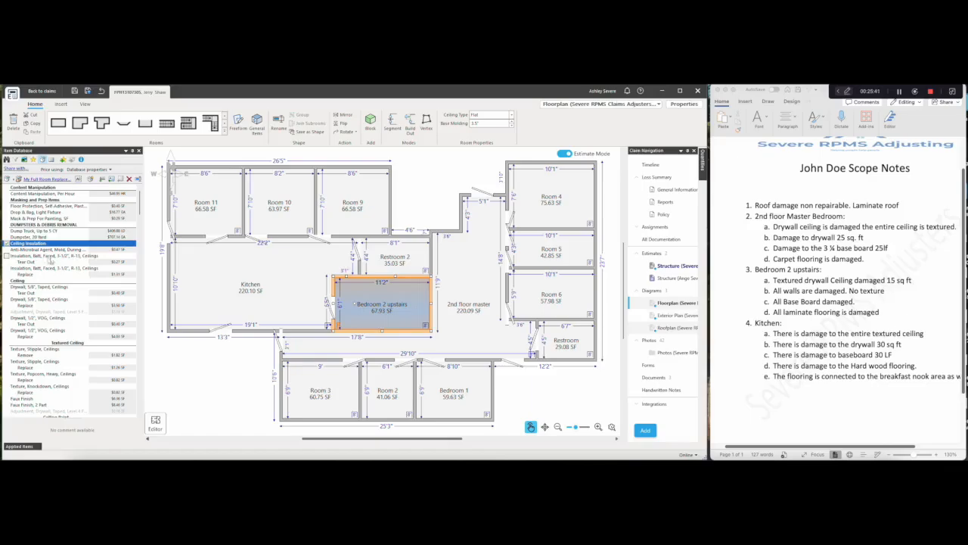
ctrl+click(33, 259)
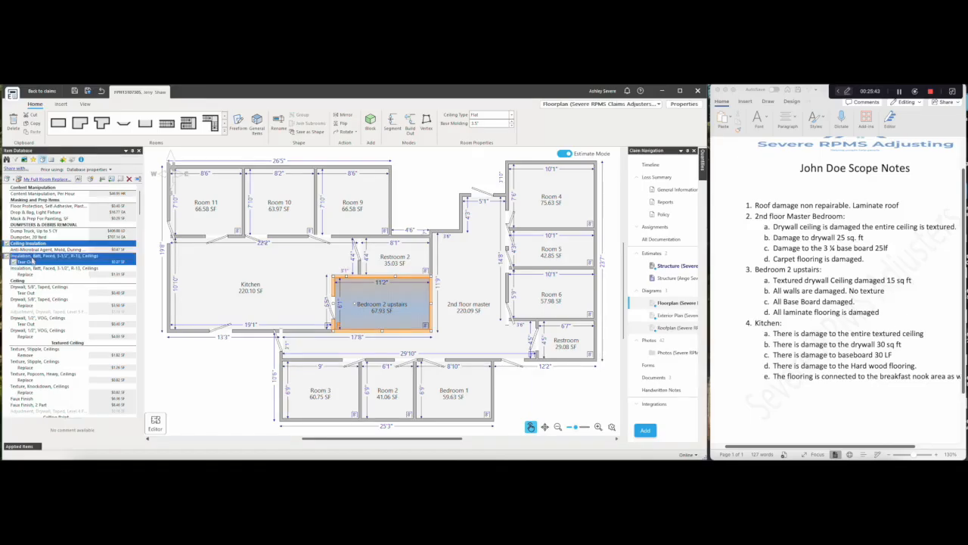
ctrl+click(34, 270)
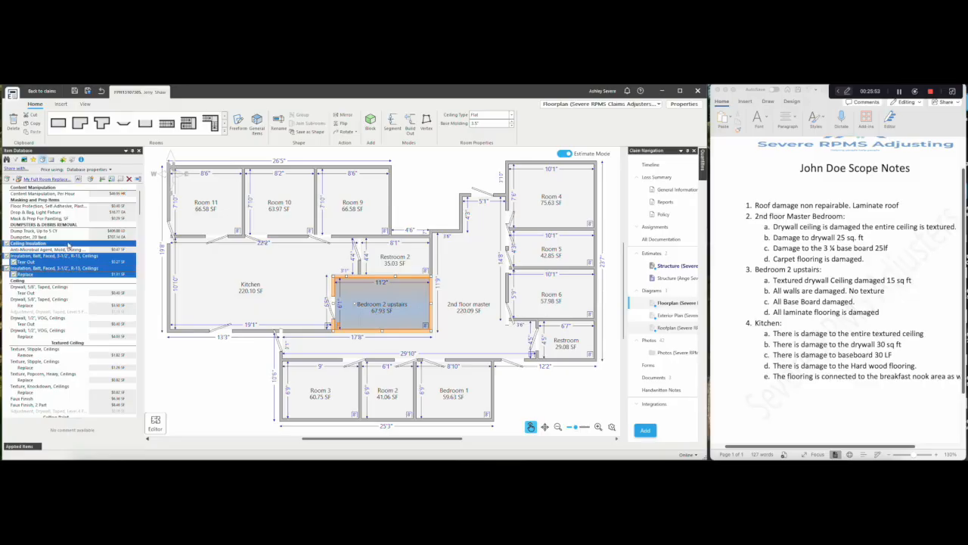
drag(68, 245, 373, 299)
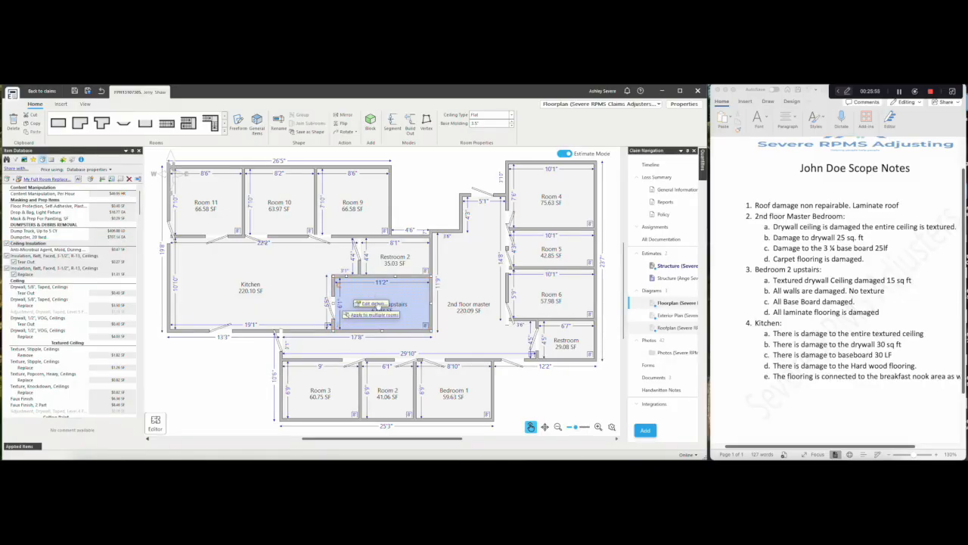
- Set Bedroom 2 upstairs' ceiling insulation Tear Out quantity to 15 SF, adjust the Replace quantity, and apply the item details
click(372, 303)
click(422, 255)
click(422, 255)
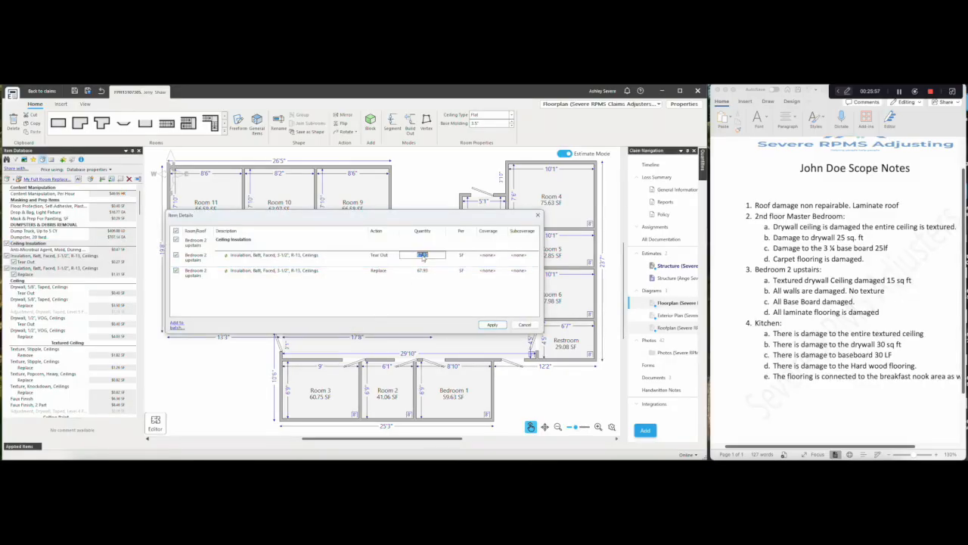
text(15)
double_click(422, 271)
text(1)
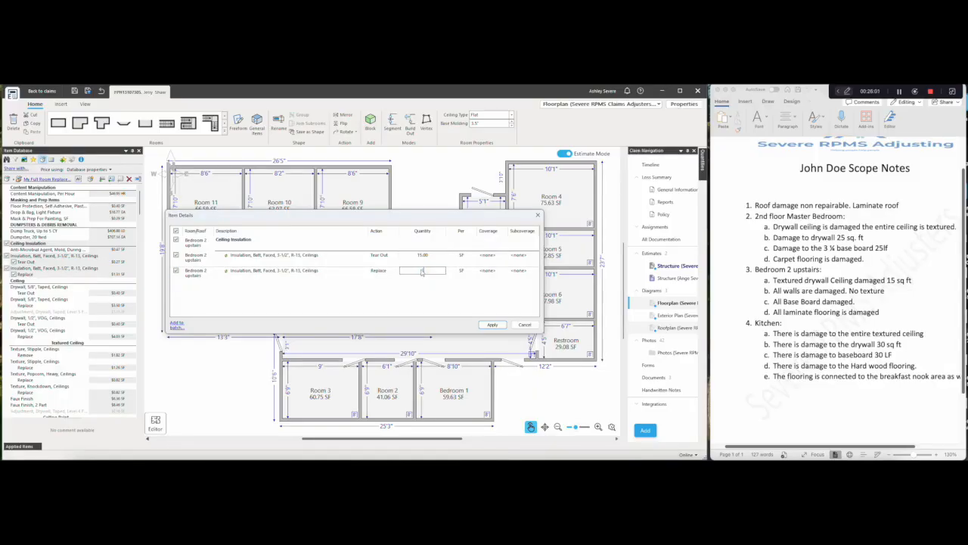
click(491, 323)
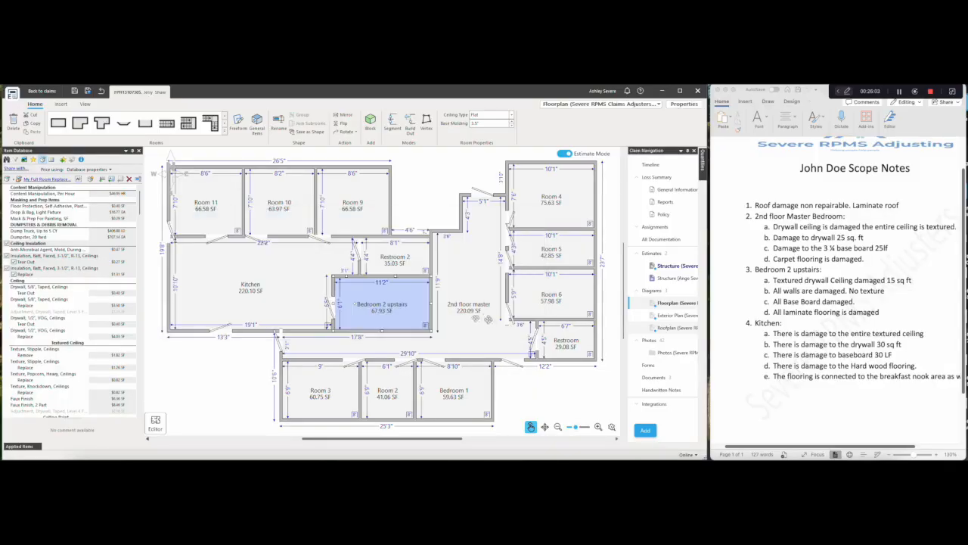
- Apply the Ceiling heading with Tear Out and Replace of Drywall, 5/8", Taped, Ceilings to Bedroom 2 upstairs
click(31, 282)
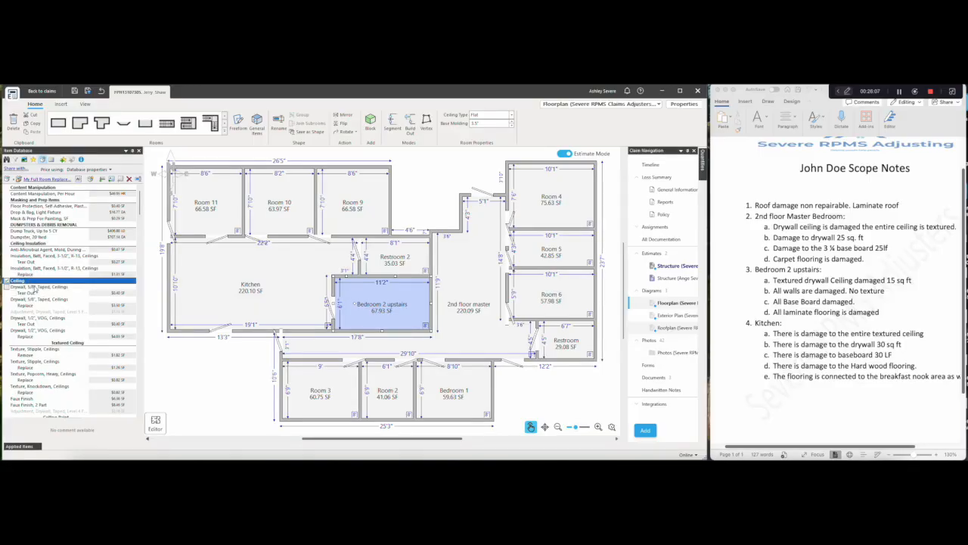
ctrl+click(35, 287)
ctrl+click(36, 300)
drag(62, 289, 413, 313)
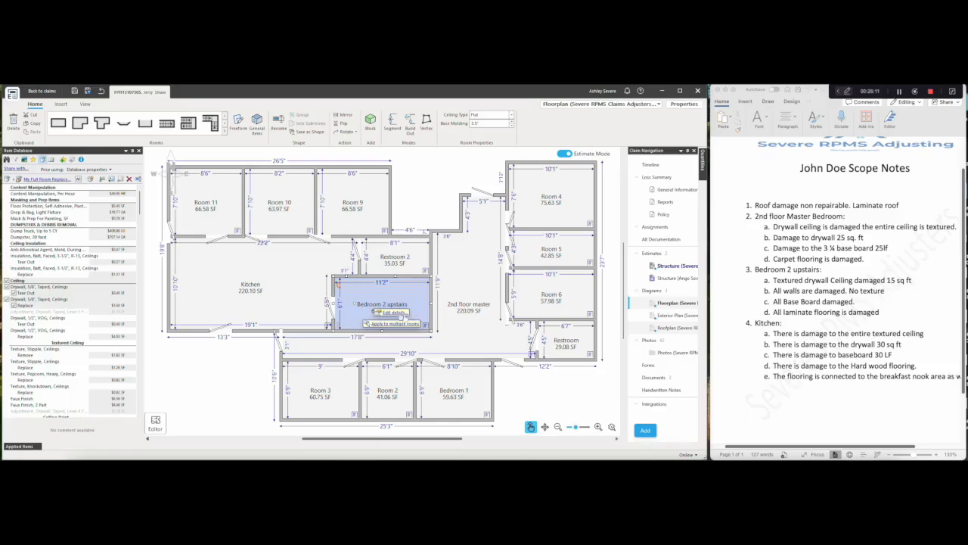
- Set both the Tear Out and Replace quantities of Bedroom 2 upstairs' ceiling drywall to 15 SF and apply the item details
click(395, 313)
click(425, 258)
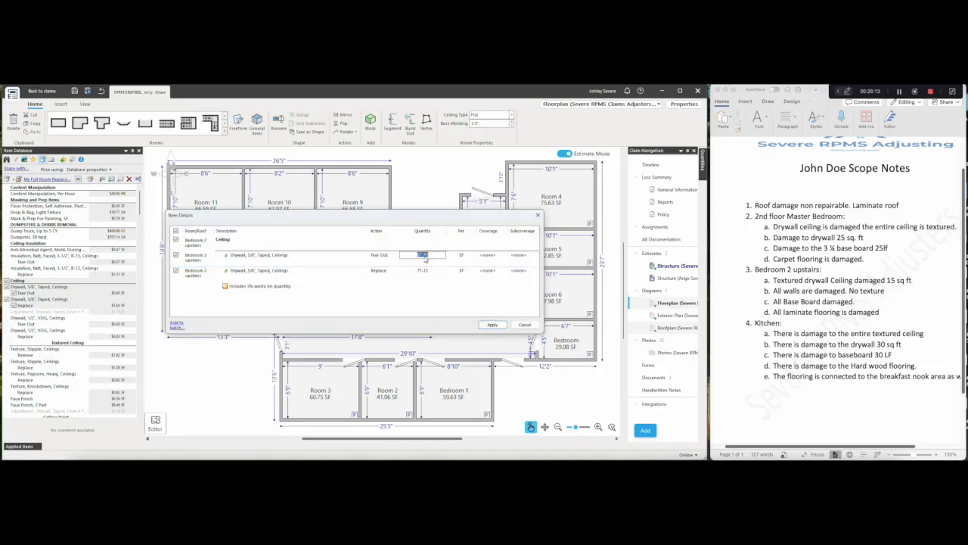
text(15)
click(425, 272)
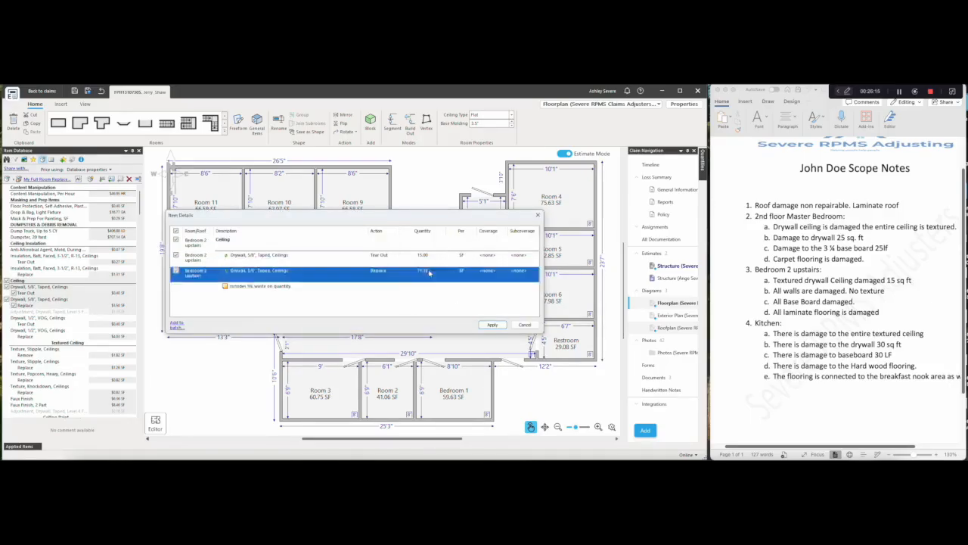
text(15)
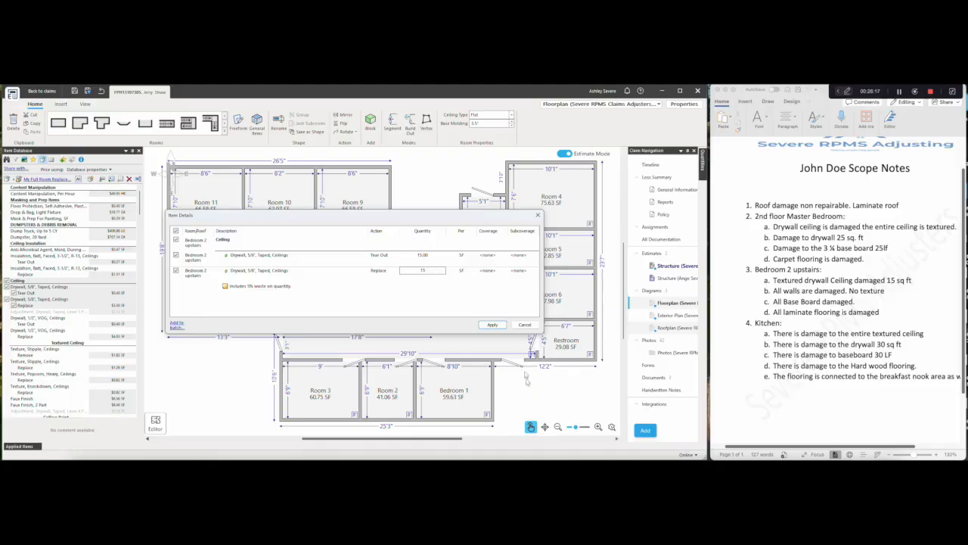
click(492, 324)
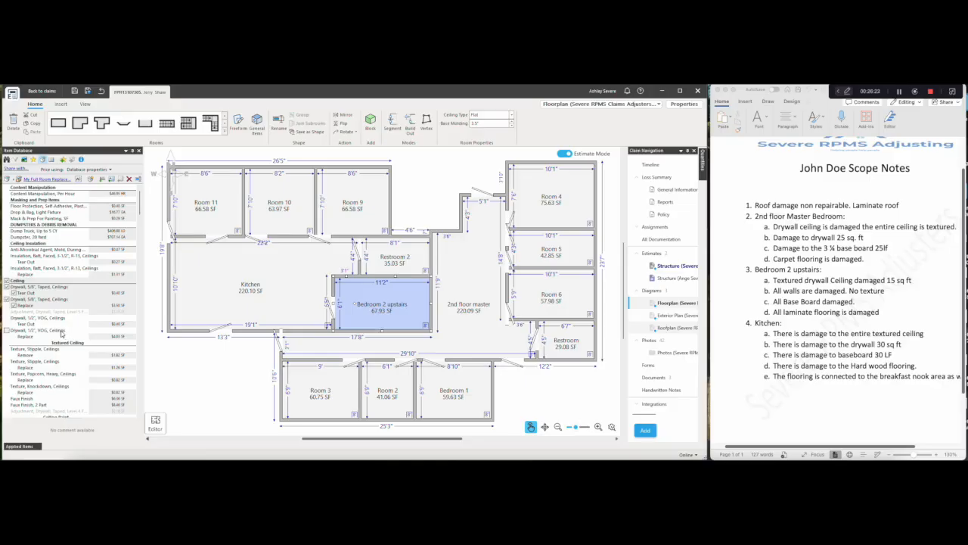
- Apply the Textured Ceiling heading and the Replace action of Texture, Knockdown, Ceilings to Bedroom 2 upstairs
scroll(62, 333, down, 2)
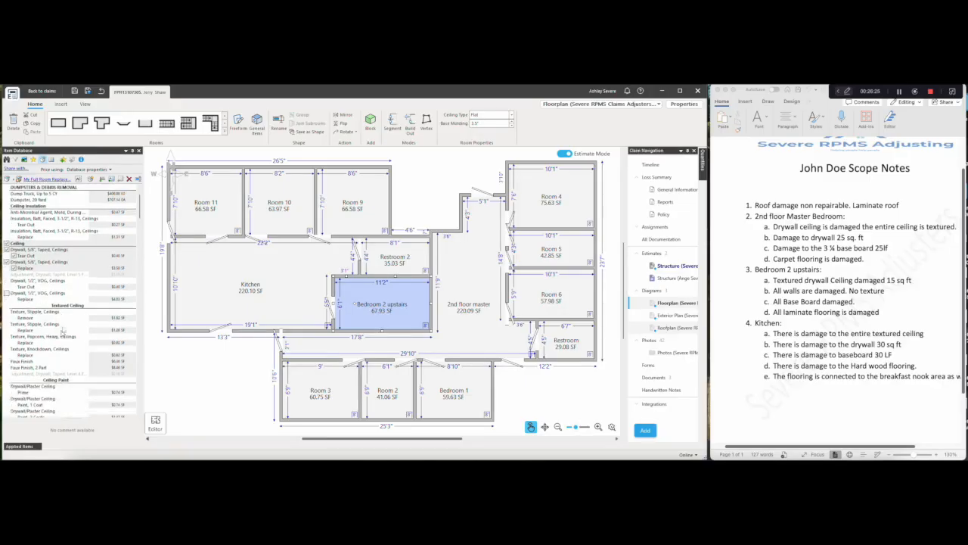
click(64, 306)
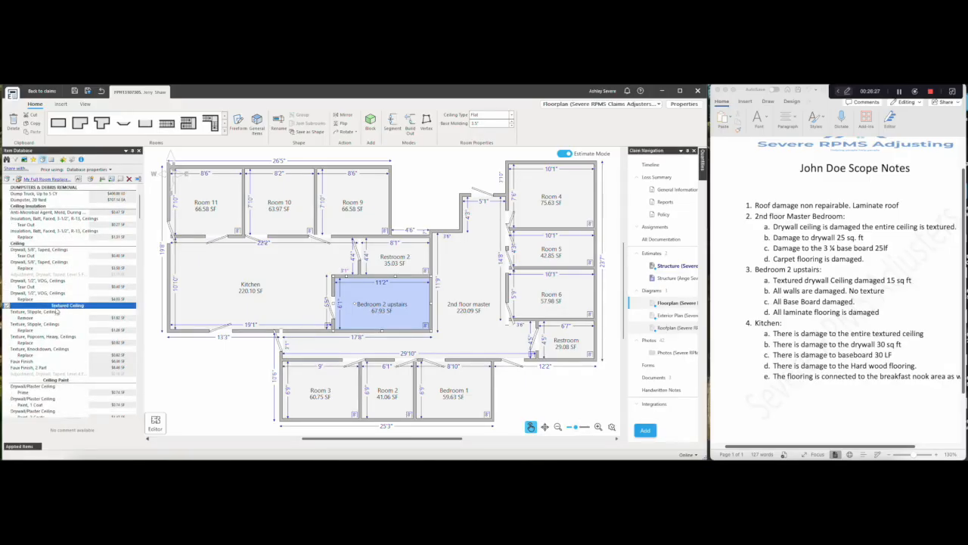
click(42, 350)
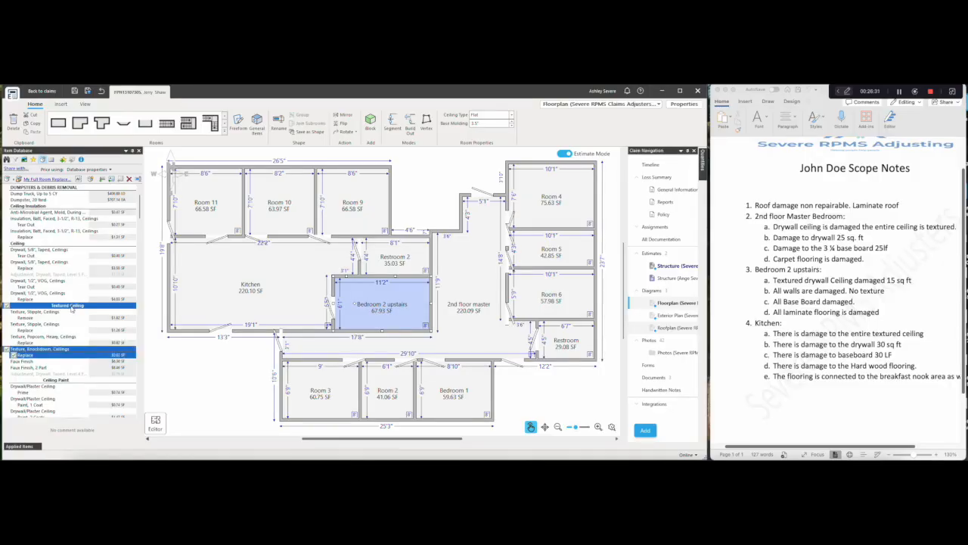
drag(72, 308, 372, 302)
drag(100, 308, 360, 296)
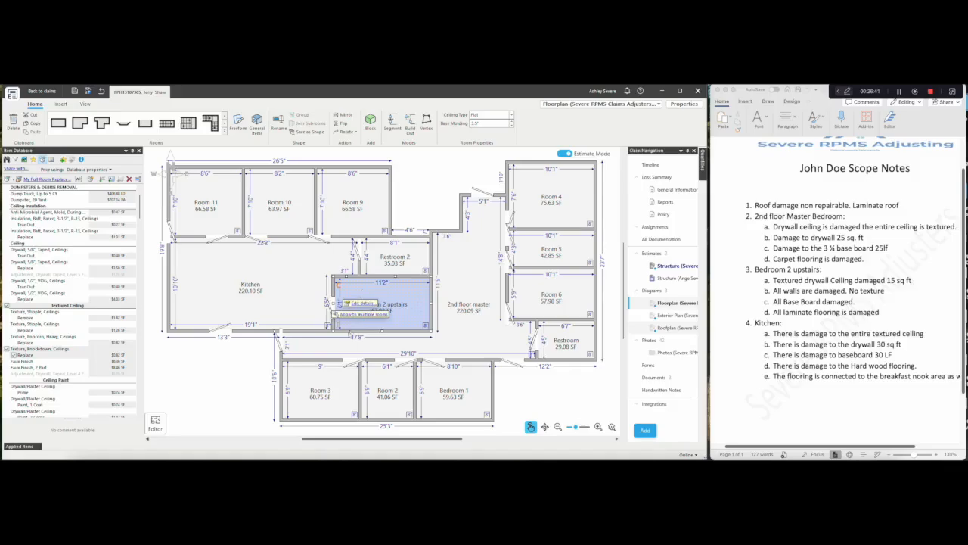
- Apply the Ceiling Paint heading with Prime and Paint, 2 Coats of Drywall/Plaster Ceiling to Bedroom 2 upstairs
scroll(31, 358, down, 3)
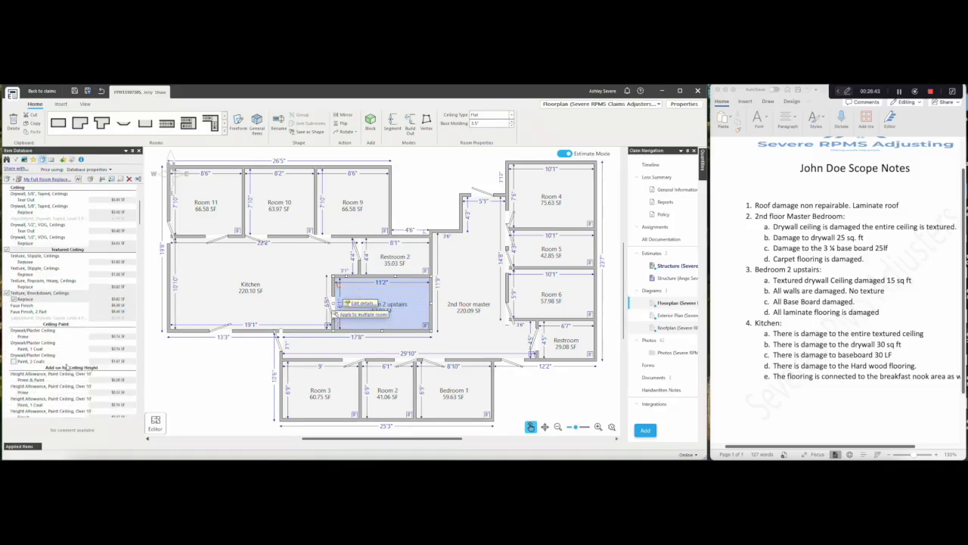
click(58, 325)
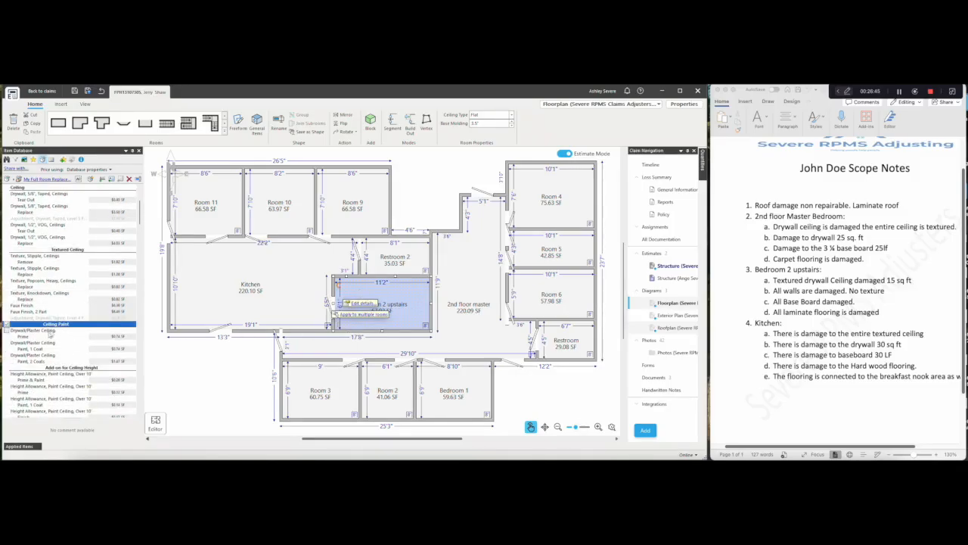
ctrl+click(47, 335)
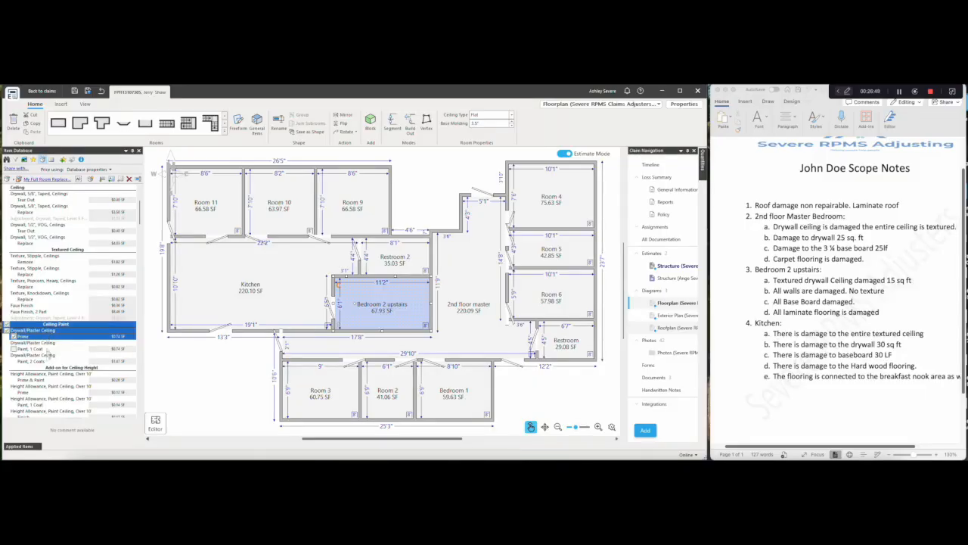
ctrl+click(47, 360)
drag(79, 327, 378, 308)
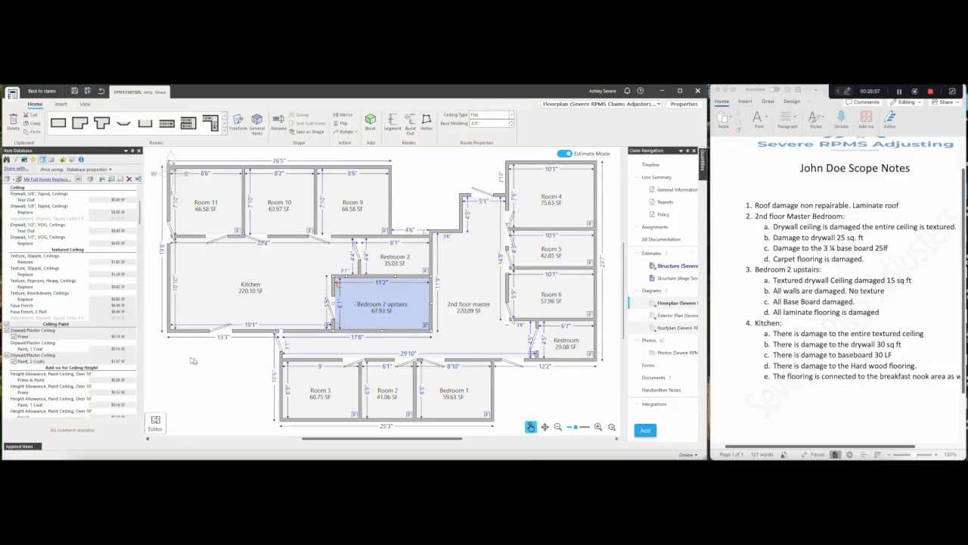
- Apply the Ceiling Fixtures heading with Drop & Bag, Light Fixture and Rem/Reset of the Register and Ceiling/Paddle Fan, Good to Bedroom 2 upstairs
scroll(193, 360, down, 1)
scroll(110, 350, down, 5)
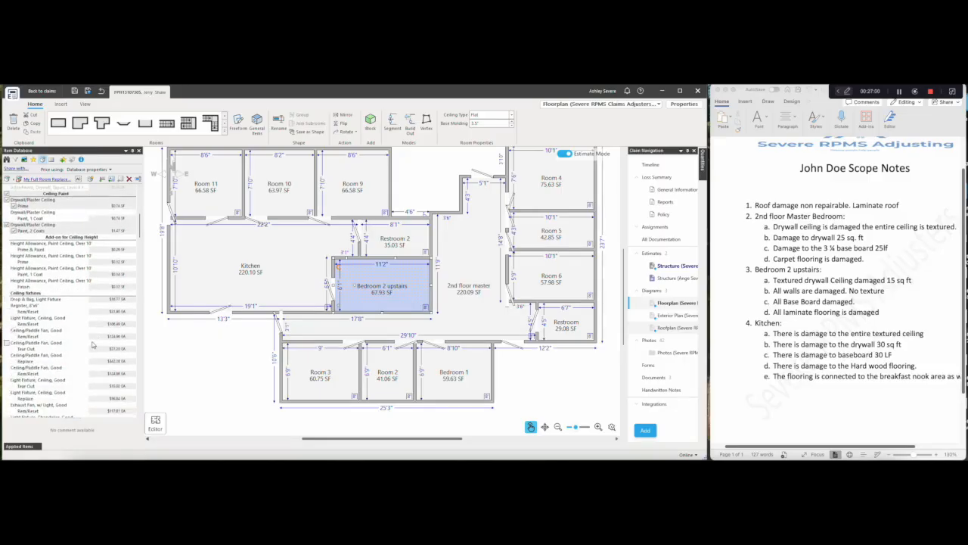
click(34, 293)
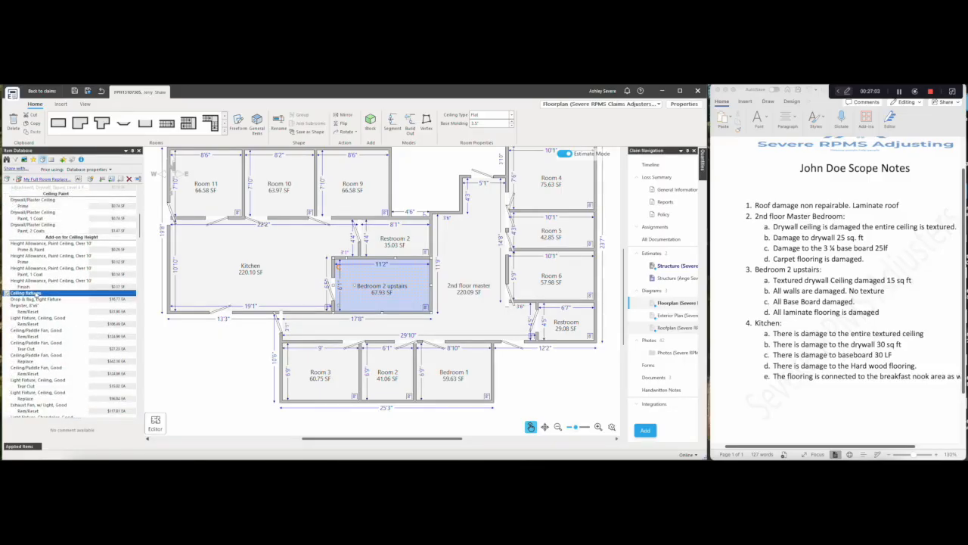
click(42, 299)
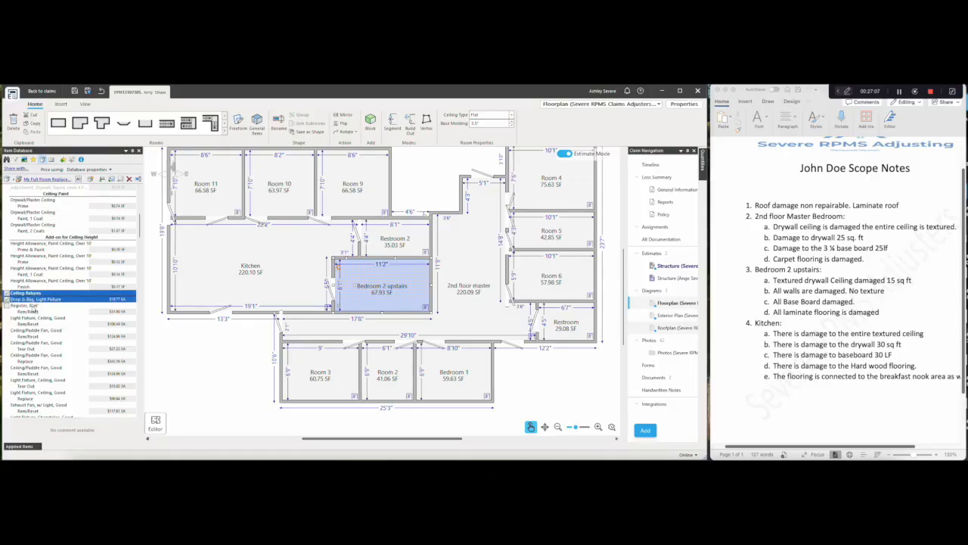
ctrl+click(34, 308)
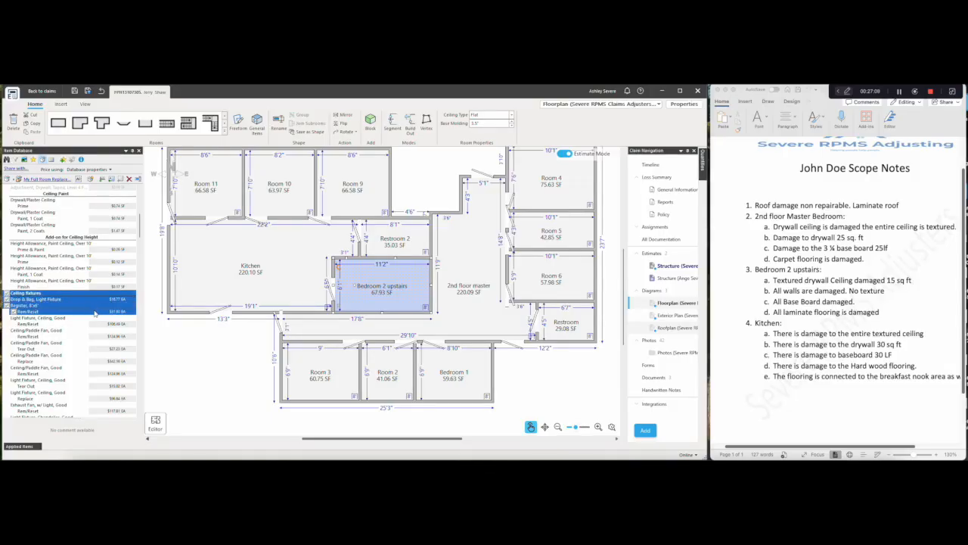
ctrl+click(34, 335)
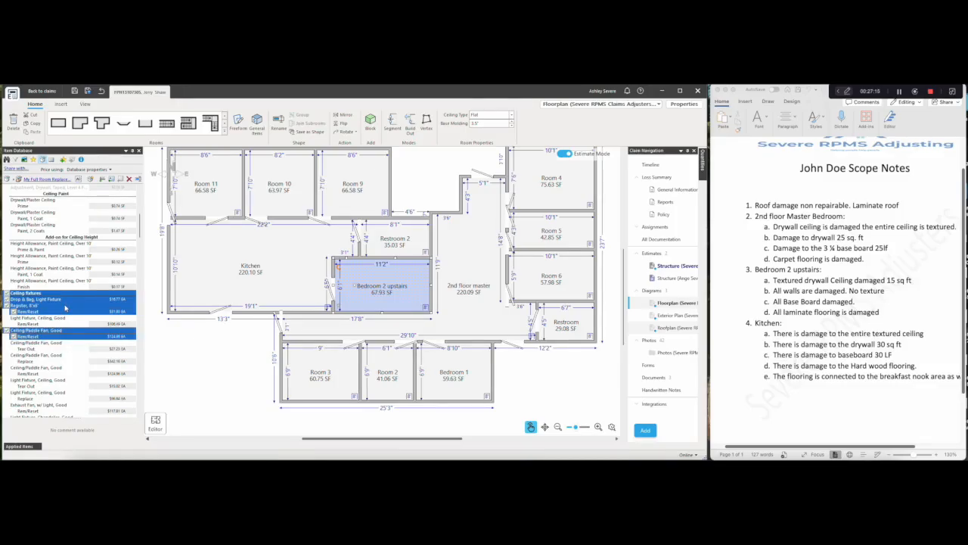
drag(65, 307, 390, 286)
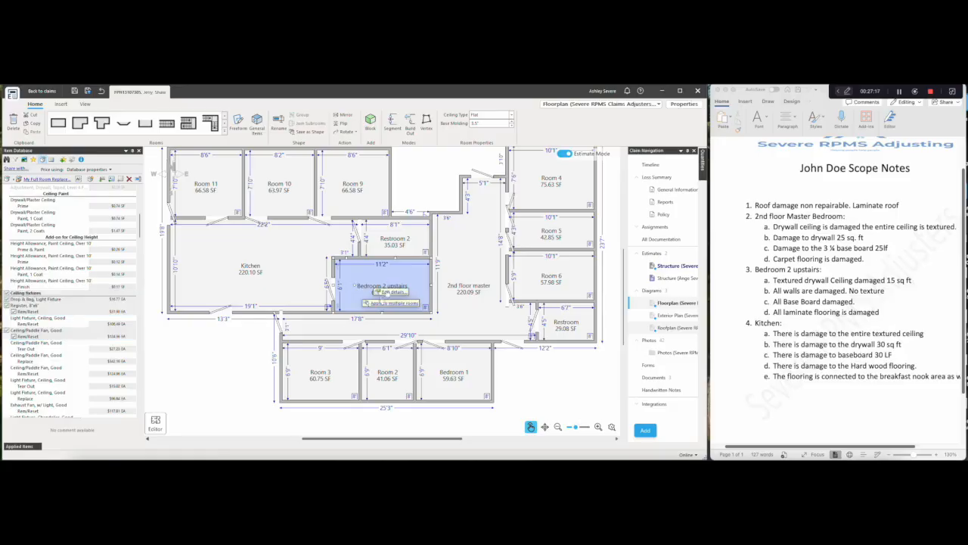
- Apply the Walls heading with Remove and Replace of Drywall, 1/2", Taped, Walls to Bedroom 2 upstairs
scroll(84, 329, down, 3)
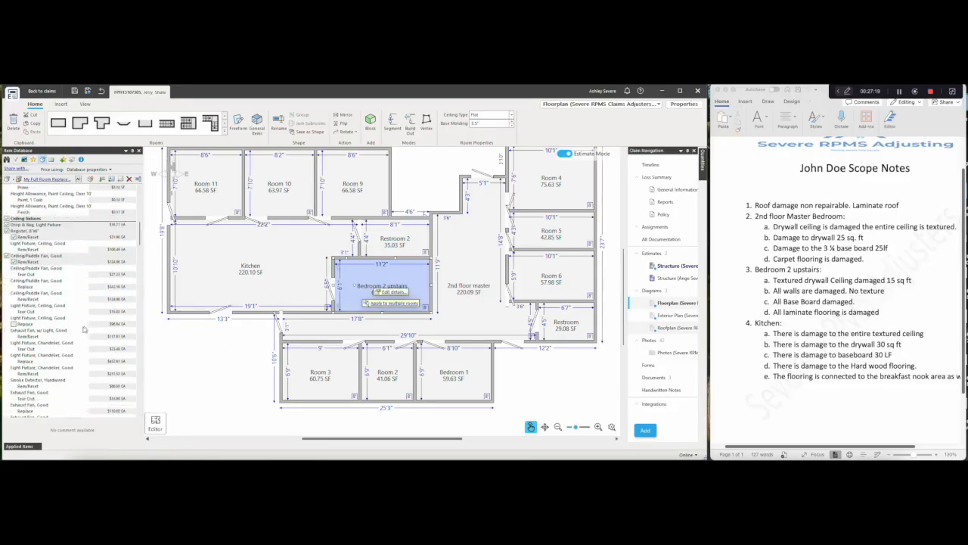
scroll(85, 329, down, 8)
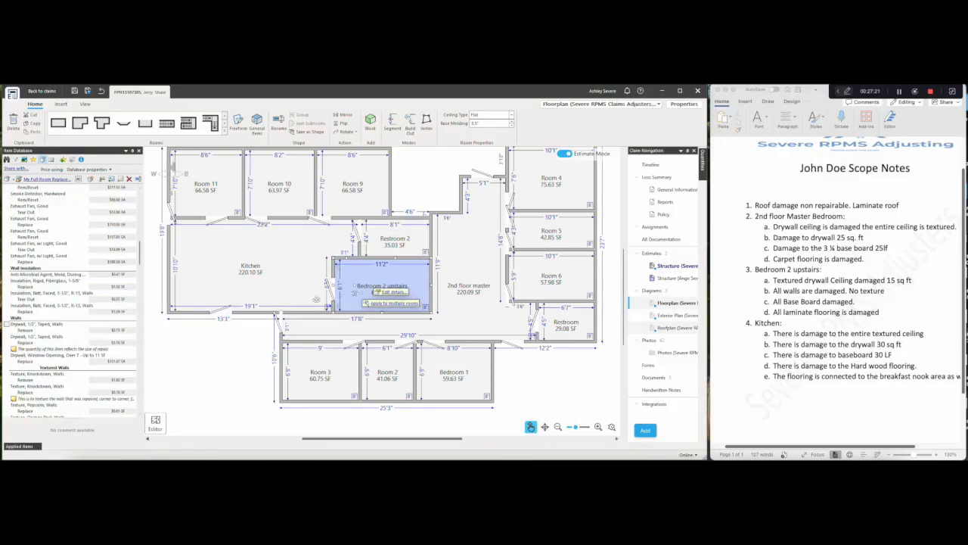
click(48, 318)
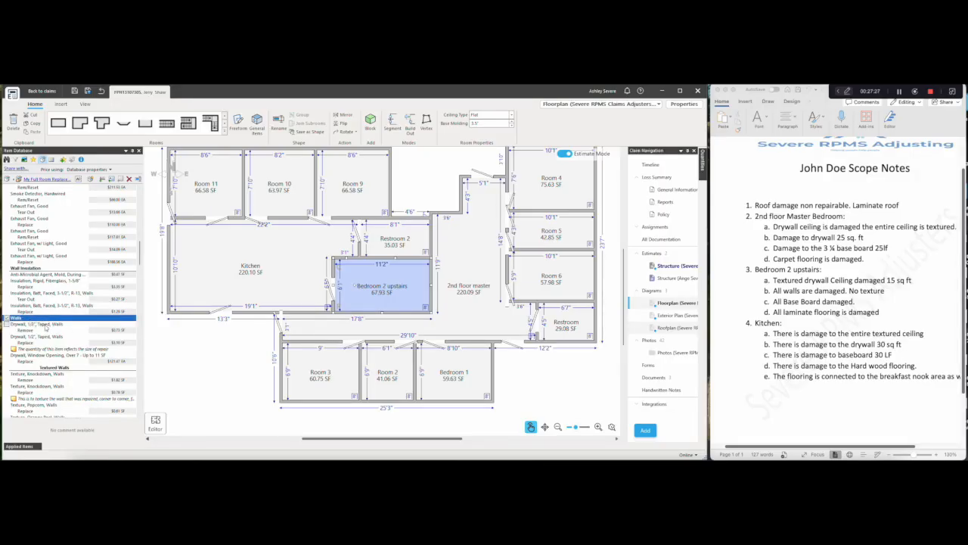
ctrl+click(46, 328)
ctrl+click(52, 338)
drag(68, 335, 401, 282)
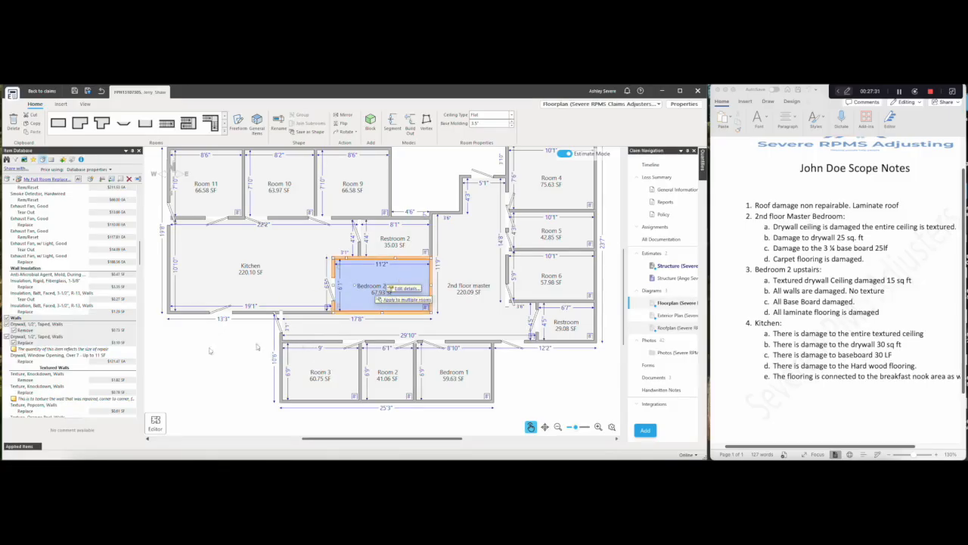
- Apply the Drywall Painting heading with Prime and Paint, 2 Coats of Drywall/Plaster Wall to Bedroom 2 upstairs
scroll(98, 349, down, 3)
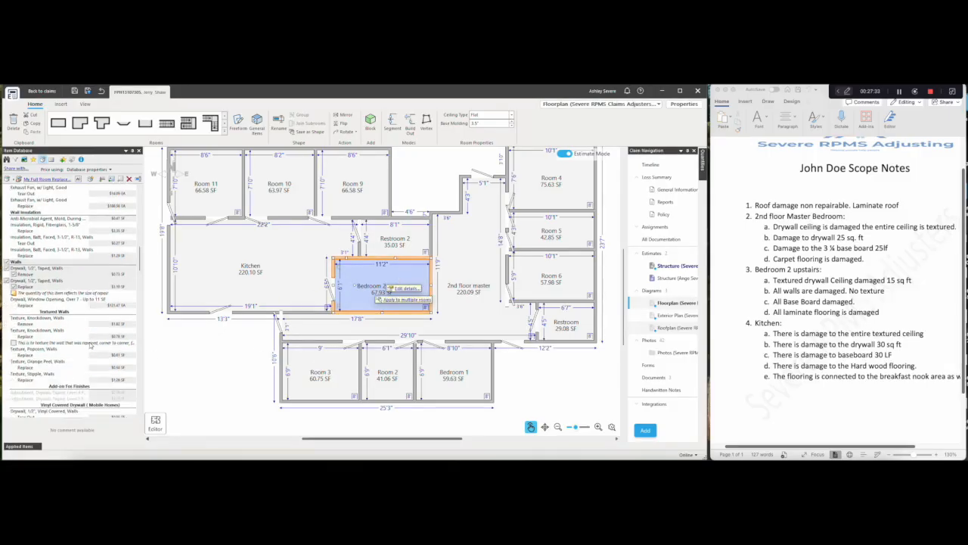
scroll(87, 344, down, 5)
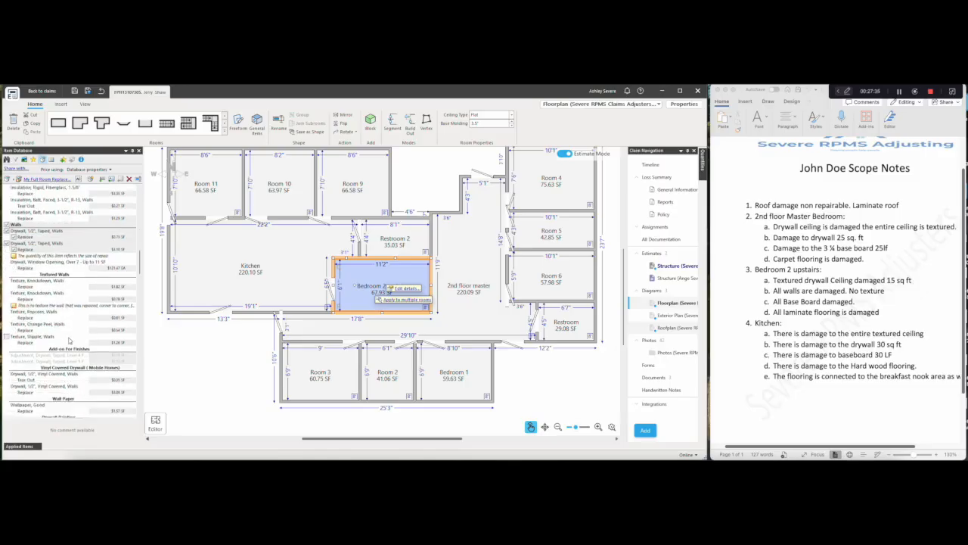
scroll(75, 342, down, 4)
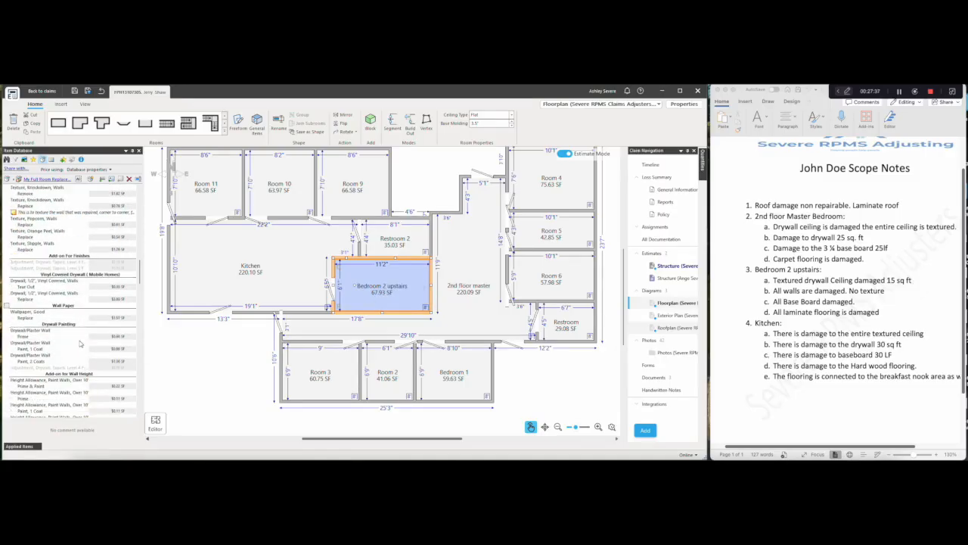
click(44, 326)
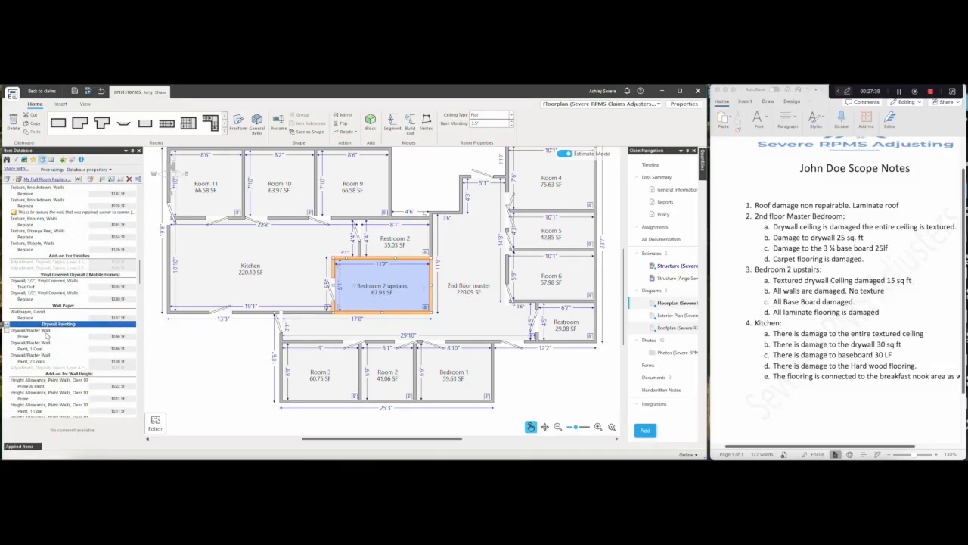
click(47, 335)
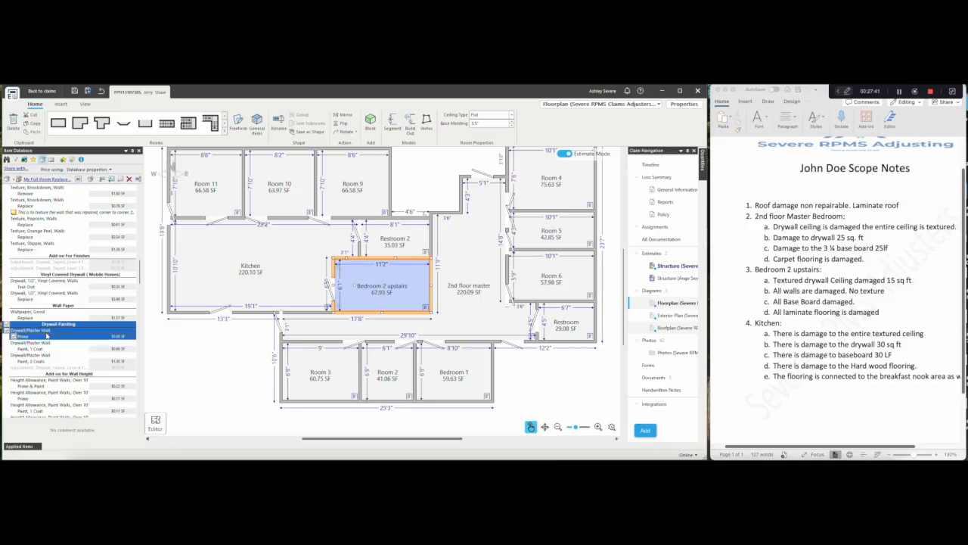
click(41, 361)
drag(68, 327, 387, 295)
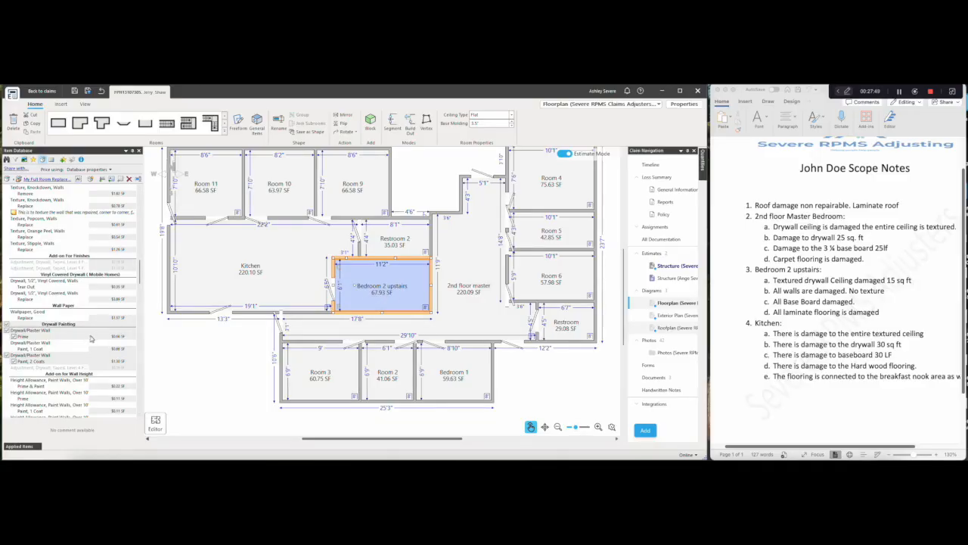
- Apply the Laminate Flooring heading with Tear Out and Replace of the Good underlayment and laminate floor, plus End Molding Replace, to Bedroom 2 upstairs
scroll(90, 337, down, 1)
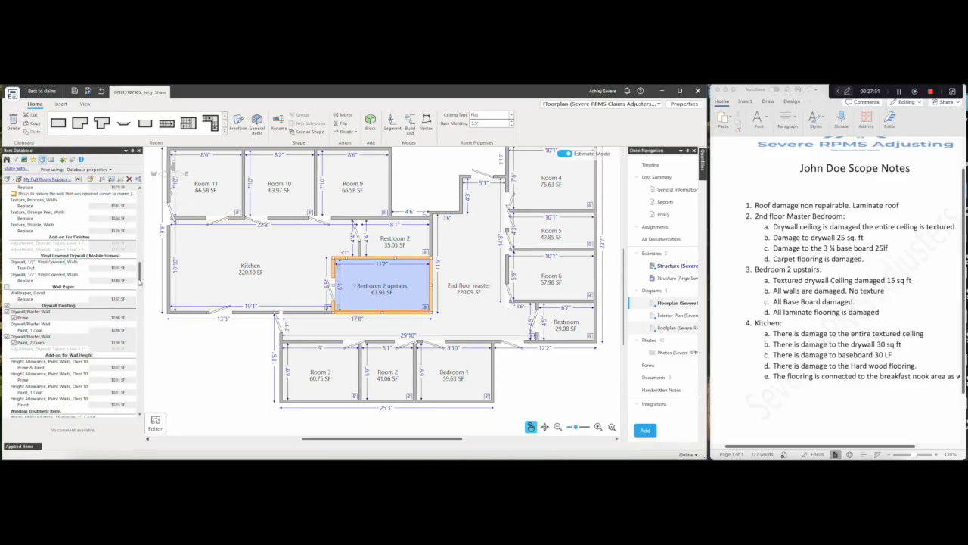
drag(140, 278, 134, 323)
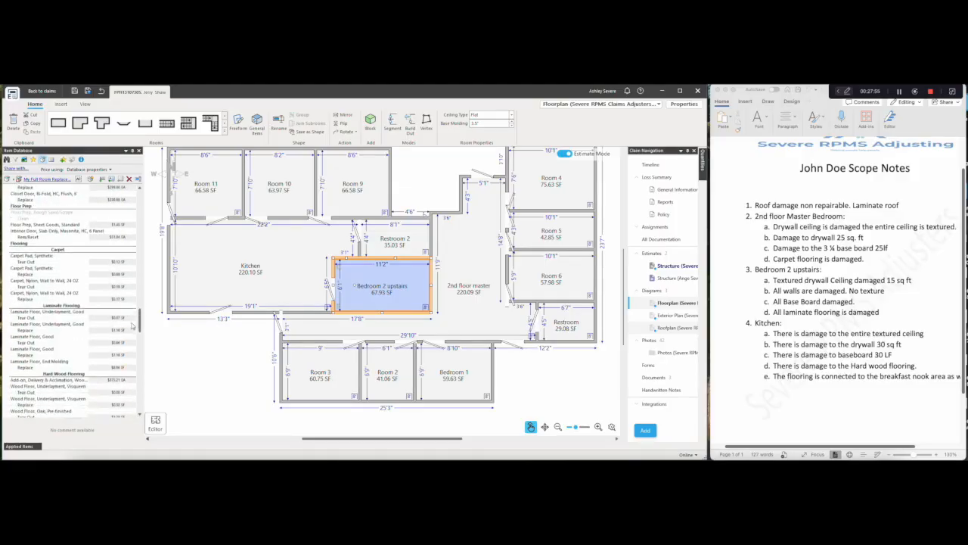
click(79, 307)
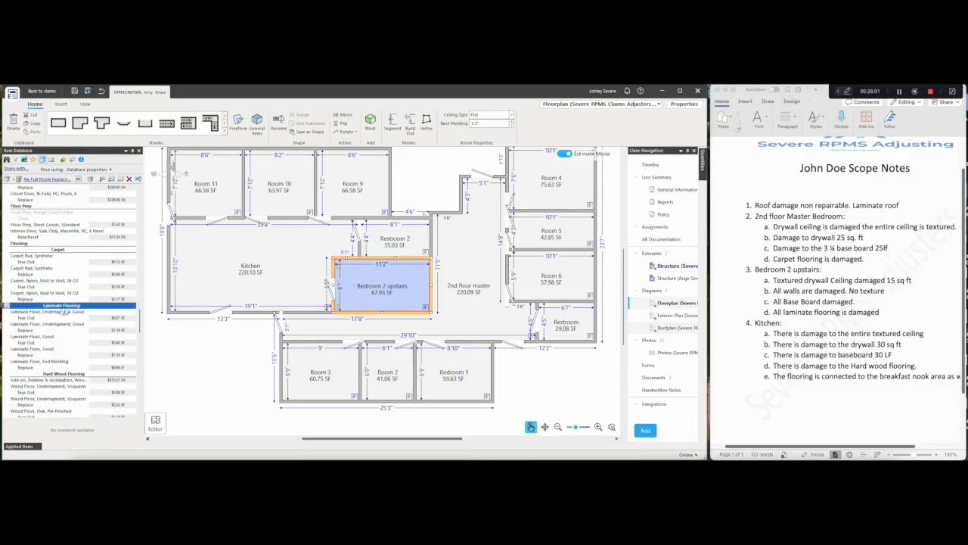
ctrl+click(52, 315)
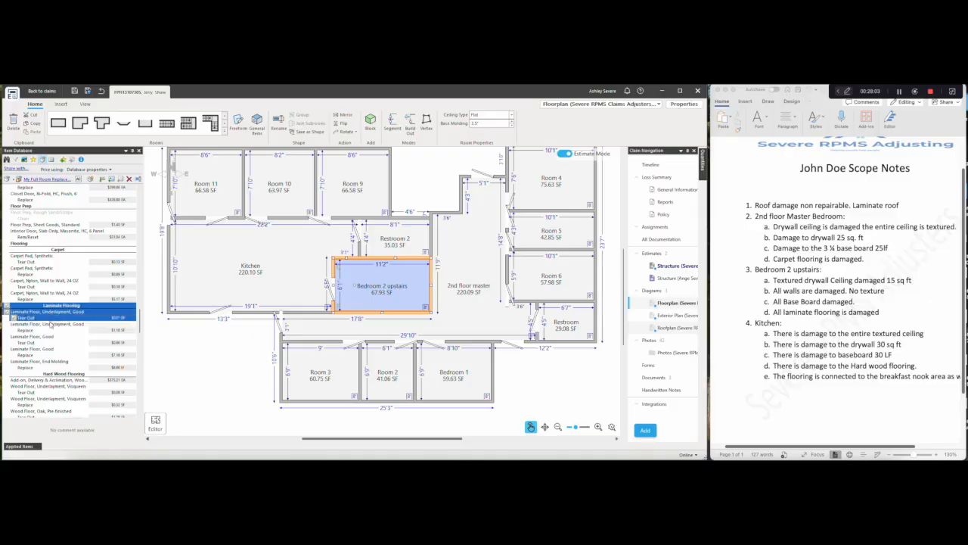
ctrl+click(51, 326)
ctrl+click(48, 338)
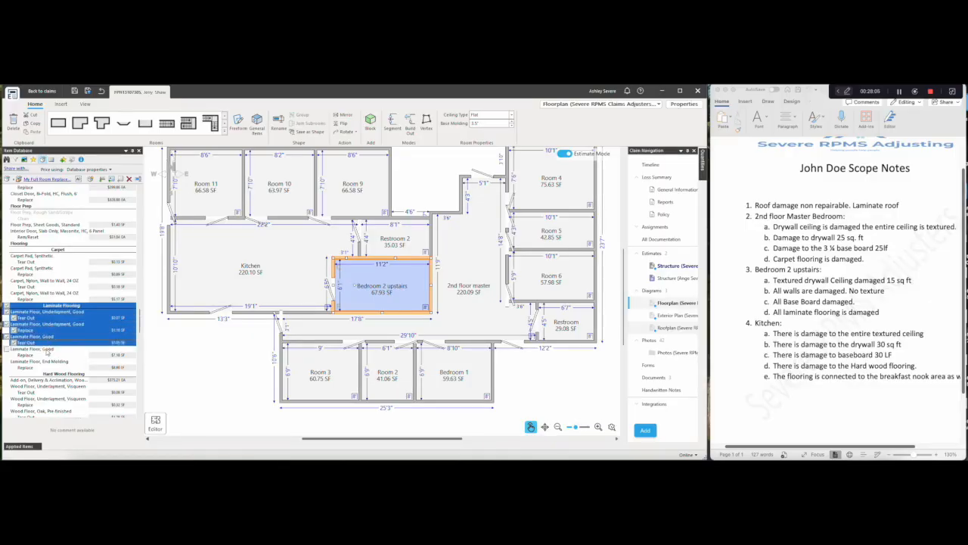
ctrl+click(47, 348)
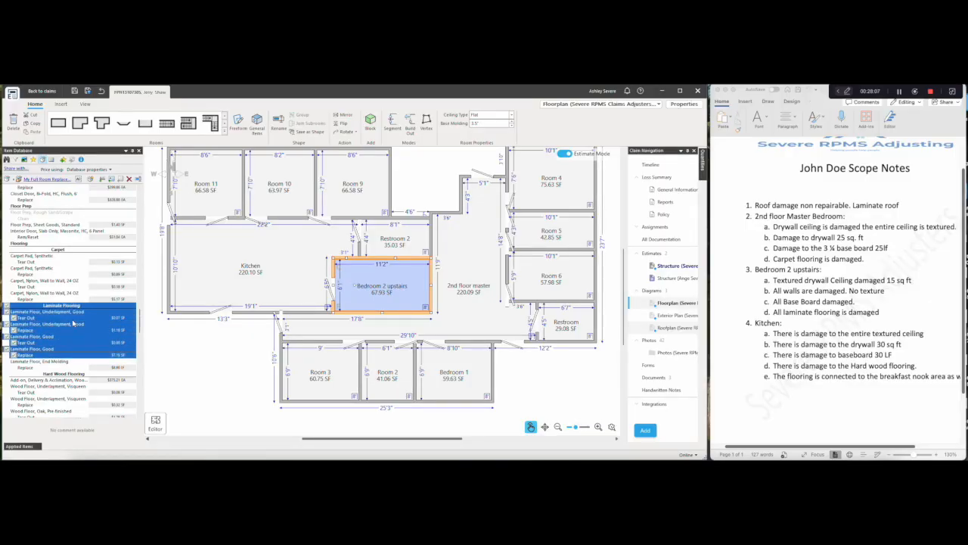
ctrl+click(51, 362)
drag(72, 339, 356, 280)
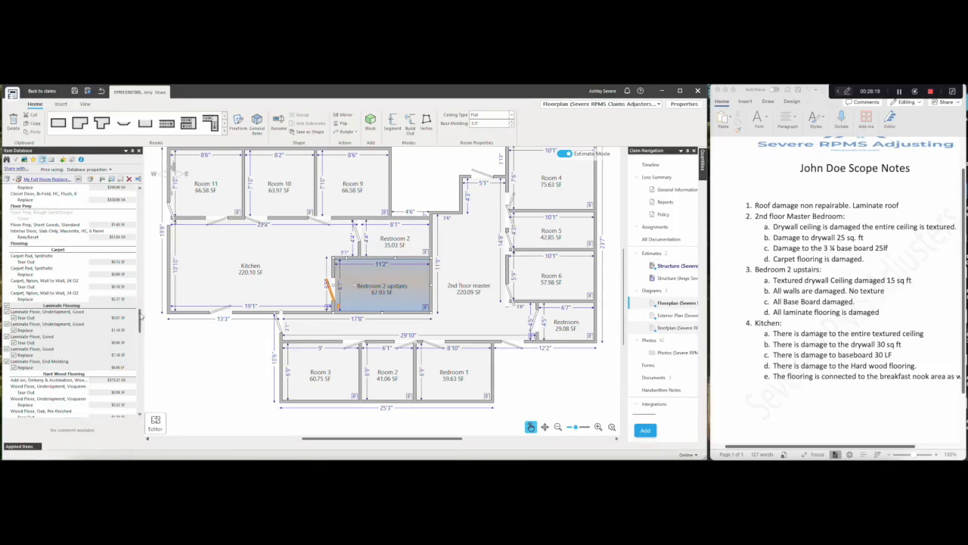
- Apply the Base Boards heading with Tear Out and Replace of Base Molding, Paint Grade, Over 3" - Up to 6" to Bedroom 2 upstairs
drag(141, 316, 142, 358)
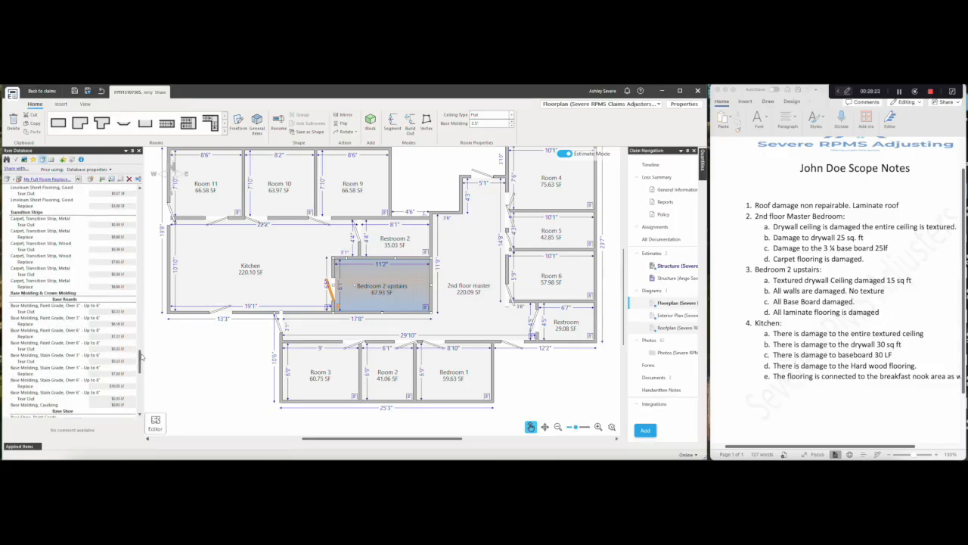
drag(140, 358, 139, 362)
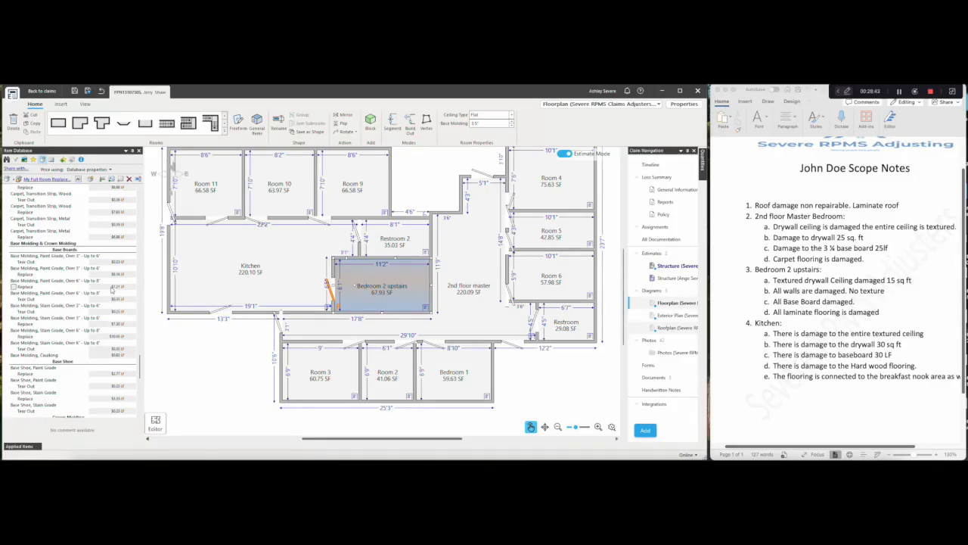
click(66, 249)
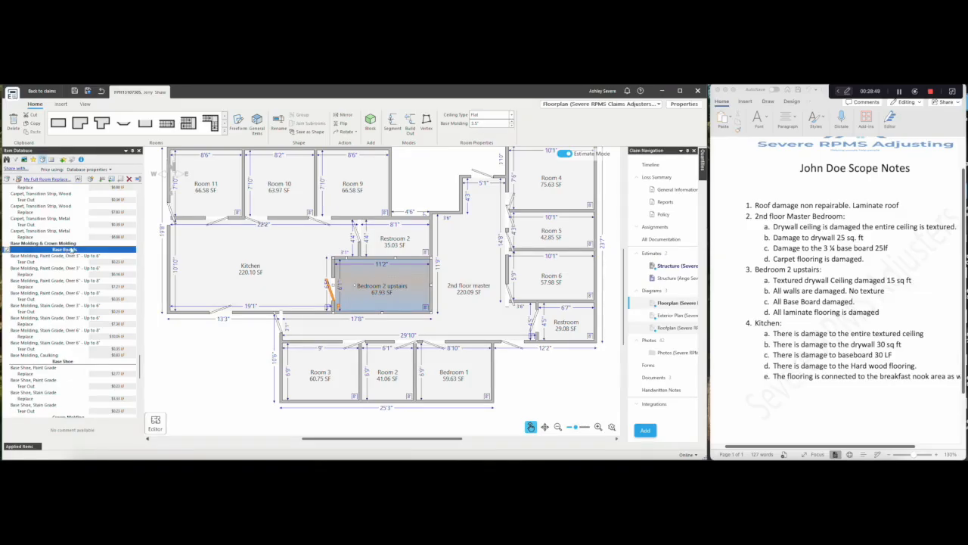
click(65, 258)
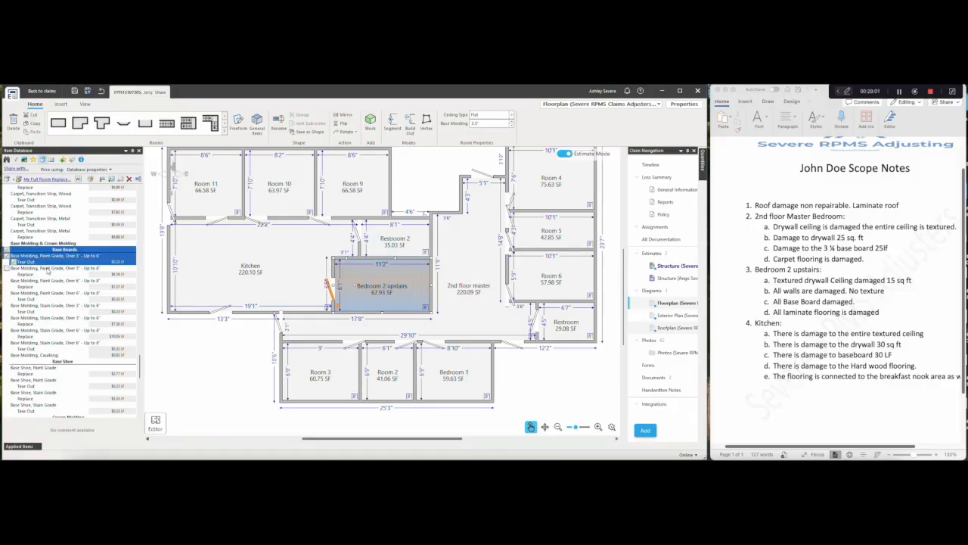
click(47, 271)
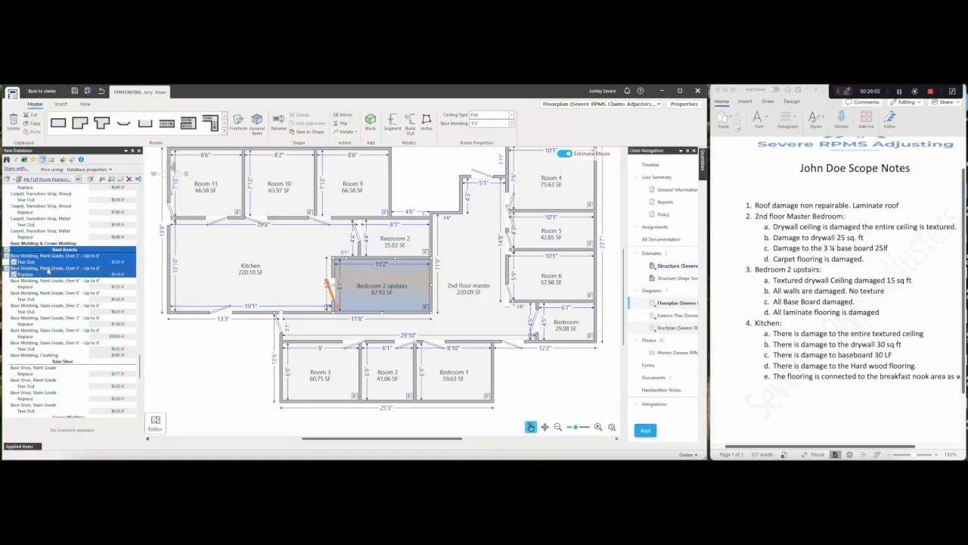
drag(62, 258, 391, 276)
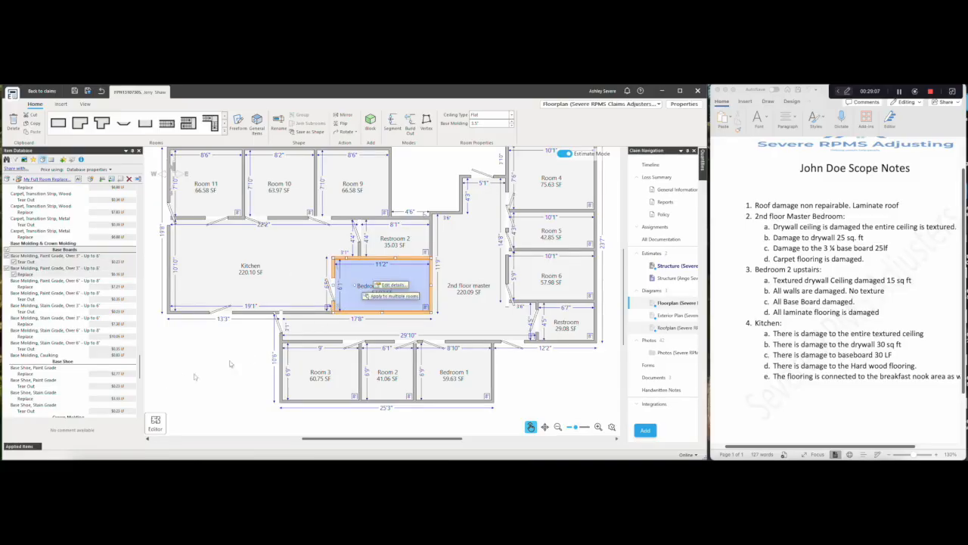
- Apply the Painting of Molding heading with Prime & Paint of Base Molding, Up to 6" to Bedroom 2 upstairs
scroll(72, 364, down, 4)
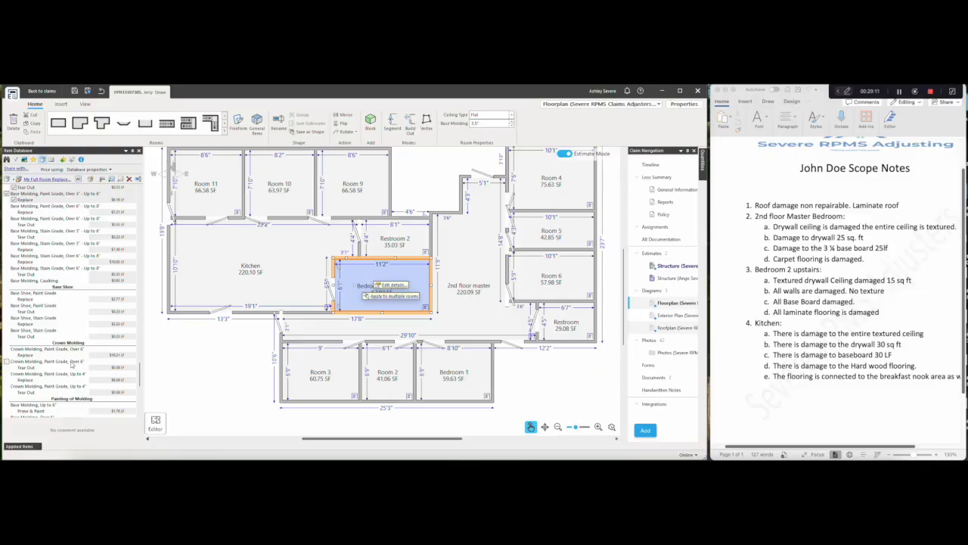
scroll(71, 364, down, 5)
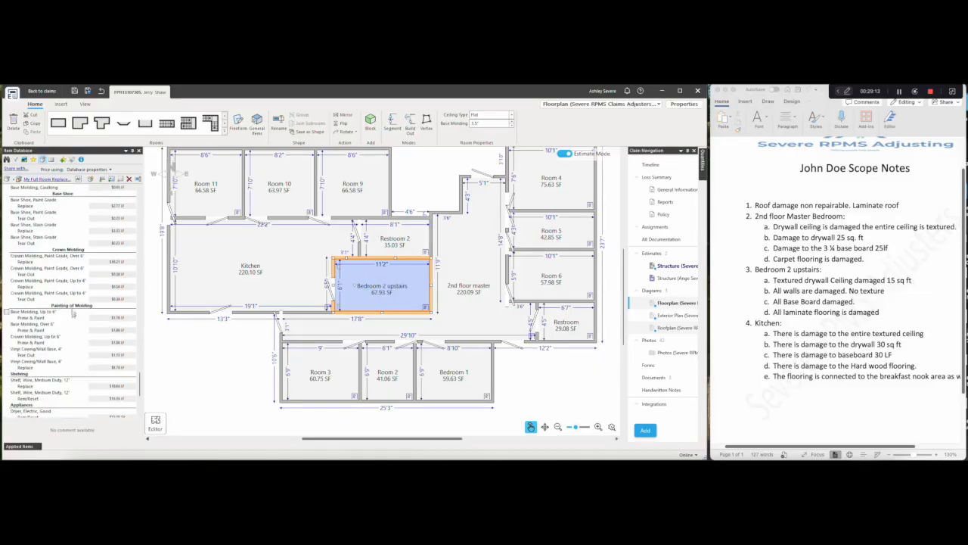
click(73, 306)
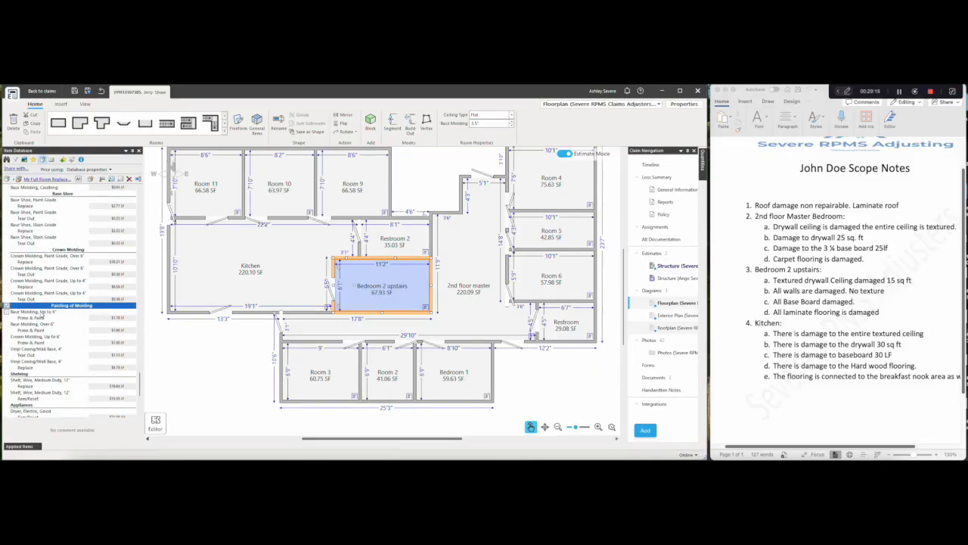
click(43, 314)
drag(51, 313, 398, 291)
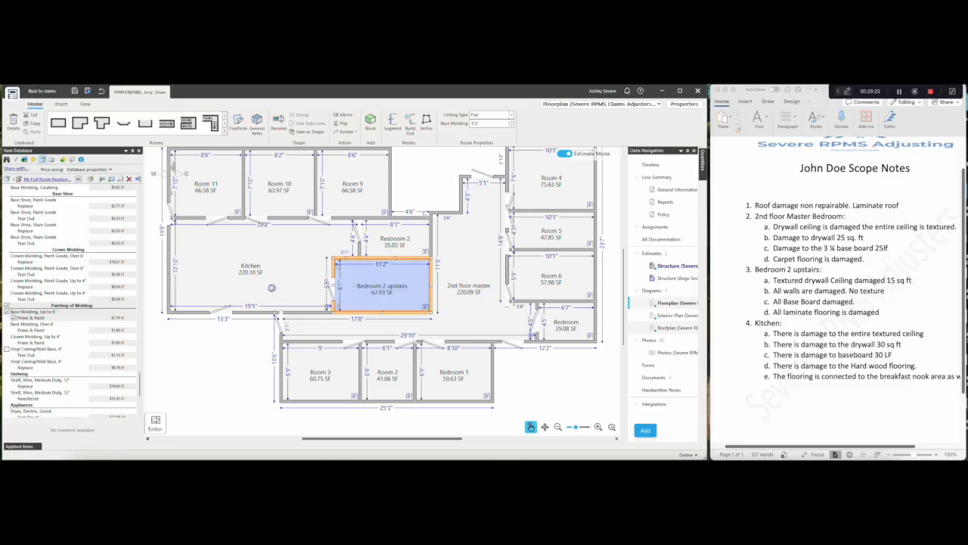
- Apply the Content Manipulation and Masking and Prep Items headings with Content Manipulation Per Hour, Floor Protection, and Mask & Prep For Painting to the Kitchen
click(270, 290)
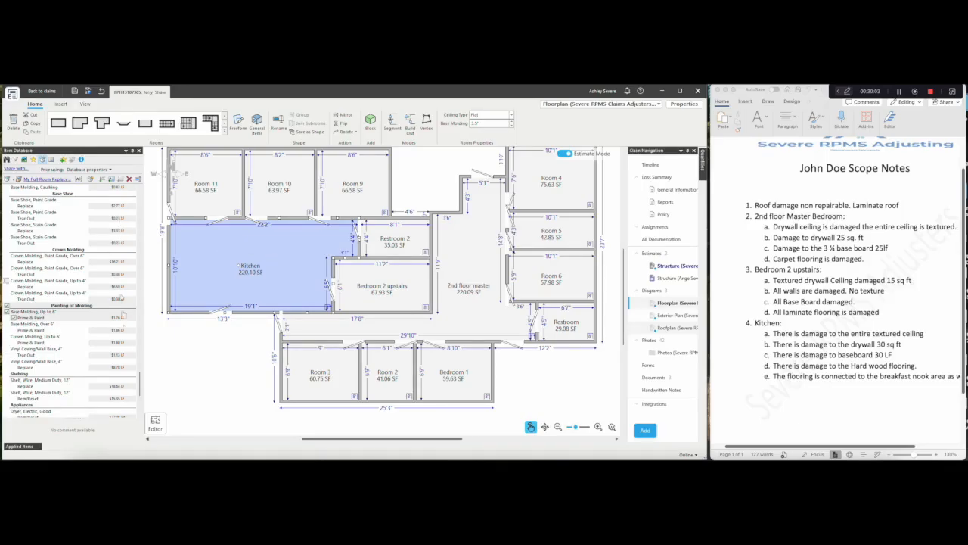
drag(140, 384, 140, 202)
click(7, 187)
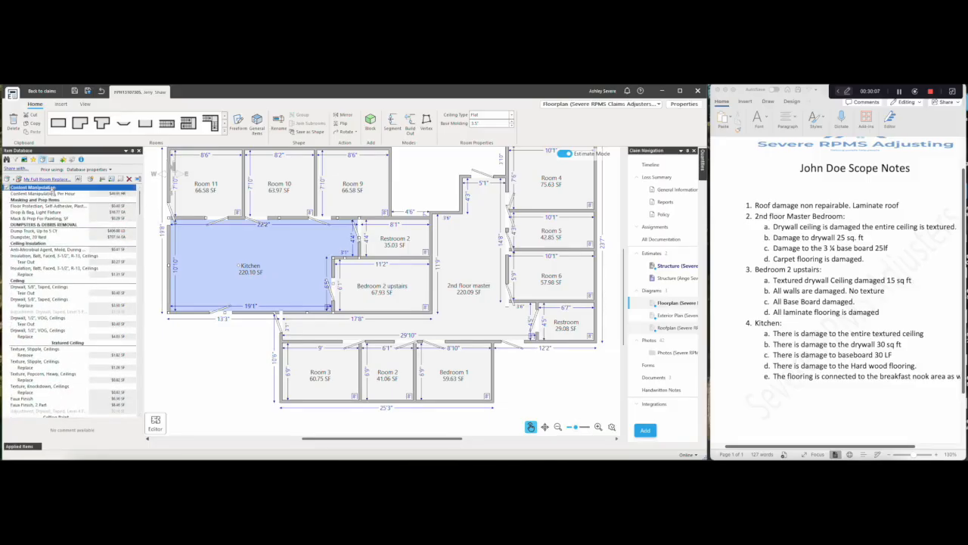
click(66, 194)
click(66, 200)
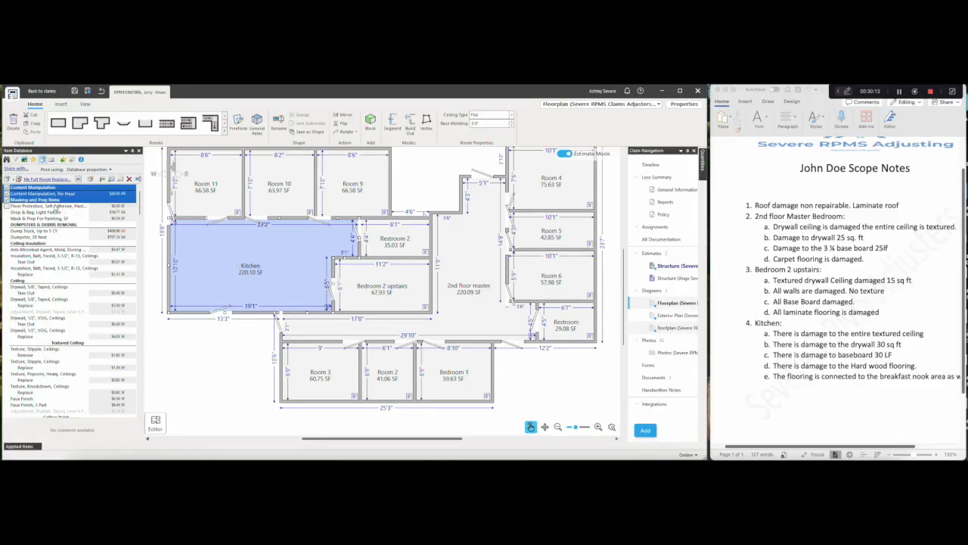
click(58, 206)
click(55, 219)
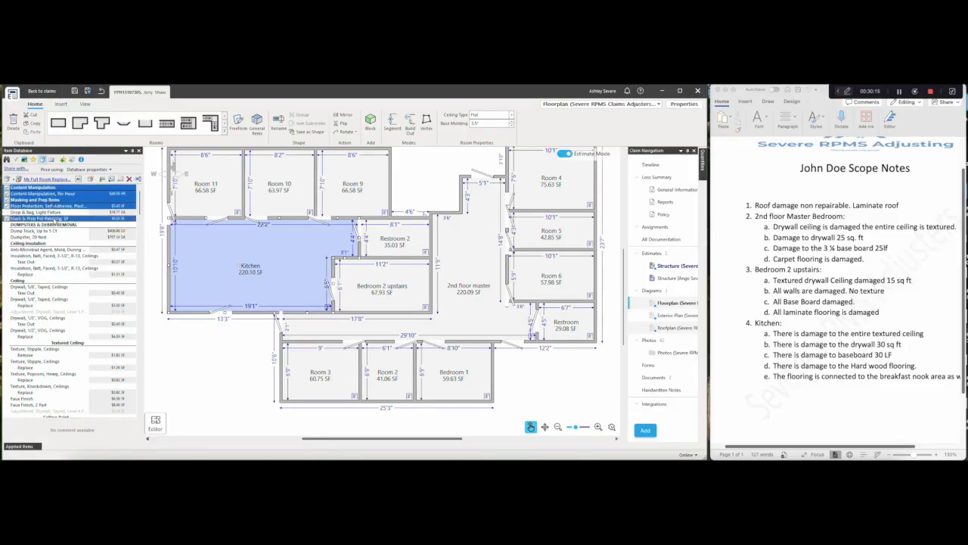
drag(212, 232, 248, 260)
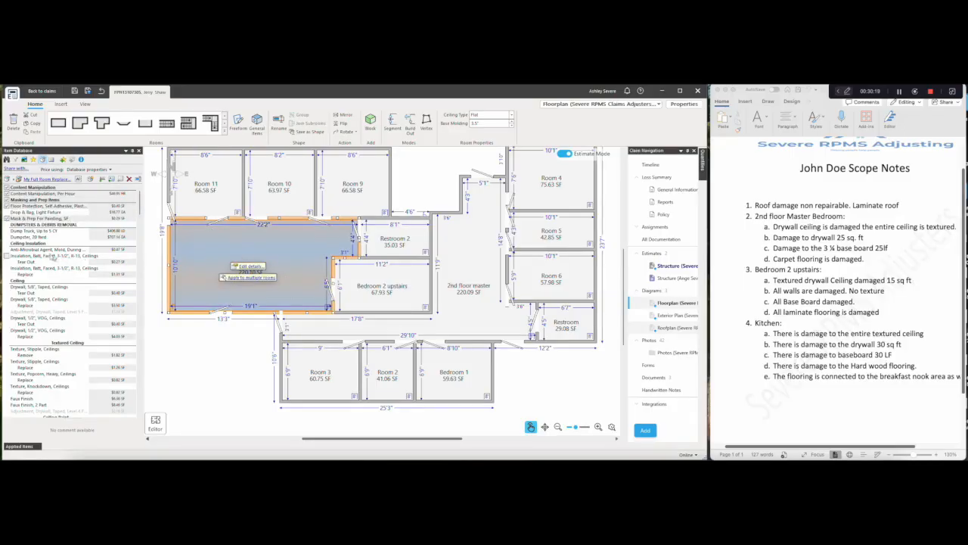
- Apply the Ceiling Insulation heading with Anti-Microbial Agent and Tear Out and Replace of faced R-13 ceiling batt insulation to the Kitchen
click(38, 244)
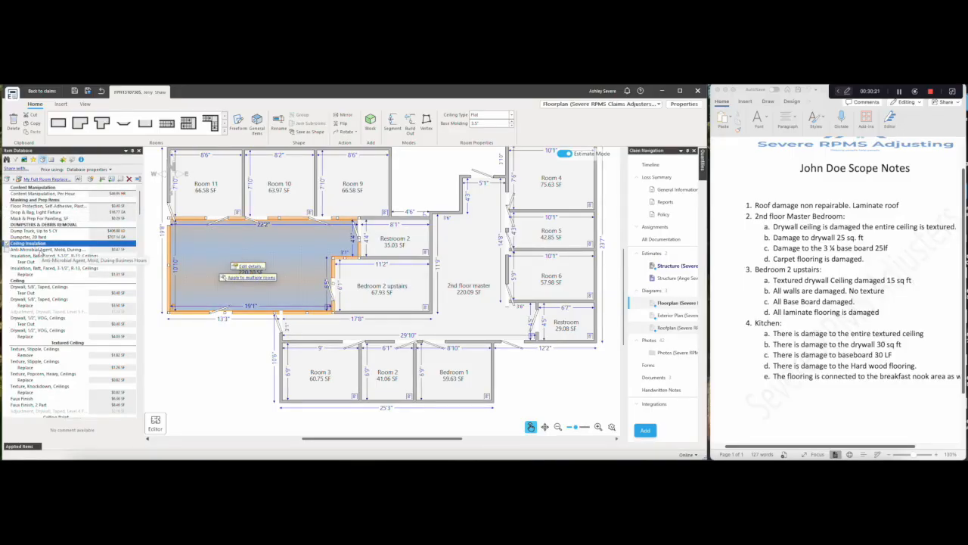
ctrl+click(34, 250)
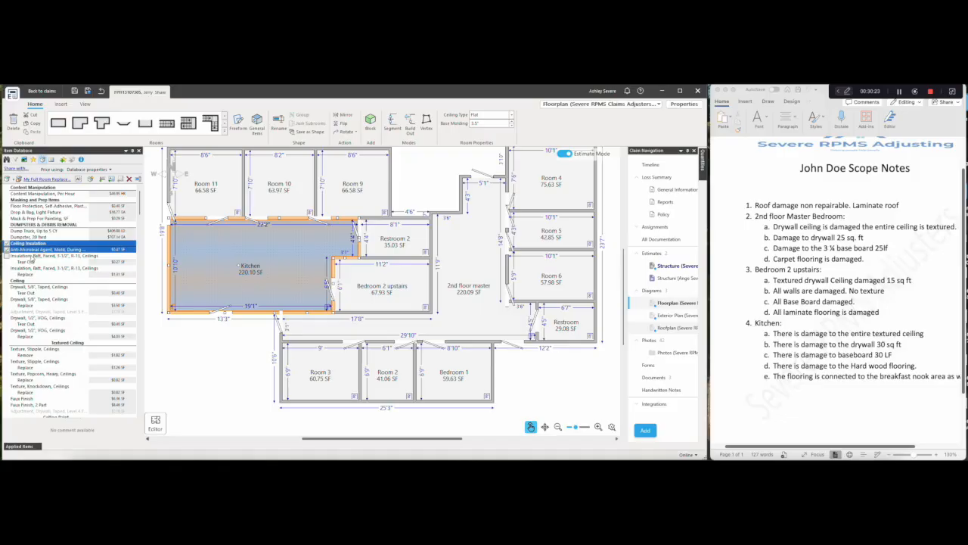
ctrl+click(32, 258)
ctrl+click(36, 269)
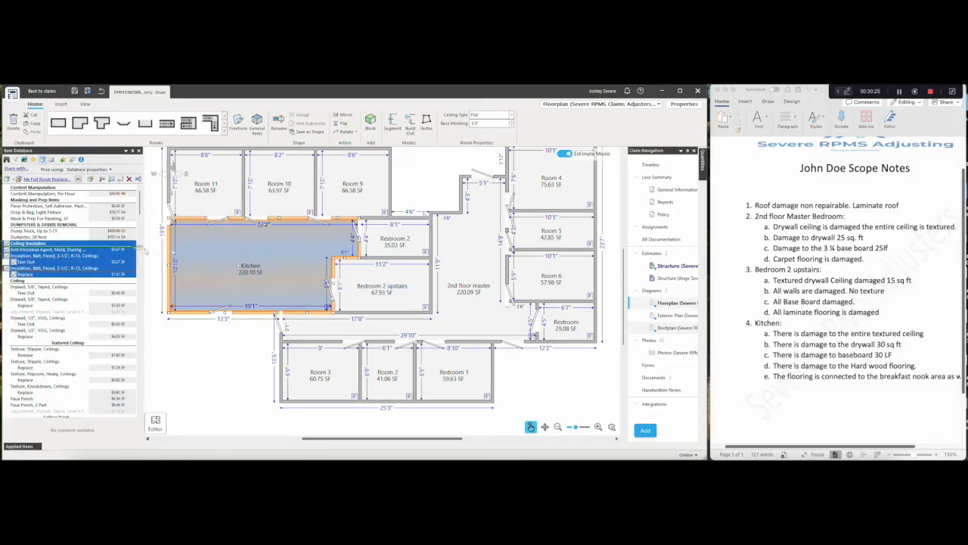
drag(142, 250, 263, 254)
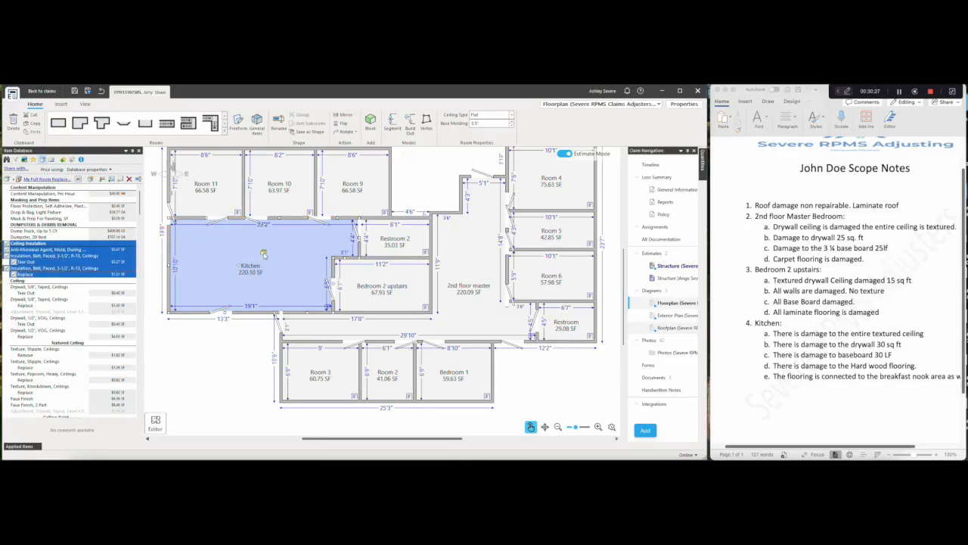
drag(263, 254, 263, 254)
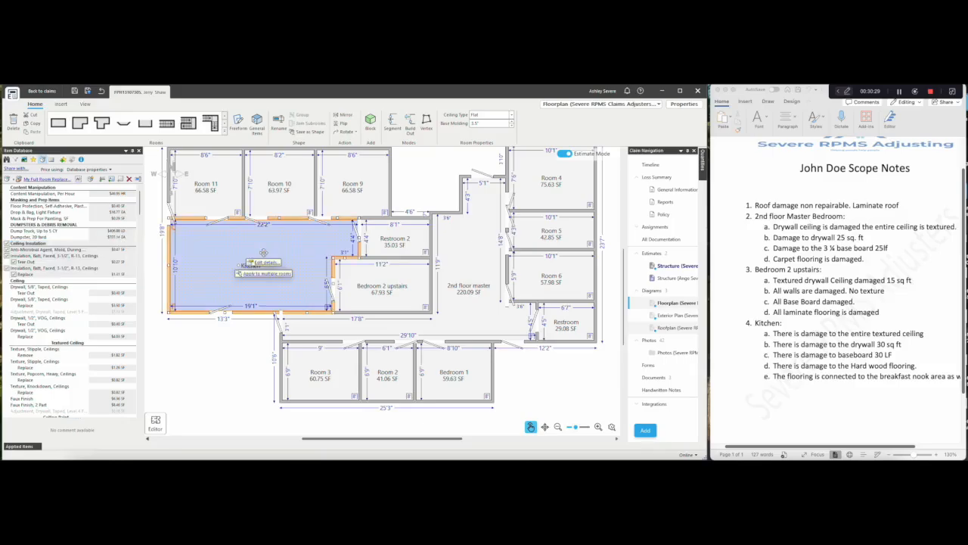
- Apply the Ceiling heading with Tear Out and Replace of Drywall, 5/8", Taped, Ceilings to the Kitchen
click(31, 282)
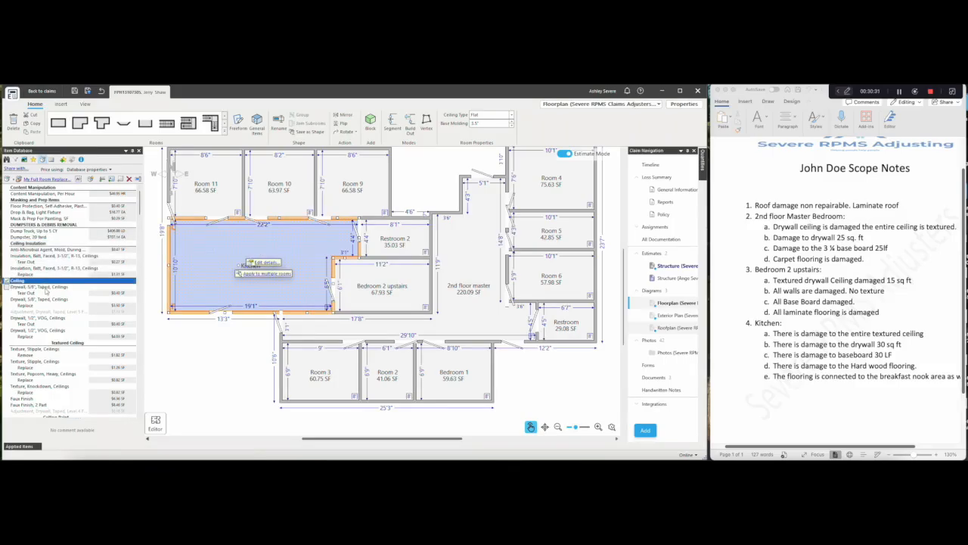
ctrl+click(43, 287)
ctrl+click(47, 300)
drag(68, 297, 231, 253)
- Apply the Textured Ceiling heading with Replace of Texture, Knockdown, Ceilings to the Kitchen
scroll(94, 323, down, 3)
scroll(94, 324, down, 1)
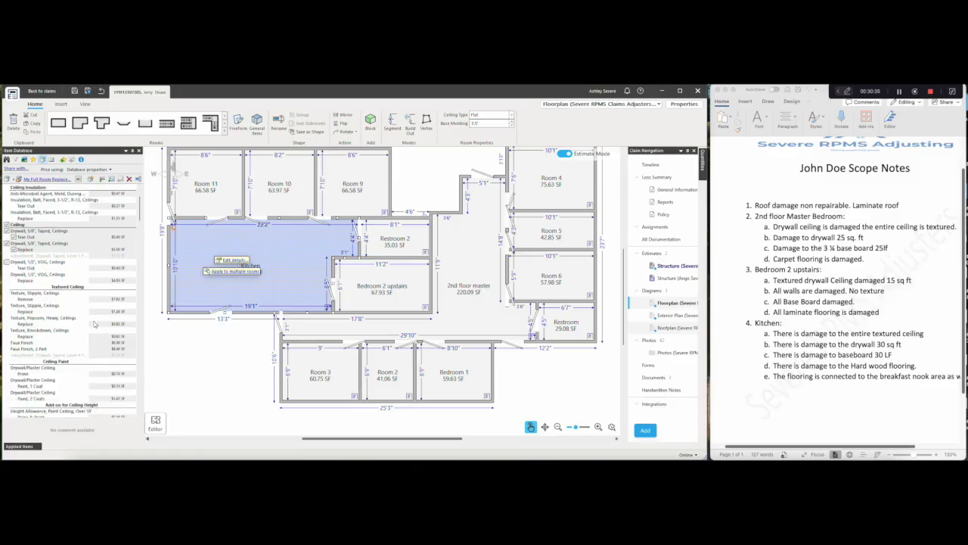
click(64, 288)
click(52, 331)
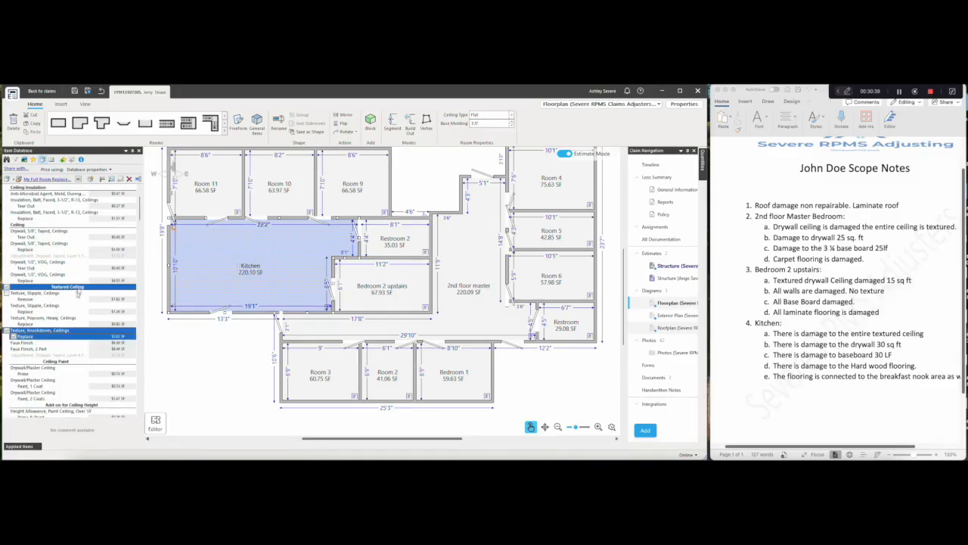
drag(80, 287, 257, 261)
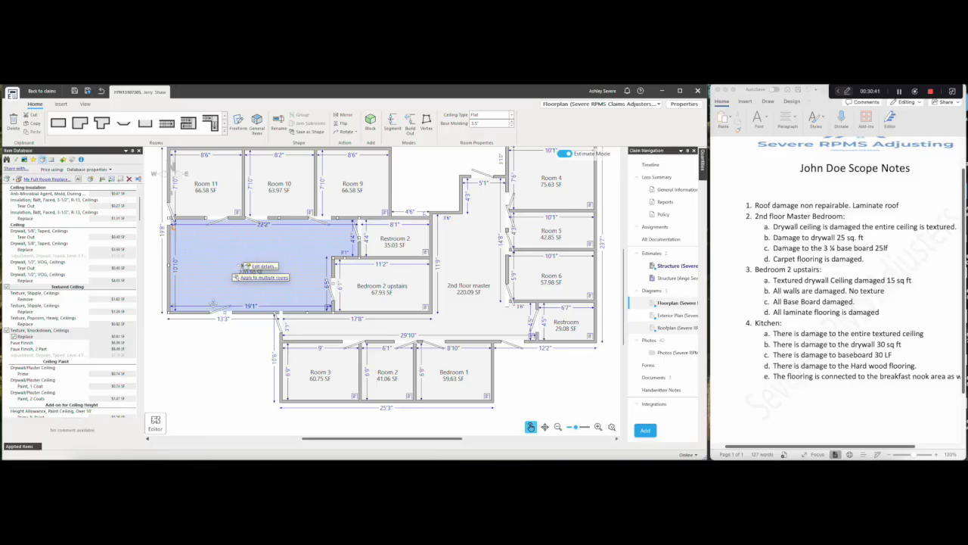
- Apply the Ceiling Paint heading with Prime and Paint, 2 Coats of Drywall/Plaster Ceiling to the Kitchen
scroll(63, 341, down, 2)
scroll(63, 342, down, 1)
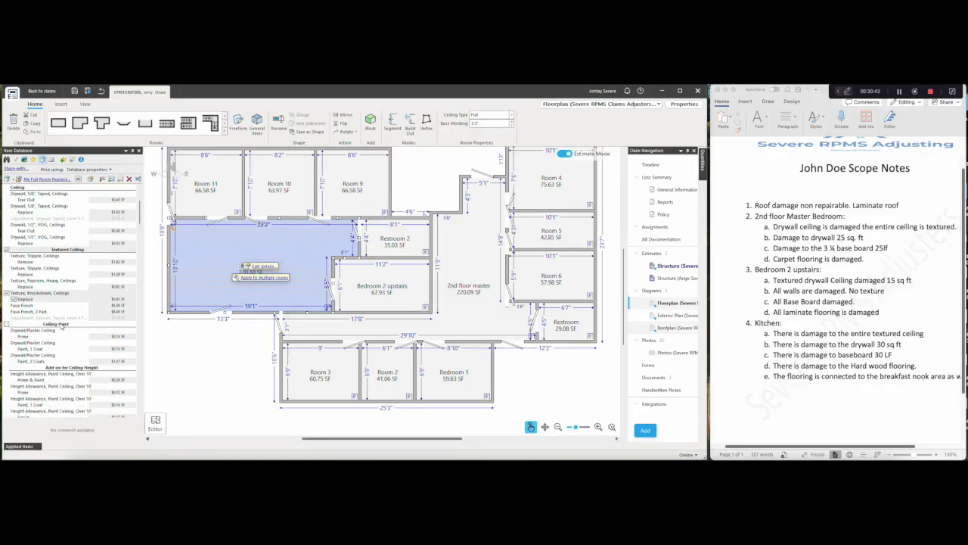
click(62, 324)
ctrl+click(46, 335)
ctrl+click(45, 360)
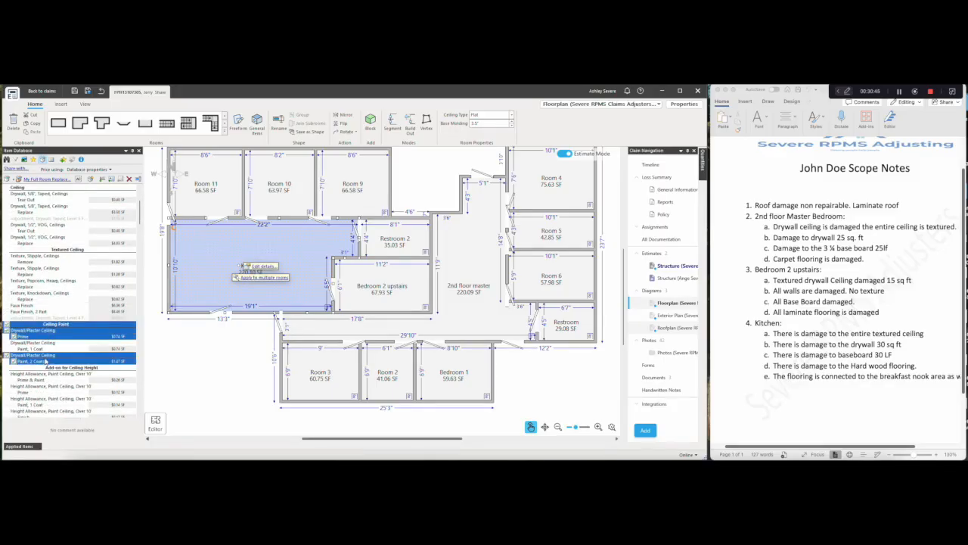
right_click(238, 260)
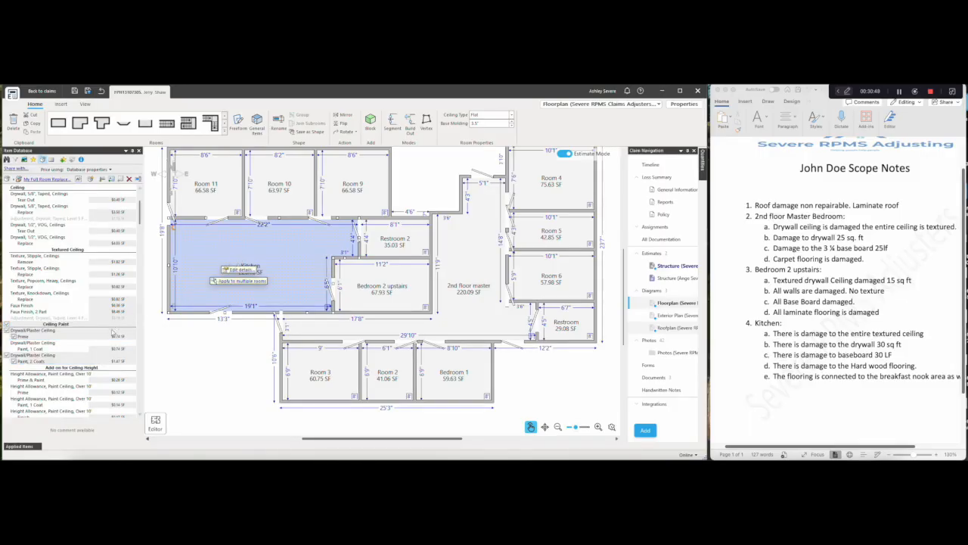
- Apply the Ceiling Fixtures heading with Drop & Bag, Light Fixture and Rem/Reset of the Register to the Kitchen
scroll(113, 332, down, 3)
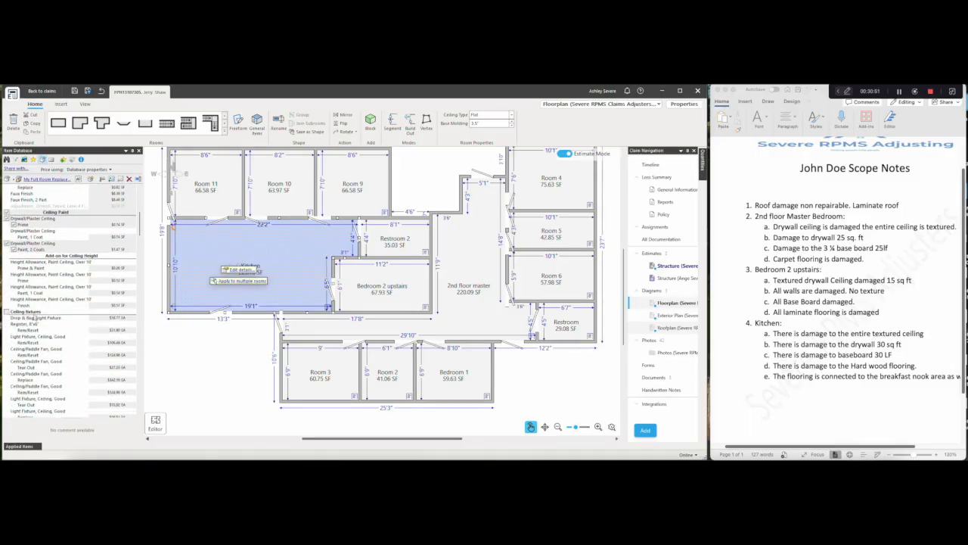
click(35, 312)
ctrl+click(35, 320)
ctrl+click(41, 326)
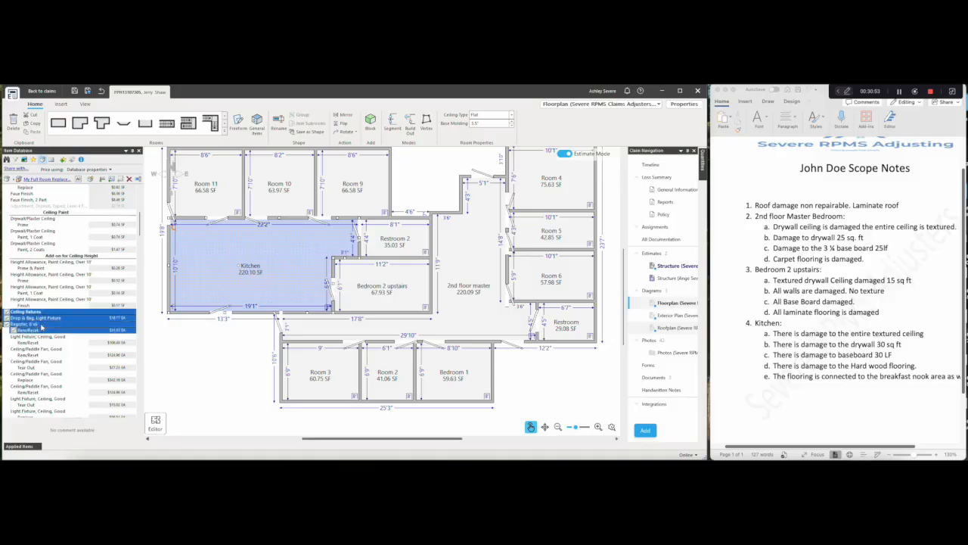
drag(45, 327, 282, 254)
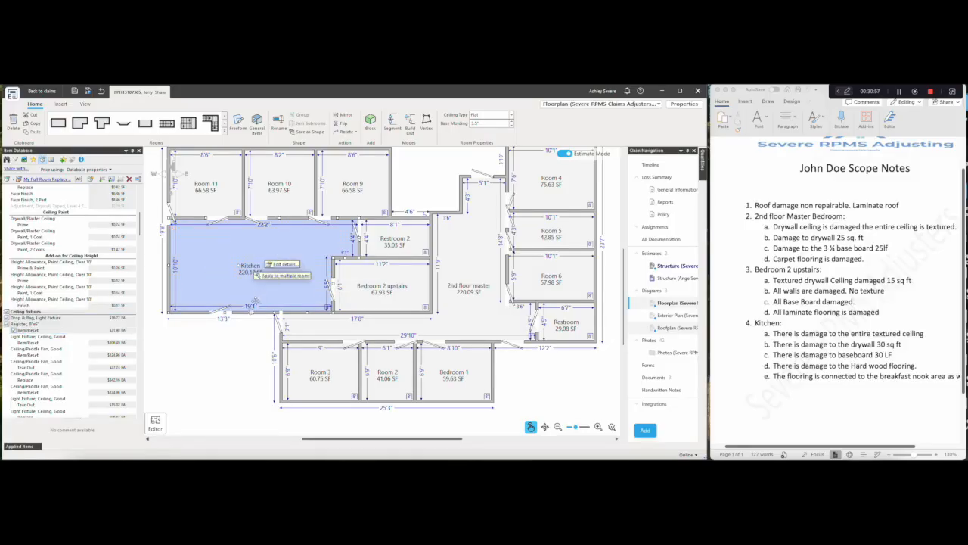
- Apply the Walls heading on its own to the Kitchen
scroll(114, 333, down, 2)
scroll(114, 333, down, 10)
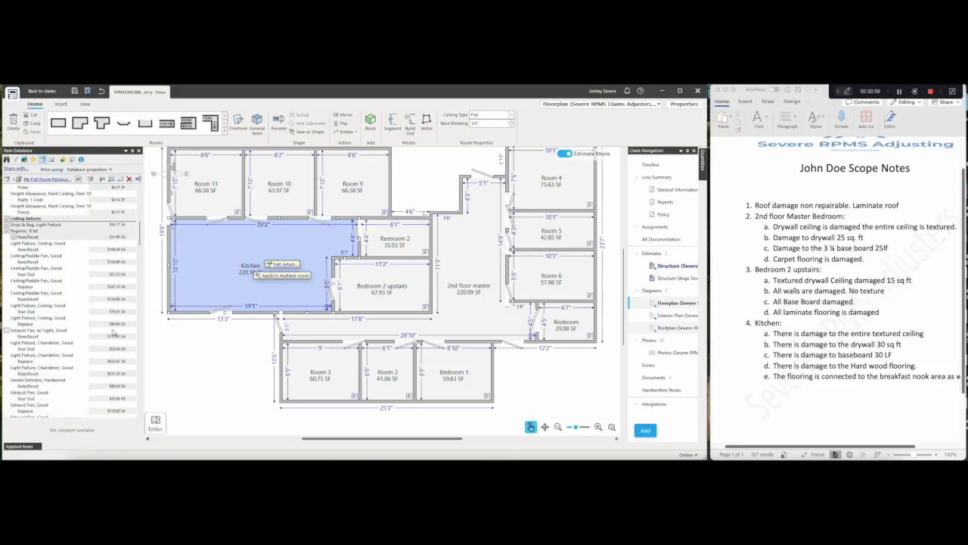
scroll(100, 326, down, 3)
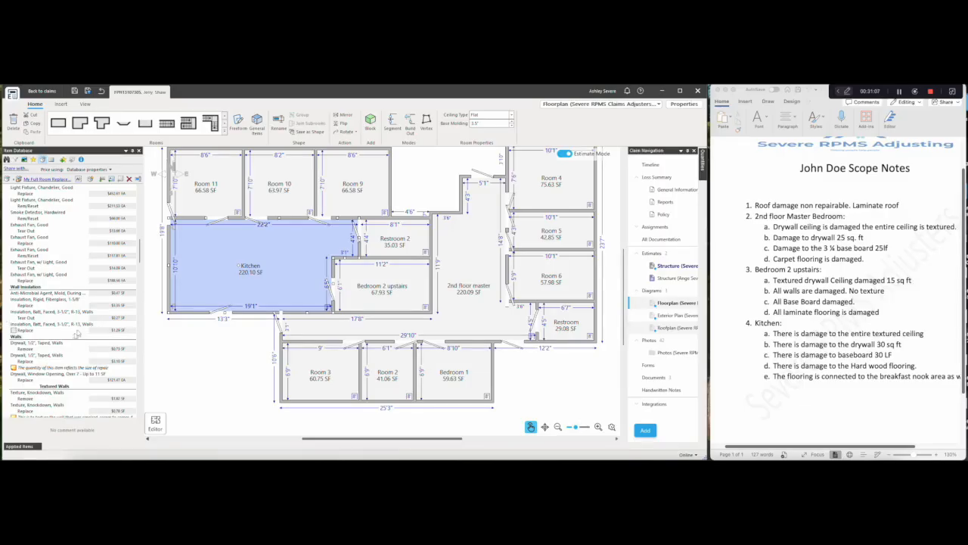
click(53, 338)
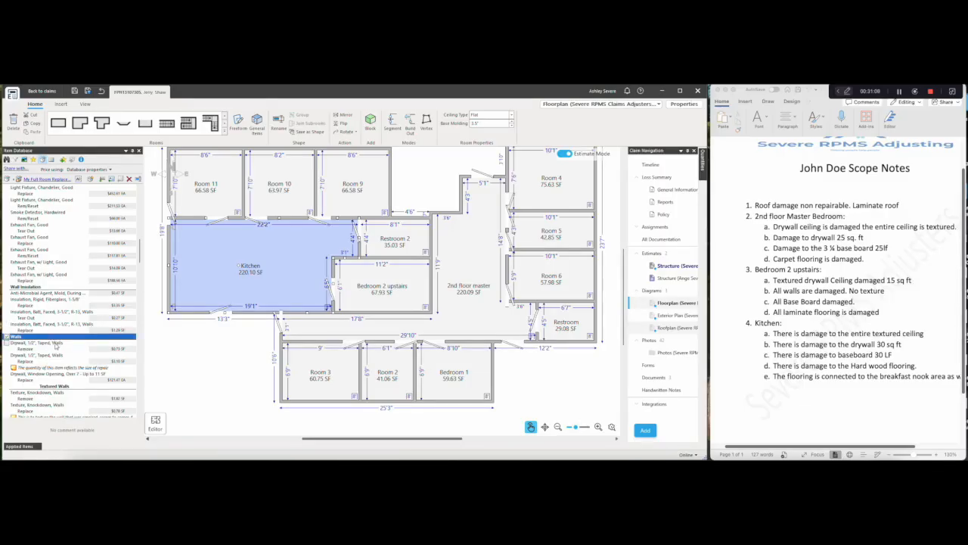
ctrl+click(56, 346)
ctrl+click(60, 355)
drag(79, 343, 241, 309)
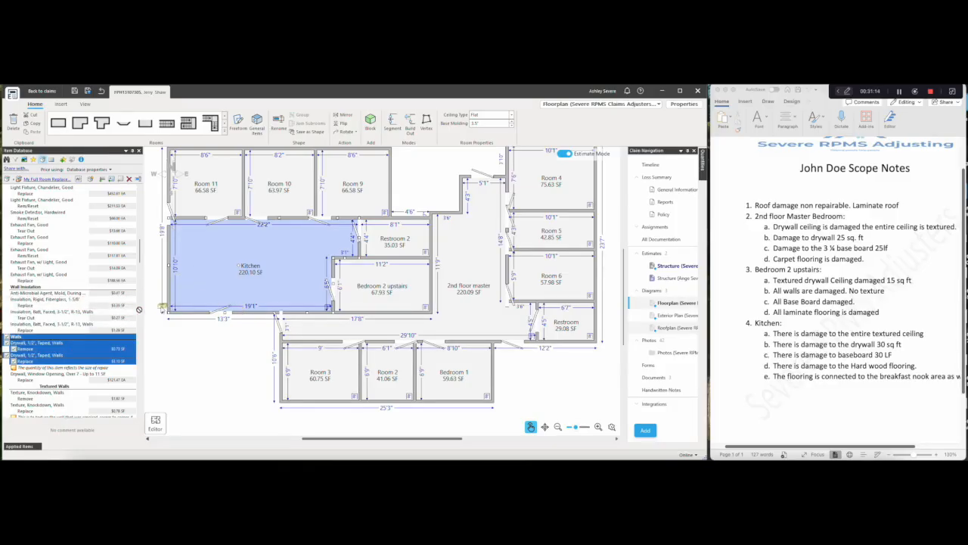
drag(39, 337, 219, 269)
- Apply Remove and Replace of Drywall, 1/2", Taped, Walls to the Kitchen's west wall with a quantity of 30 SF each
click(45, 346)
ctrl+click(44, 358)
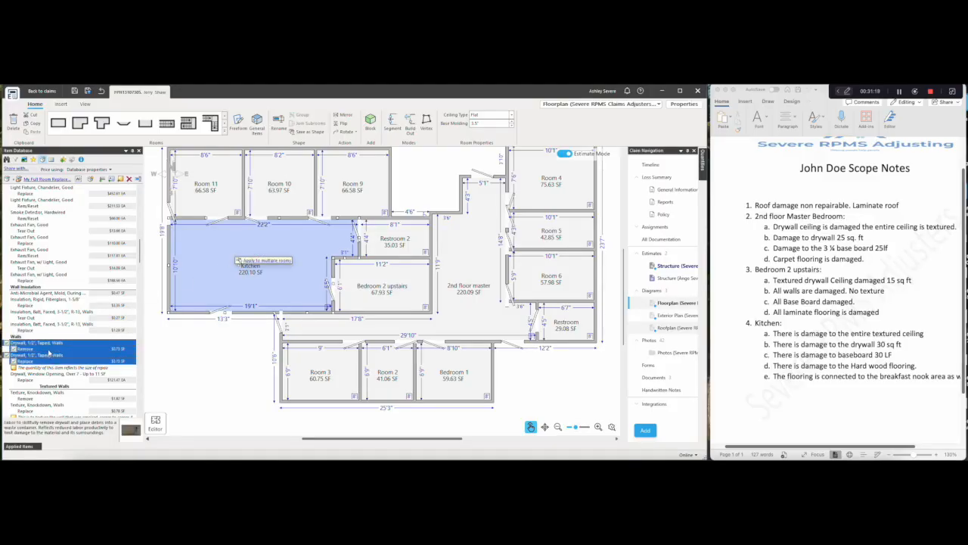
drag(48, 353, 171, 285)
click(177, 294)
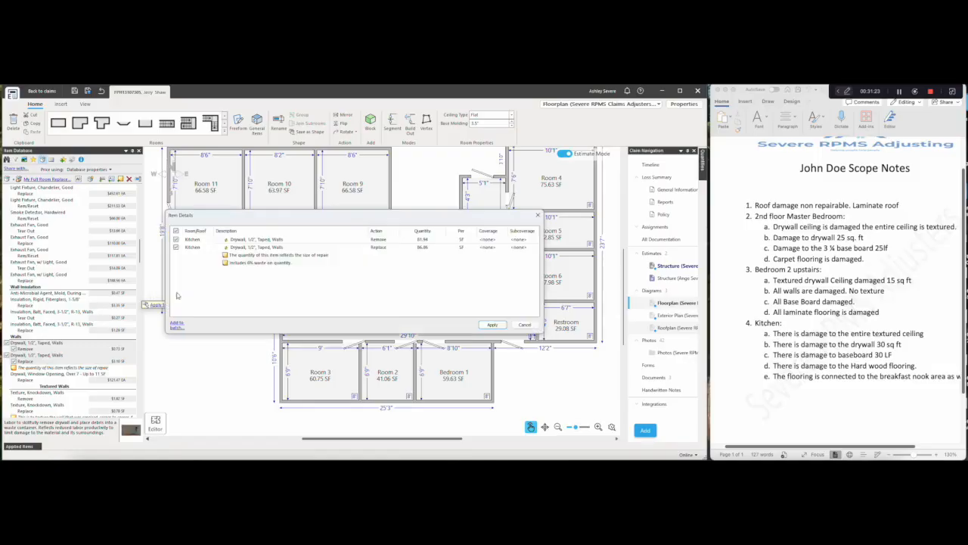
click(423, 239)
text(30)
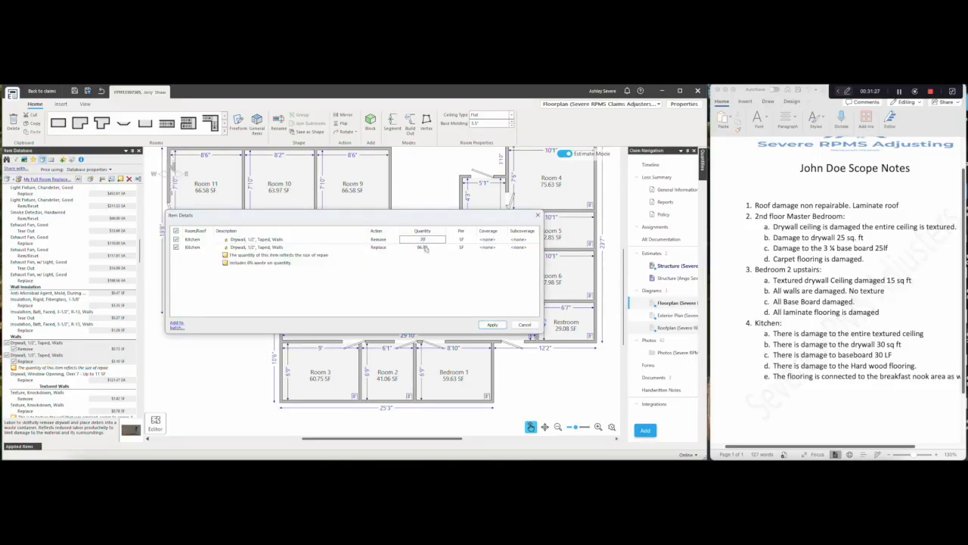
click(425, 247)
text(30)
click(491, 324)
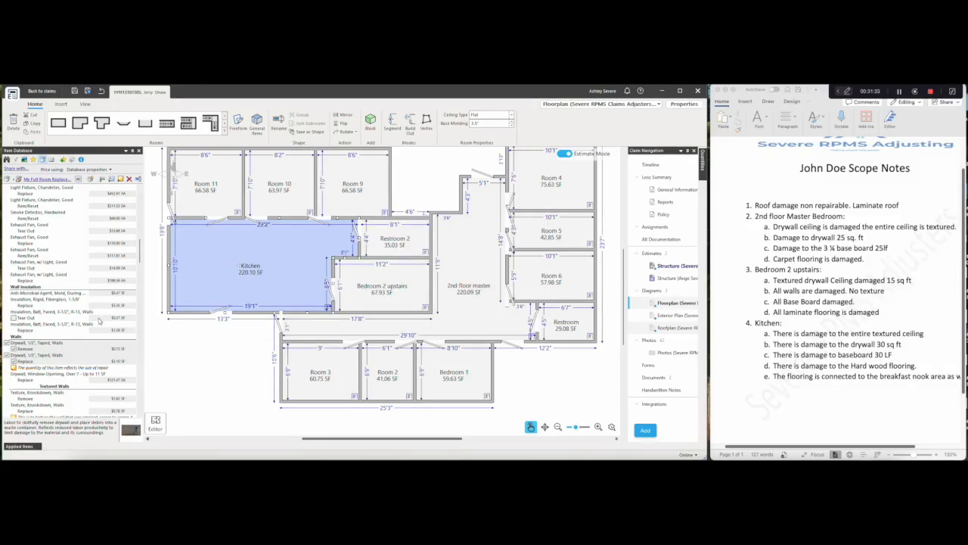
- Apply the Drywall Painting heading on its own to the Kitchen
scroll(99, 320, down, 5)
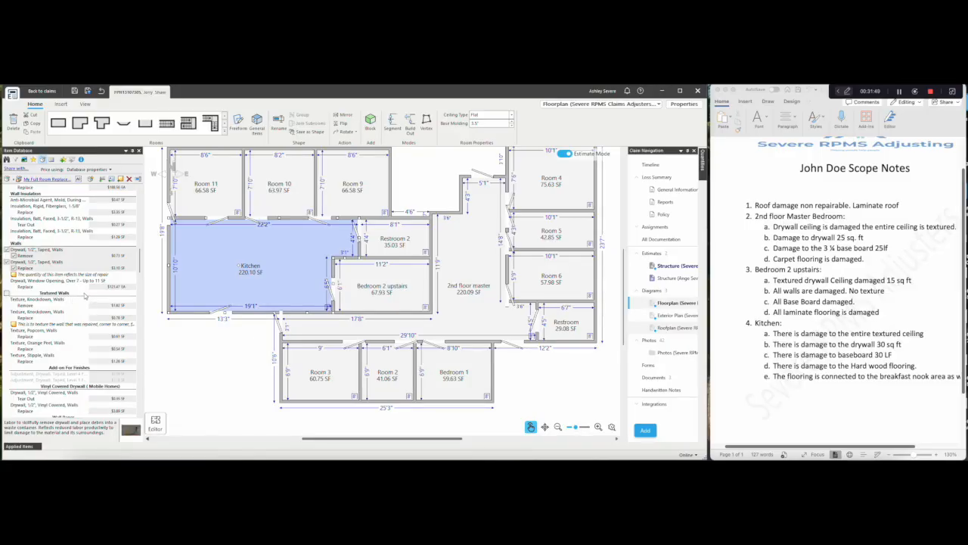
scroll(77, 302, down, 4)
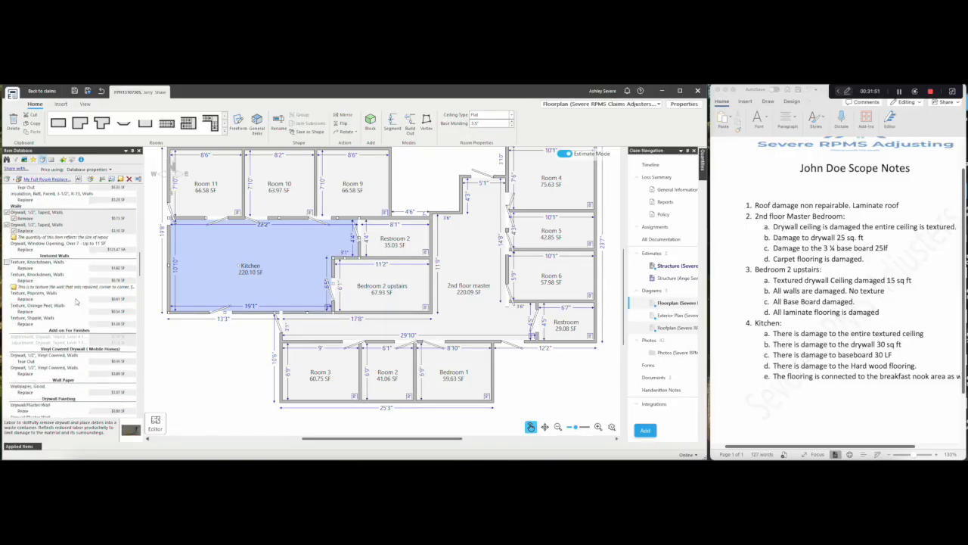
scroll(77, 301, down, 3)
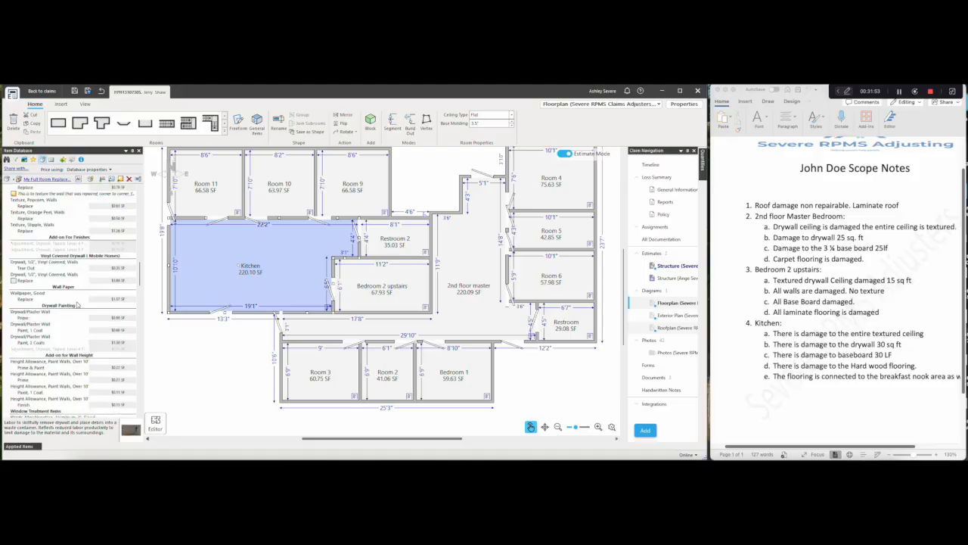
mouse_move(59, 286)
mouse_down()
mouse_move(90, 284)
mouse_move(171, 220)
mouse_move(222, 256)
mouse_up()
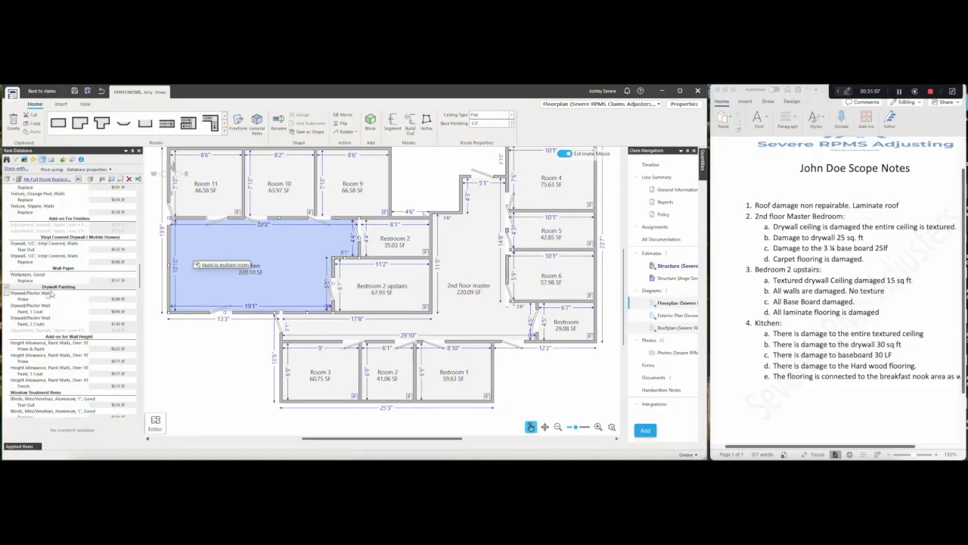
- Apply Drywall/Plaster Wall Prime with a quantity of 30 SF and Drywall/Plaster Wall Paint, 2 Coats to the Kitchen's west wall
drag(45, 297, 170, 278)
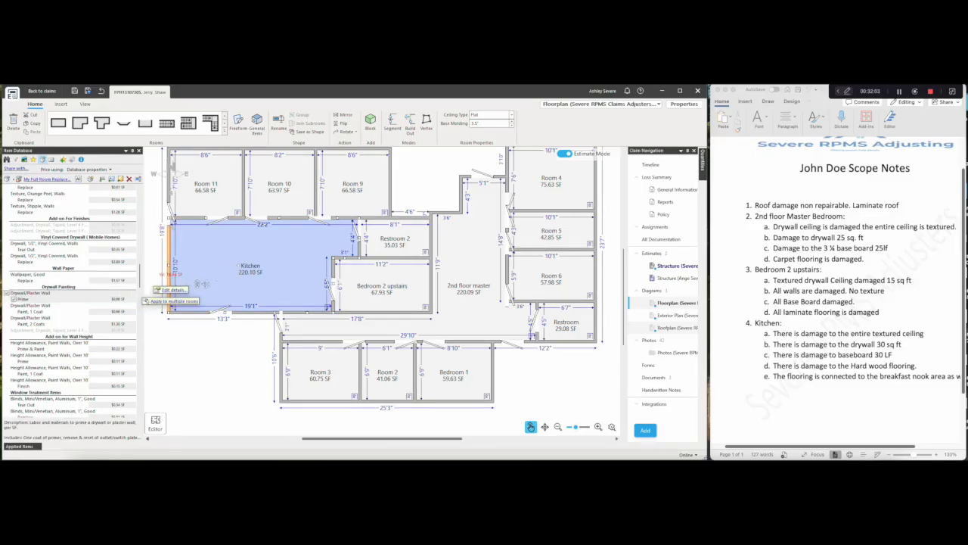
double_click(433, 242)
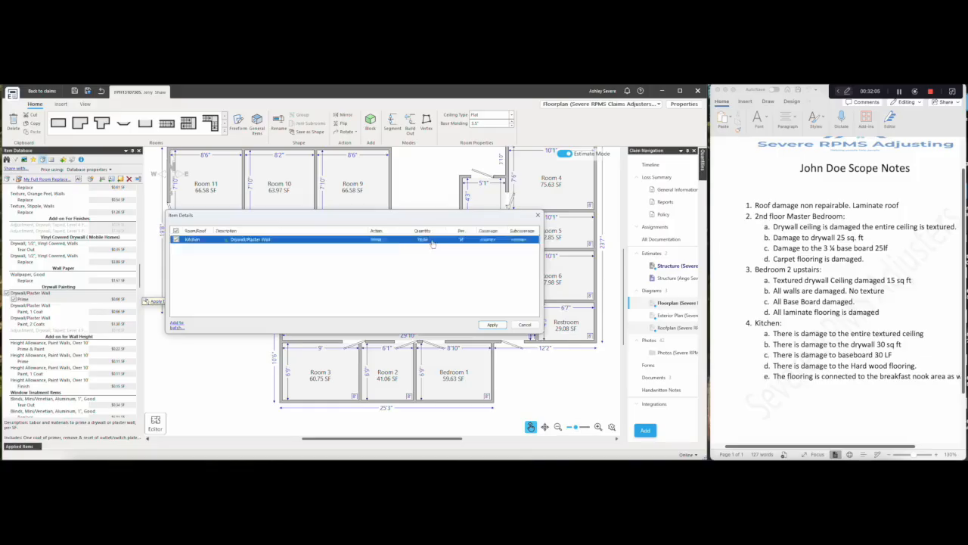
text(30)
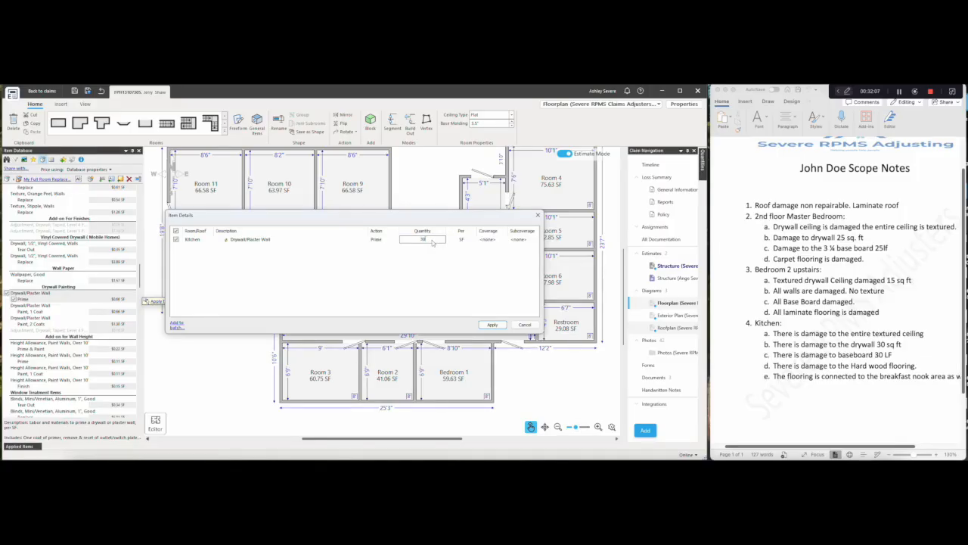
click(491, 324)
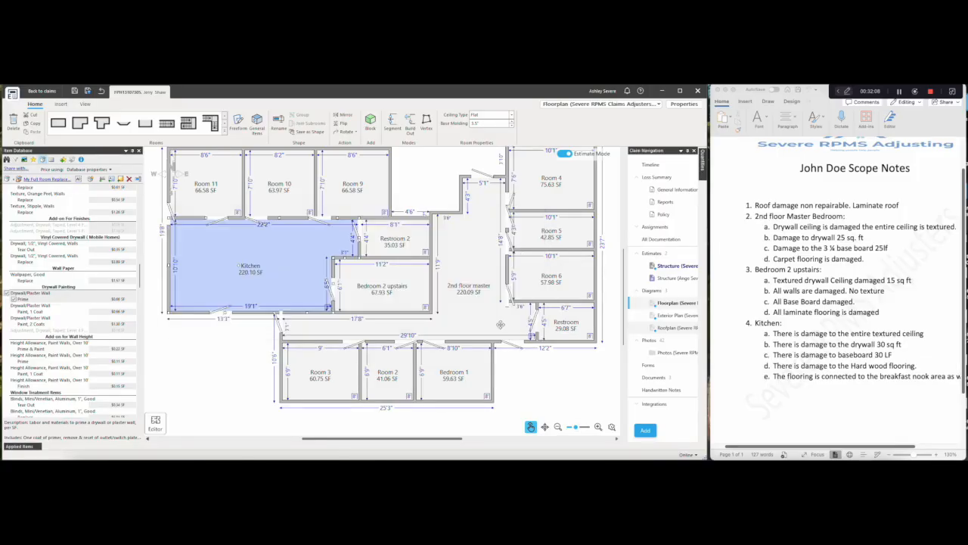
click(39, 322)
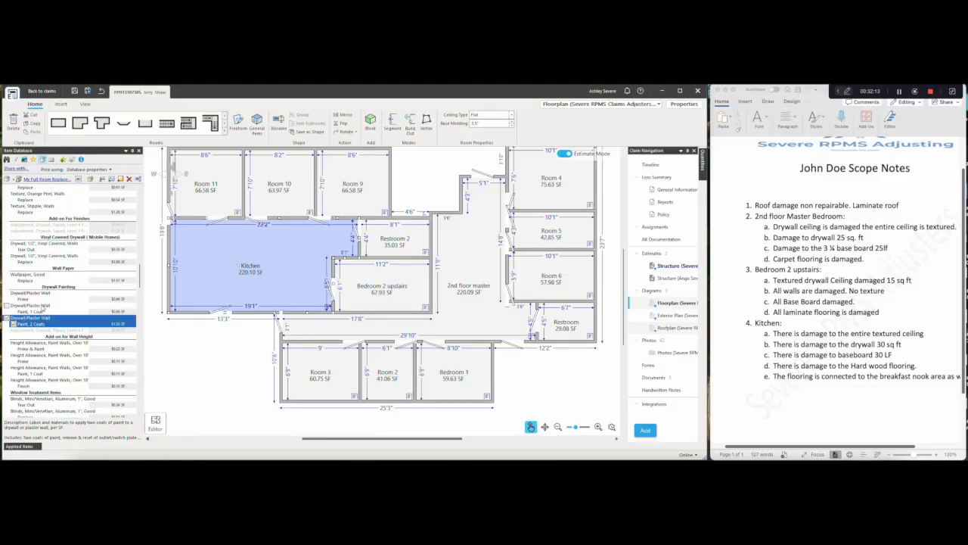
mouse_move(44, 319)
mouse_down()
mouse_move(189, 286)
mouse_move(172, 287)
mouse_up()
- Apply Drywall/Plaster Wall Paint, 1 Coat to each of the Kitchen's remaining walls, leaving out the west wall
click(25, 307)
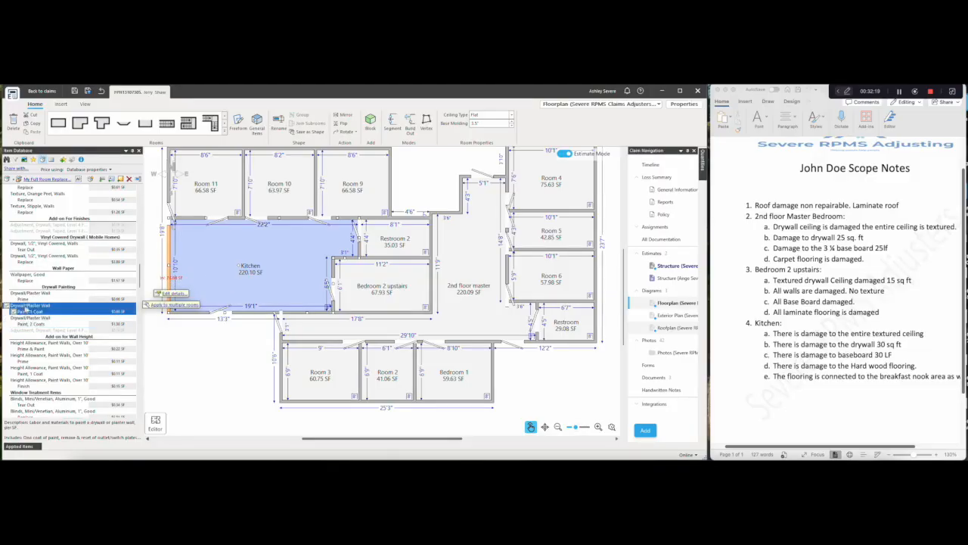
mouse_move(29, 310)
mouse_down()
mouse_move(151, 303)
mouse_move(200, 310)
mouse_up()
drag(70, 306, 332, 274)
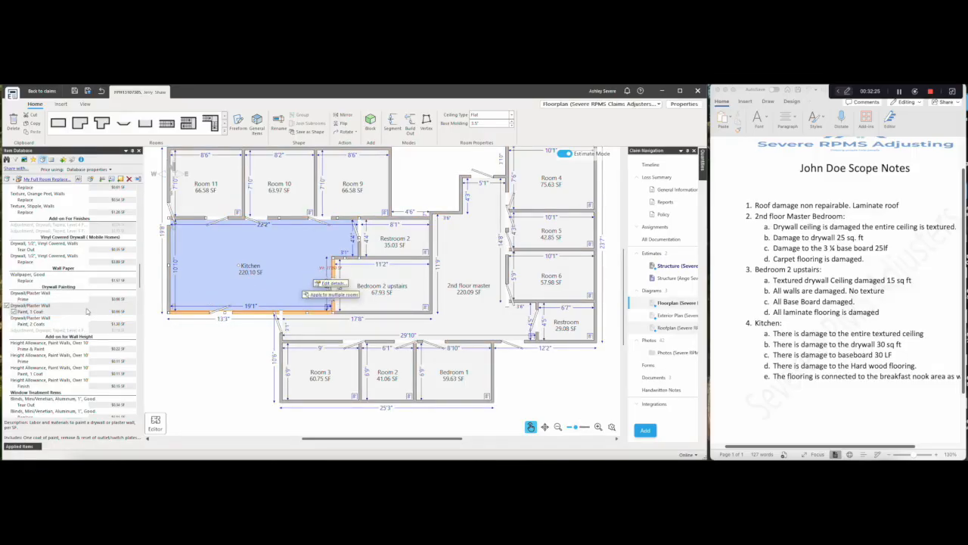
mouse_move(87, 310)
mouse_down()
mouse_move(205, 270)
mouse_move(337, 253)
mouse_up()
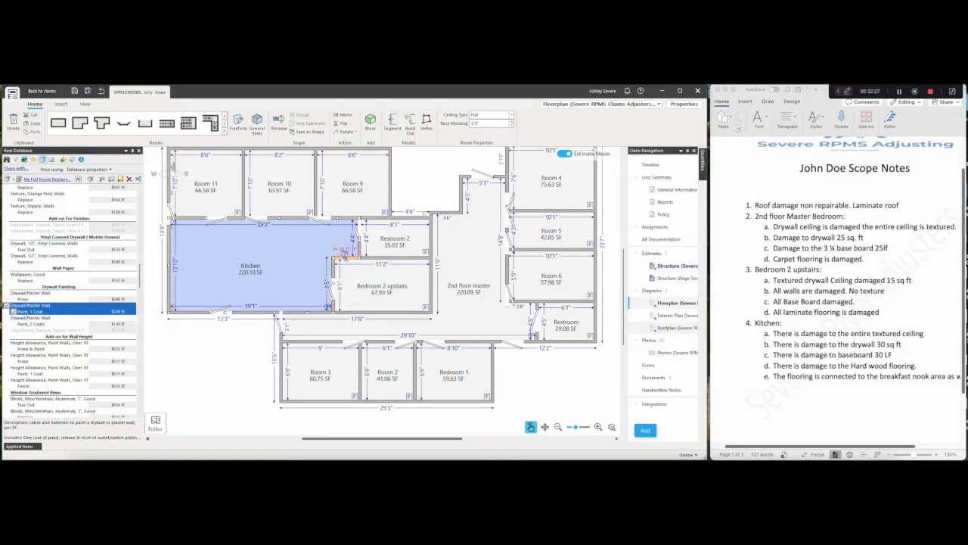
mouse_move(73, 310)
mouse_down()
mouse_move(287, 253)
mouse_move(359, 248)
mouse_up()
drag(76, 310, 282, 224)
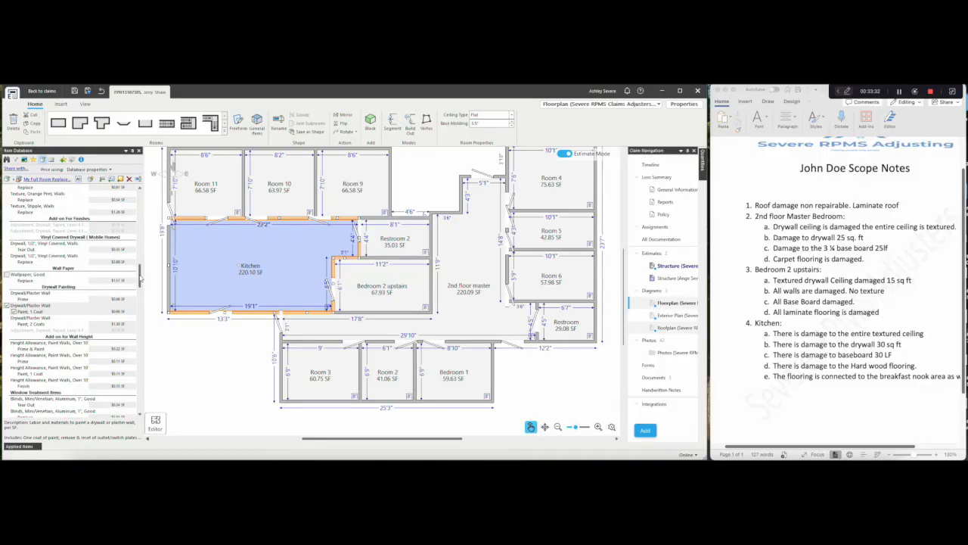
- Apply the Hard Wood Flooring heading on its own to the Kitchen
drag(140, 276, 141, 324)
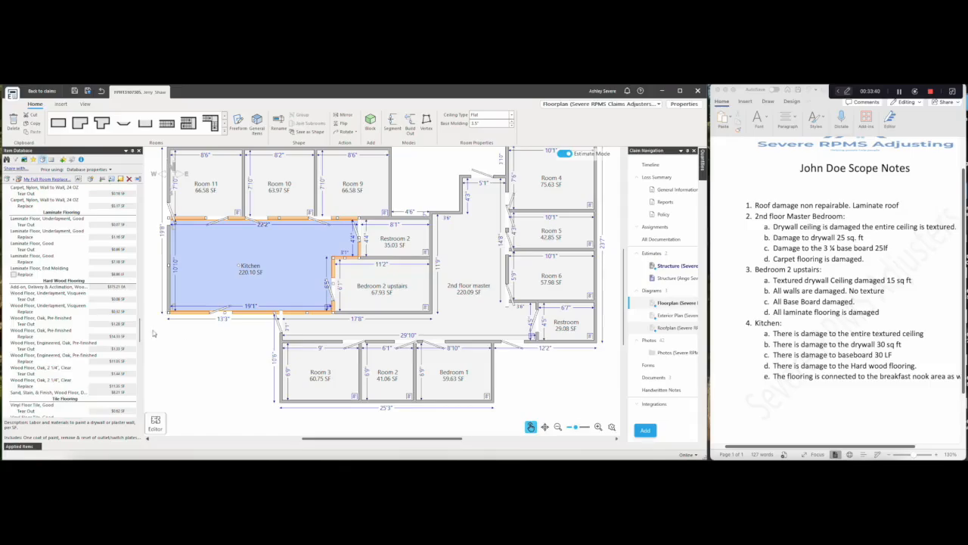
scroll(140, 324, down, 3)
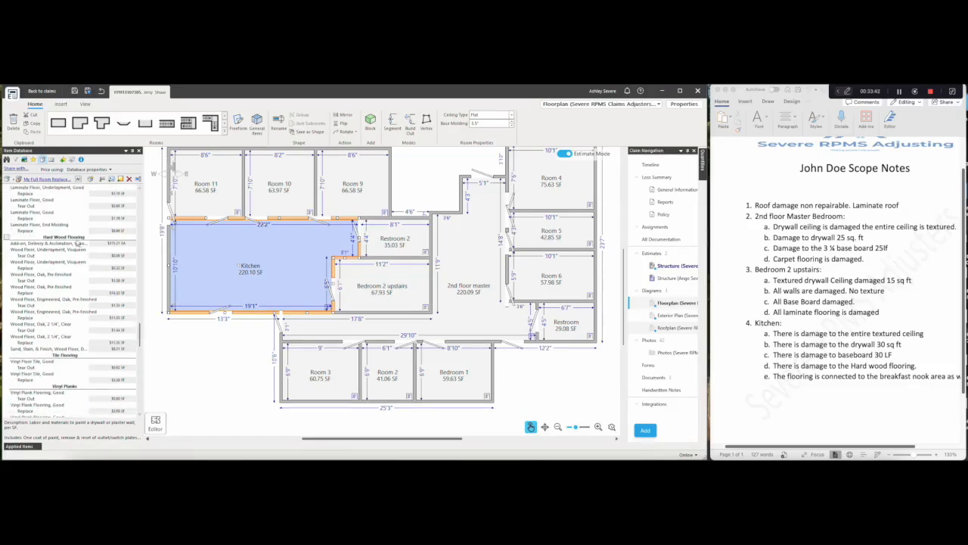
click(96, 238)
drag(96, 239, 241, 255)
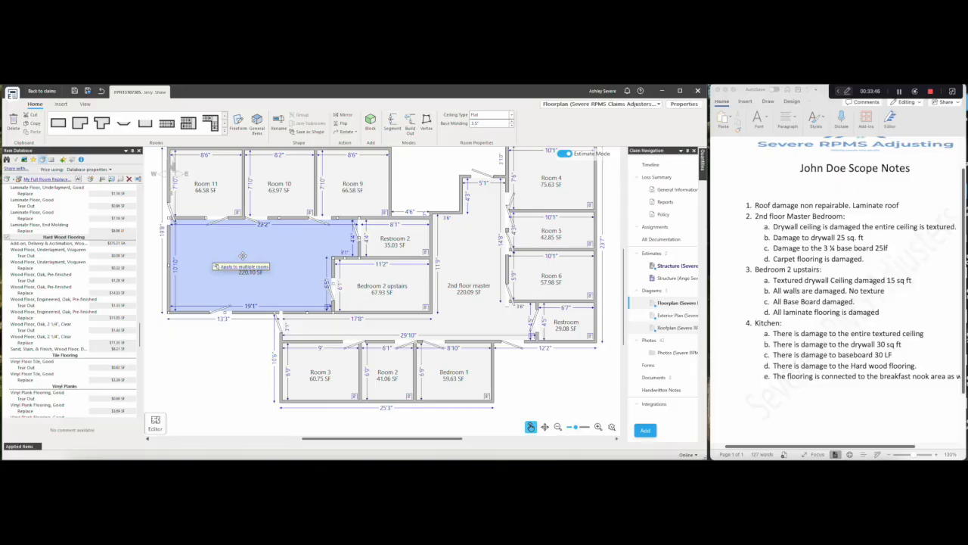
- Review the properties of Add-on, Delivery & Acclimation, Wood/Laminate Floor and apply the item to the Kitchen
click(51, 242)
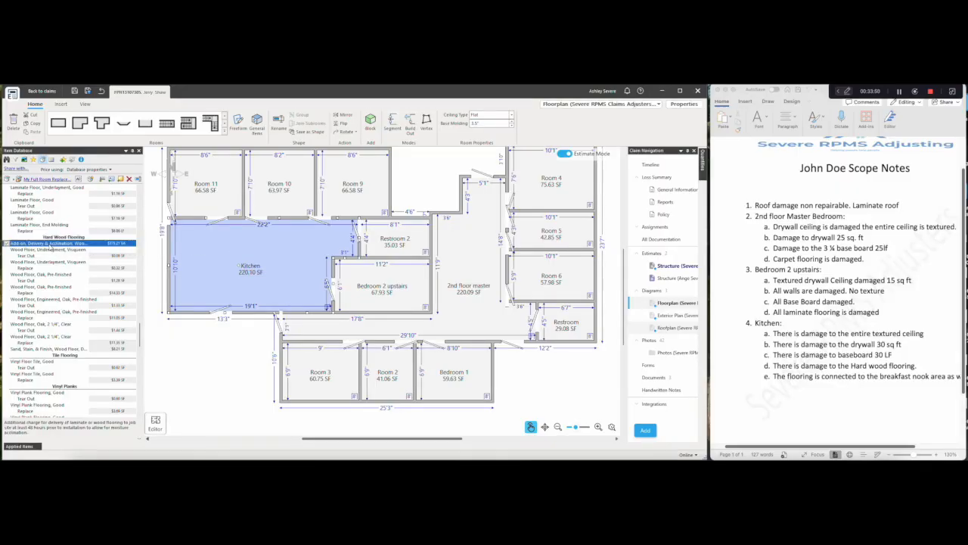
double_click(50, 243)
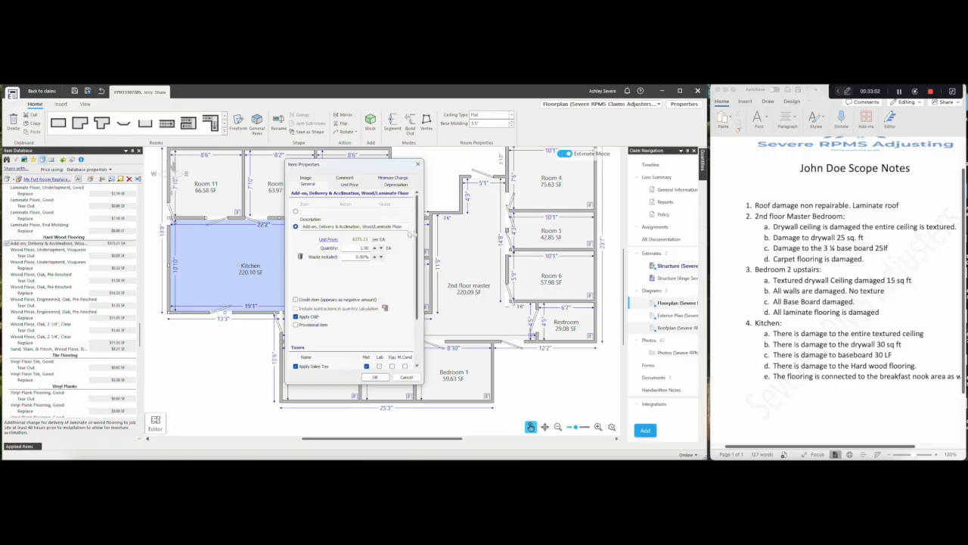
click(375, 377)
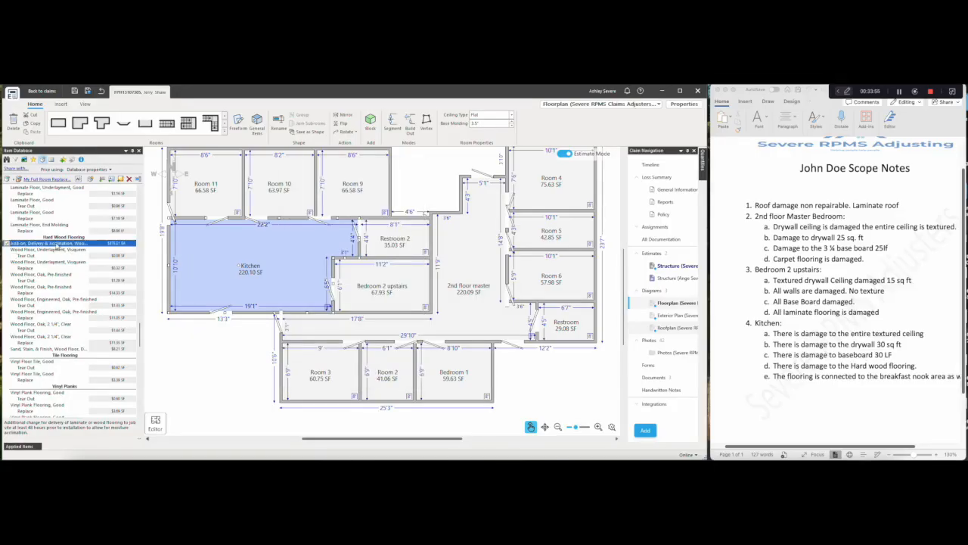
drag(70, 243, 270, 255)
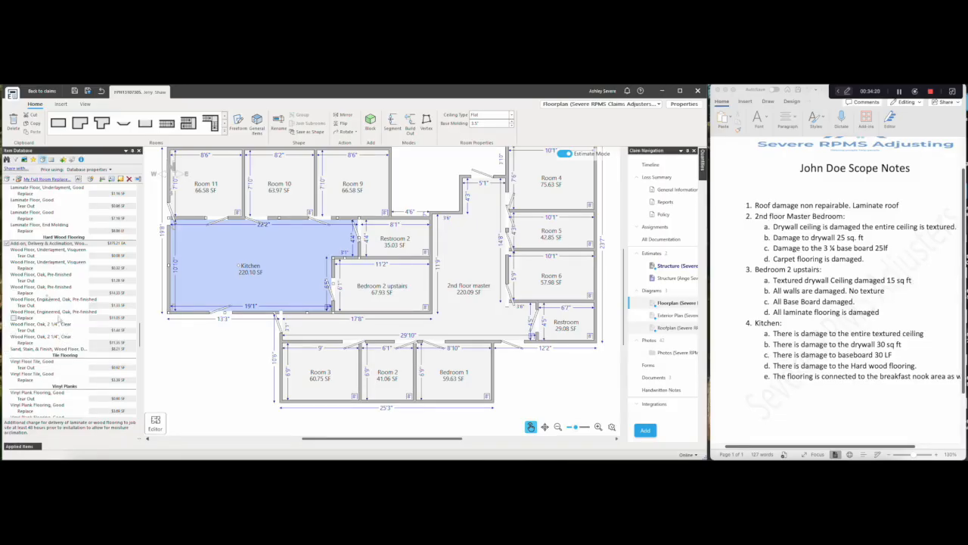
click(35, 277)
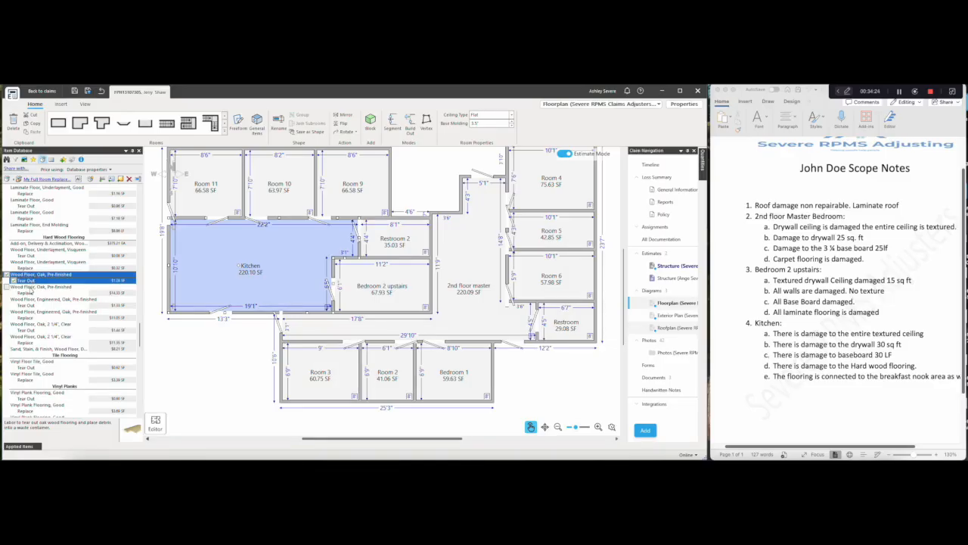
ctrl+click(31, 289)
drag(39, 281, 235, 256)
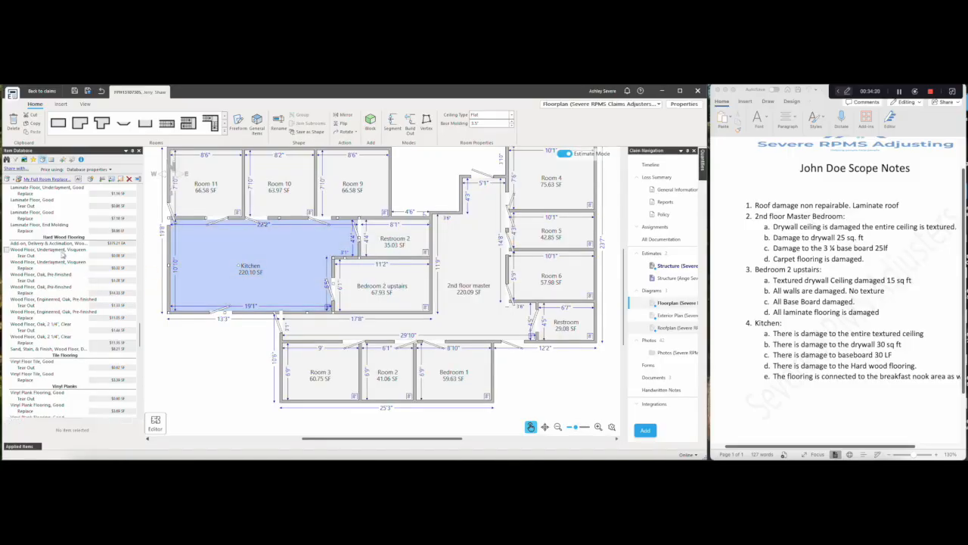
- Apply Tear Out and Replace of Wood Floor, Underlayment, Visqueen and of Wood Floor, Oak, Pre-finished to the Kitchen floor
click(59, 254)
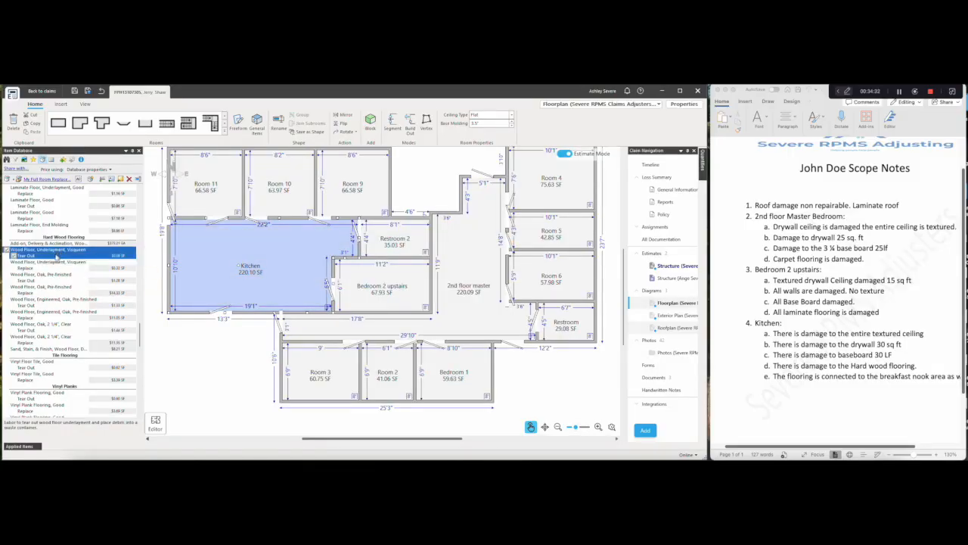
shift+click(57, 264)
drag(56, 263, 252, 258)
click(56, 277)
shift+click(54, 289)
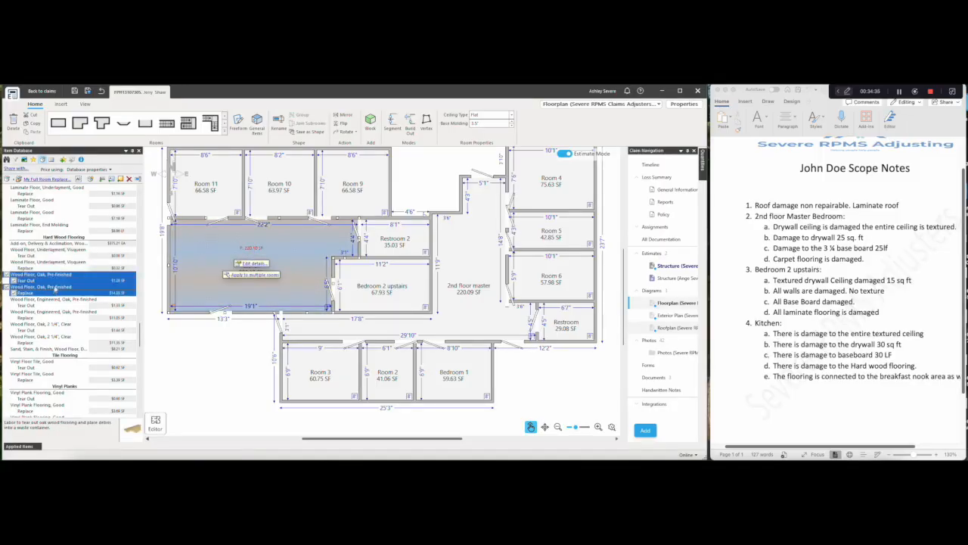
drag(57, 282, 233, 260)
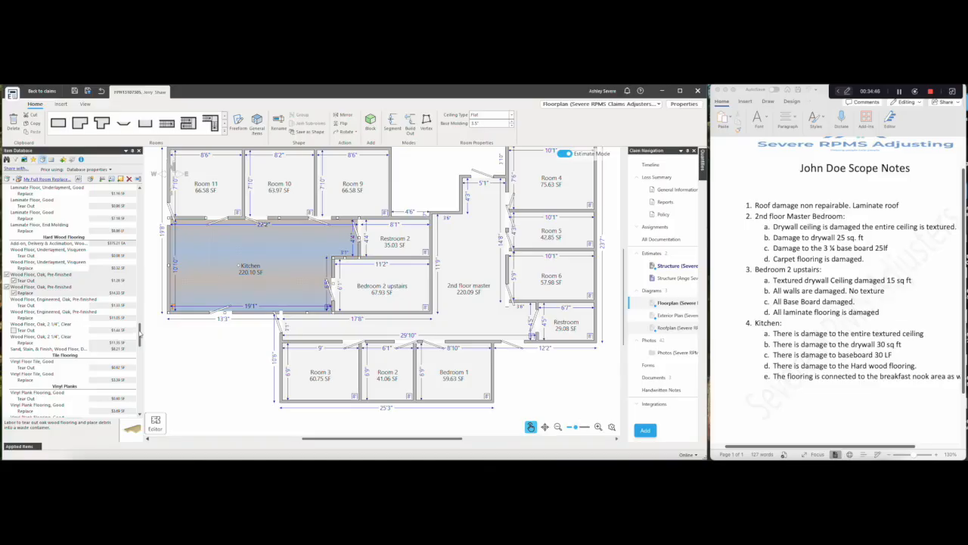
- Apply the Base Boards heading and Tear Out and Replace of Base Molding, Paint Grade, Over 3" - Up to 6" to the Kitchen, 30 LF each
drag(141, 334, 139, 359)
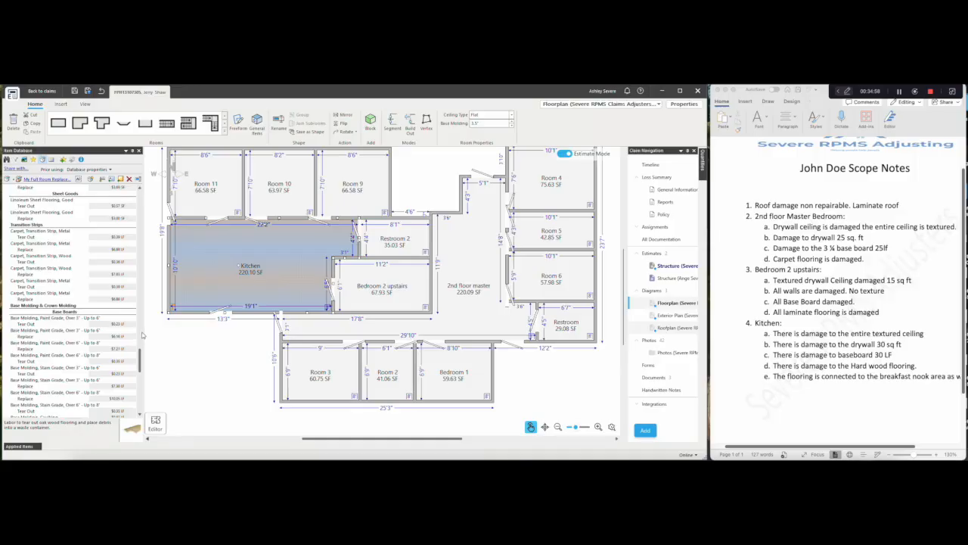
drag(75, 312, 214, 281)
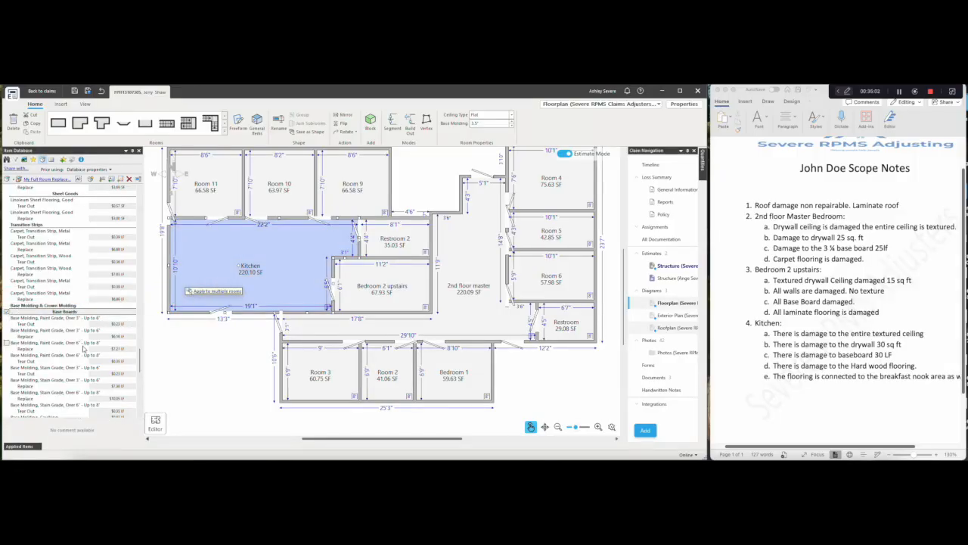
scroll(86, 348, down, 1)
scroll(85, 348, down, 1)
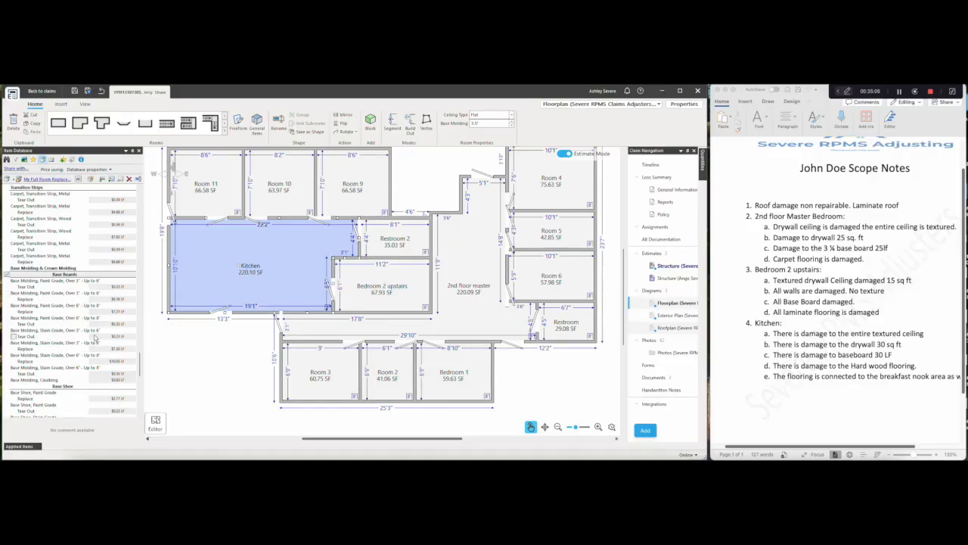
click(27, 285)
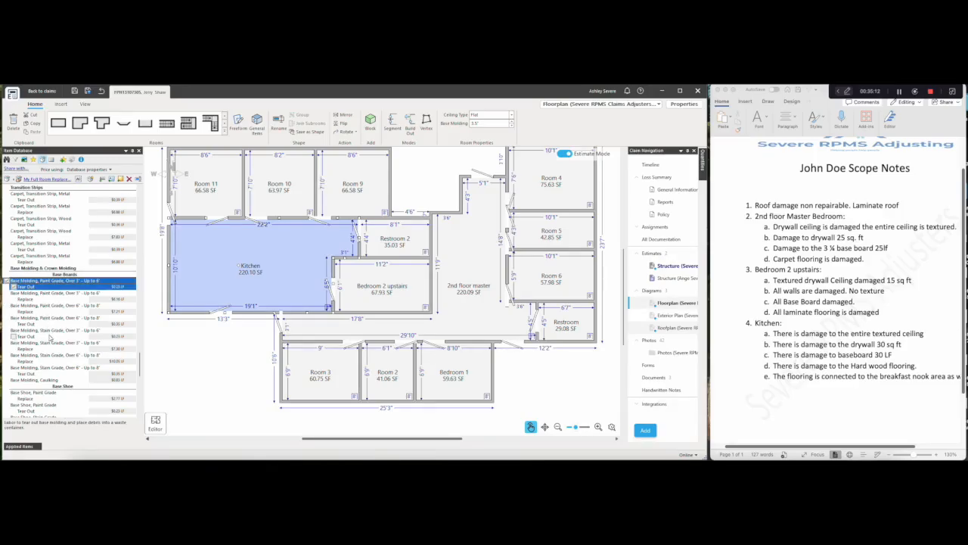
ctrl+click(35, 295)
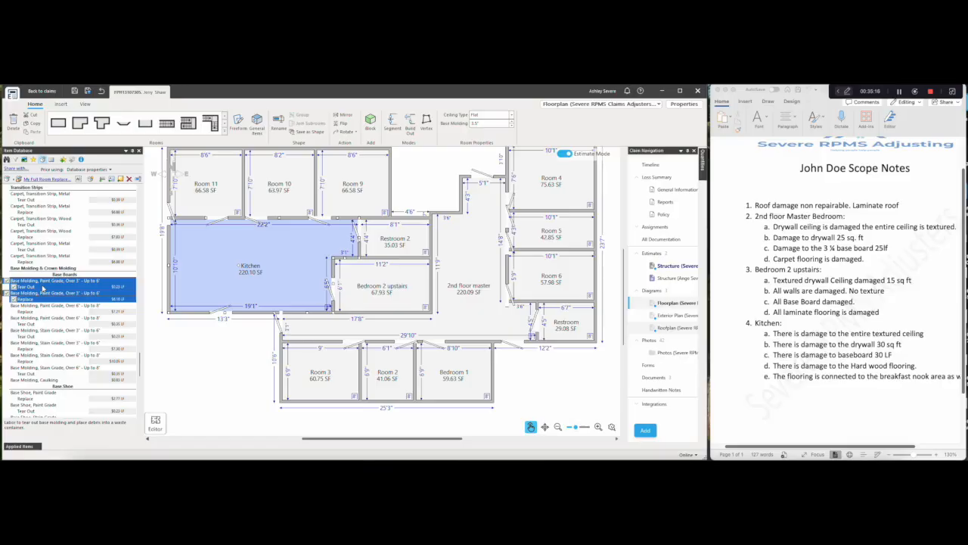
drag(43, 288, 182, 293)
double_click(423, 239)
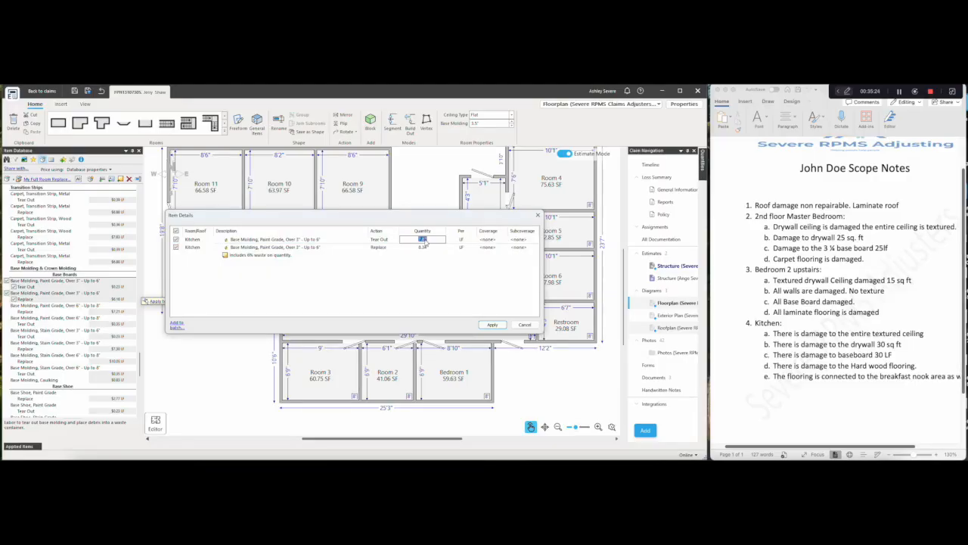
text(30)
double_click(426, 248)
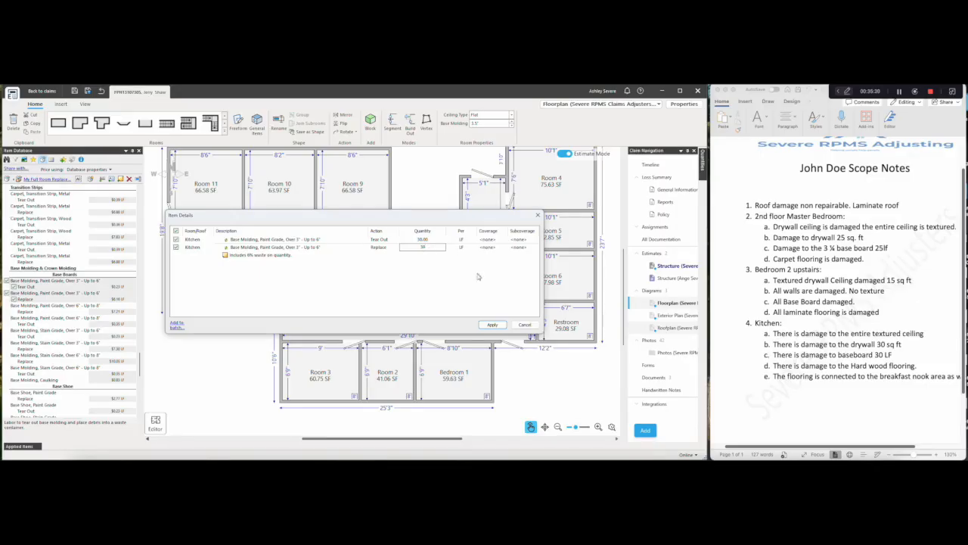
click(492, 325)
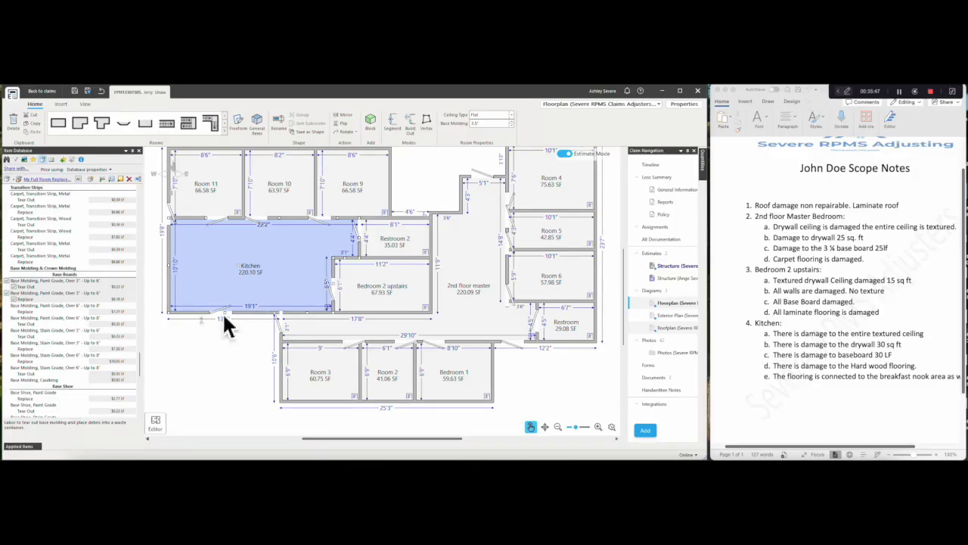
- Apply the Base Shoe heading and Replace and Tear Out of Base Shoe, Paint Grade to the Kitchen
click(63, 387)
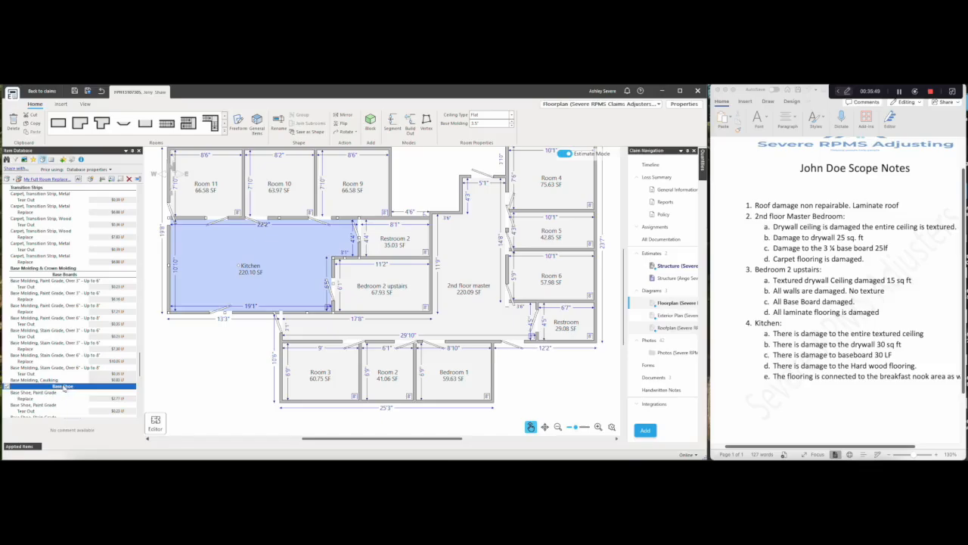
drag(64, 388, 231, 277)
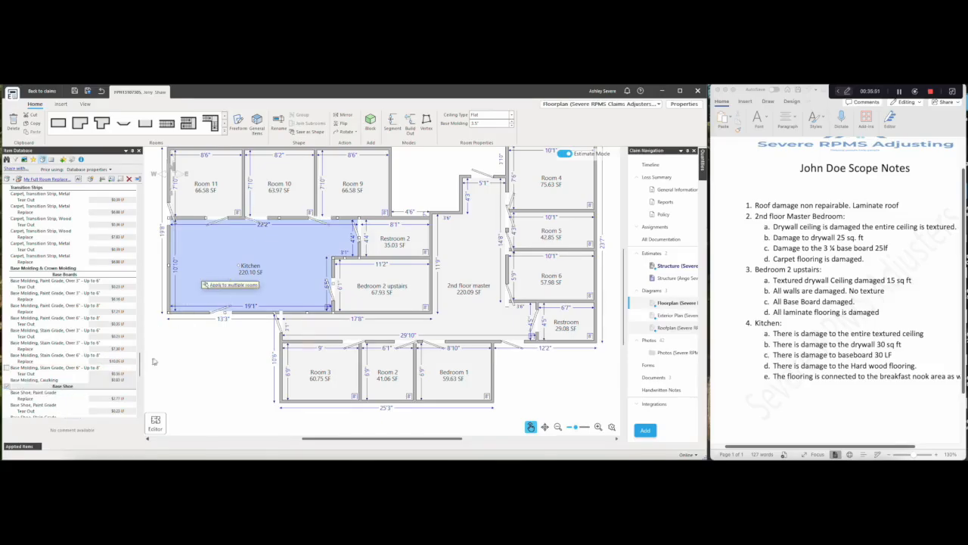
scroll(139, 362, down, 3)
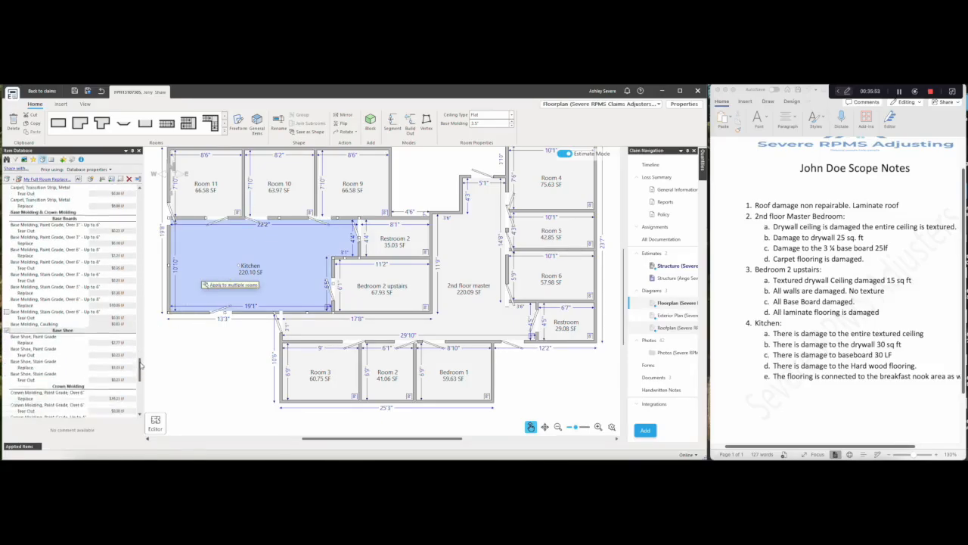
click(38, 326)
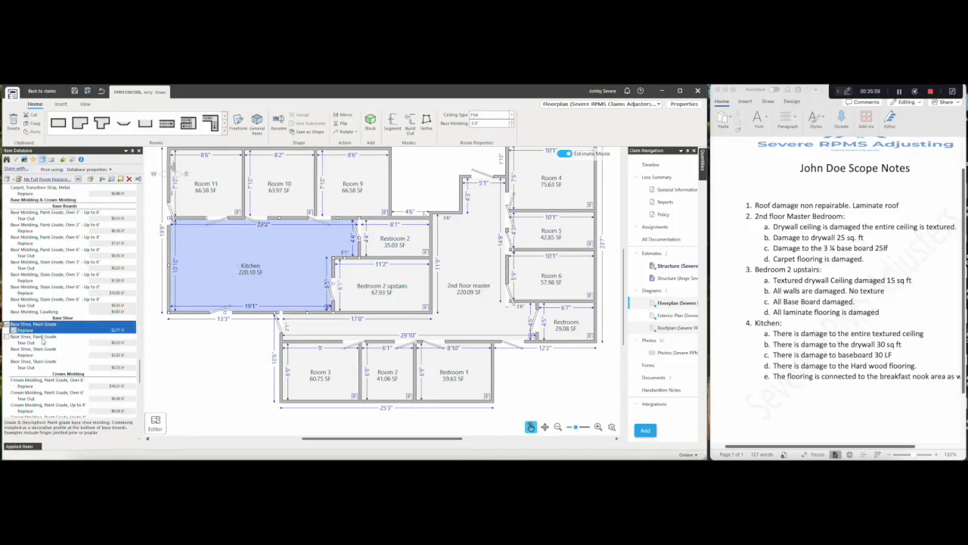
ctrl+click(47, 340)
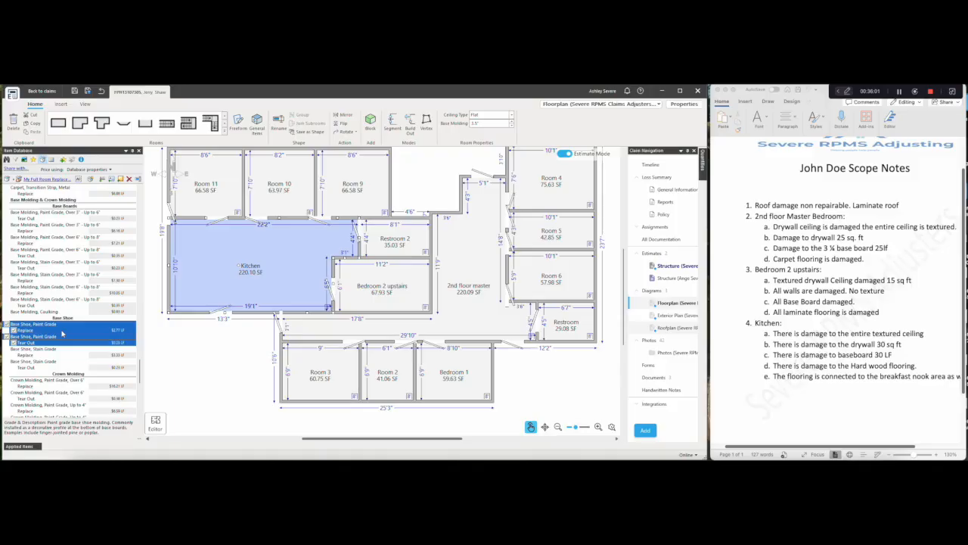
drag(63, 333, 210, 279)
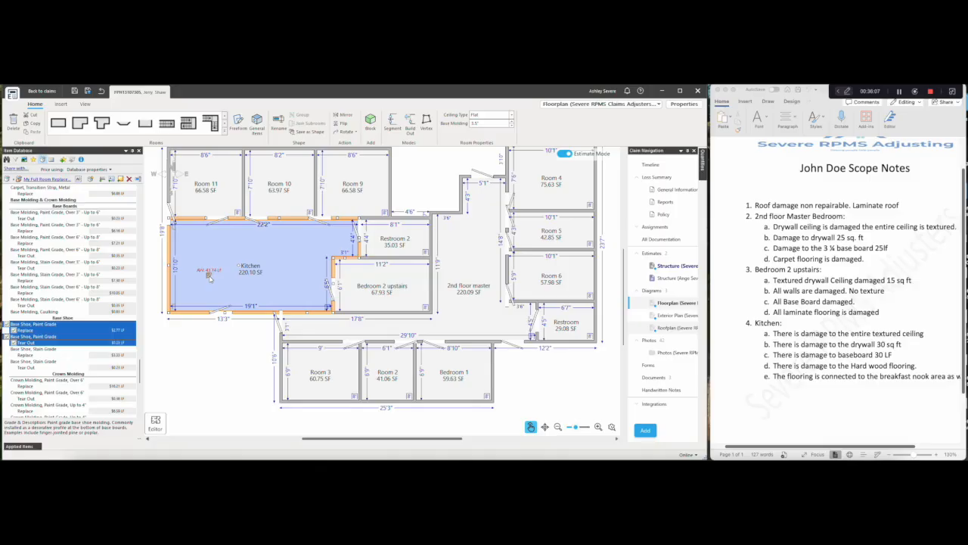
- Apply Prime & Paint of Base Molding, Up to 6" from the Painting of Molding items to the Kitchen
drag(210, 278, 210, 278)
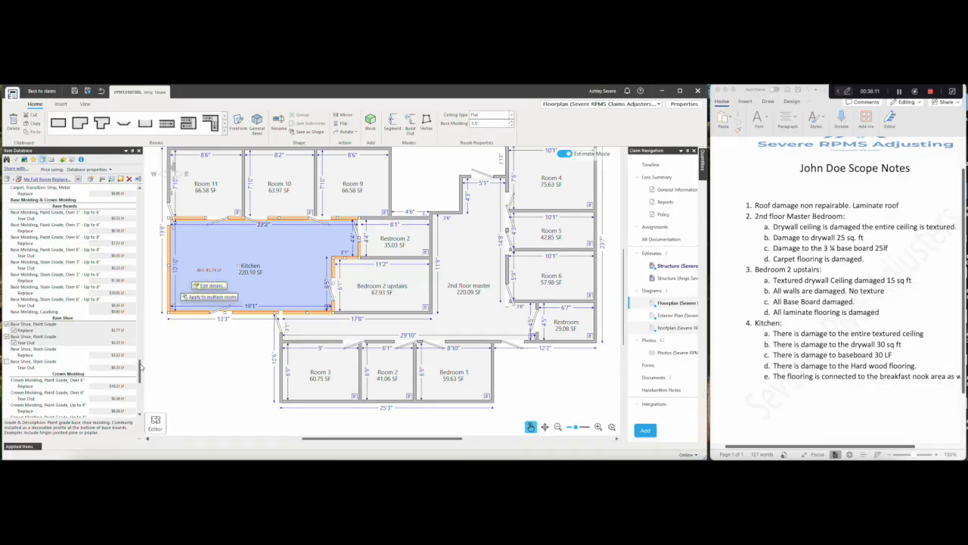
drag(141, 368, 140, 384)
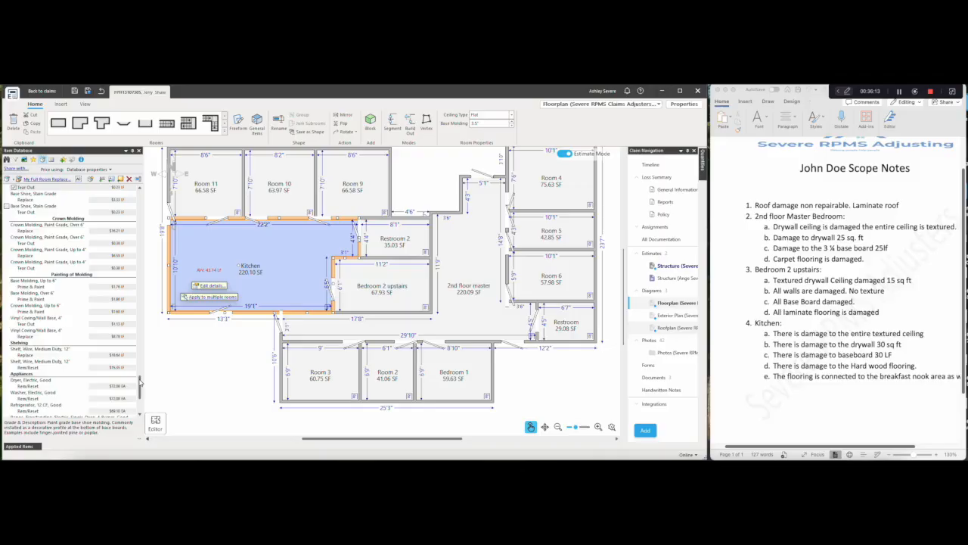
click(44, 286)
drag(63, 285, 241, 271)
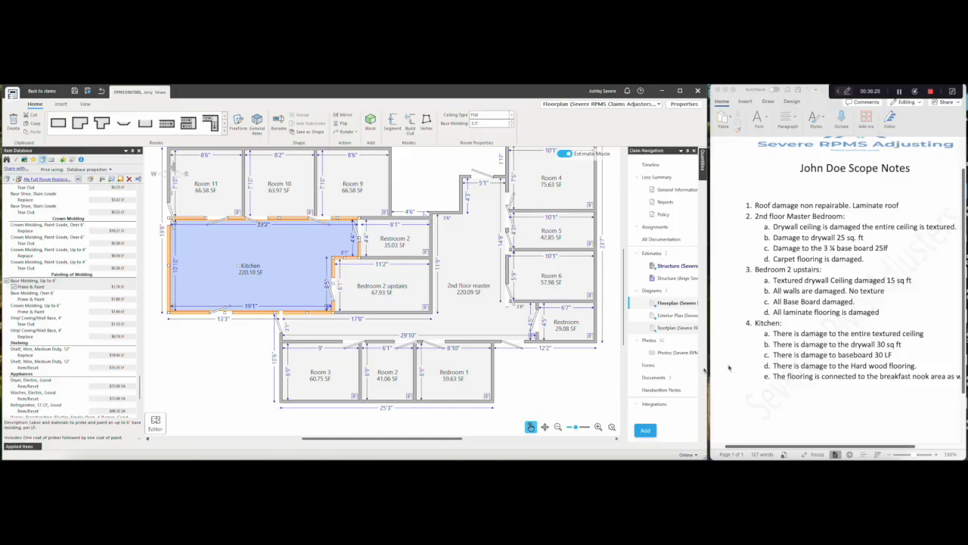
- Review the Structure estimate's line items and quantities for Bedroom 2 upstairs, the Kitchen and the 2nd floor master
click(663, 268)
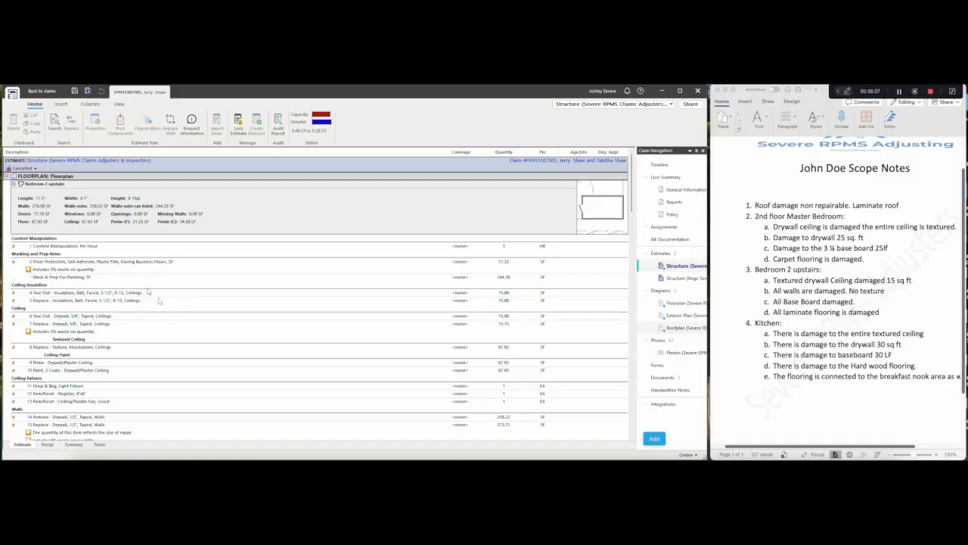
scroll(215, 347, down, 1)
scroll(216, 346, down, 3)
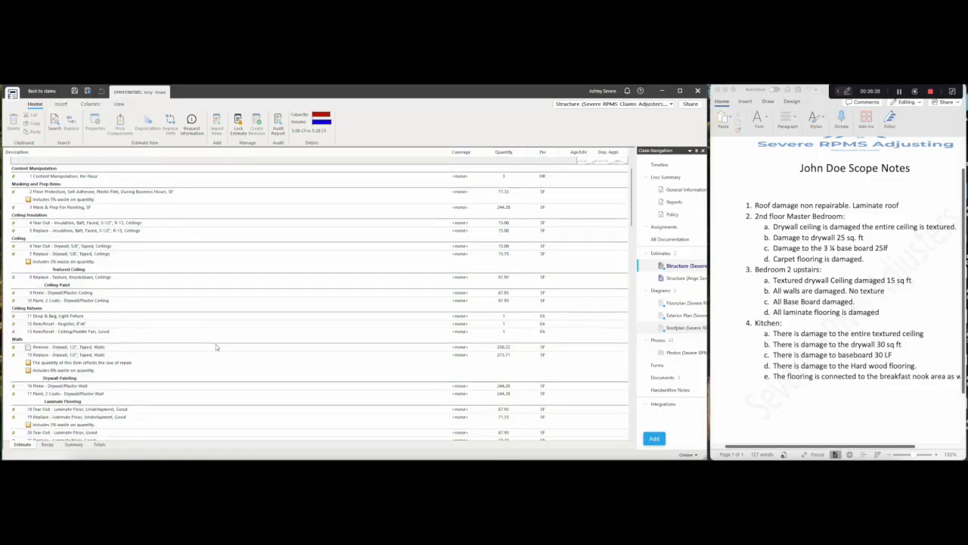
scroll(217, 348, down, 3)
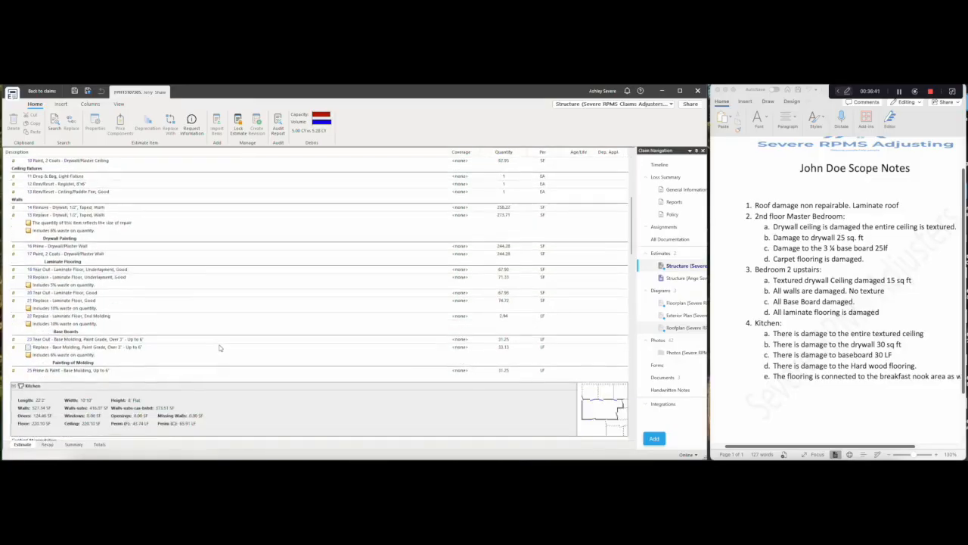
scroll(219, 348, down, 5)
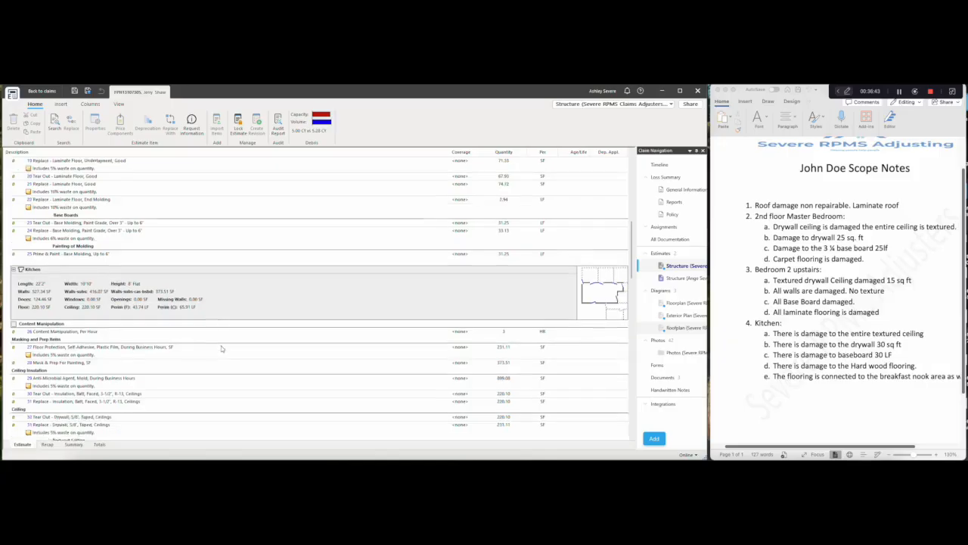
scroll(221, 348, down, 5)
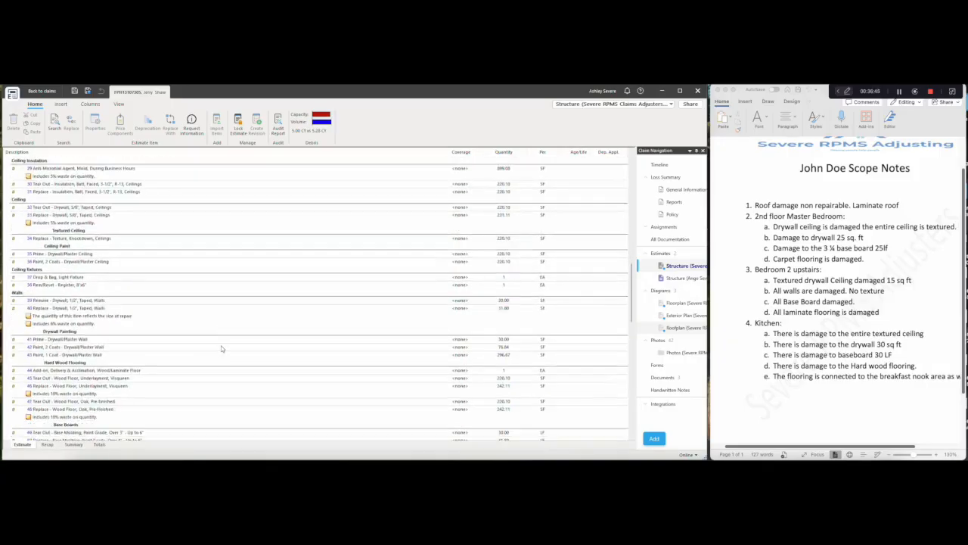
scroll(221, 348, down, 6)
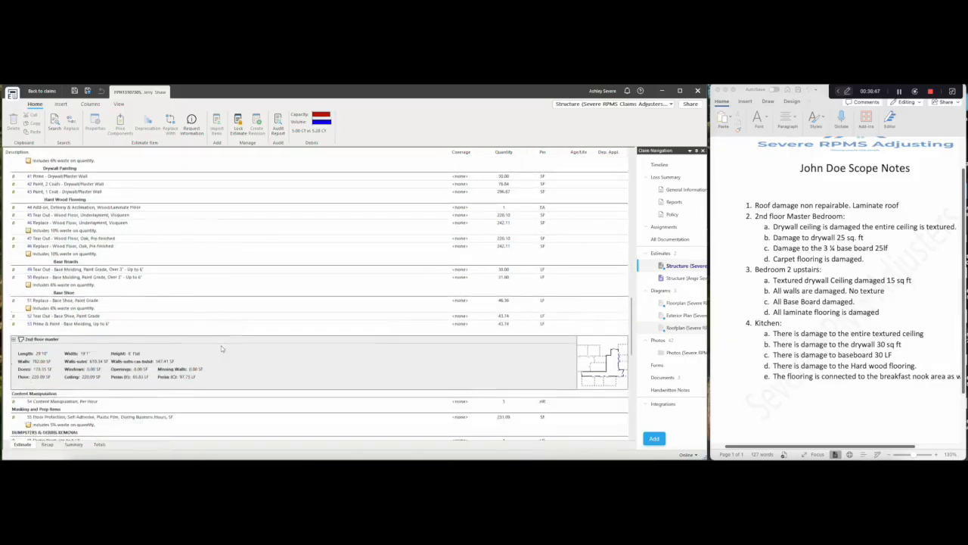
scroll(222, 348, down, 5)
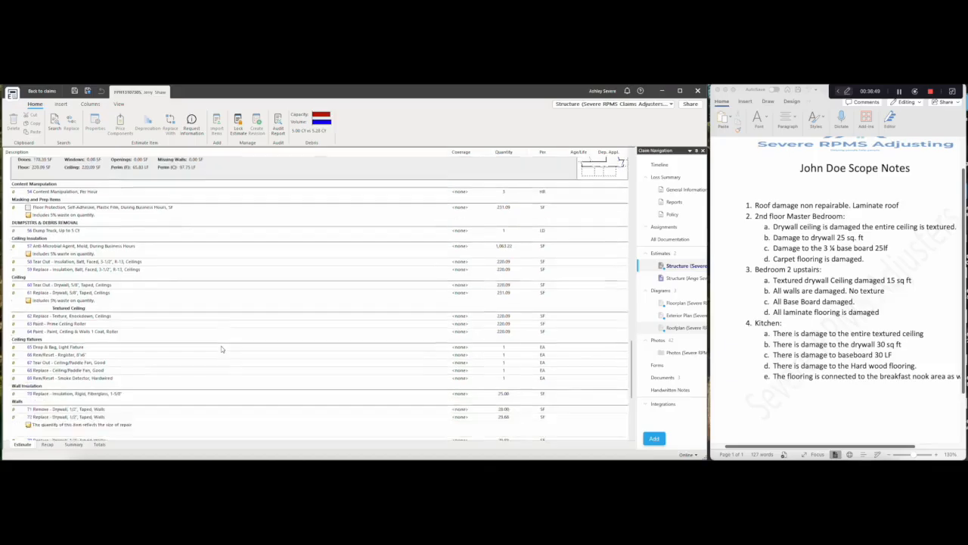
scroll(222, 348, down, 3)
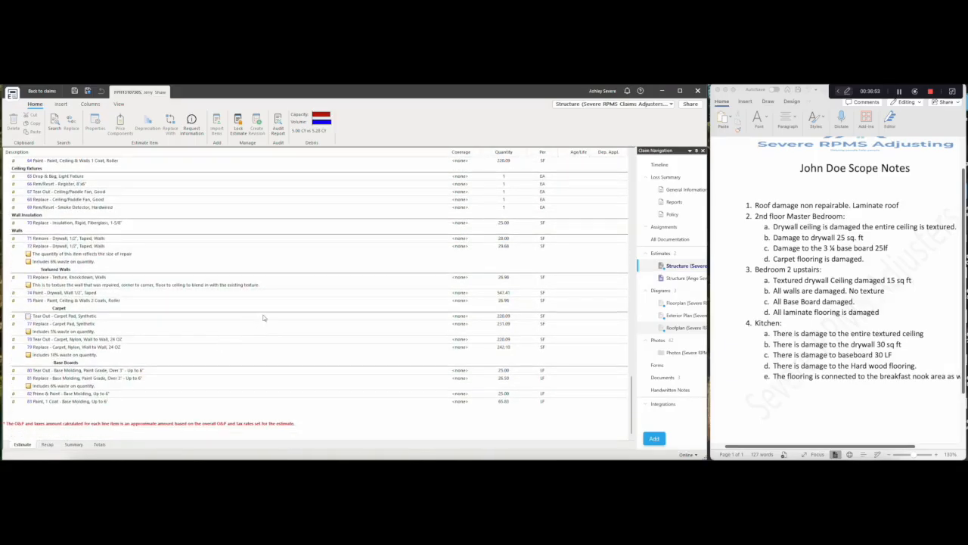
scroll(257, 322, up, 12)
scroll(263, 317, up, 6)
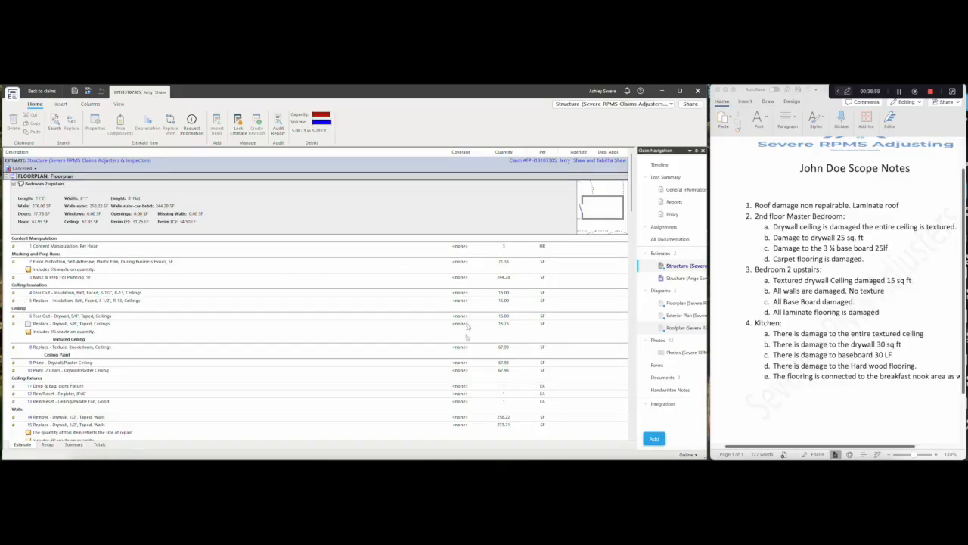
- Try to assign a coverage to all line items of the Structure estimate through their shared item properties
click(55, 248)
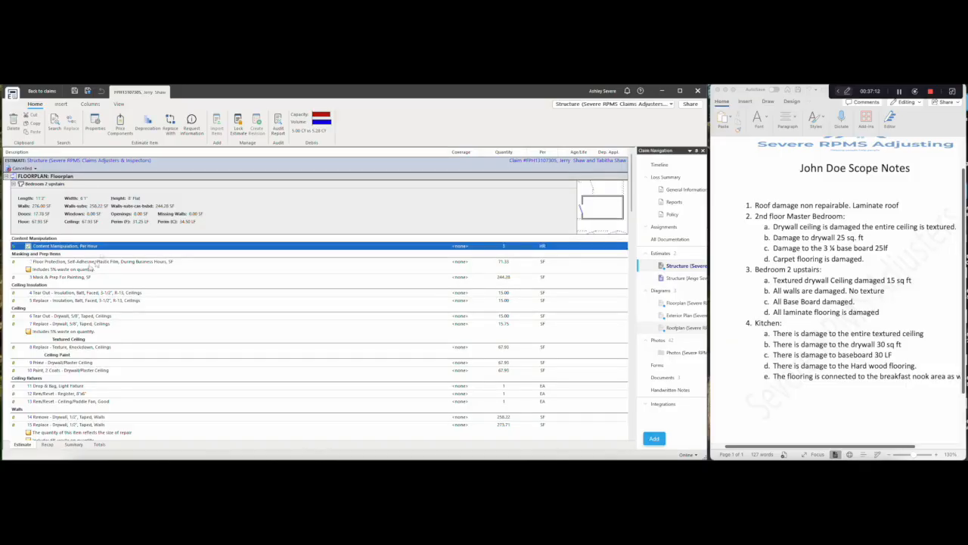
scroll(114, 355, down, 10)
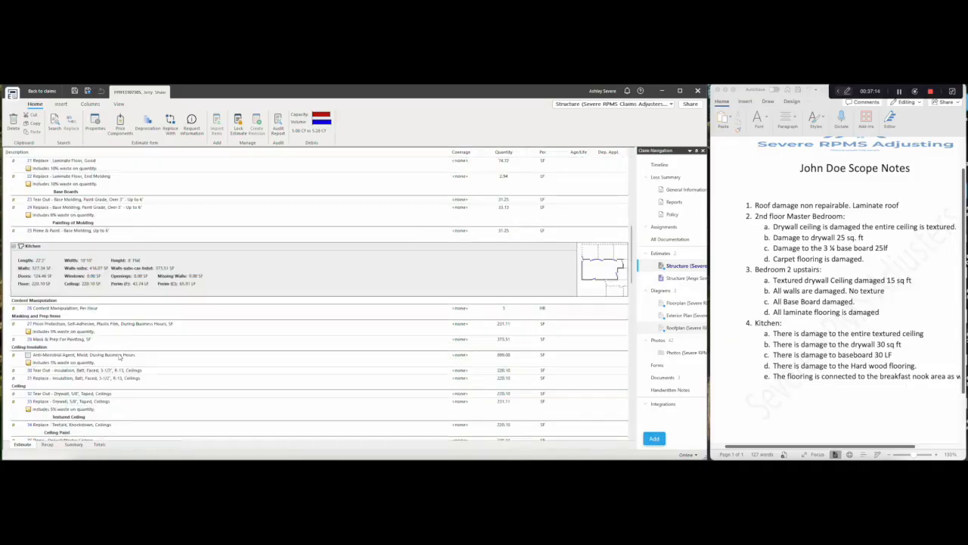
scroll(120, 353, down, 5)
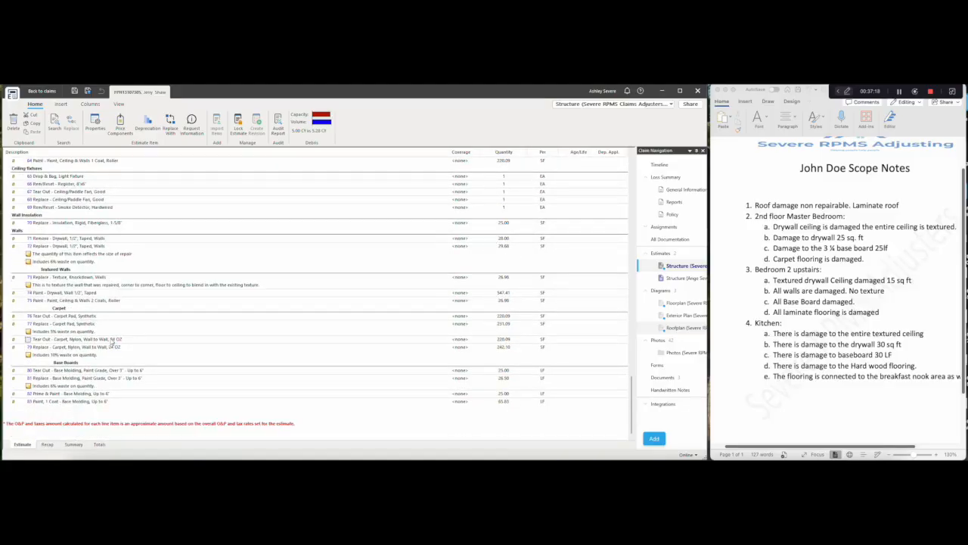
key(ctrl+a)
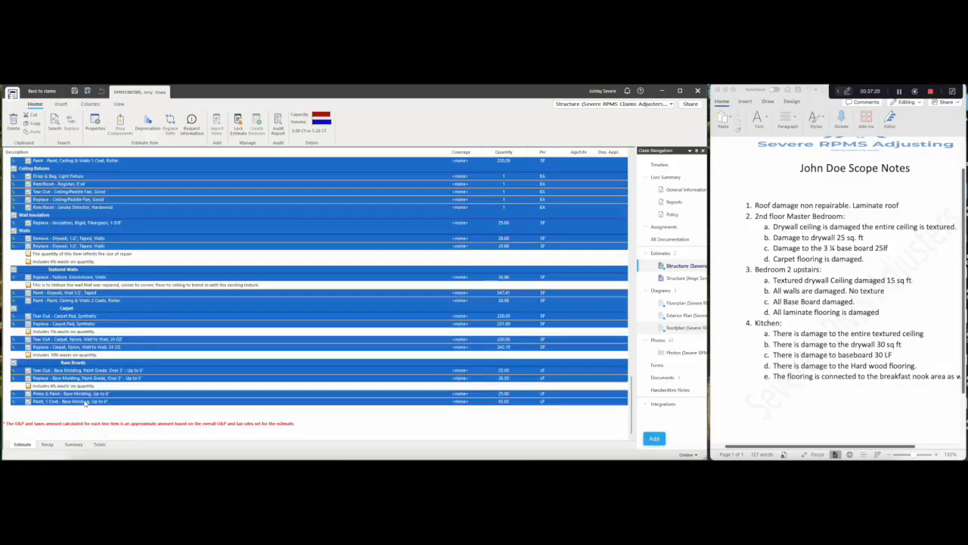
right_click(171, 325)
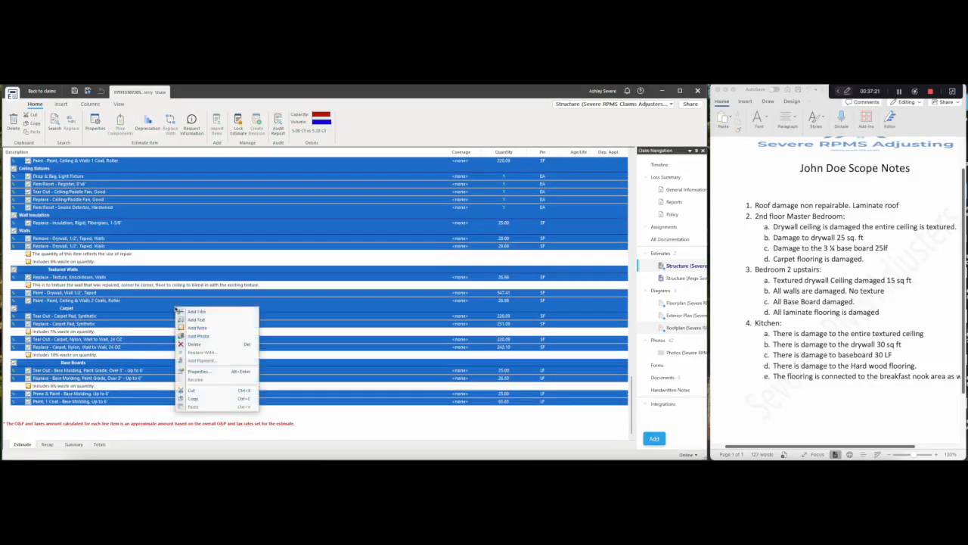
click(198, 370)
click(348, 182)
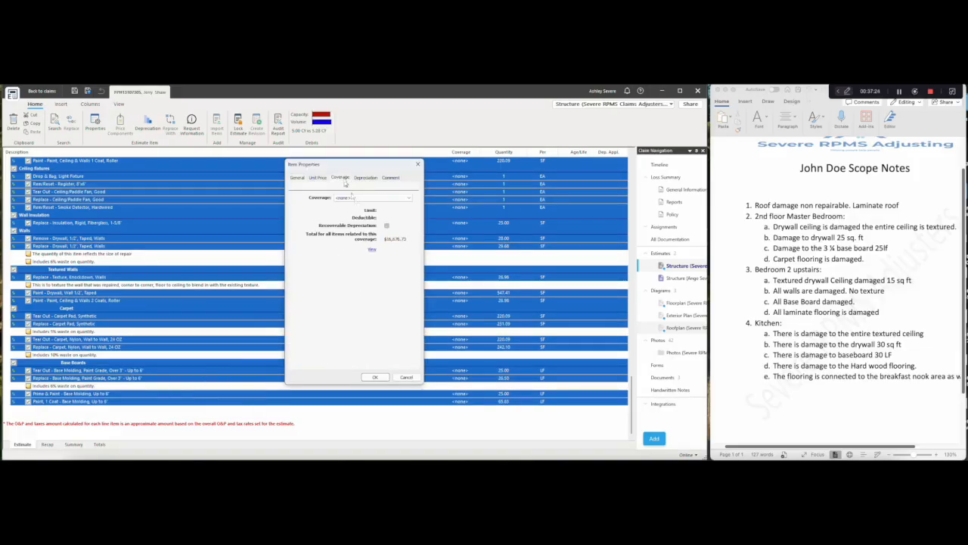
click(378, 199)
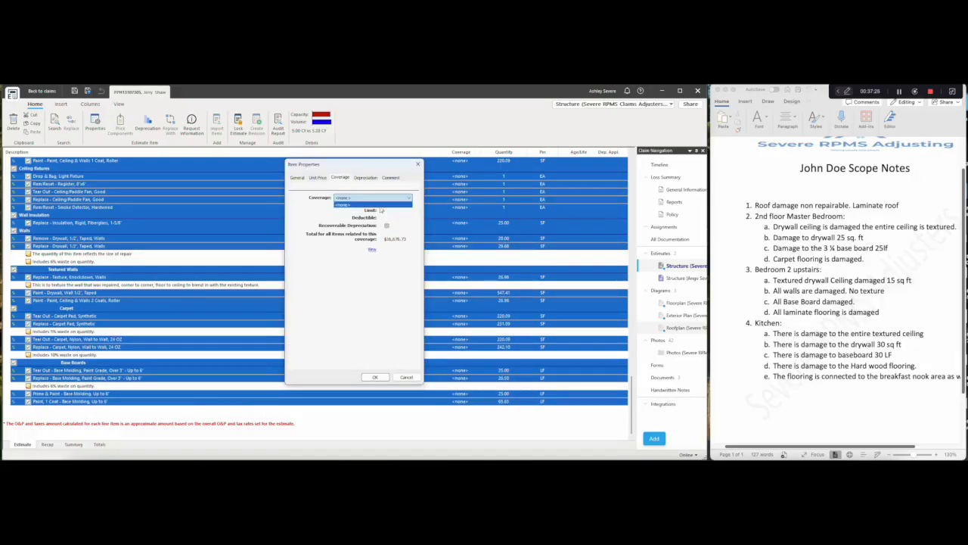
click(375, 377)
click(404, 377)
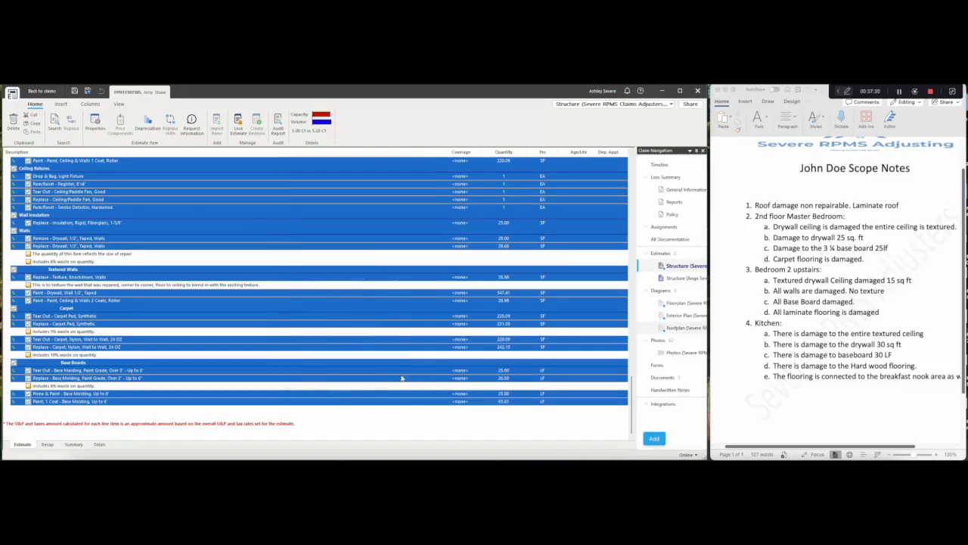
click(411, 420)
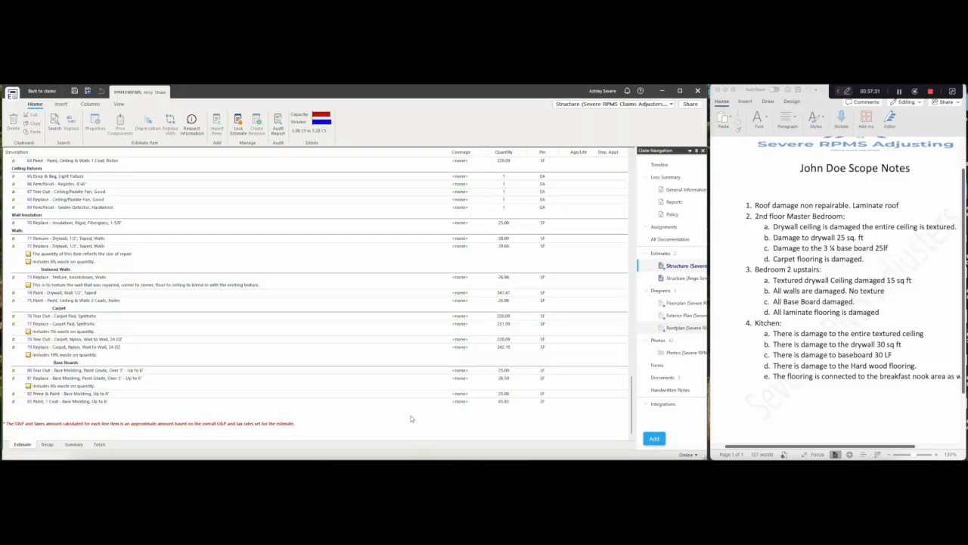
- Review the policy, reports and general information sections of the claim's Loss Summary
click(665, 181)
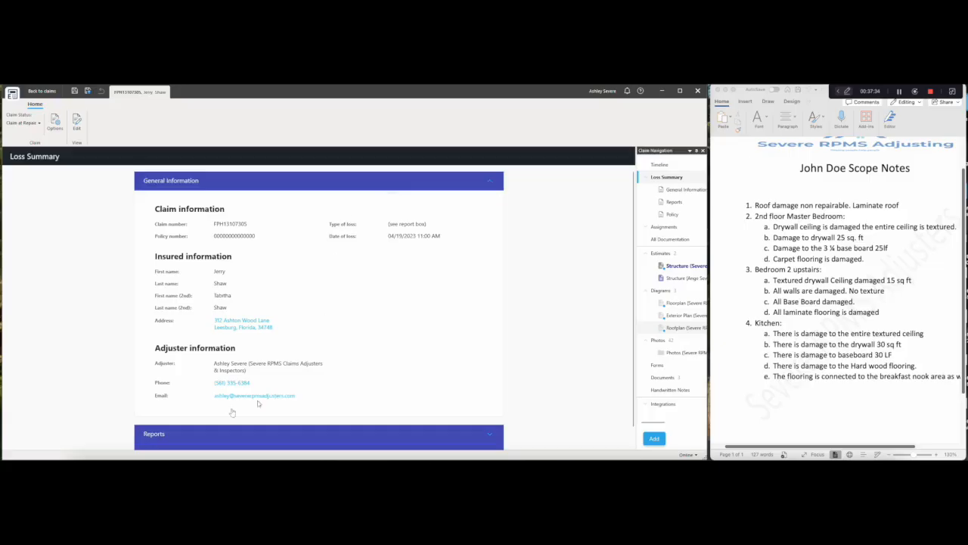
scroll(233, 406, down, 1)
click(177, 436)
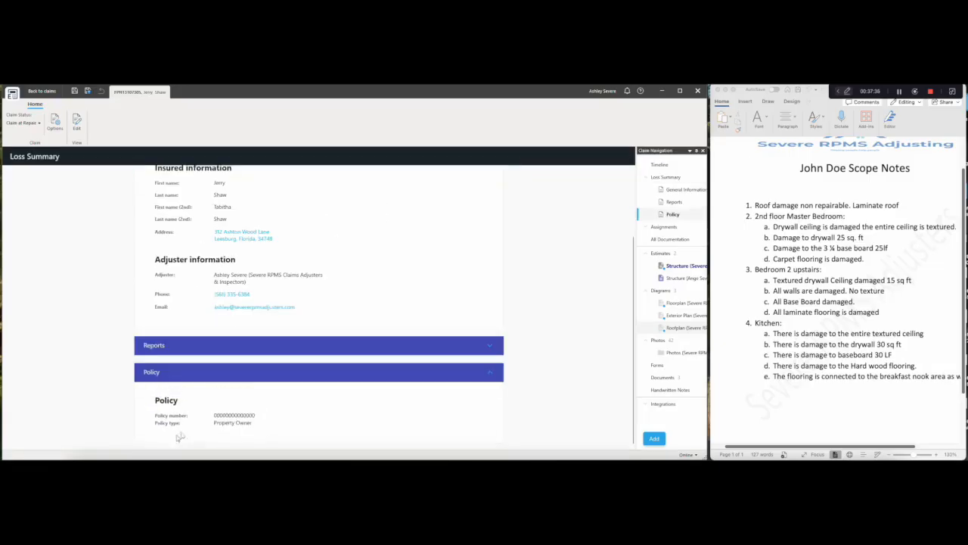
click(192, 346)
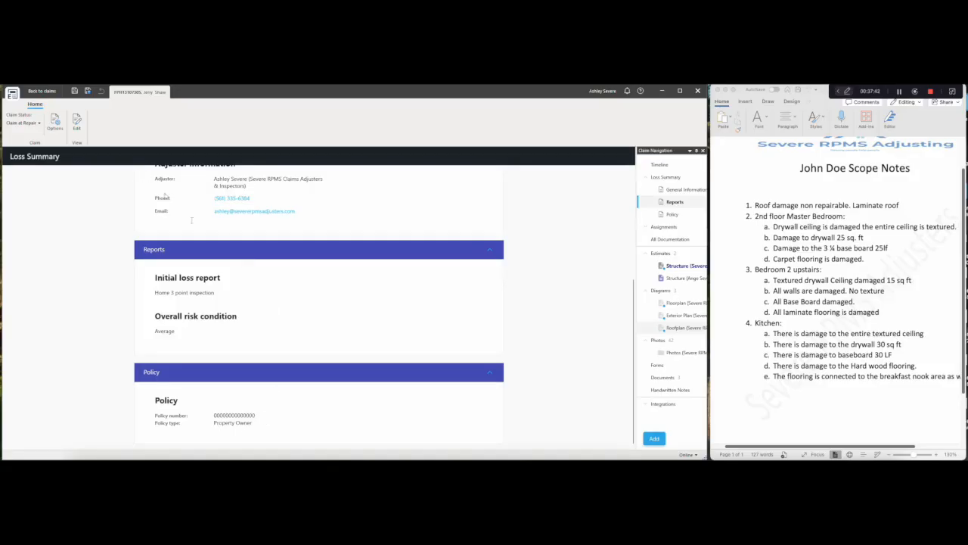
click(671, 214)
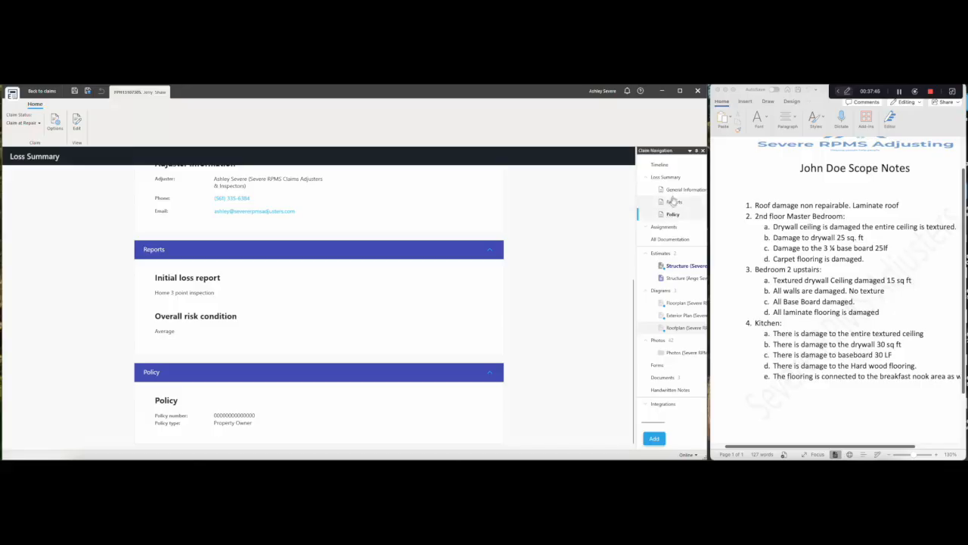
click(673, 190)
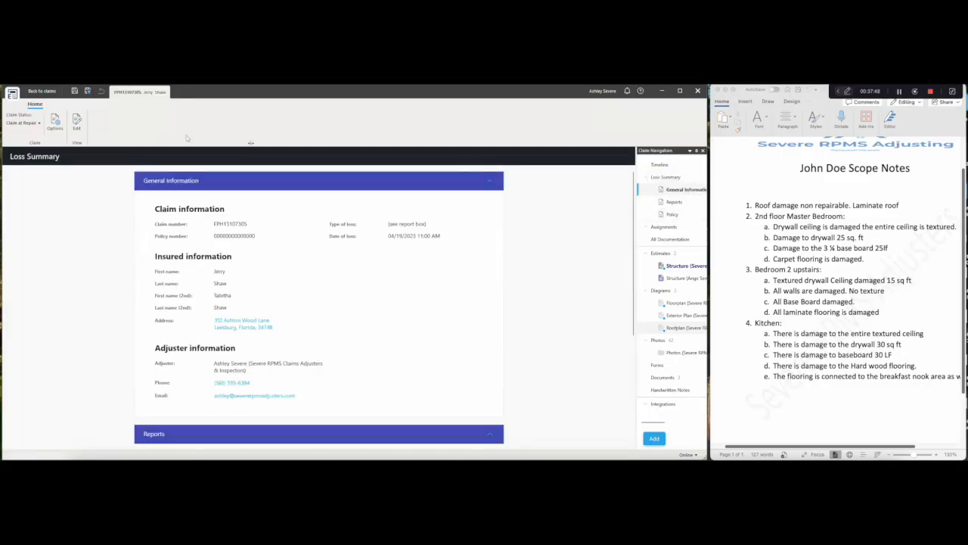
- Enable applying the estimate totals options to all existing estimates in the claim options, check the claim and pricing settings, and apply the change
click(55, 122)
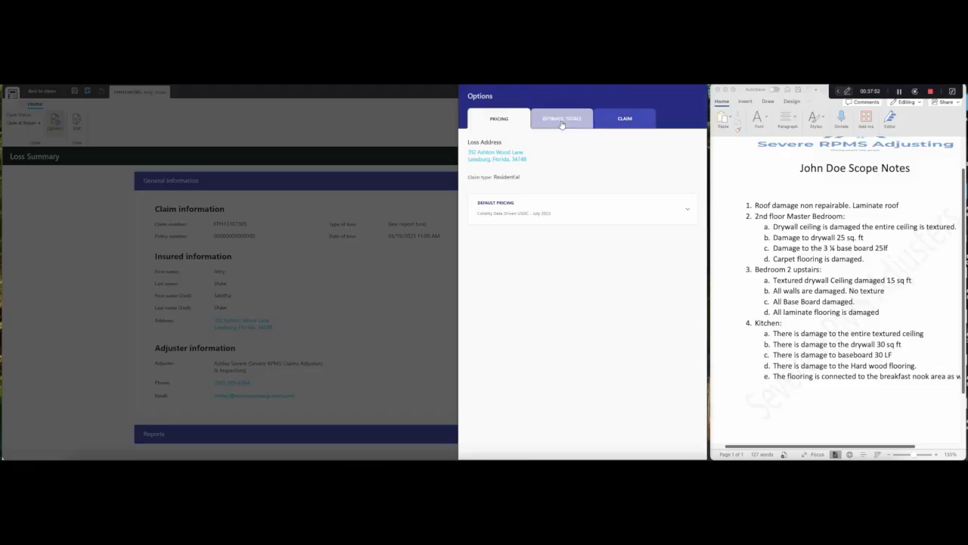
click(561, 121)
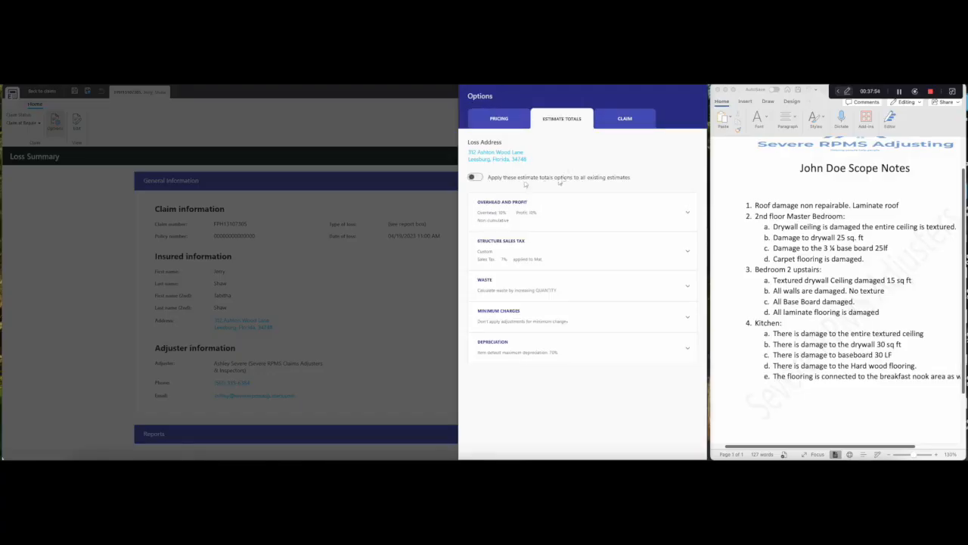
click(475, 176)
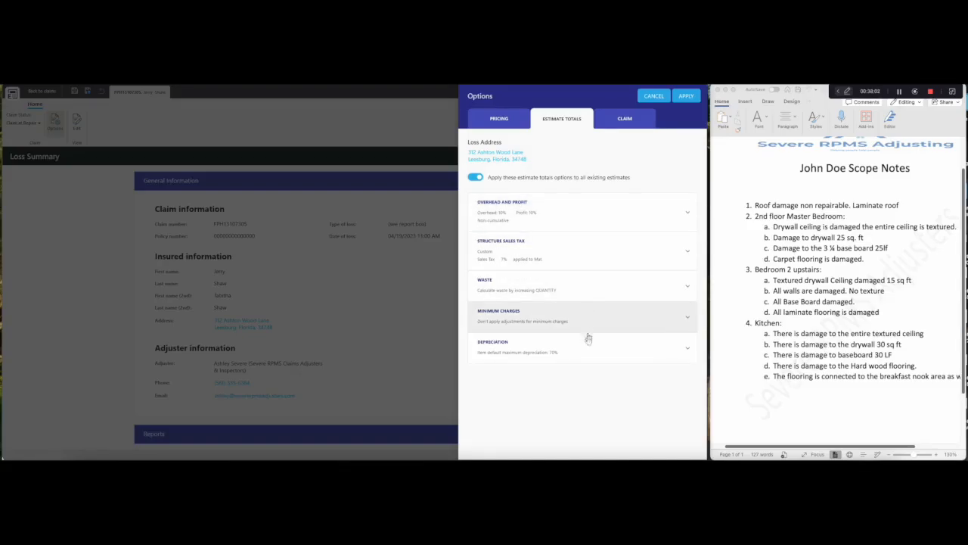
click(625, 120)
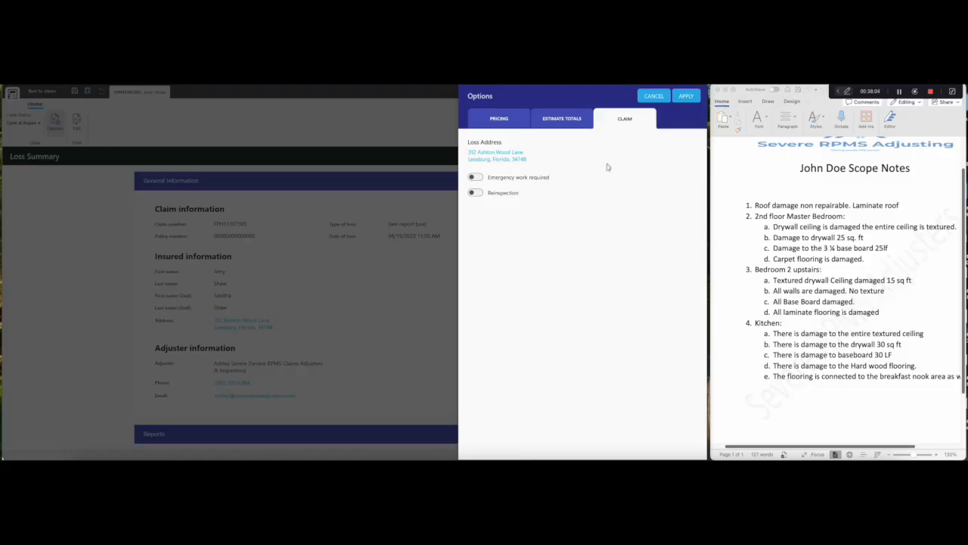
click(500, 121)
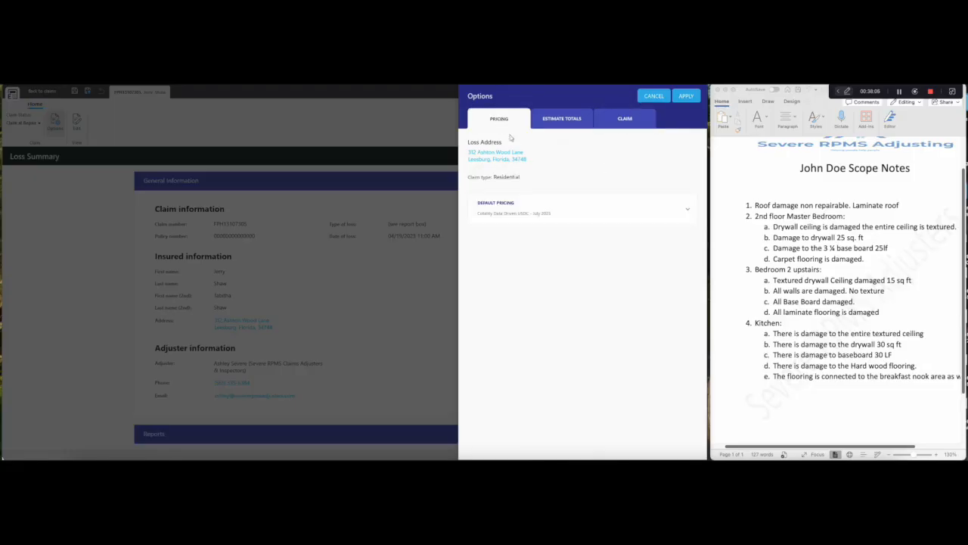
click(686, 96)
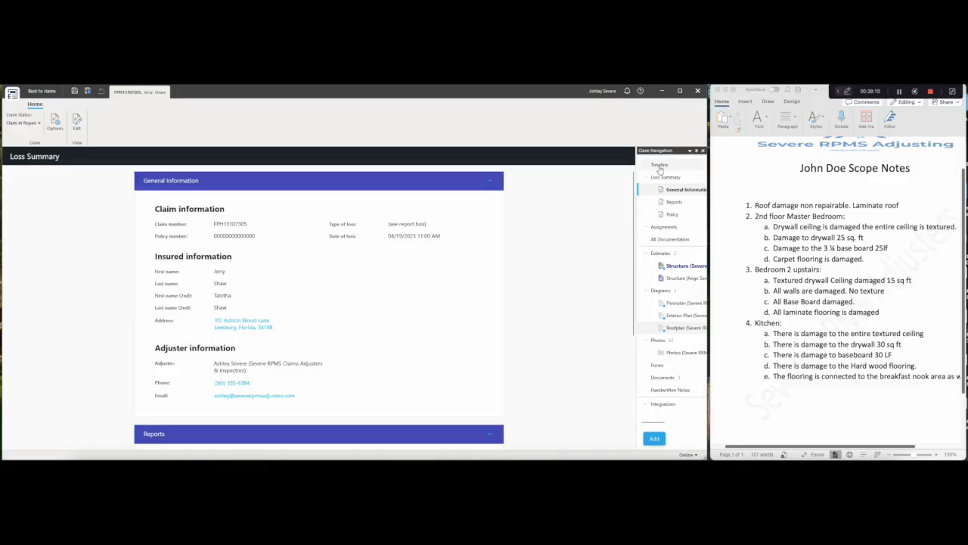
- Return to the Loss Summary and examine the initial loss report and overall risk condition
click(660, 165)
click(664, 177)
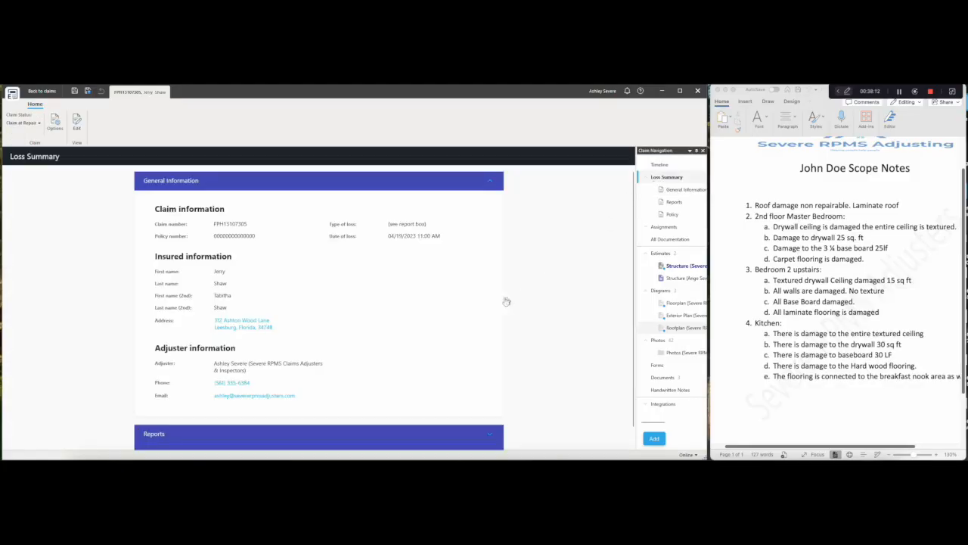
scroll(144, 377, down, 1)
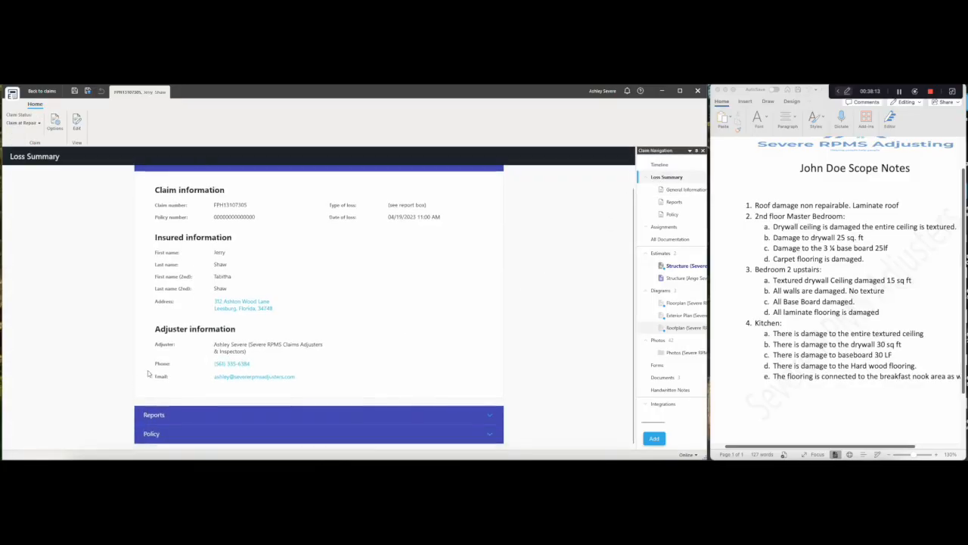
click(160, 414)
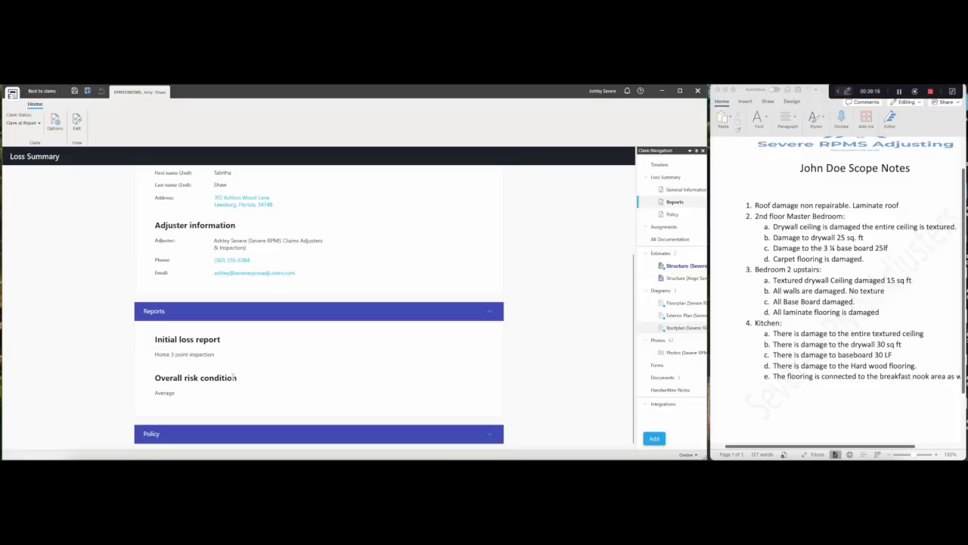
- Review the policy section and claim information in the Loss Summary and return to the Structure estimate
click(152, 433)
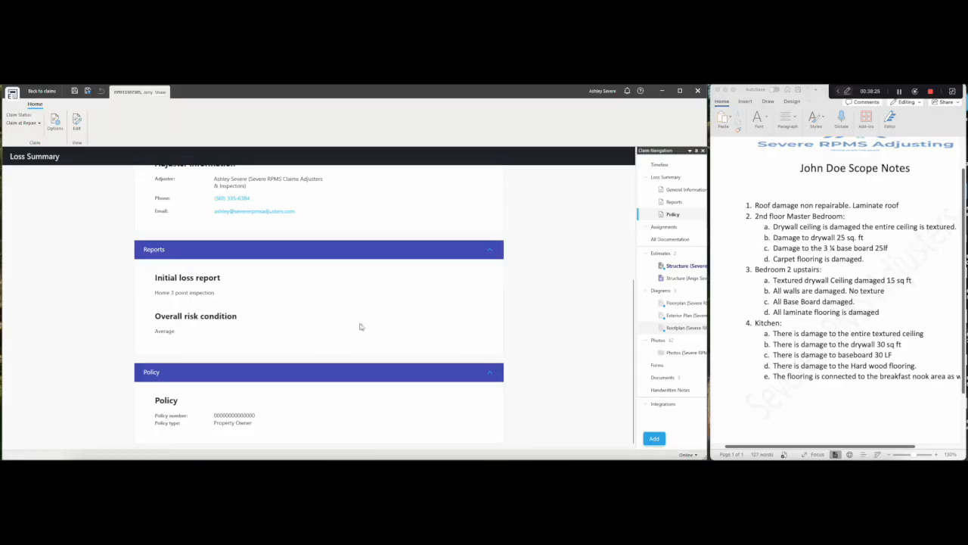
scroll(330, 306, up, 3)
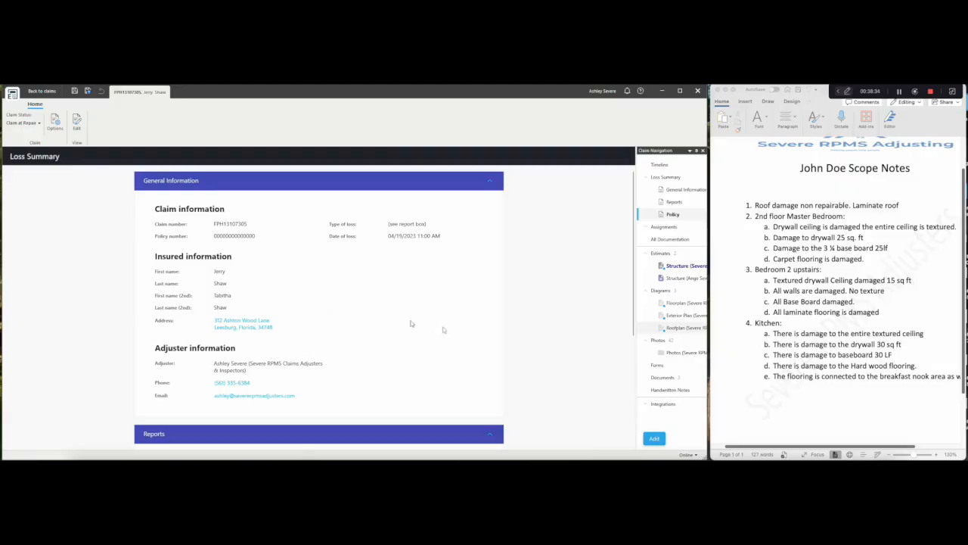
click(681, 266)
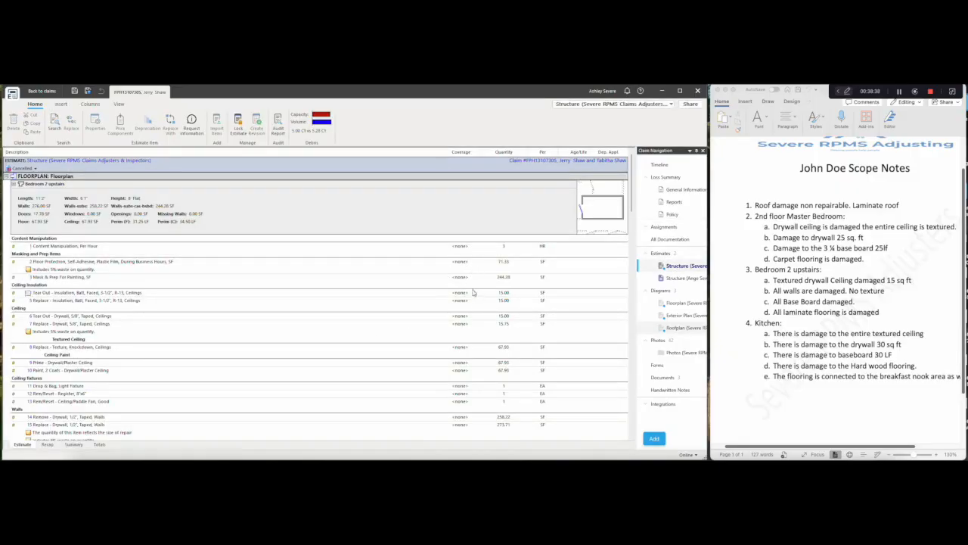
- Apply life expectancy depreciation with an age of 10 years and Average condition to all line items of the Structure estimate
click(61, 246)
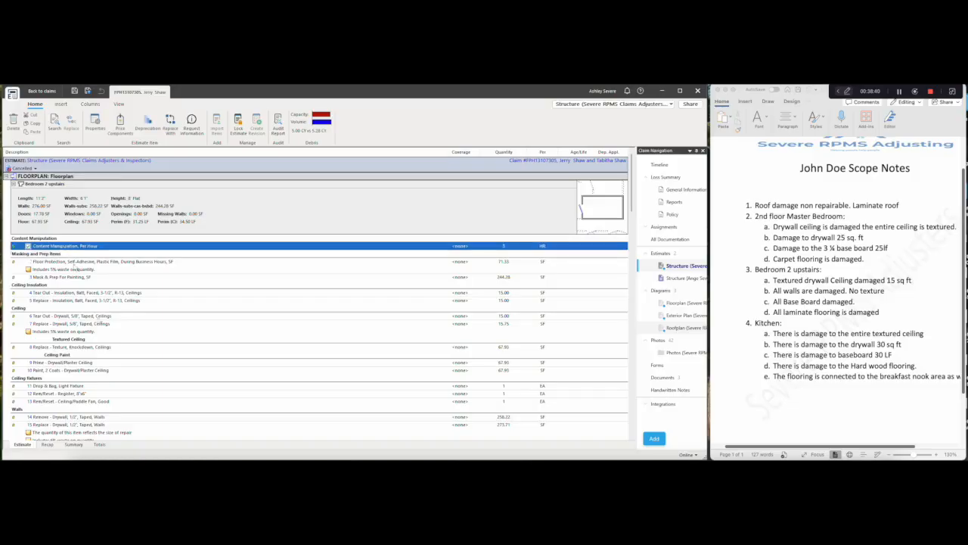
scroll(136, 381, down, 1)
scroll(136, 380, down, 15)
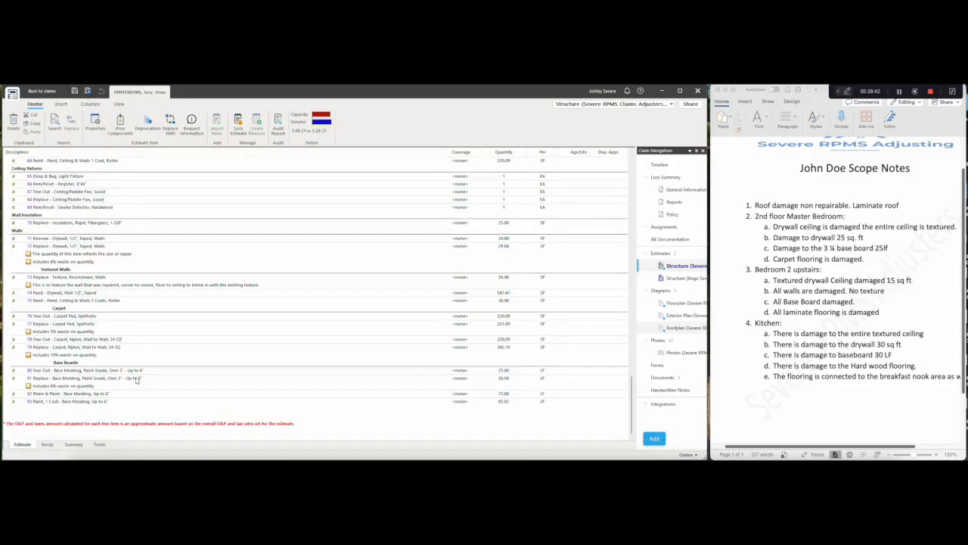
shift+click(81, 404)
right_click(205, 307)
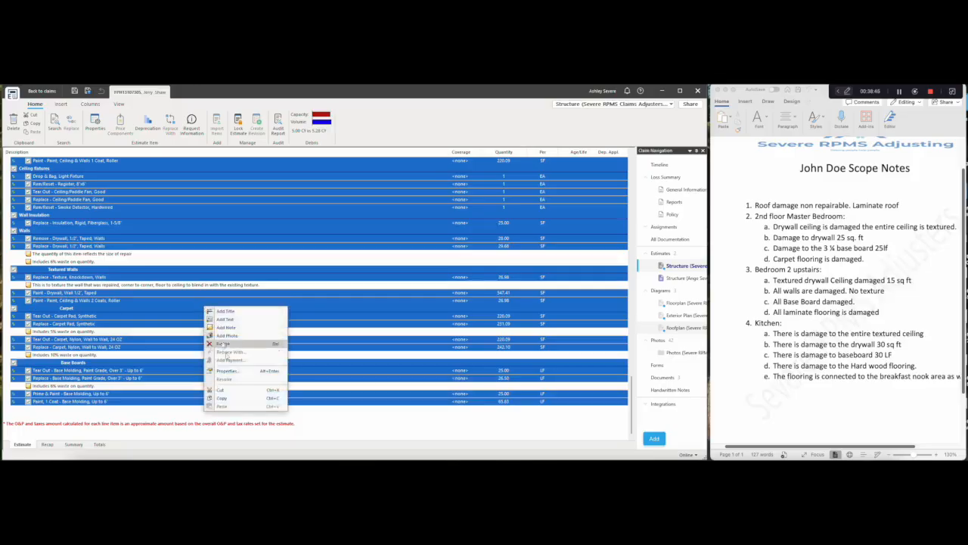
click(228, 370)
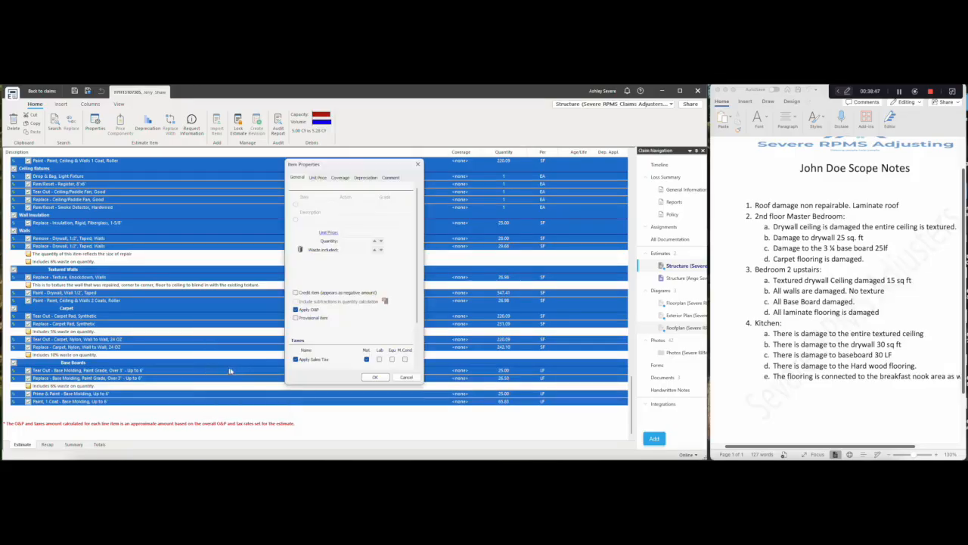
click(369, 179)
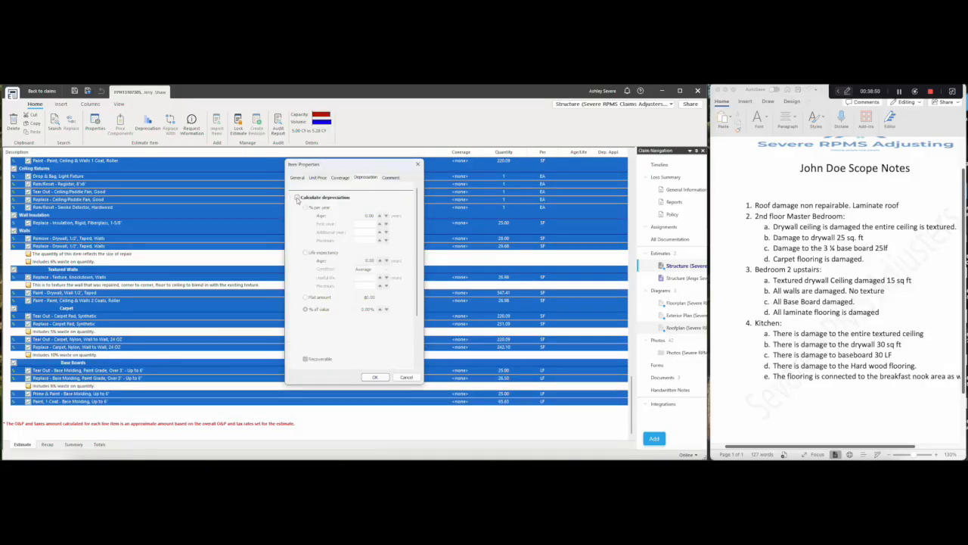
click(297, 198)
click(305, 253)
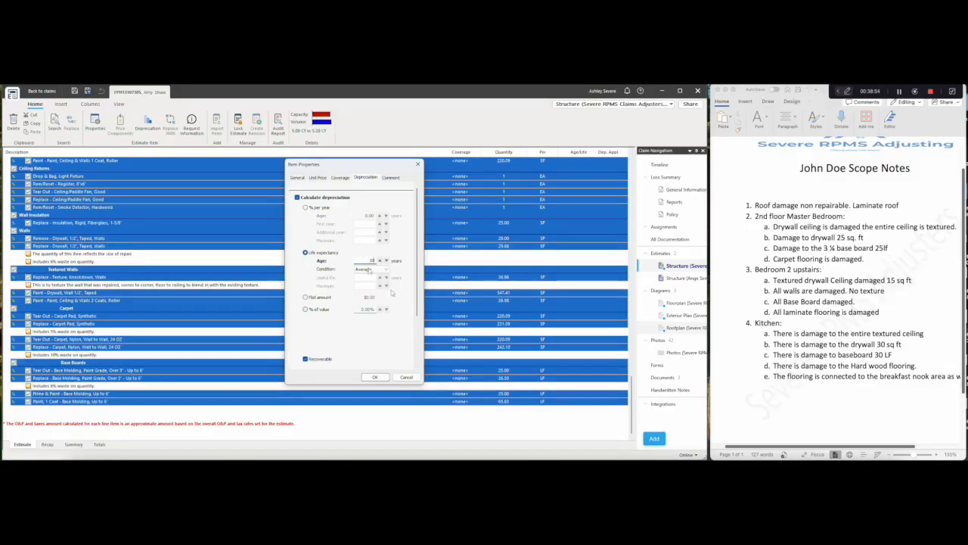
click(377, 377)
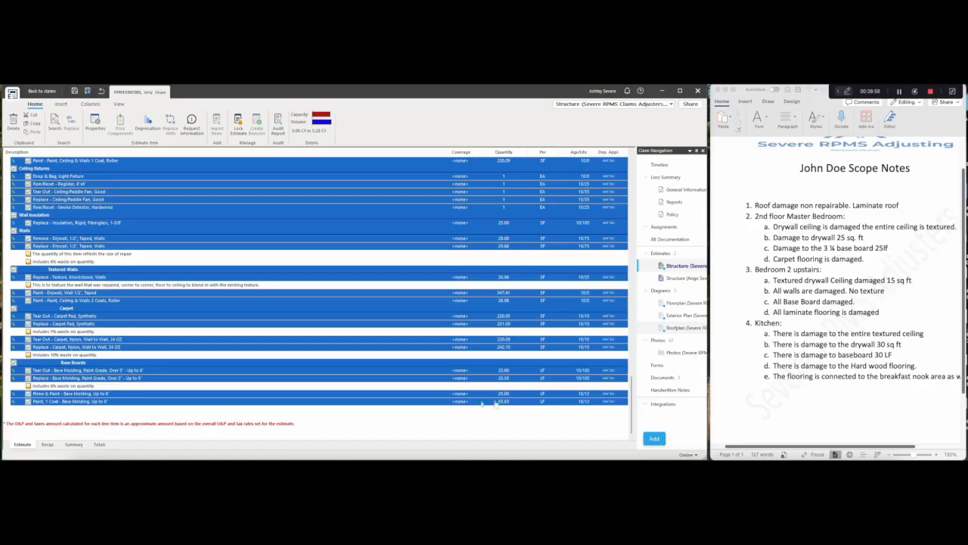
- Try to assign a coverage to the Content Manipulation item of the 2nd floor master room
scroll(396, 389, up, 5)
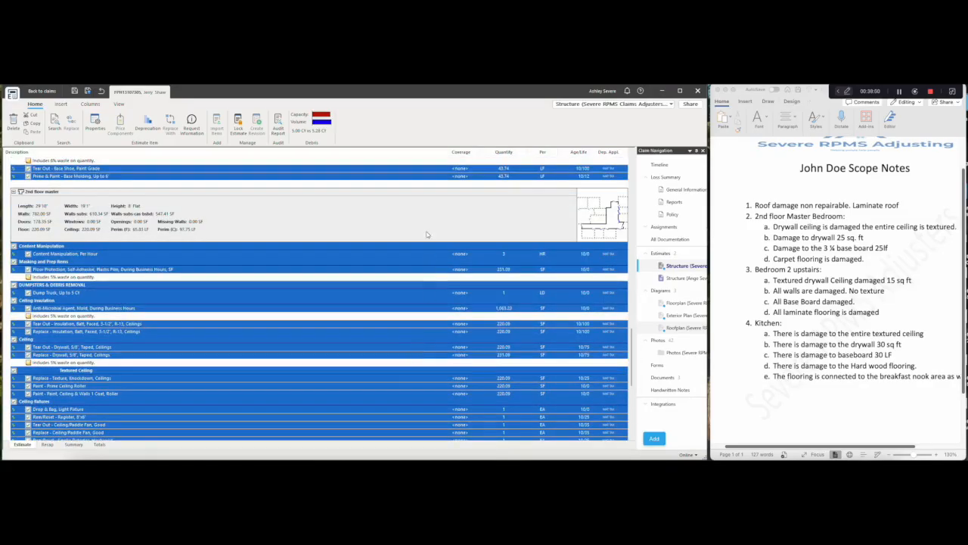
click(427, 235)
click(428, 252)
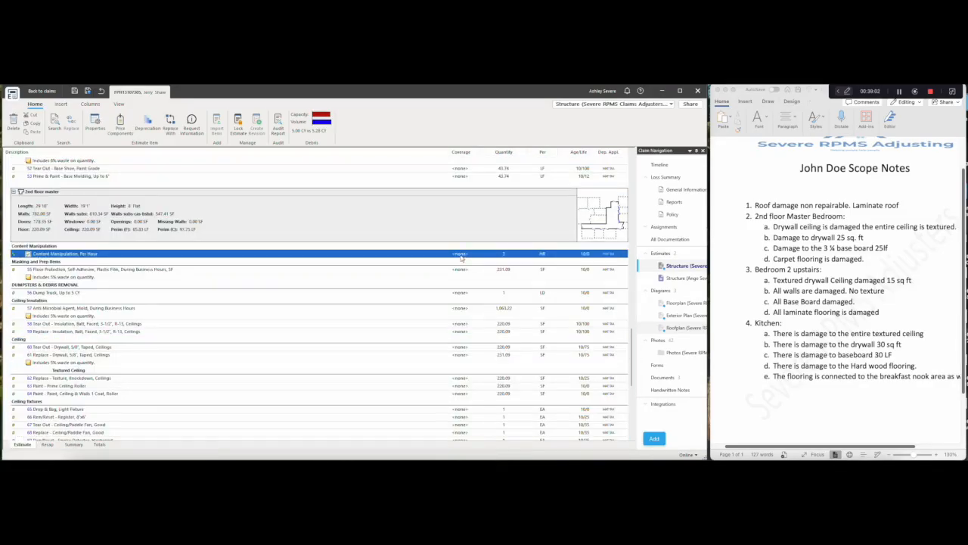
double_click(462, 256)
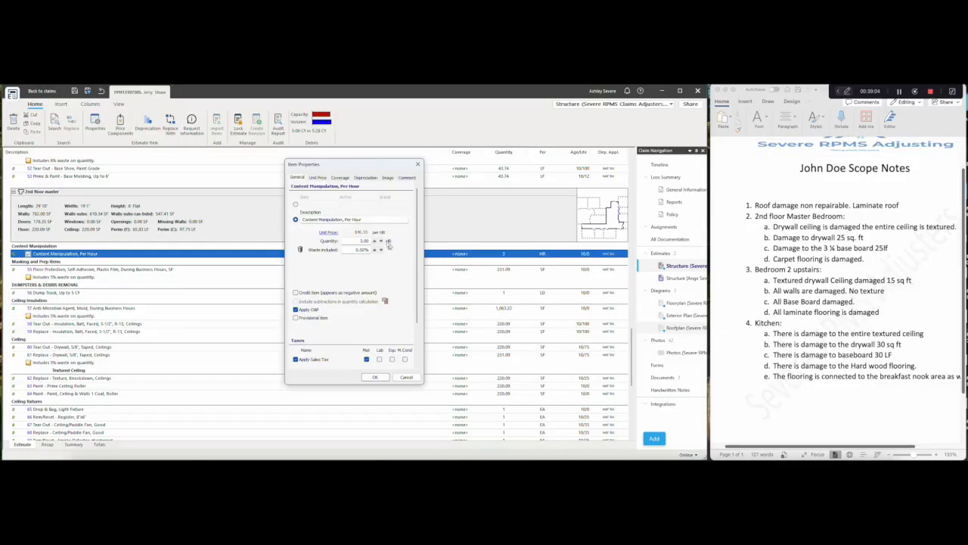
click(341, 178)
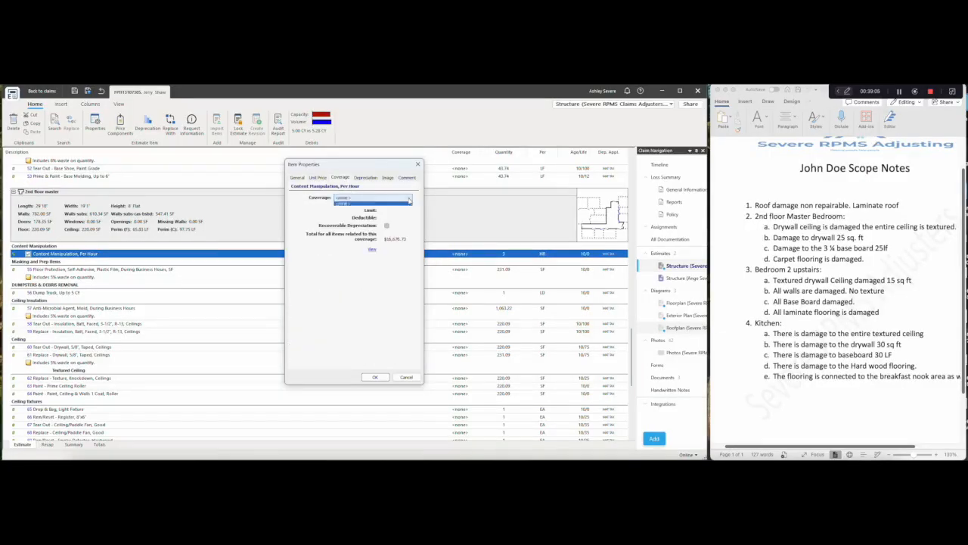
click(373, 198)
click(383, 377)
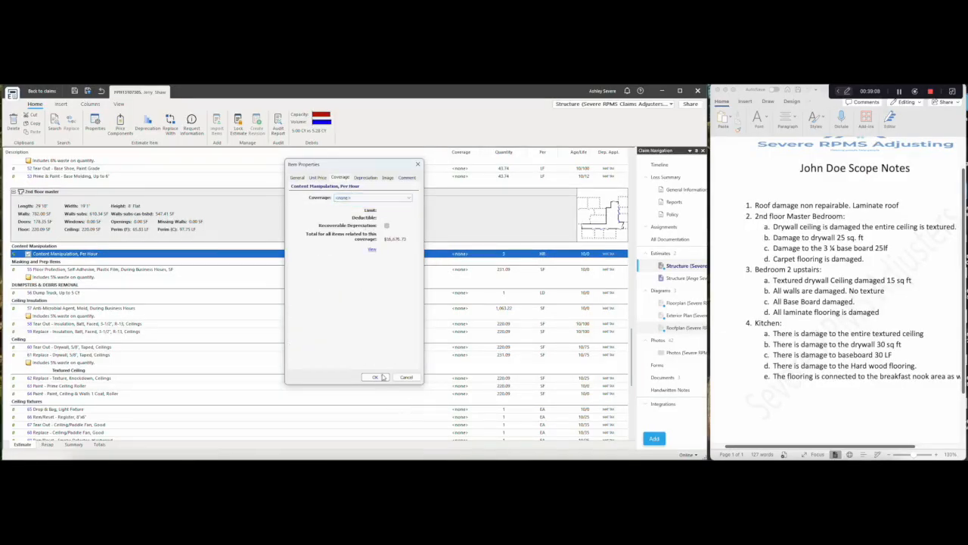
click(379, 378)
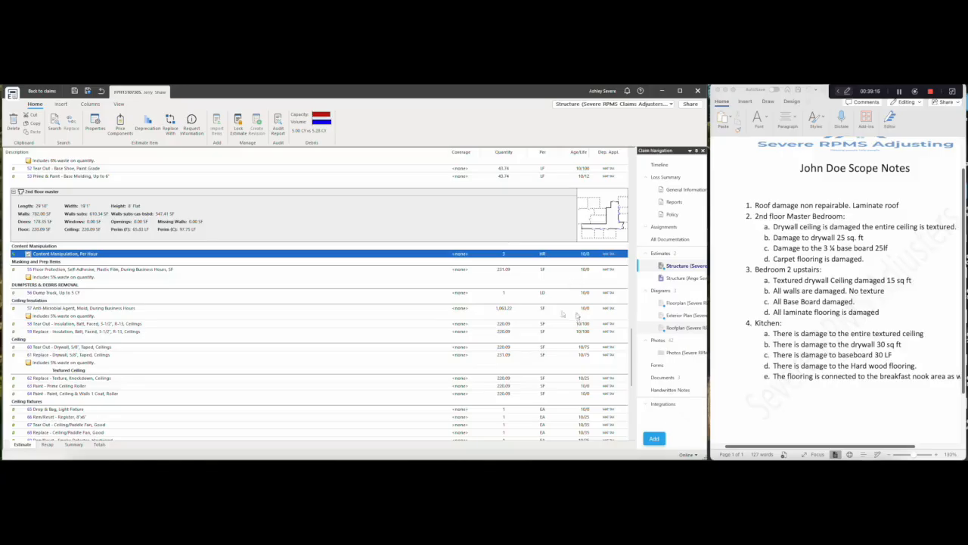
- Review the Structure estimate's summary and totals and set the estimate status to Completed
click(74, 445)
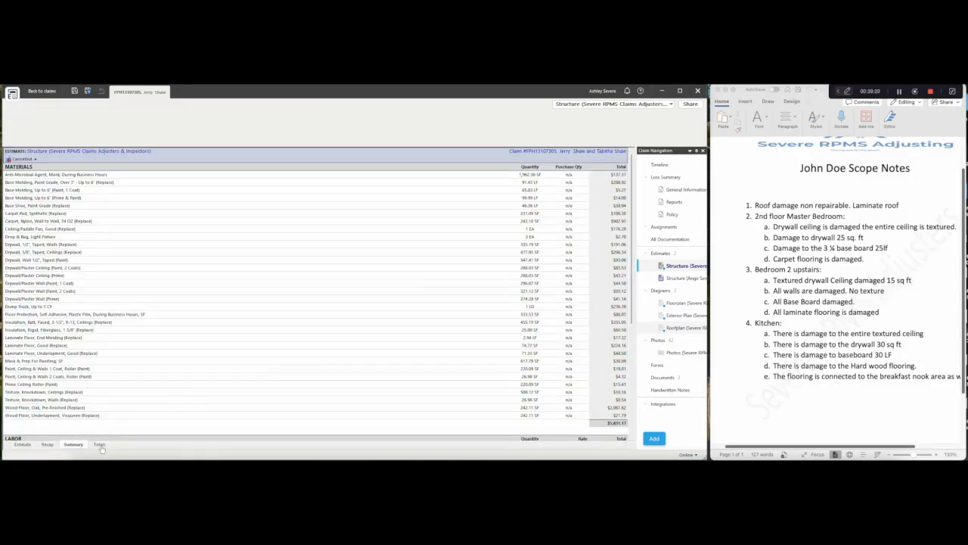
click(99, 444)
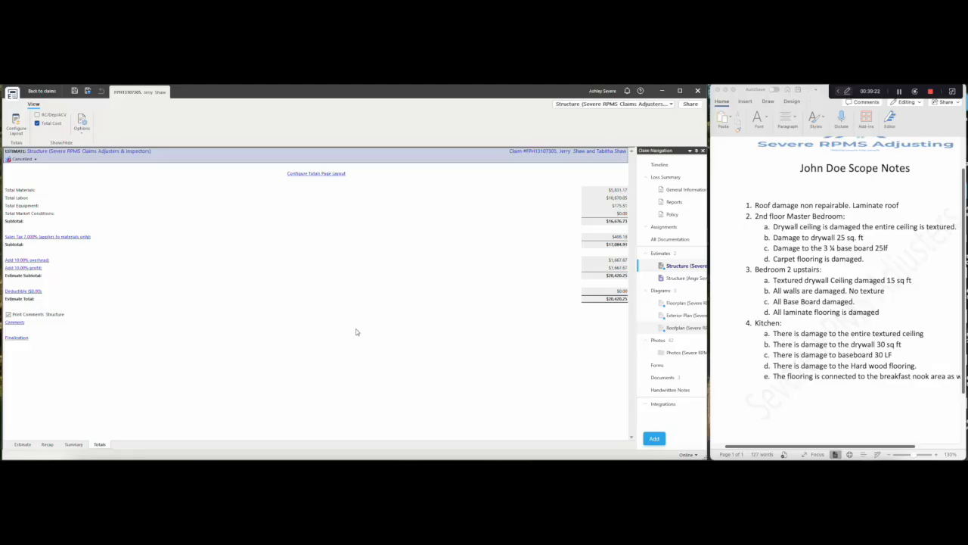
click(35, 160)
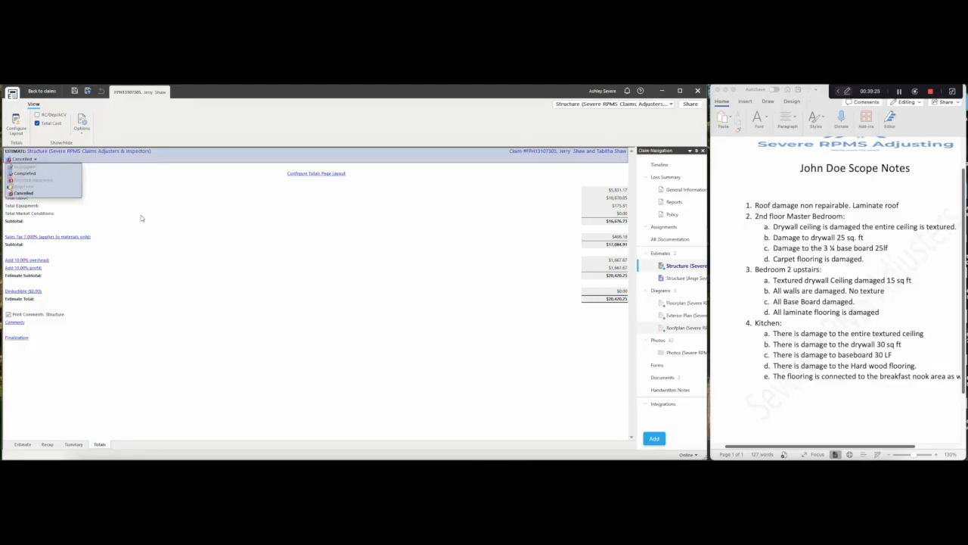
click(25, 174)
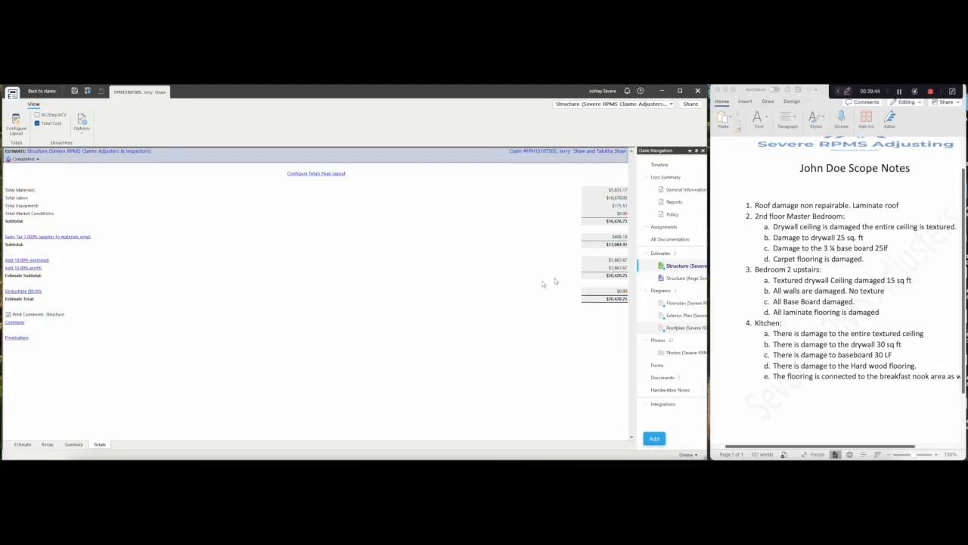
- Check the flat deductible and finalization settings in the totals page layout of the Structure estimate
click(28, 292)
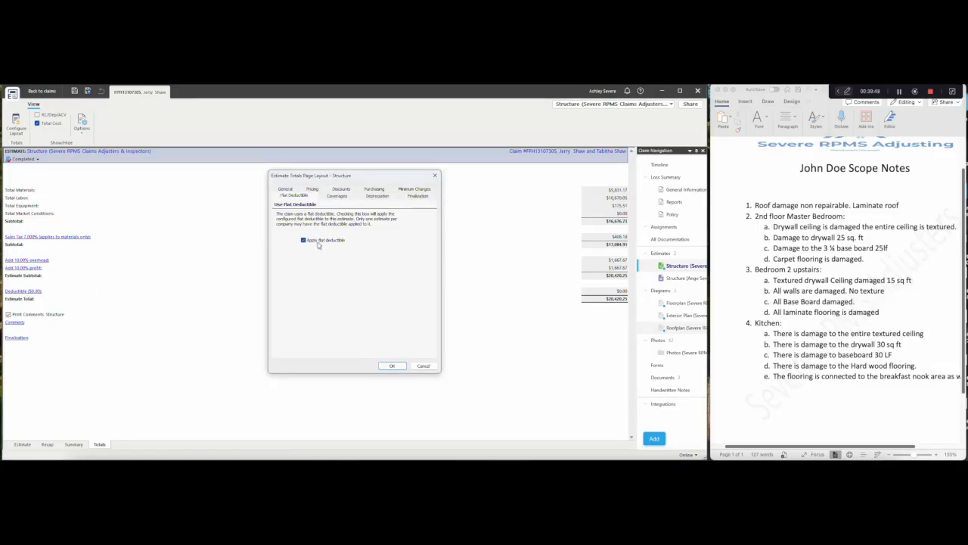
click(392, 365)
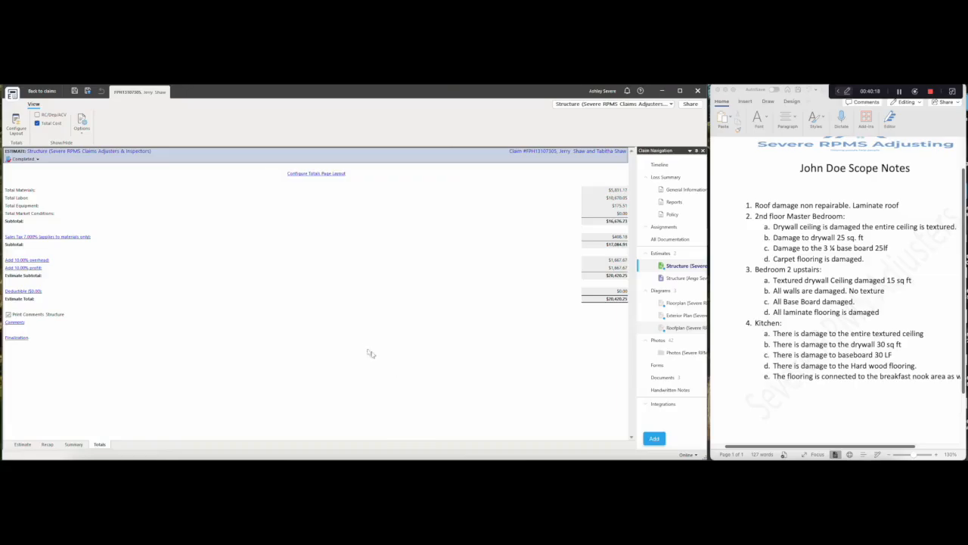
click(23, 342)
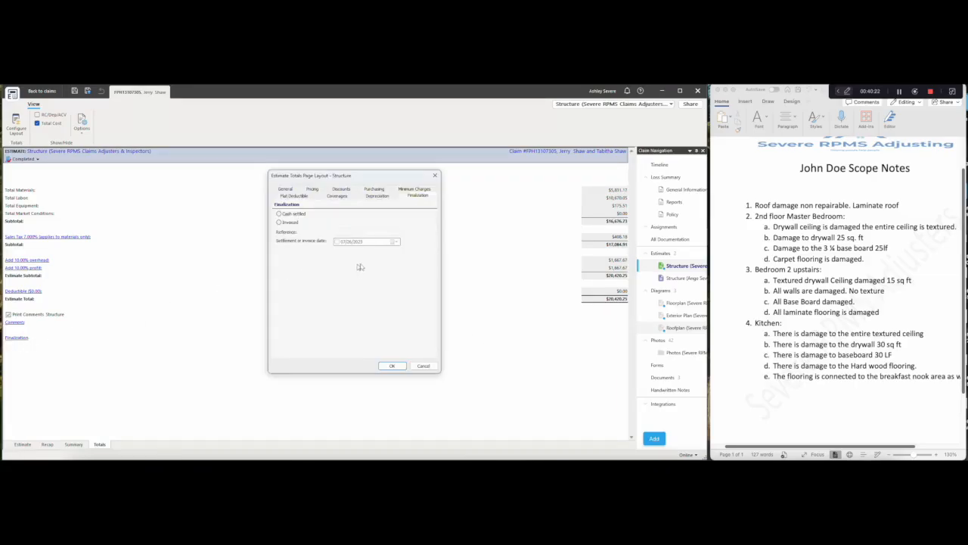
click(424, 366)
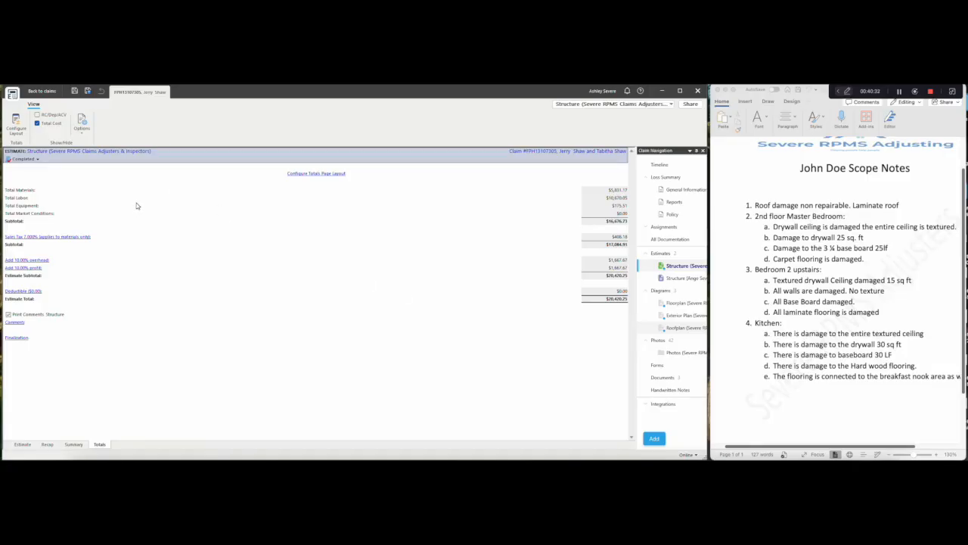
- Leave the claim without coverage on the items, saving the changes and keeping ownership of the claim
click(44, 94)
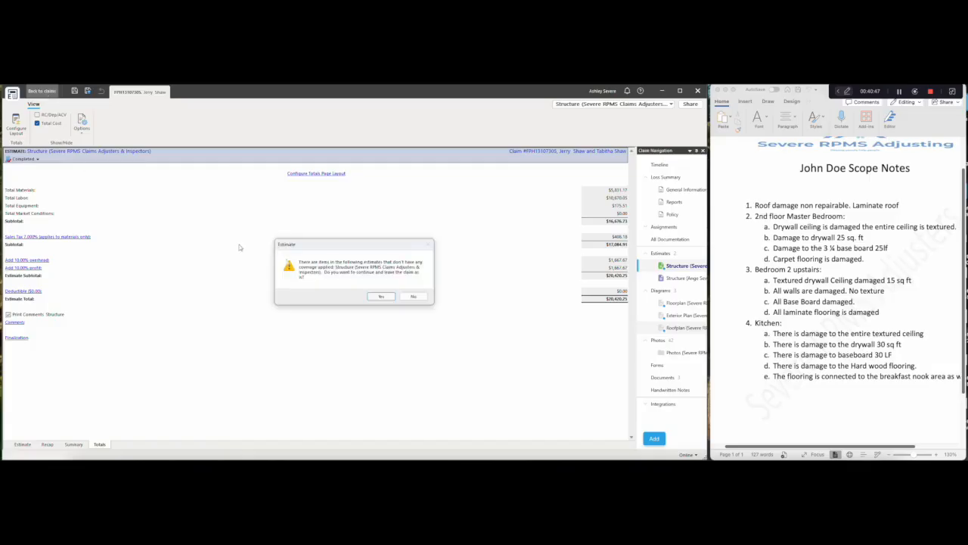
click(381, 296)
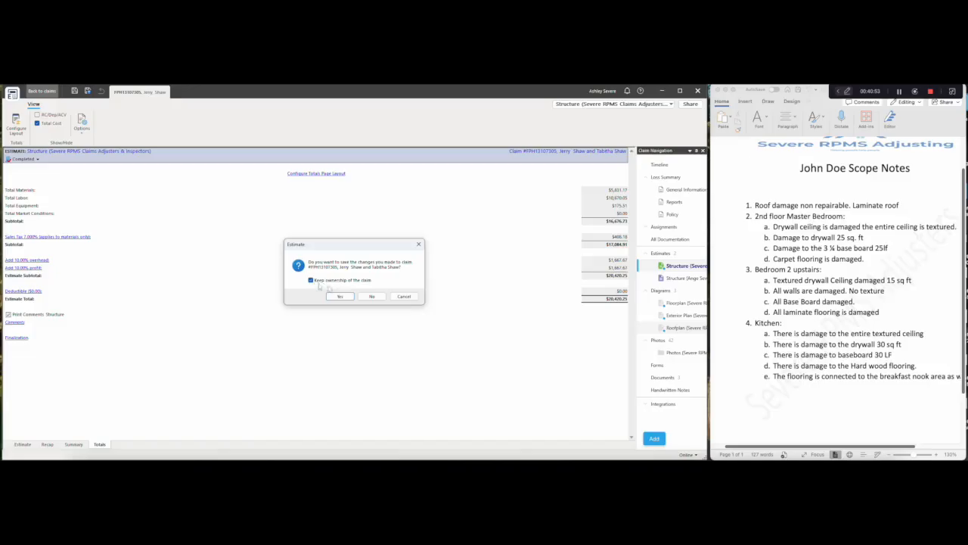
click(350, 298)
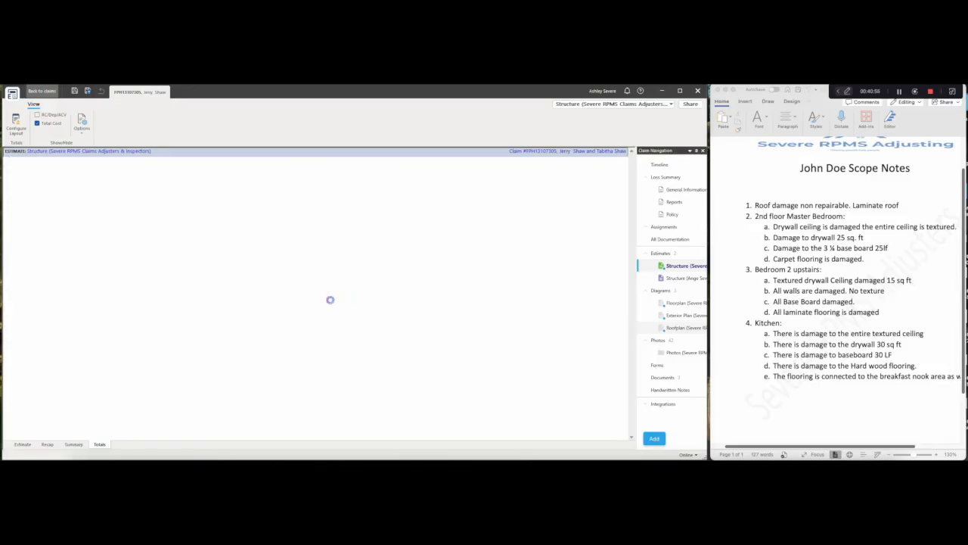